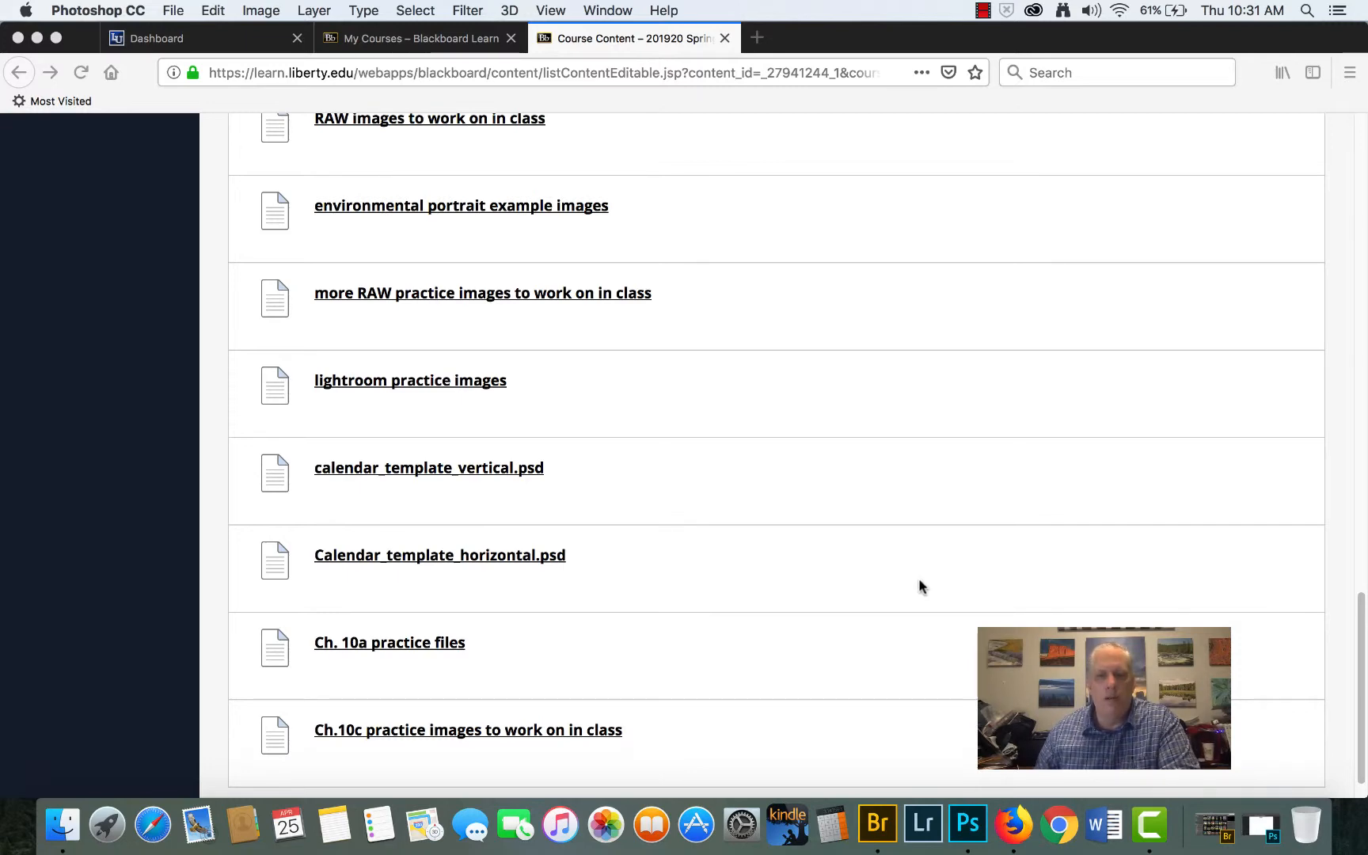
- Switch to Photoshop and examine the guide grids of the vertical December 2009 and horizontal May calendar templates
click(967, 824)
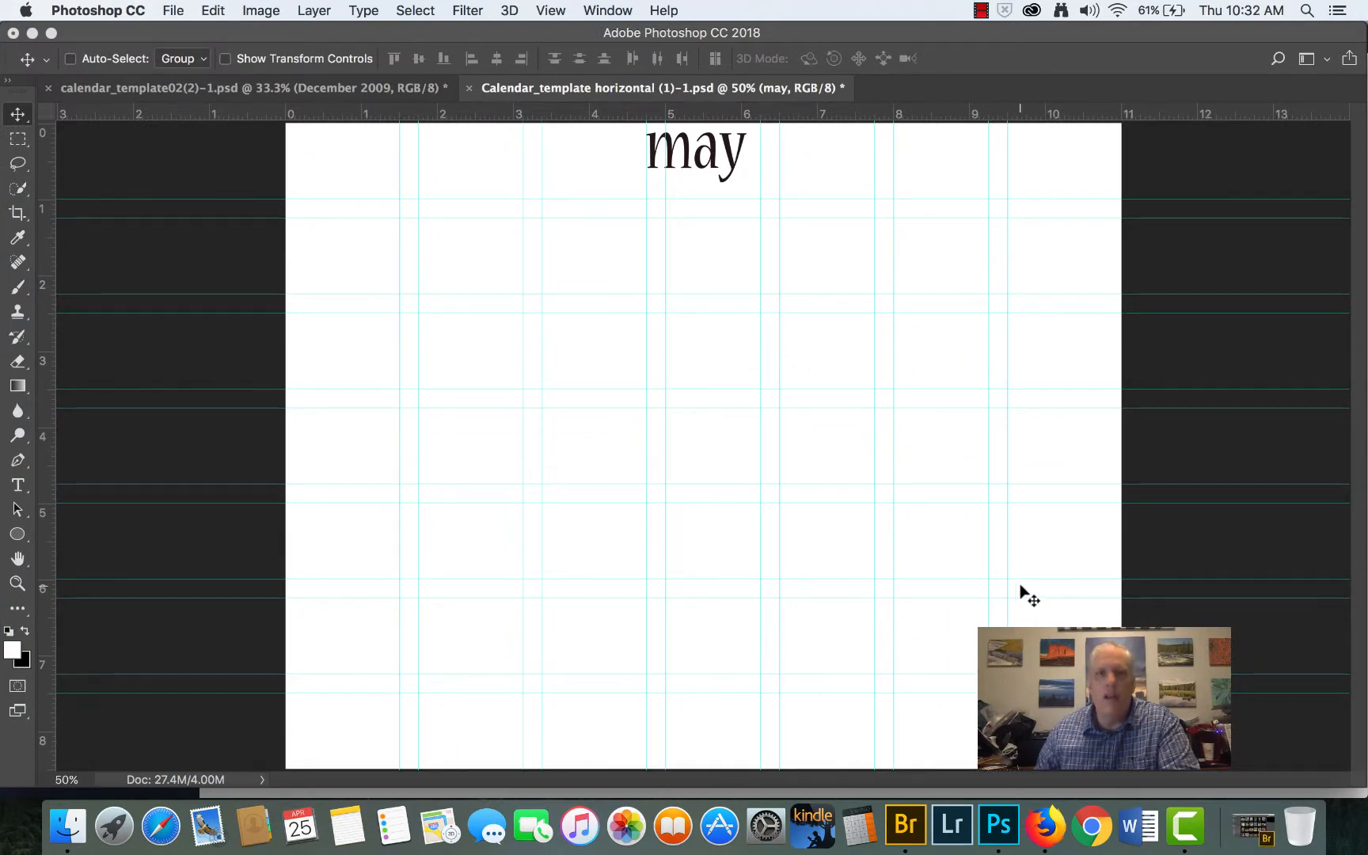
click(256, 90)
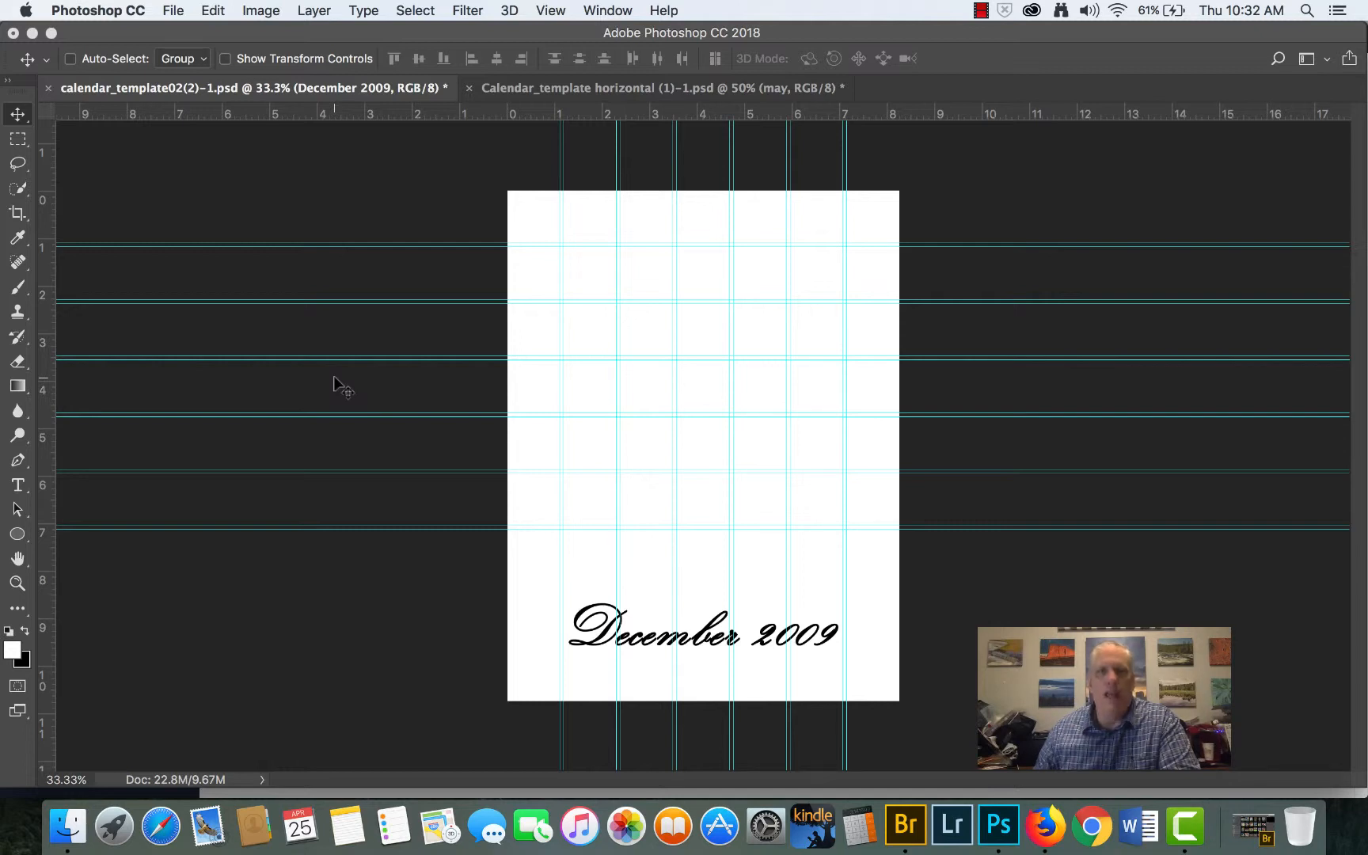
scroll(333, 378, up, 5)
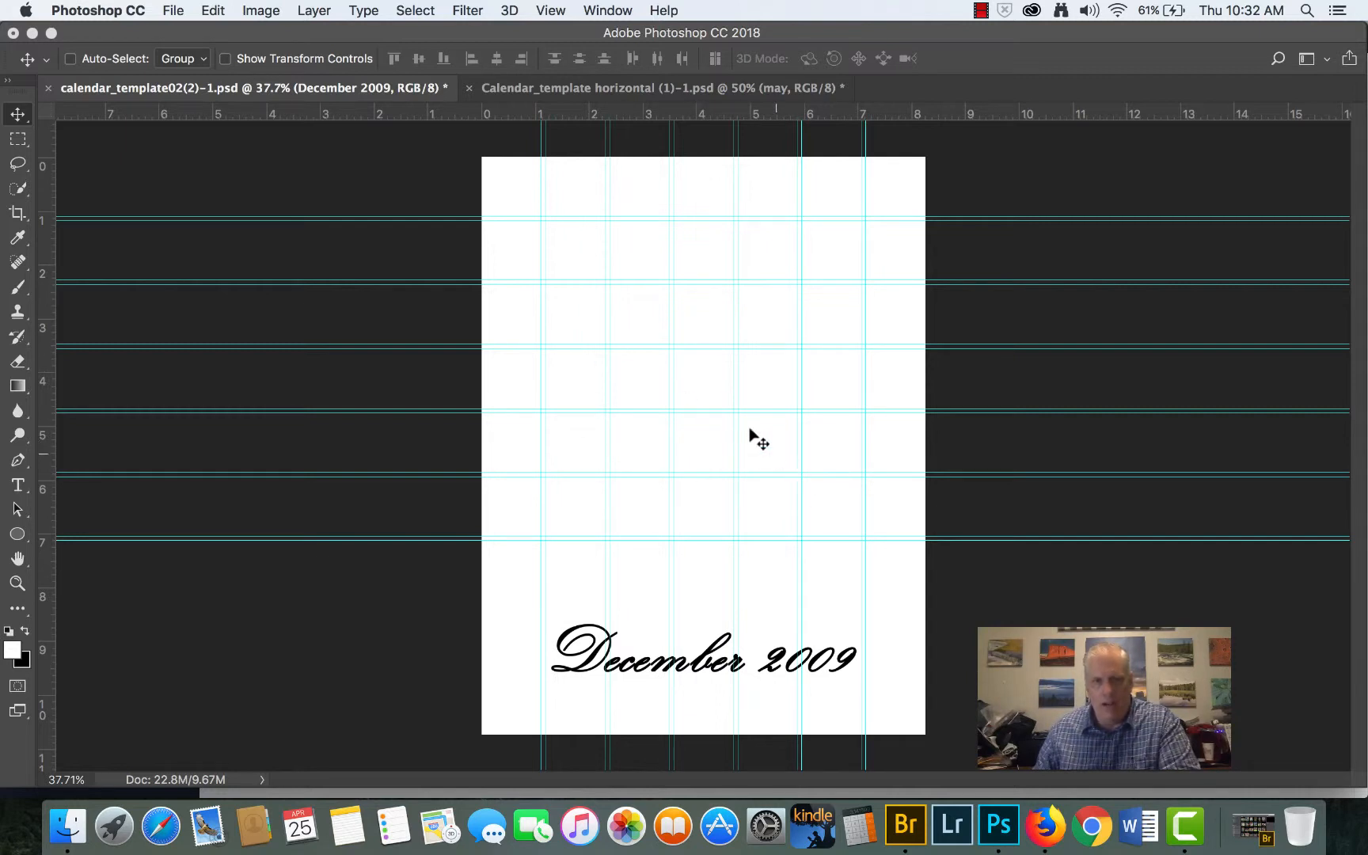
scroll(687, 378, up, 3)
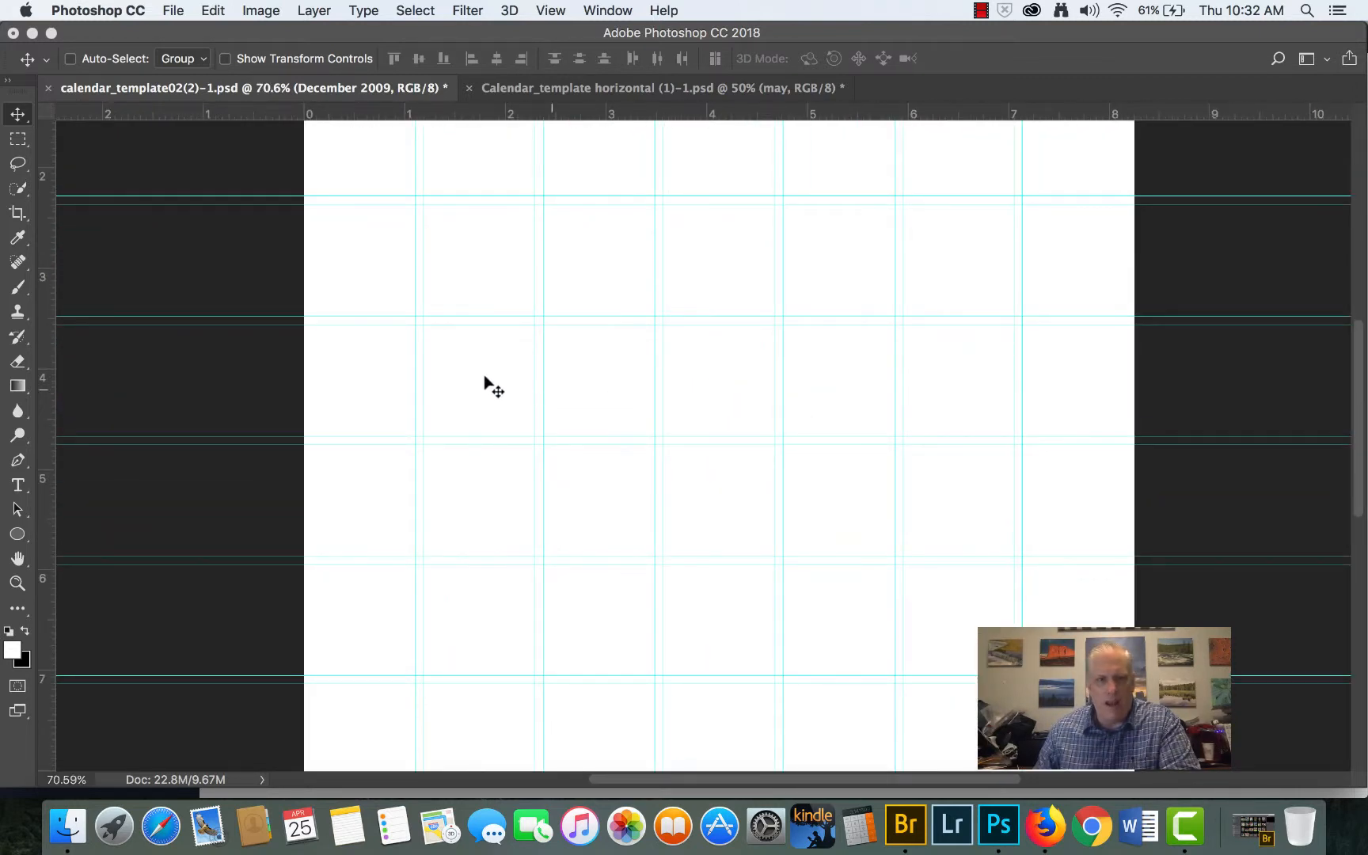
scroll(640, 413, down, 4)
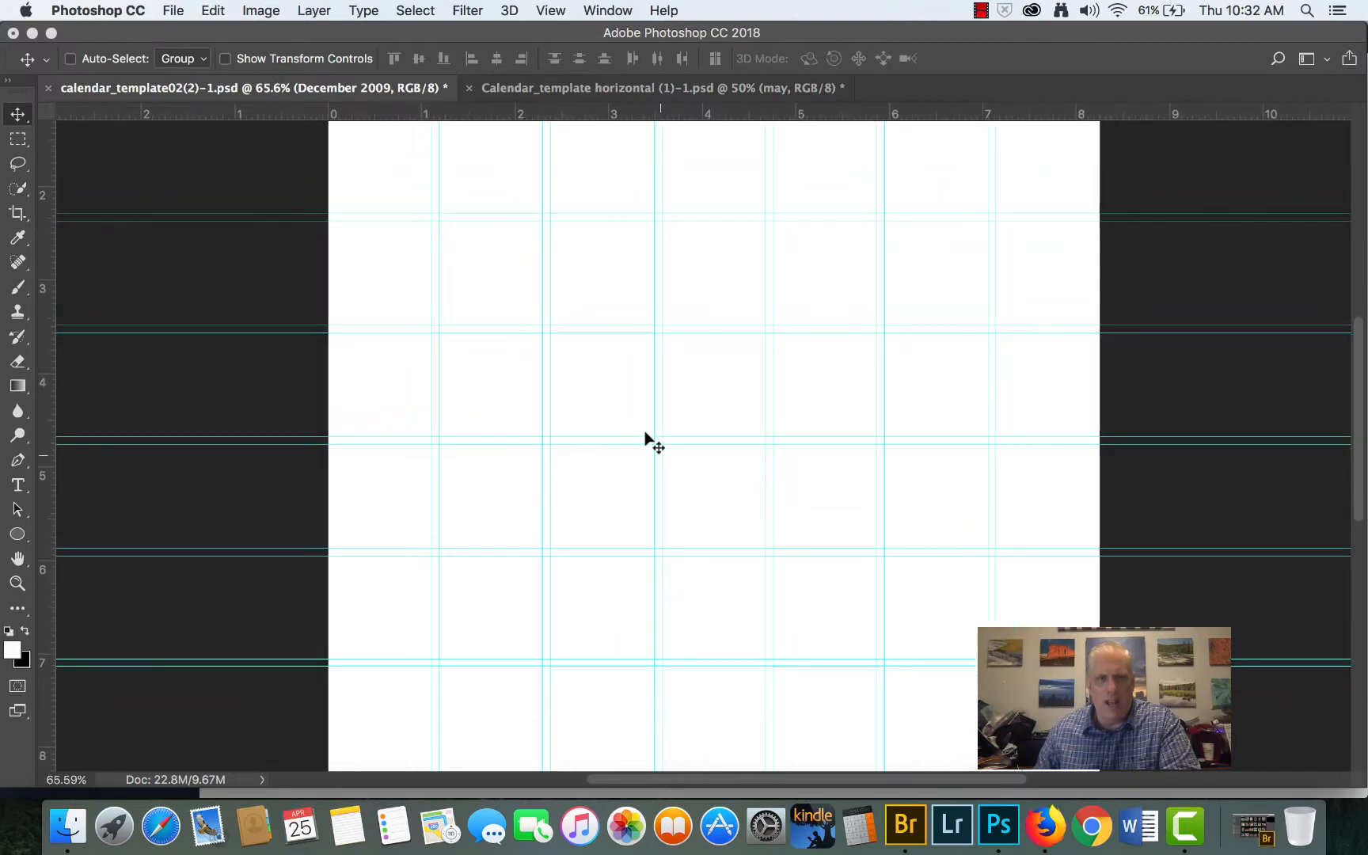
scroll(645, 433, down, 2)
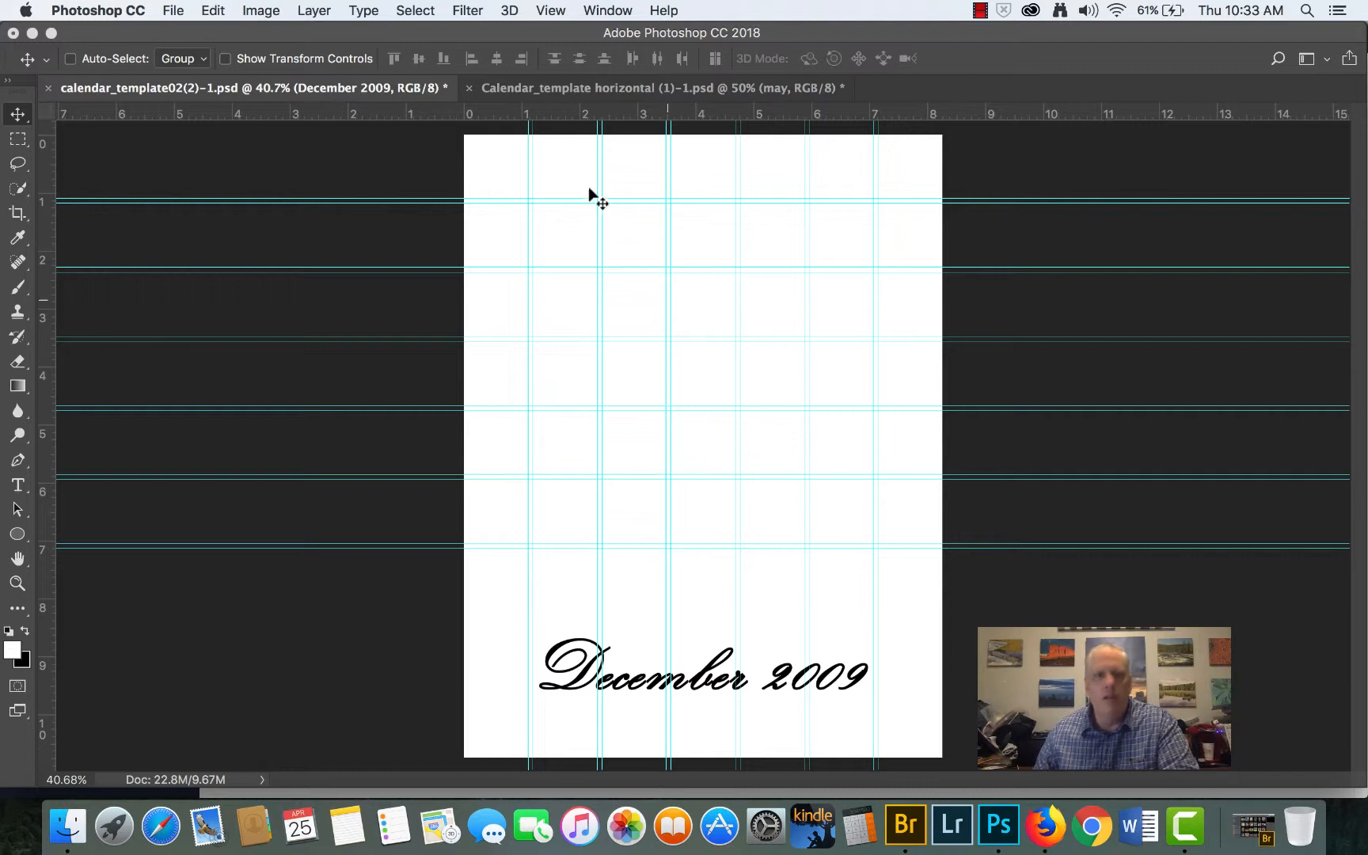
click(584, 90)
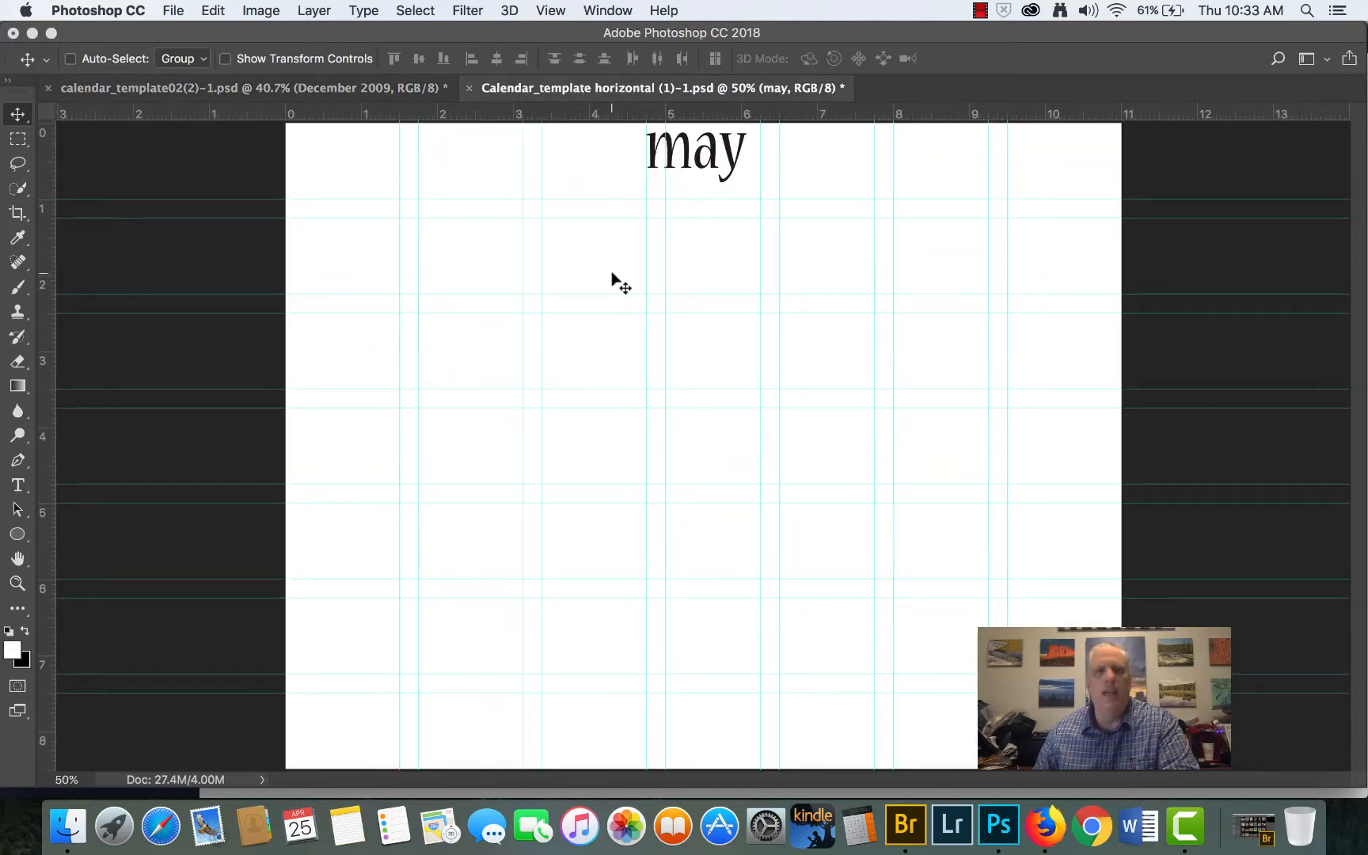
scroll(611, 273, down, 1)
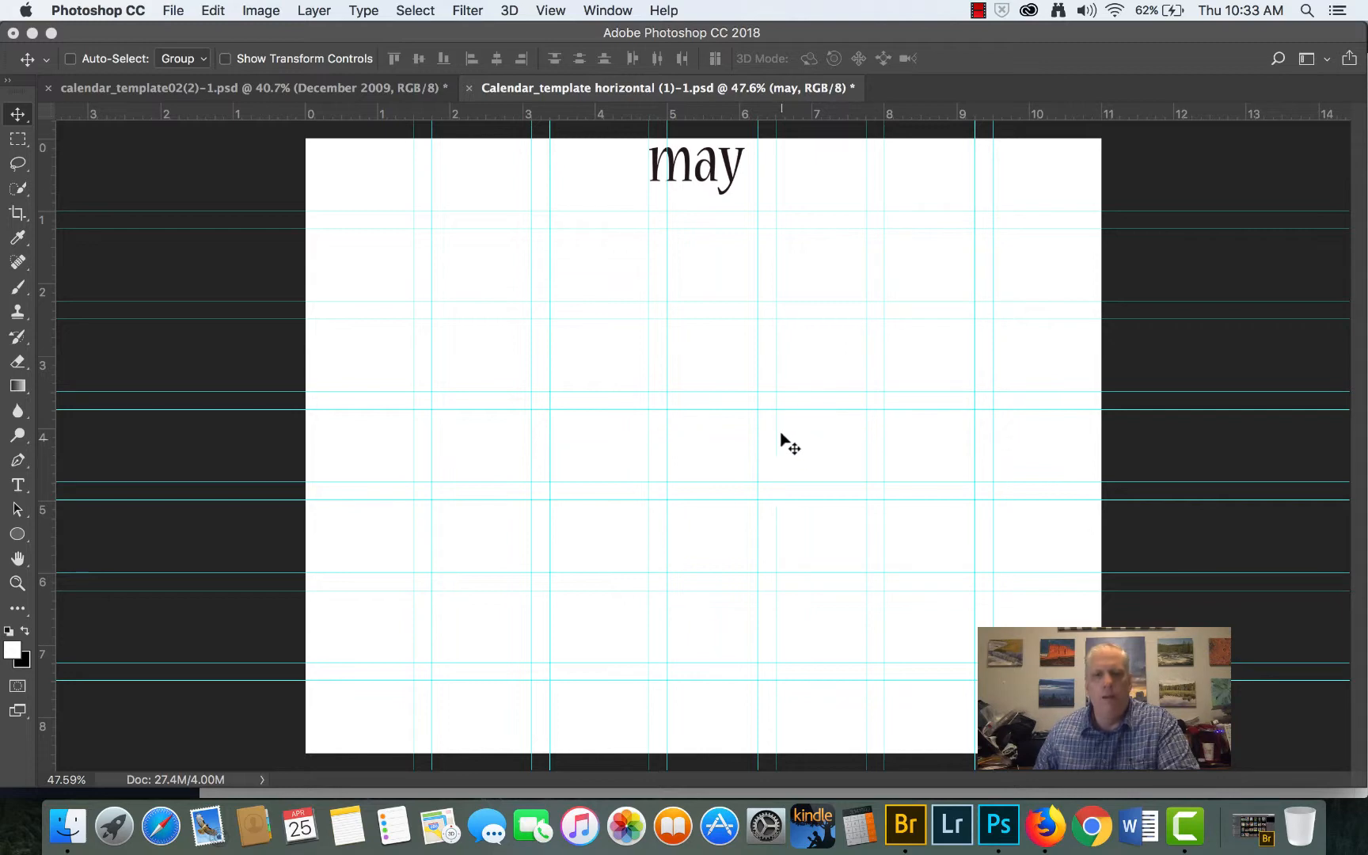
- Switch to Adobe Bridge, browse the football calendar photos and open _DSC7689 copy.jpg in Photoshop
click(907, 827)
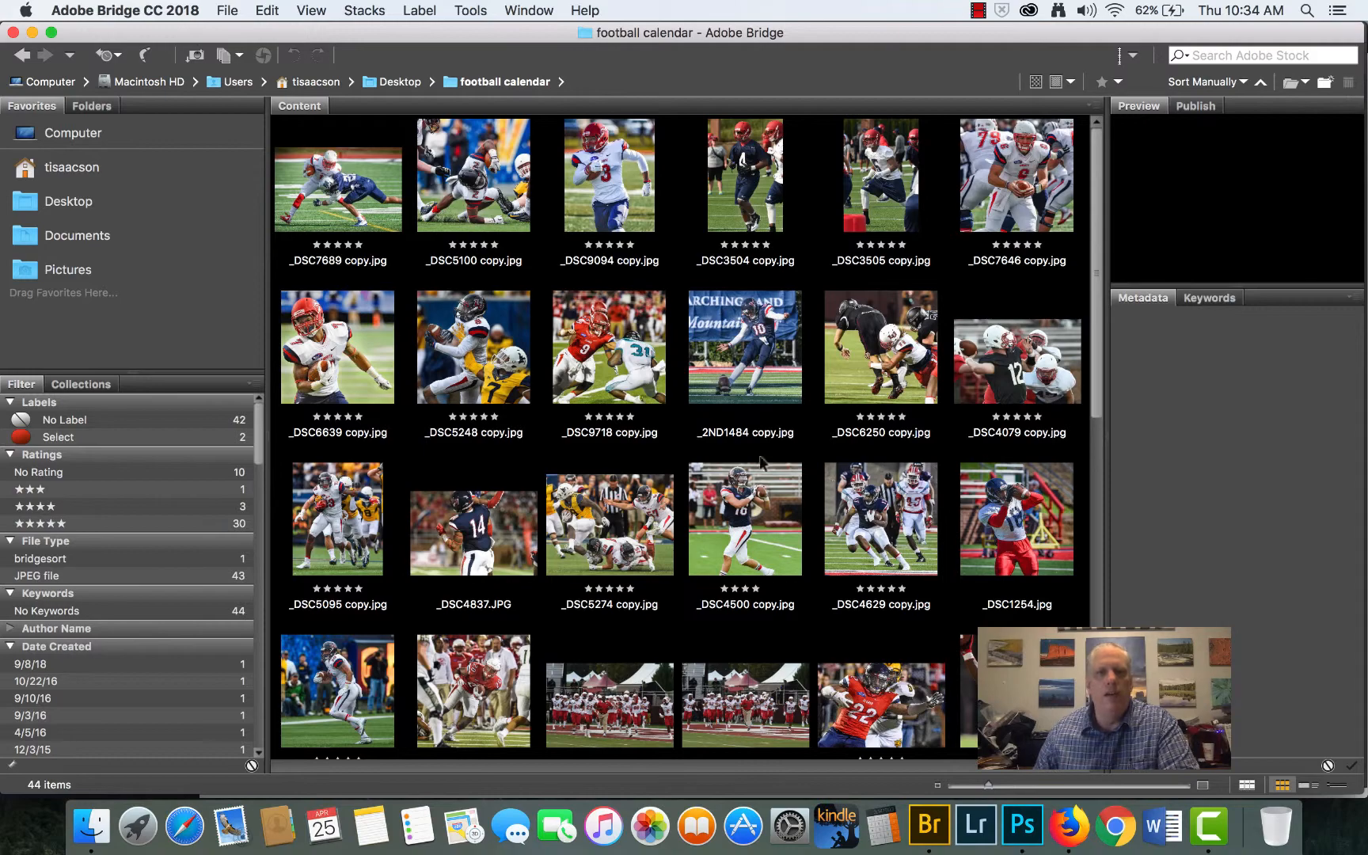
scroll(707, 455, down, 10)
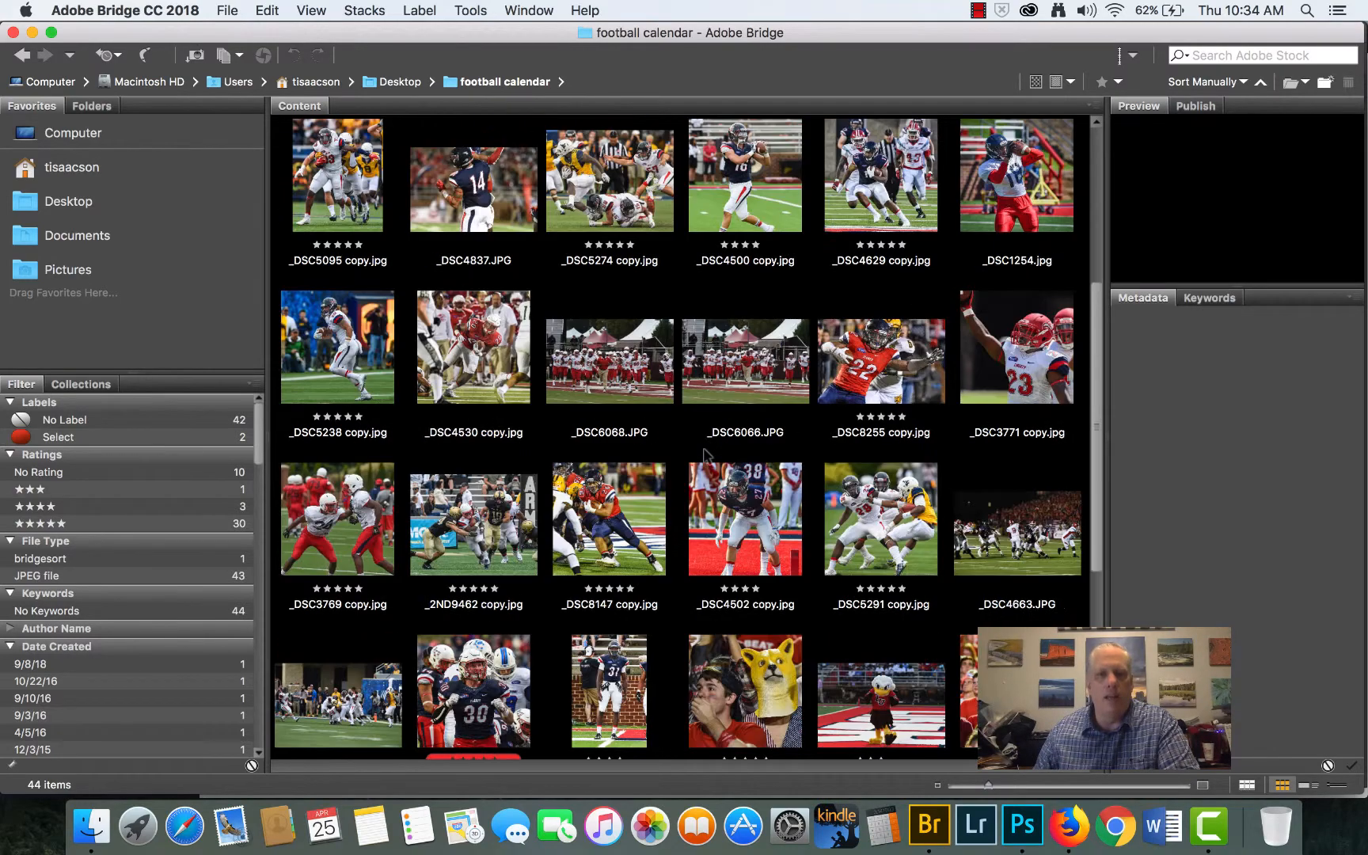
scroll(705, 454, up, 10)
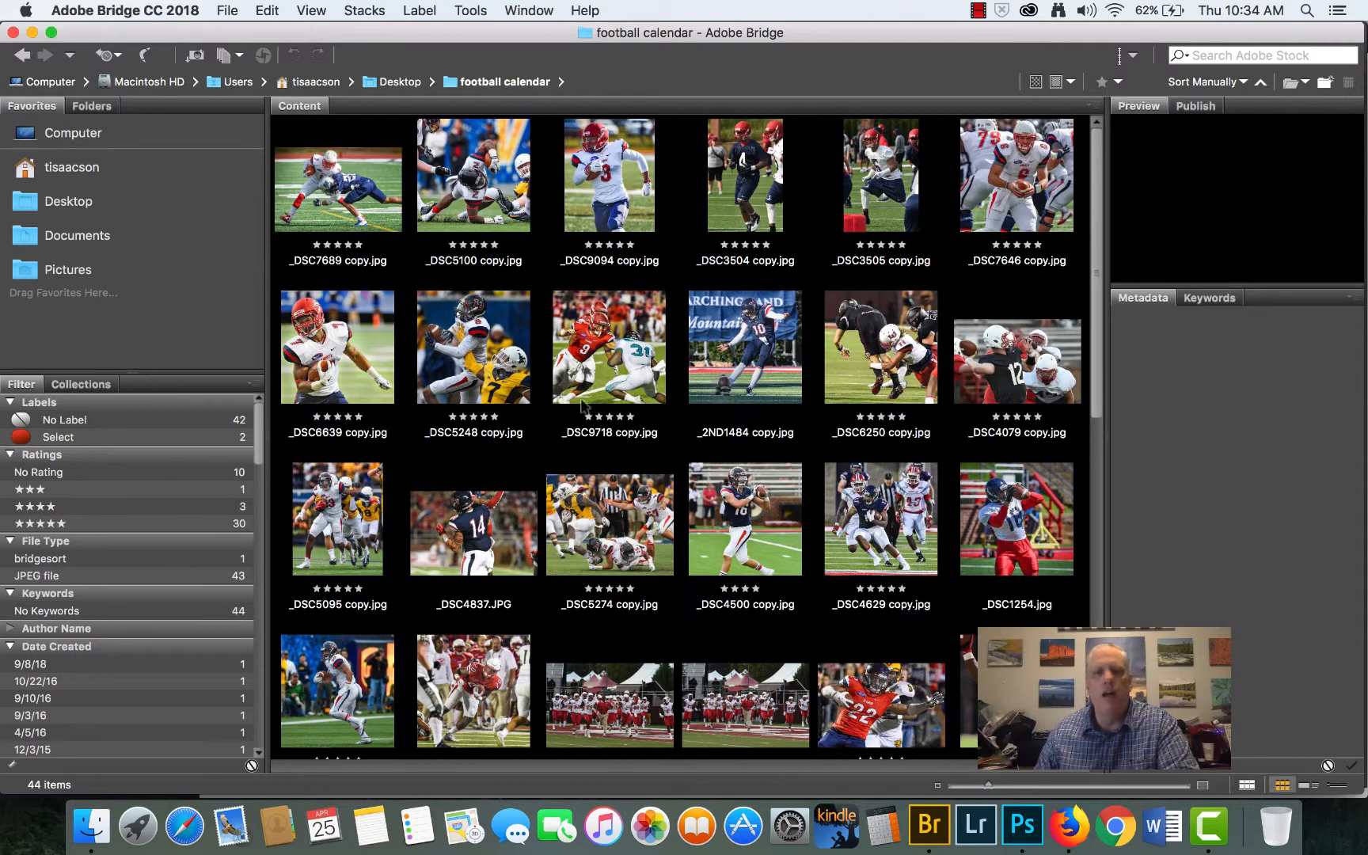
scroll(586, 407, down, 2)
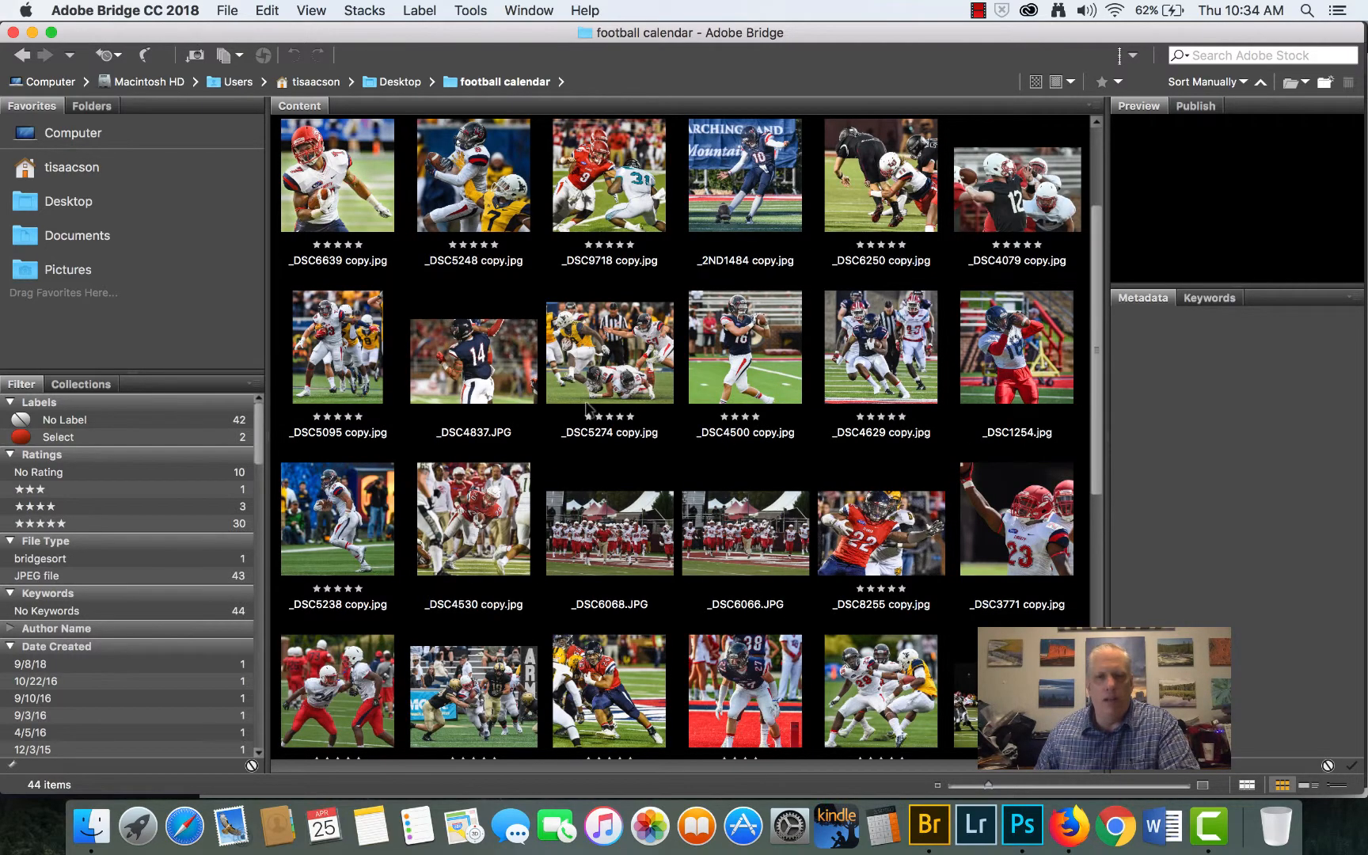
scroll(586, 407, down, 4)
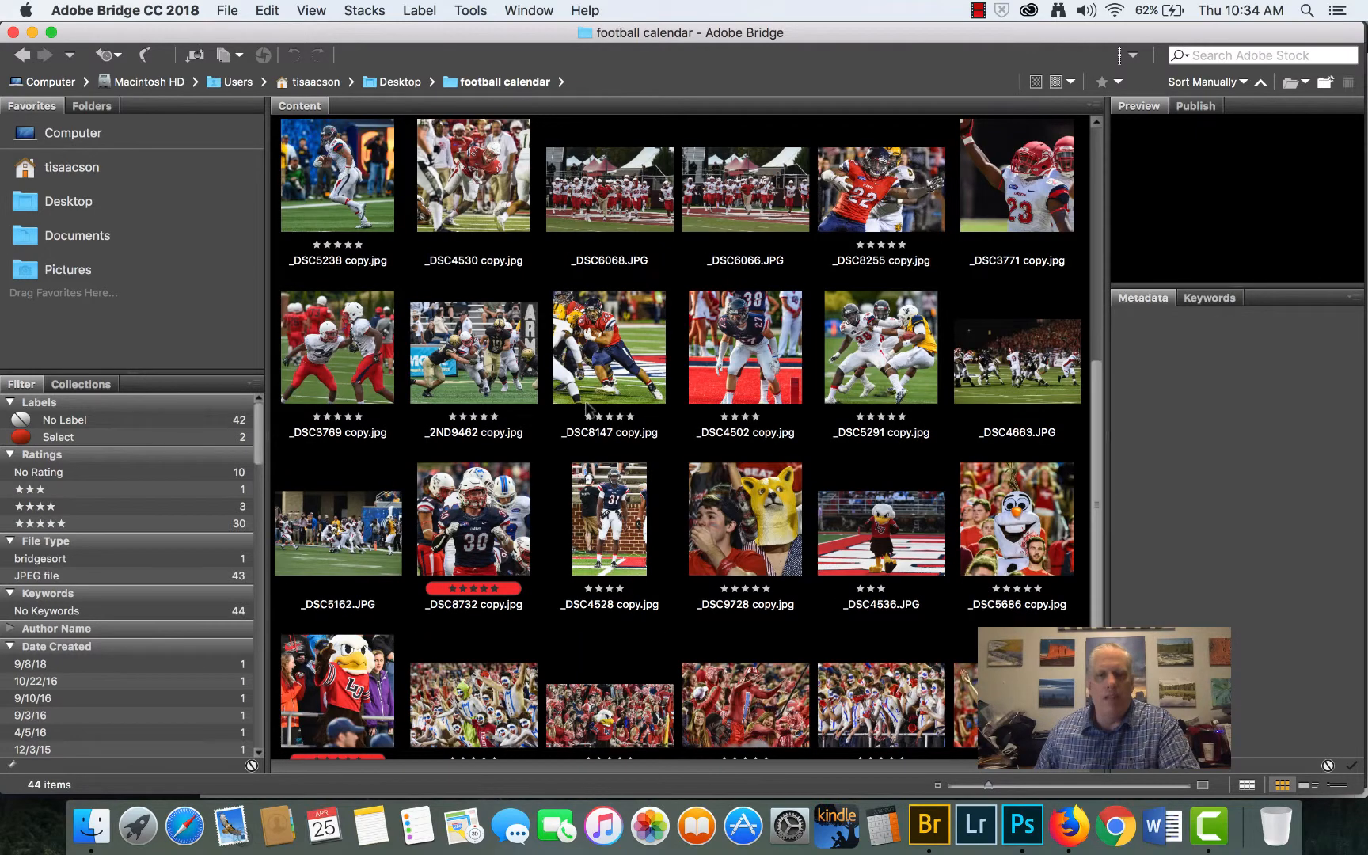
scroll(586, 406, up, 6)
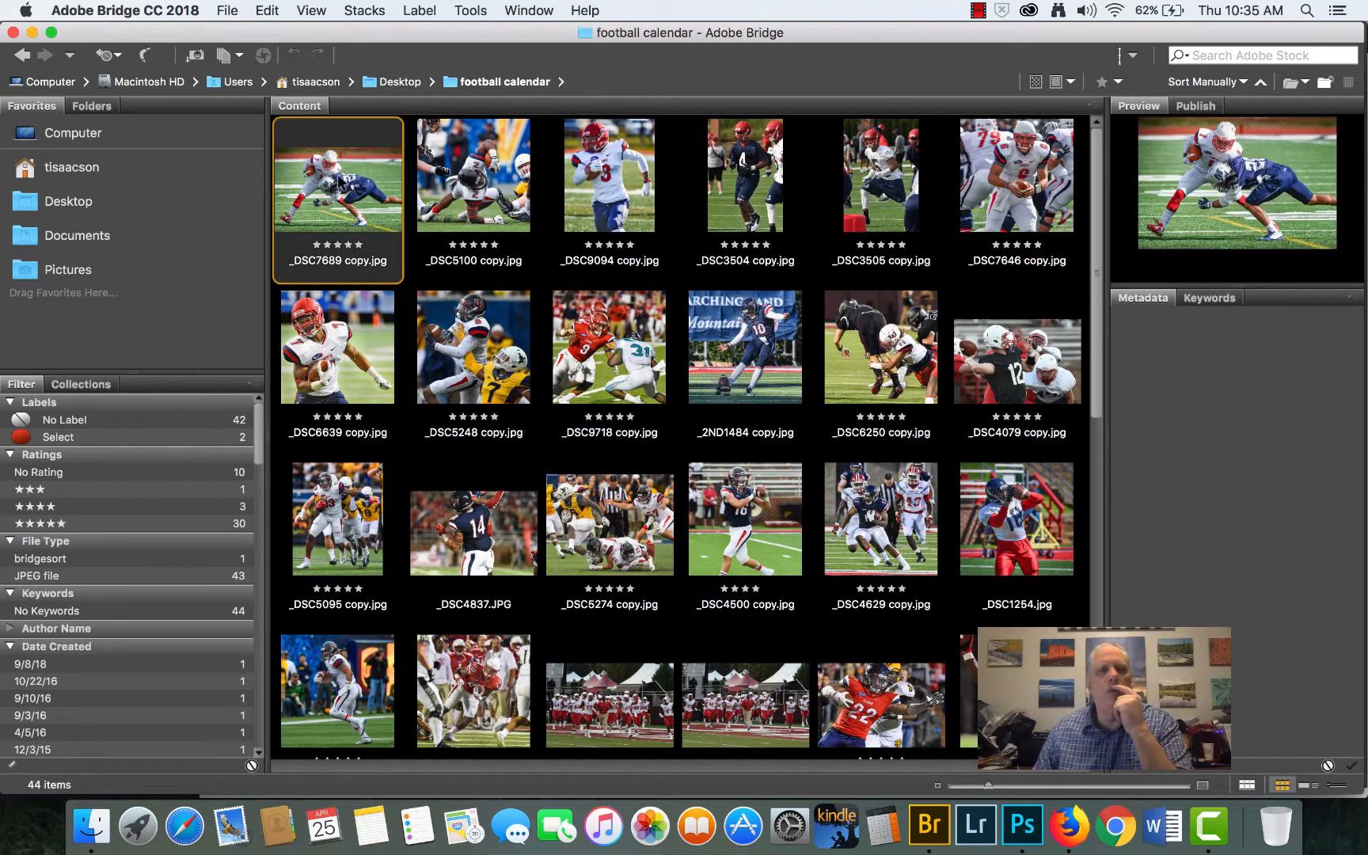
click(339, 181)
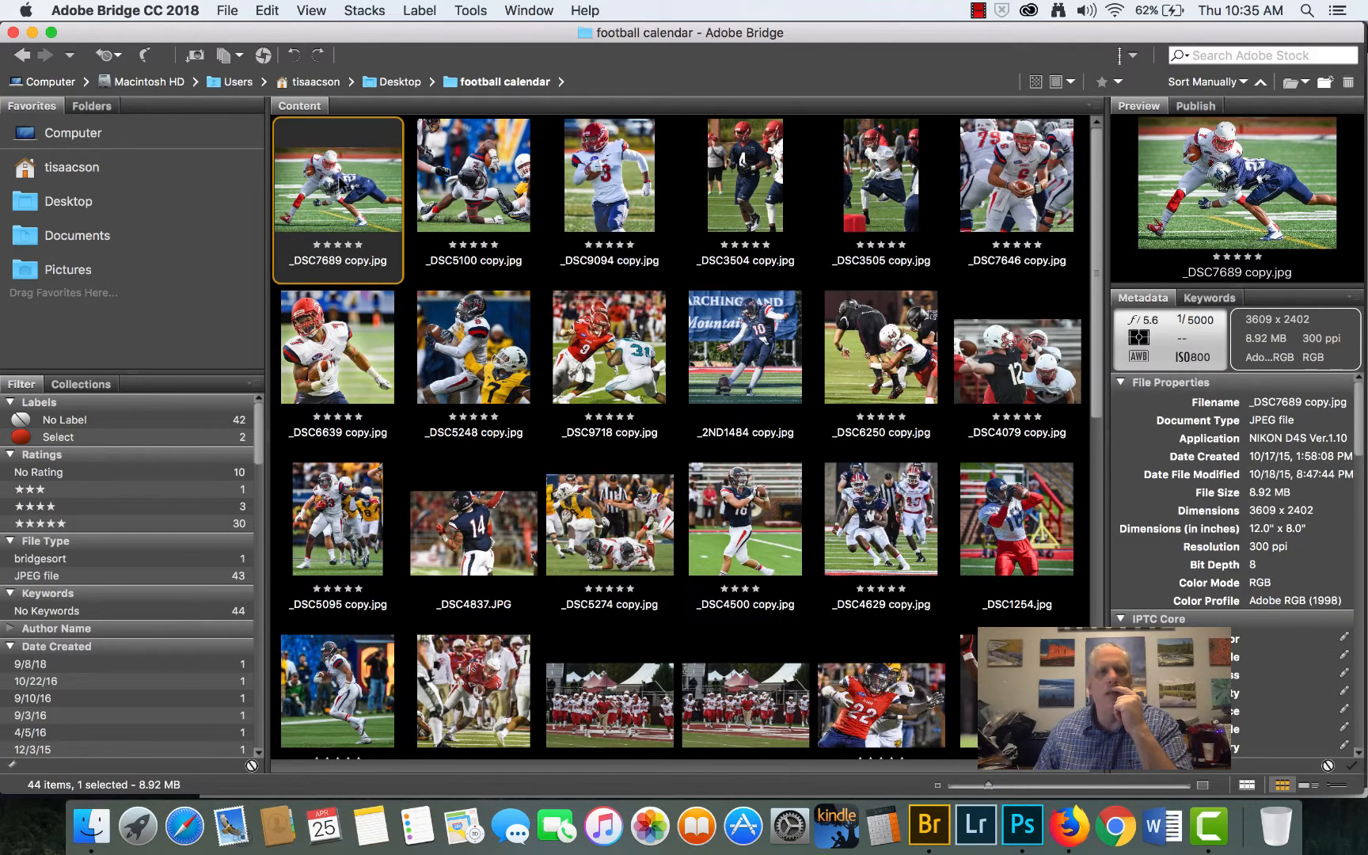
double_click(339, 182)
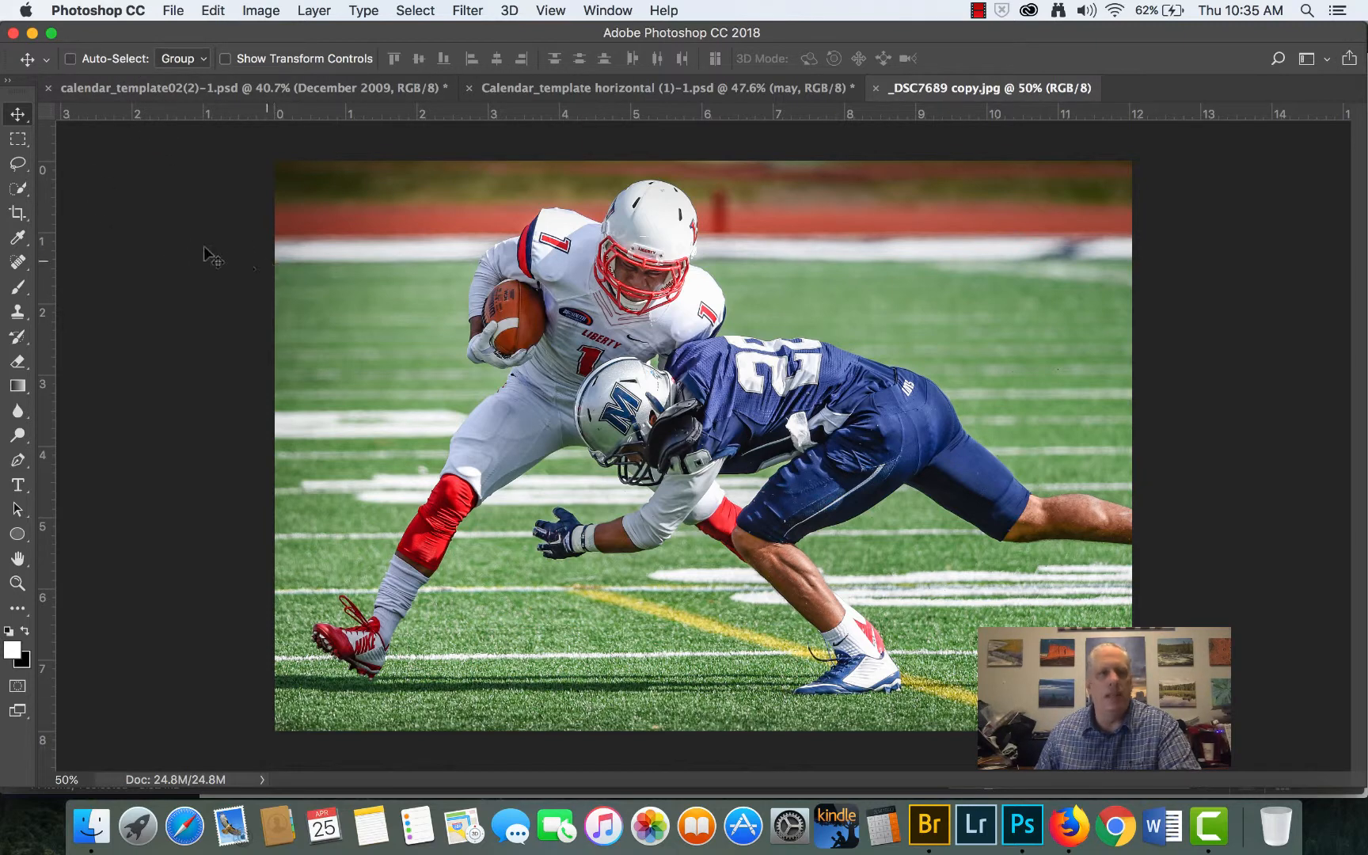
- Set up a crop of the football photo with the 4 : 5 (8 : 10) ratio in landscape orientation
click(16, 214)
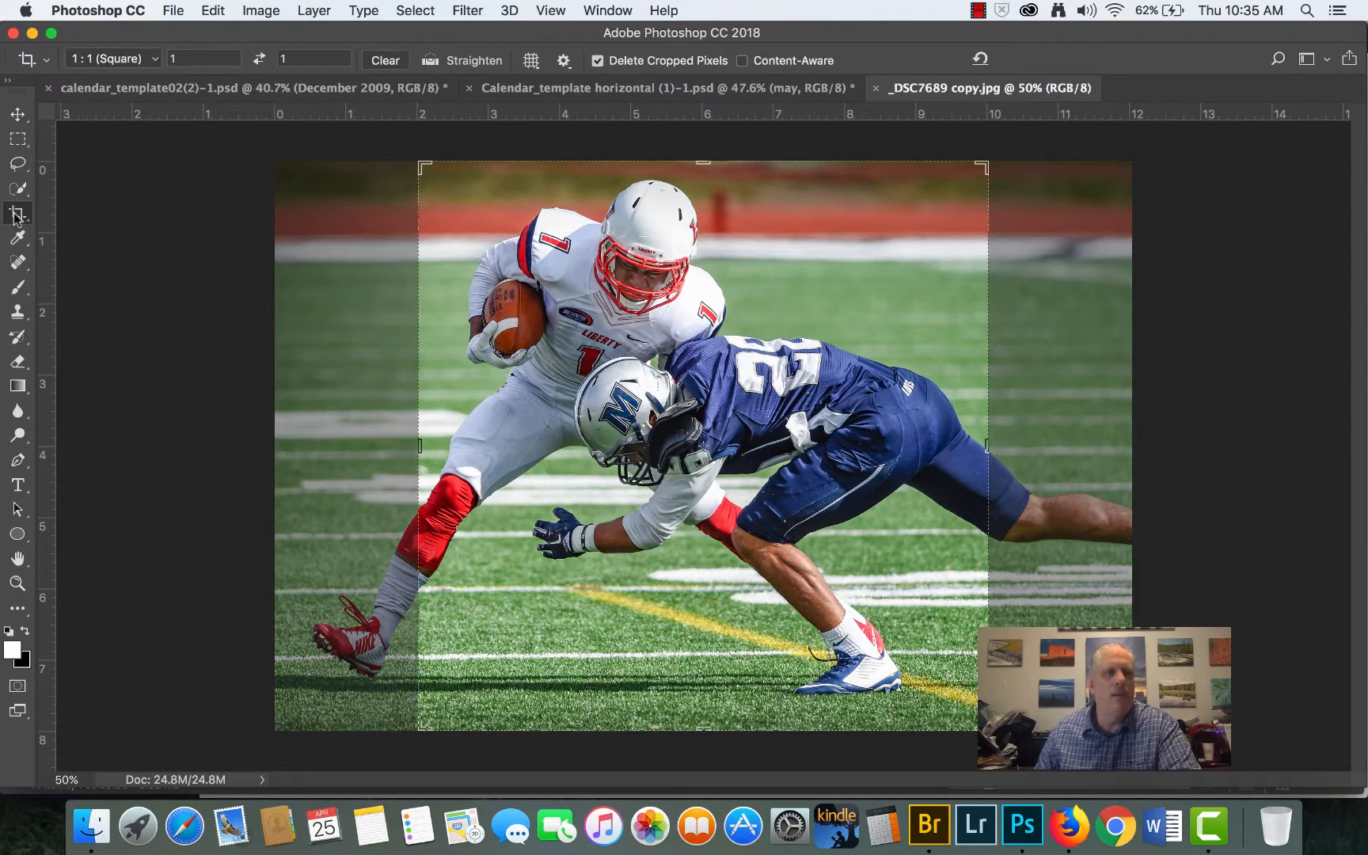
click(116, 59)
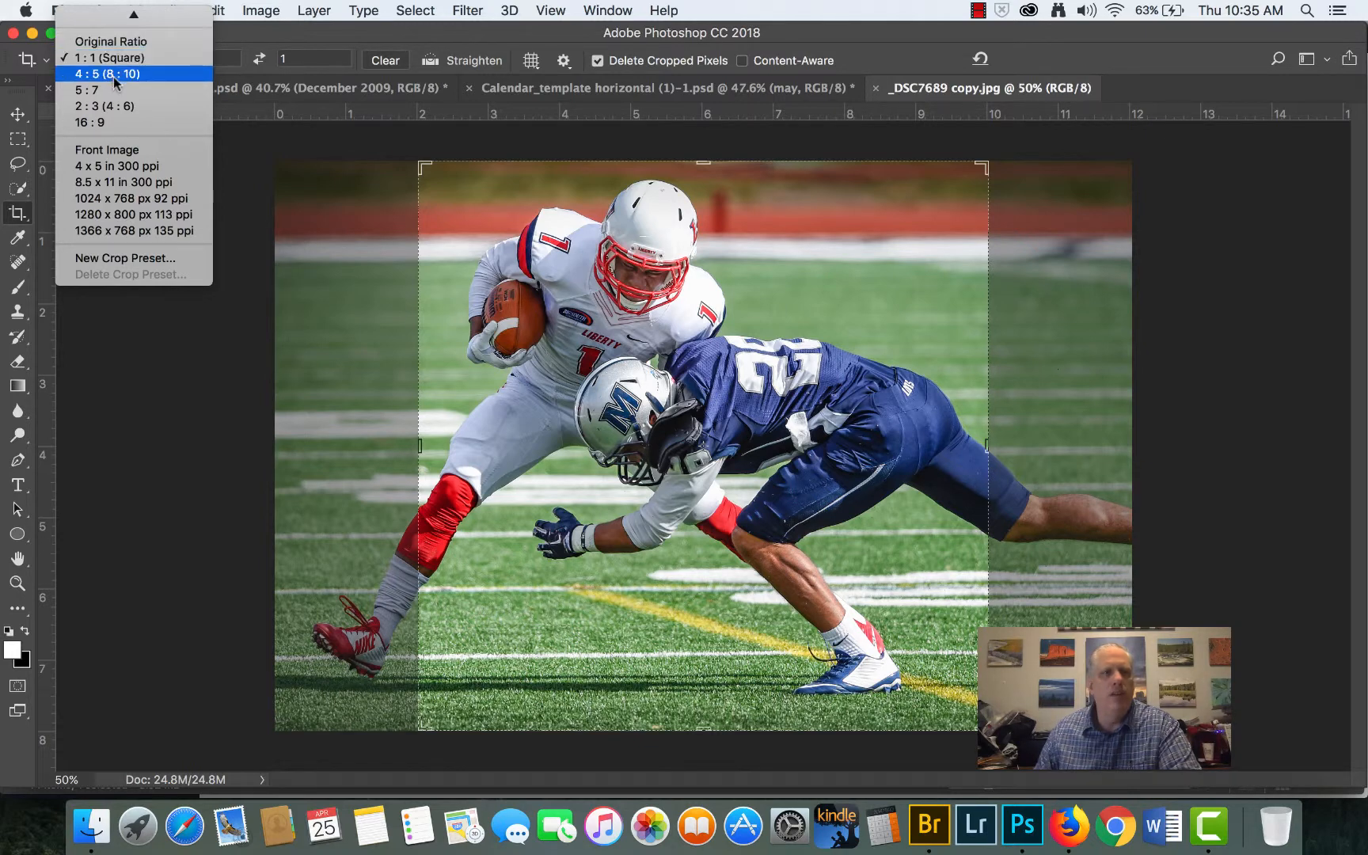
click(136, 75)
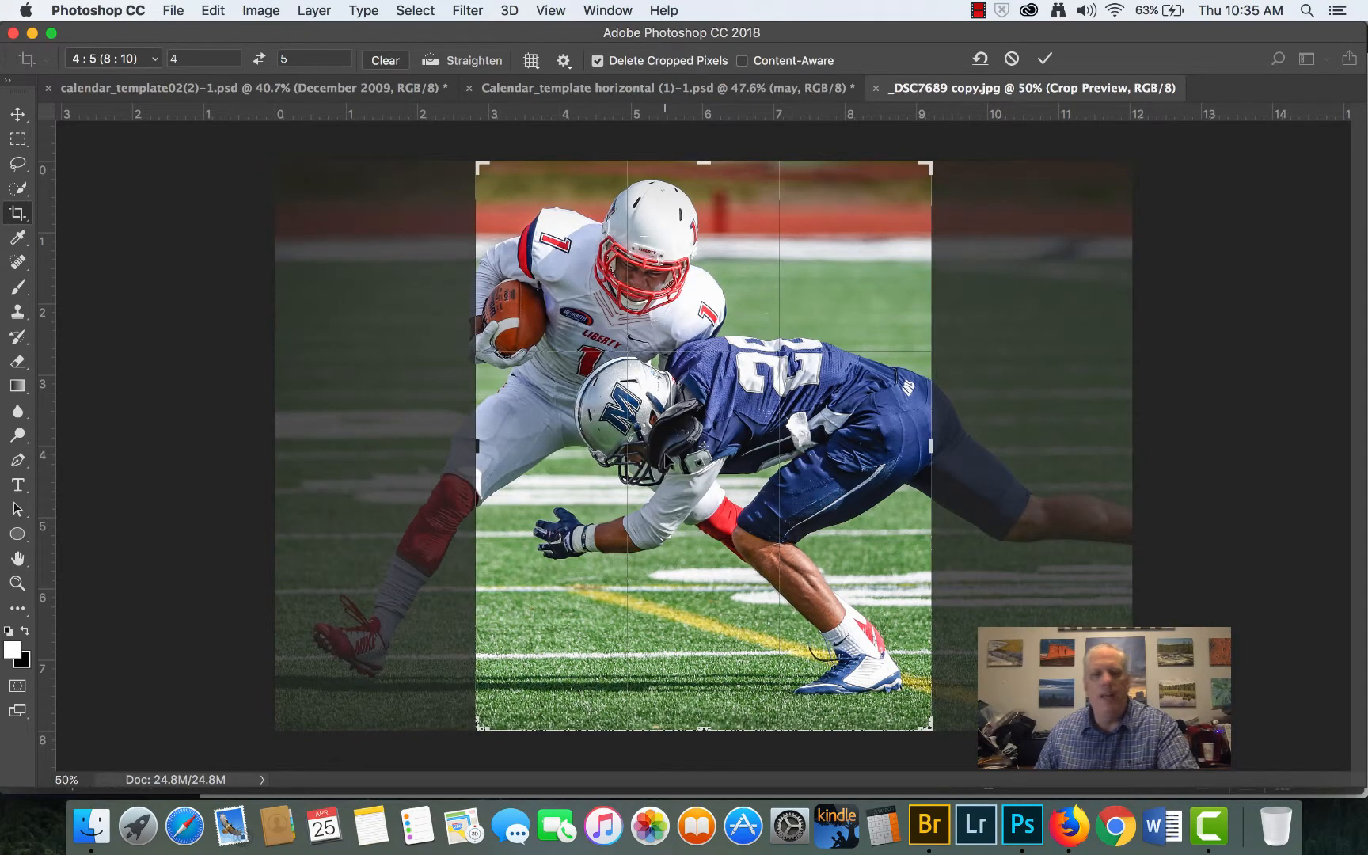
key(x)
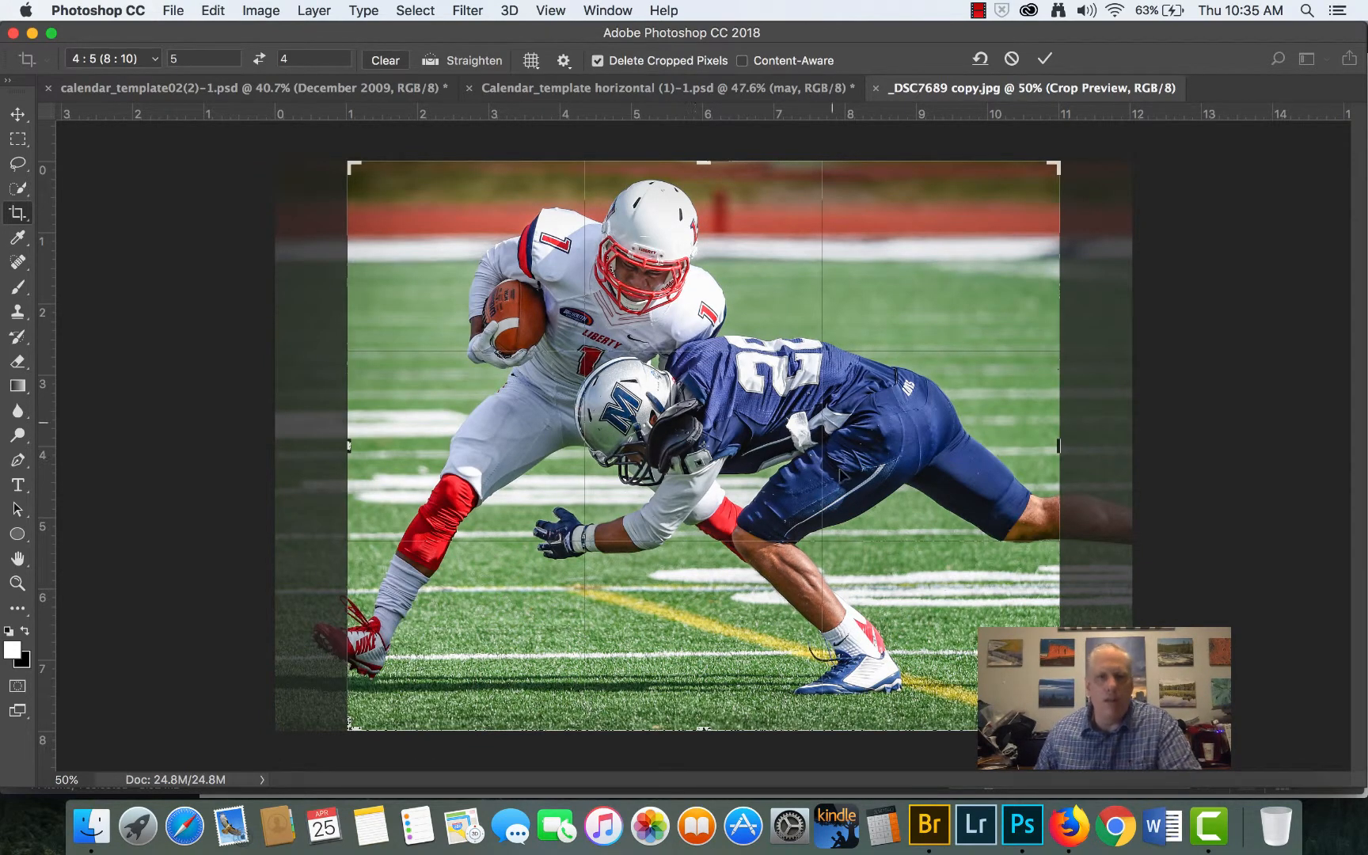
- Crop the photo to about 5.3 by 4.2 inches, framing the ball carrier's upper body and the tackler's helmet
drag(1059, 729, 926, 614)
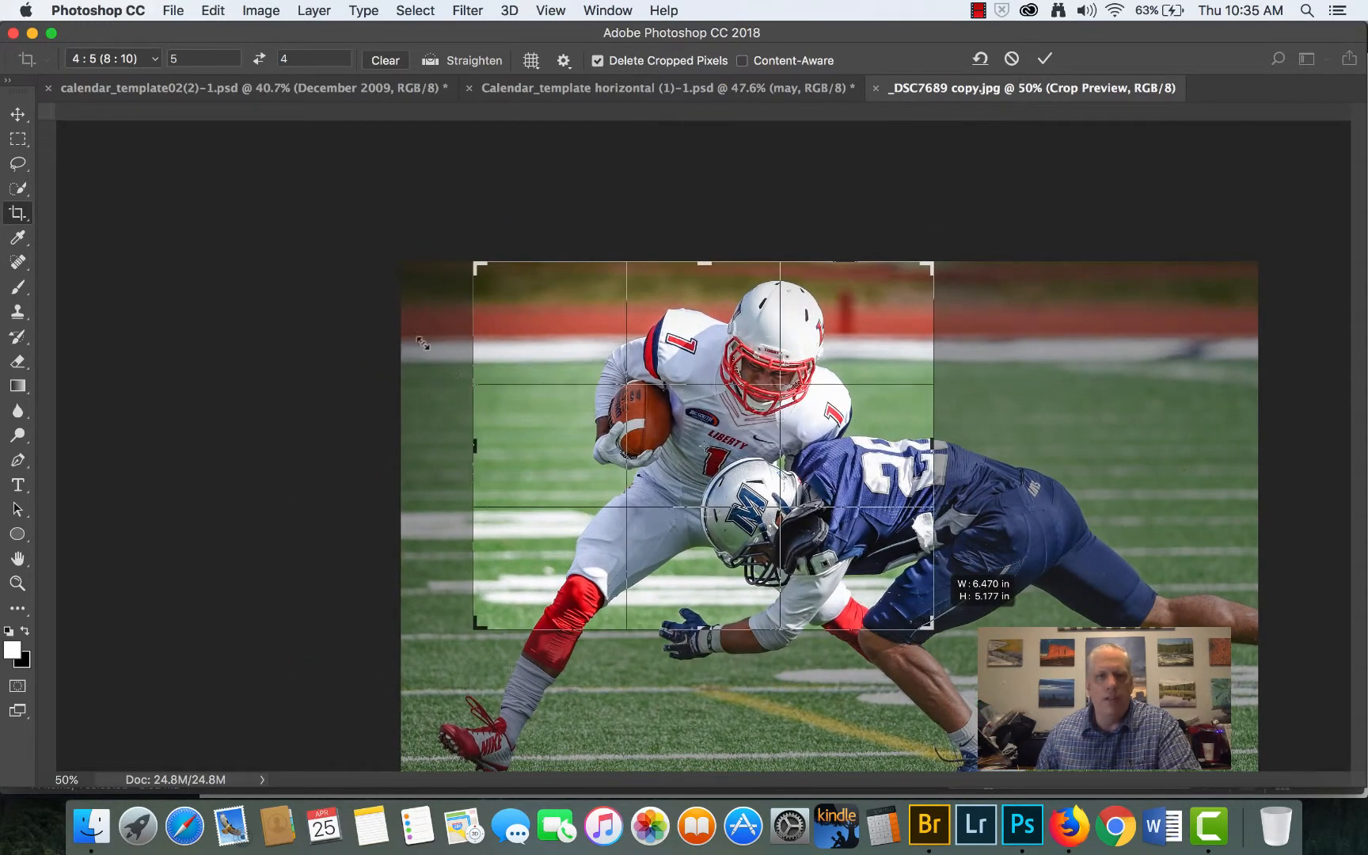
drag(475, 266, 522, 287)
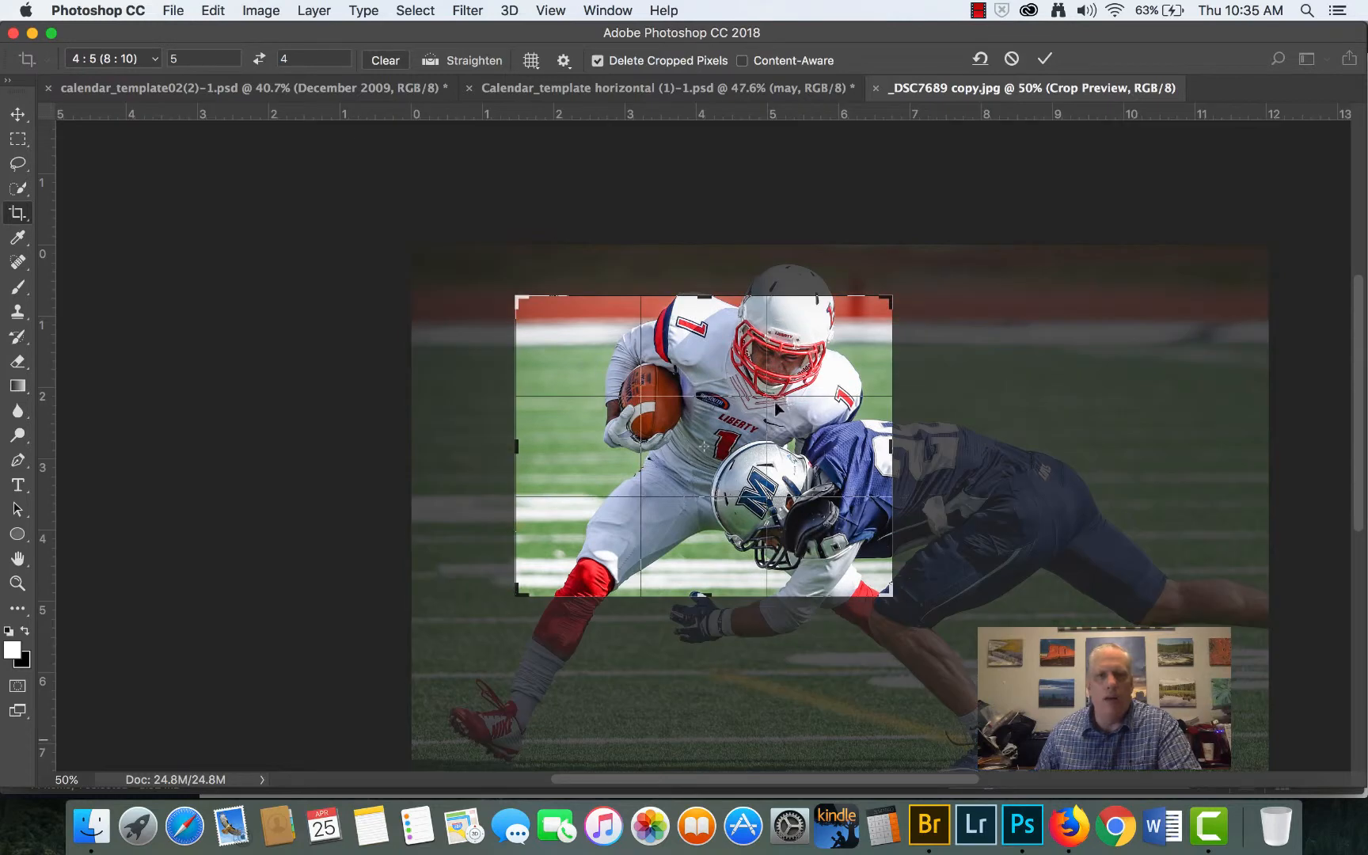
drag(794, 427, 749, 477)
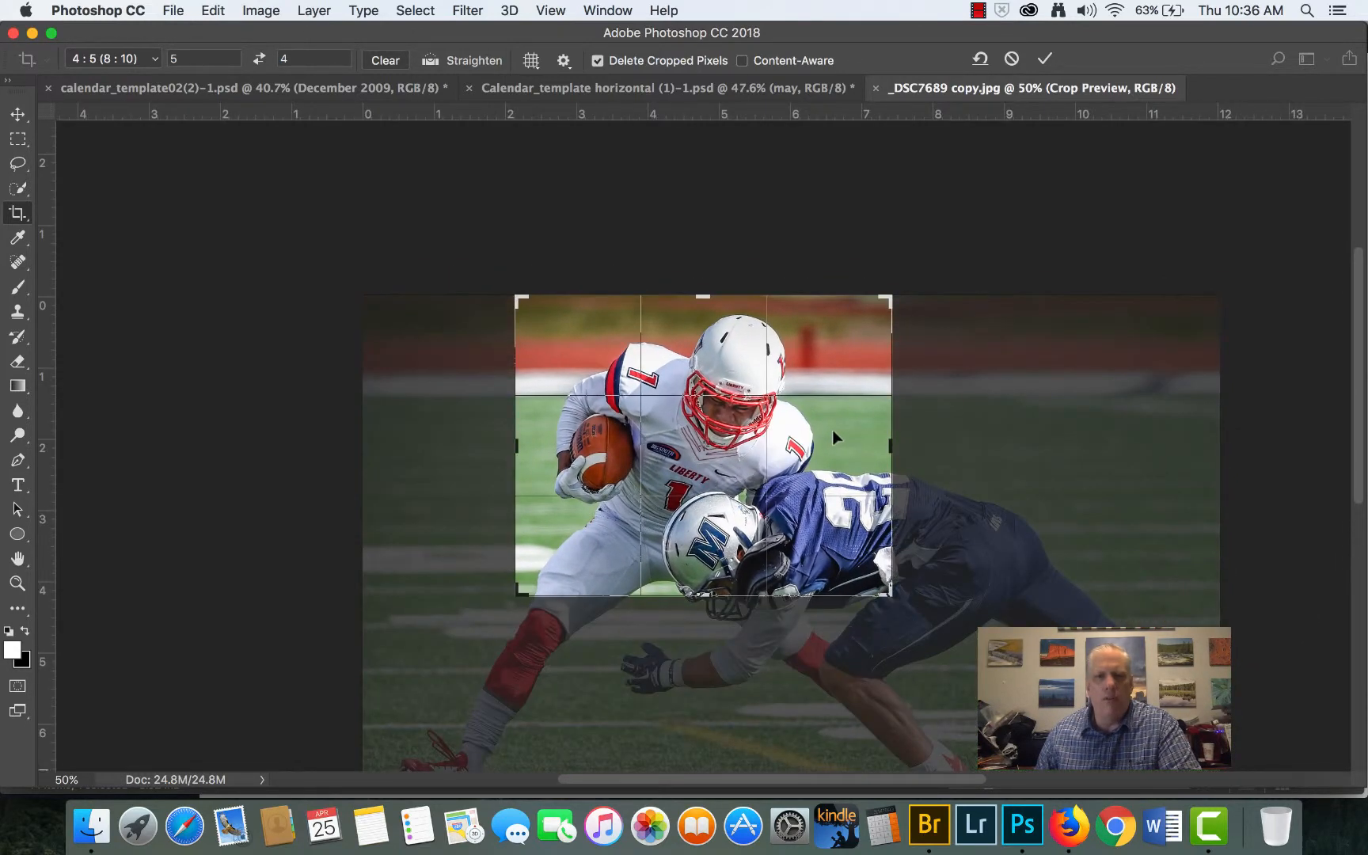
drag(833, 438, 830, 431)
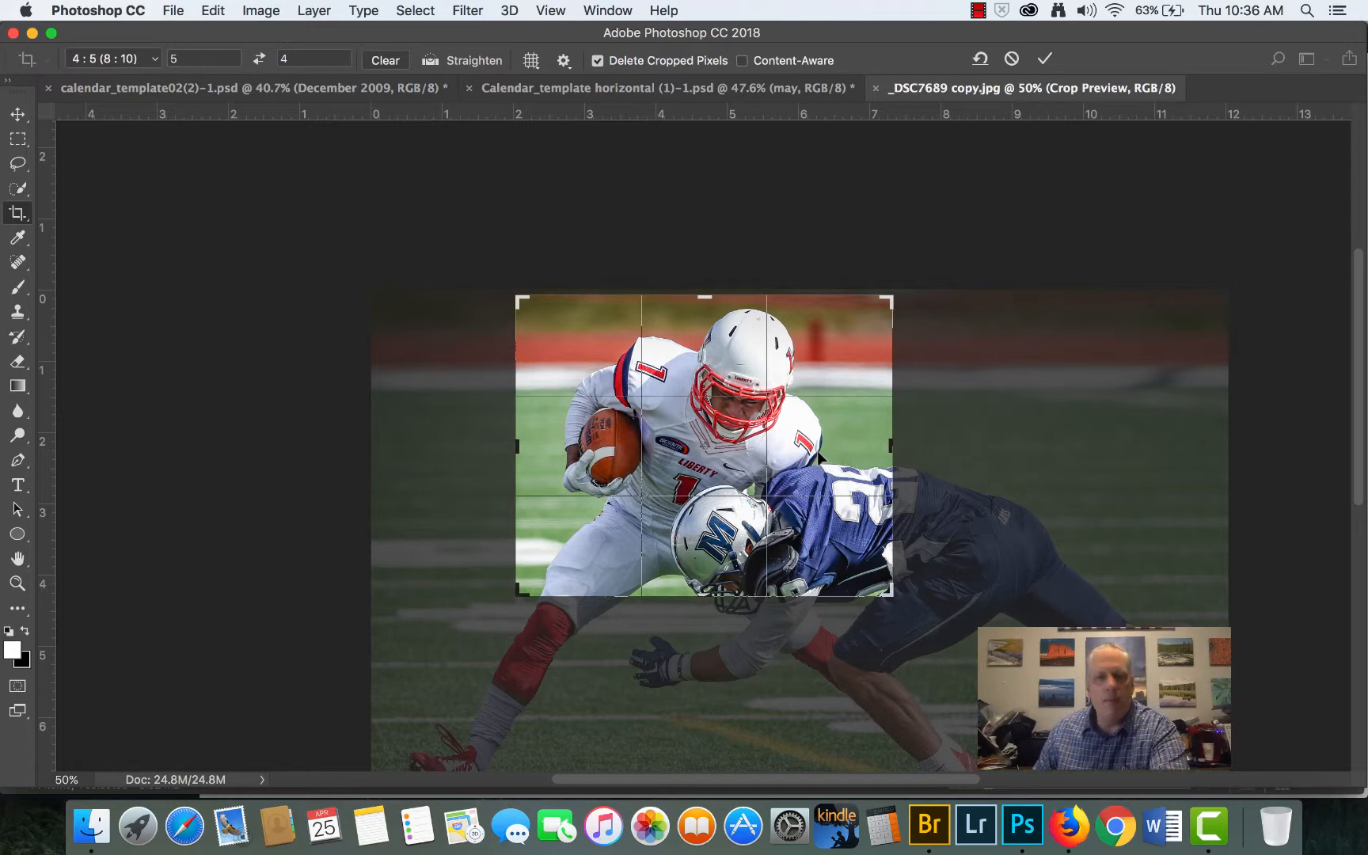
key(Return)
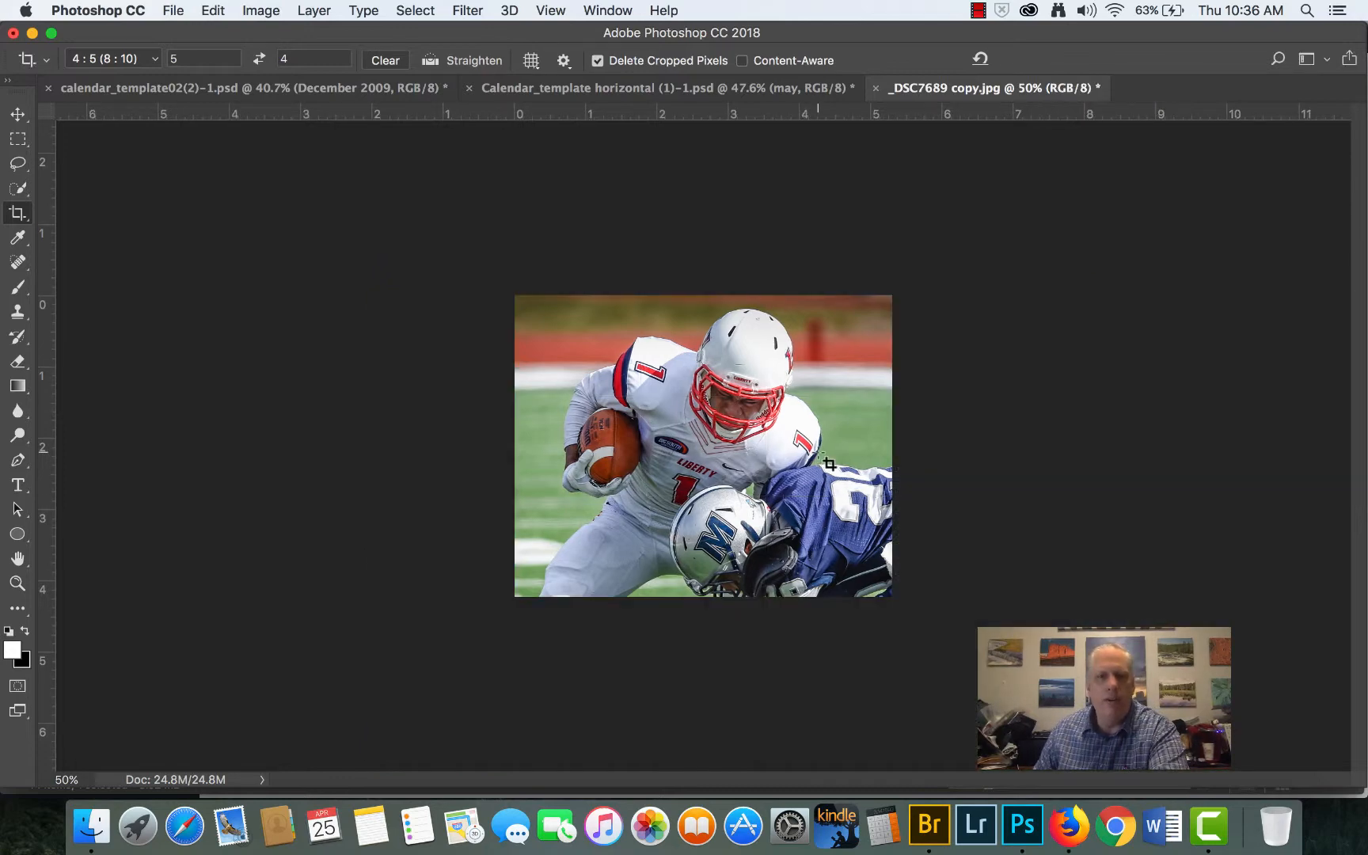
- Copy the cropped football photo into the horizontal calendar template with the Move tool, placing it near the page centre below the "may" title
scroll(764, 465, up, 3)
scroll(764, 465, up, 2)
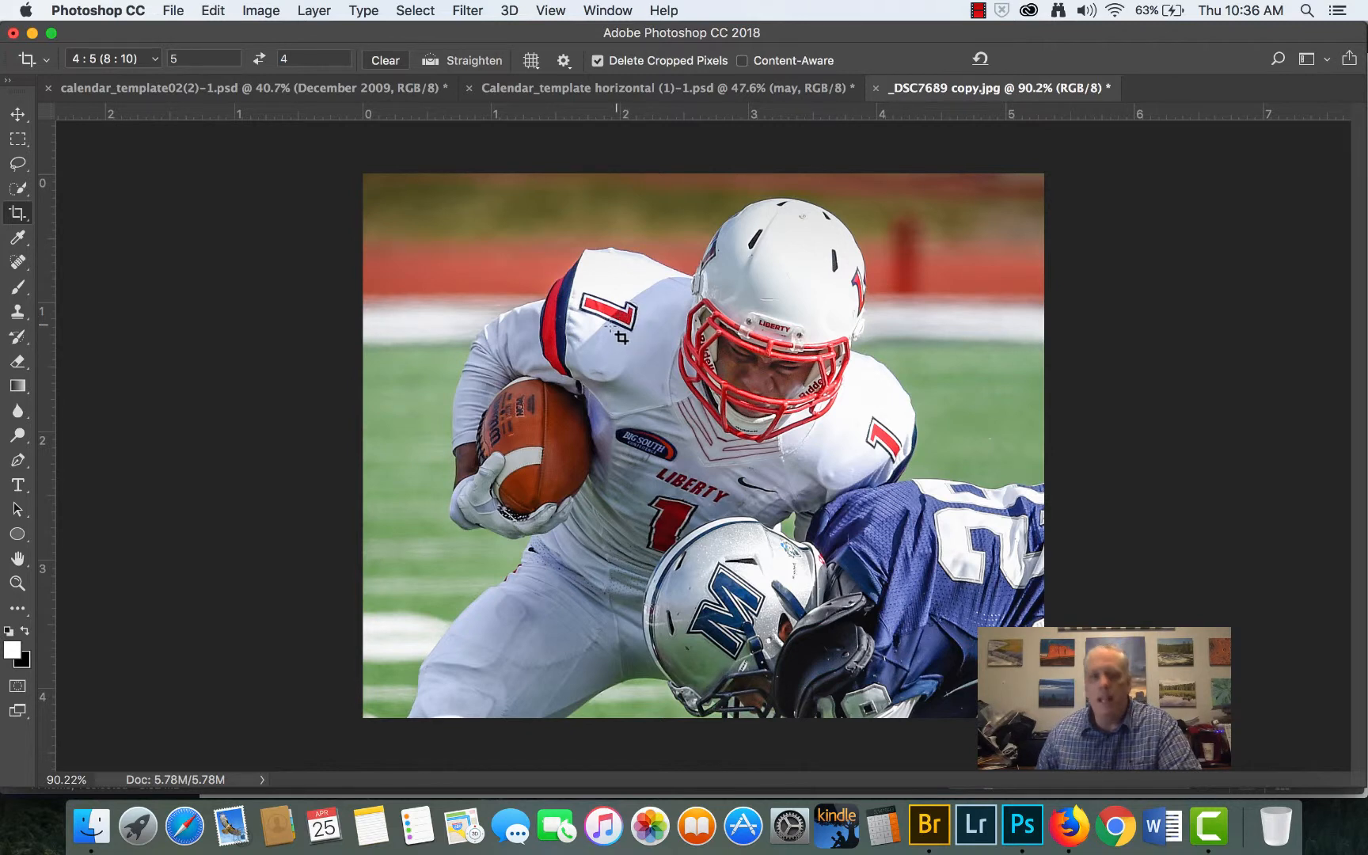
click(17, 115)
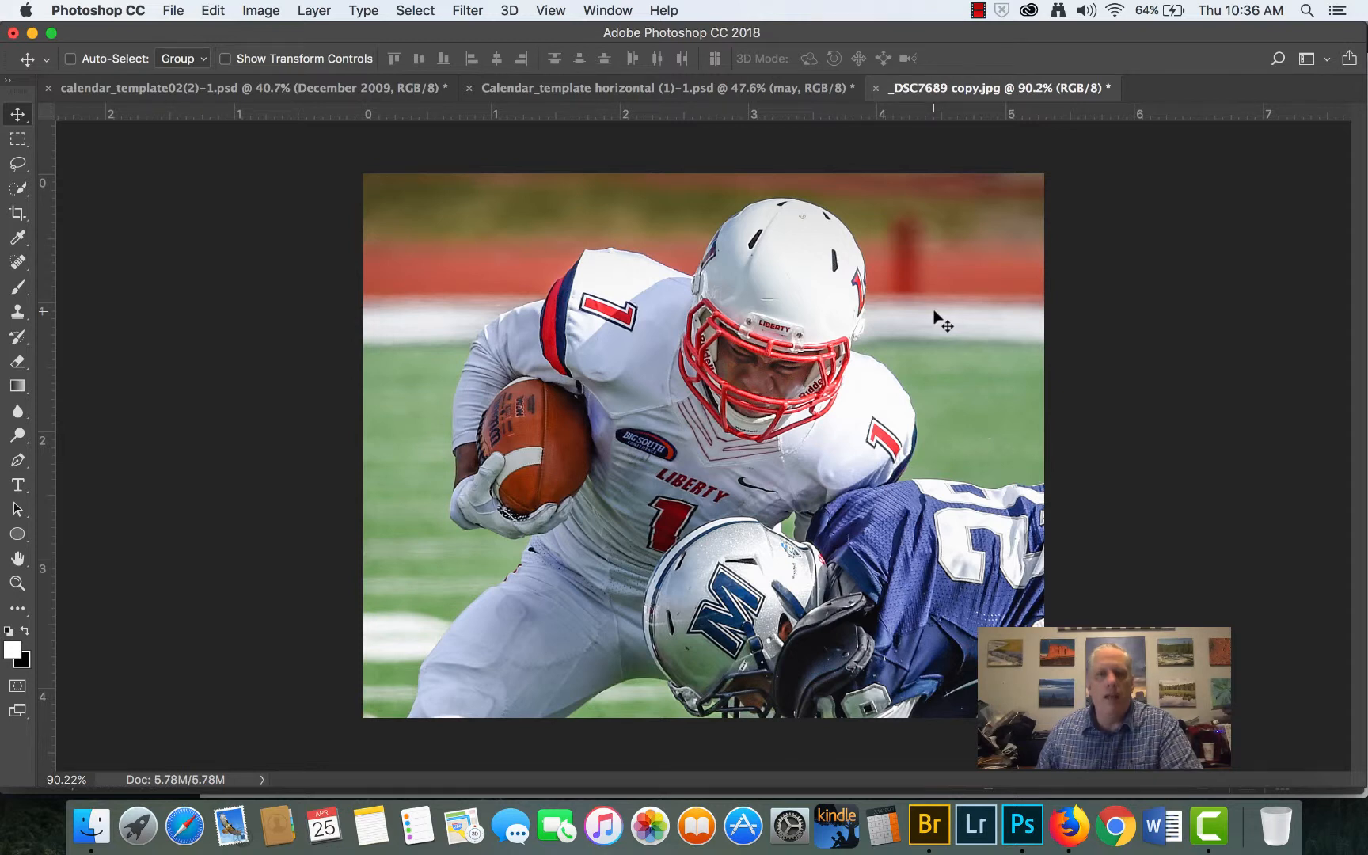
drag(934, 312, 712, 89)
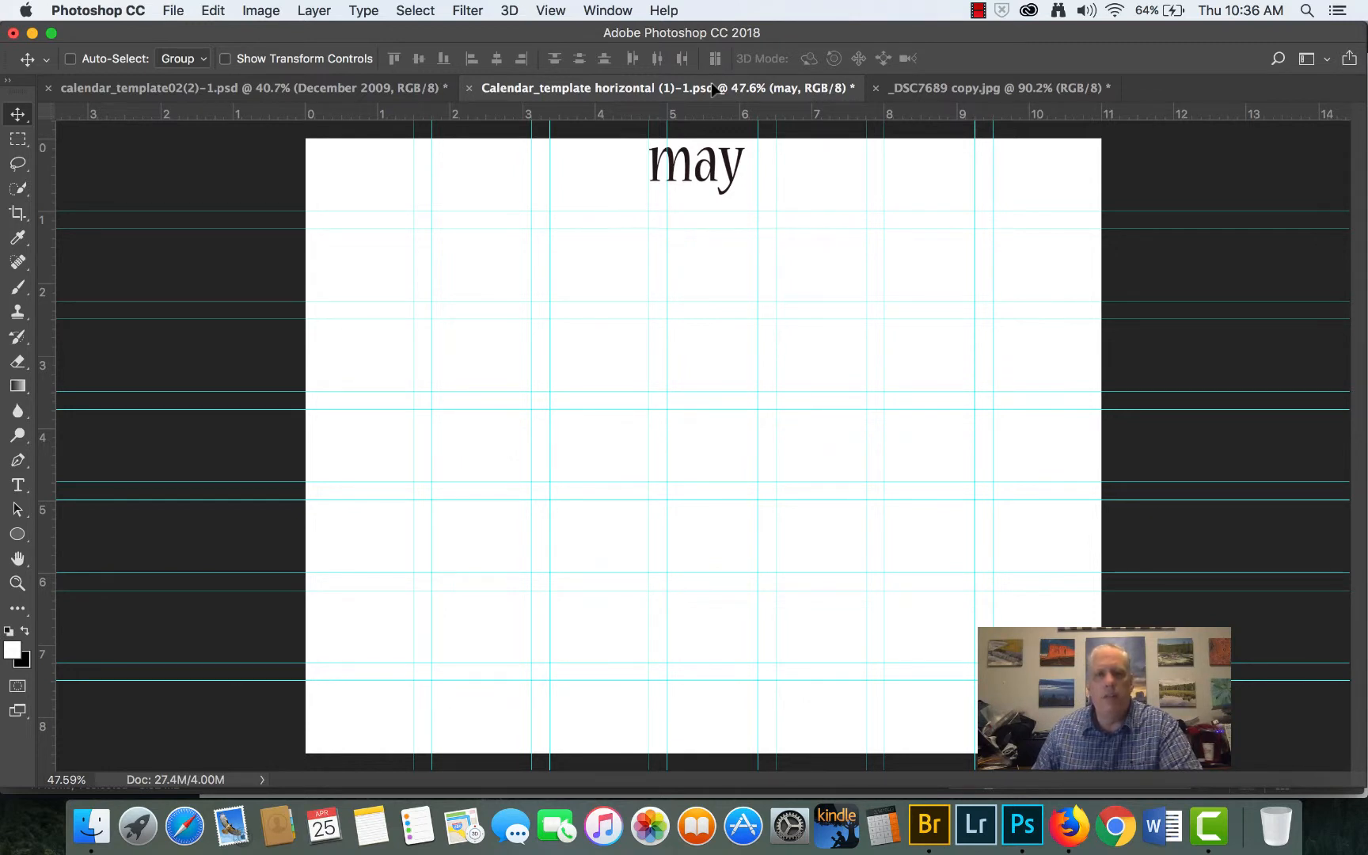
drag(711, 83, 719, 183)
drag(724, 237, 723, 392)
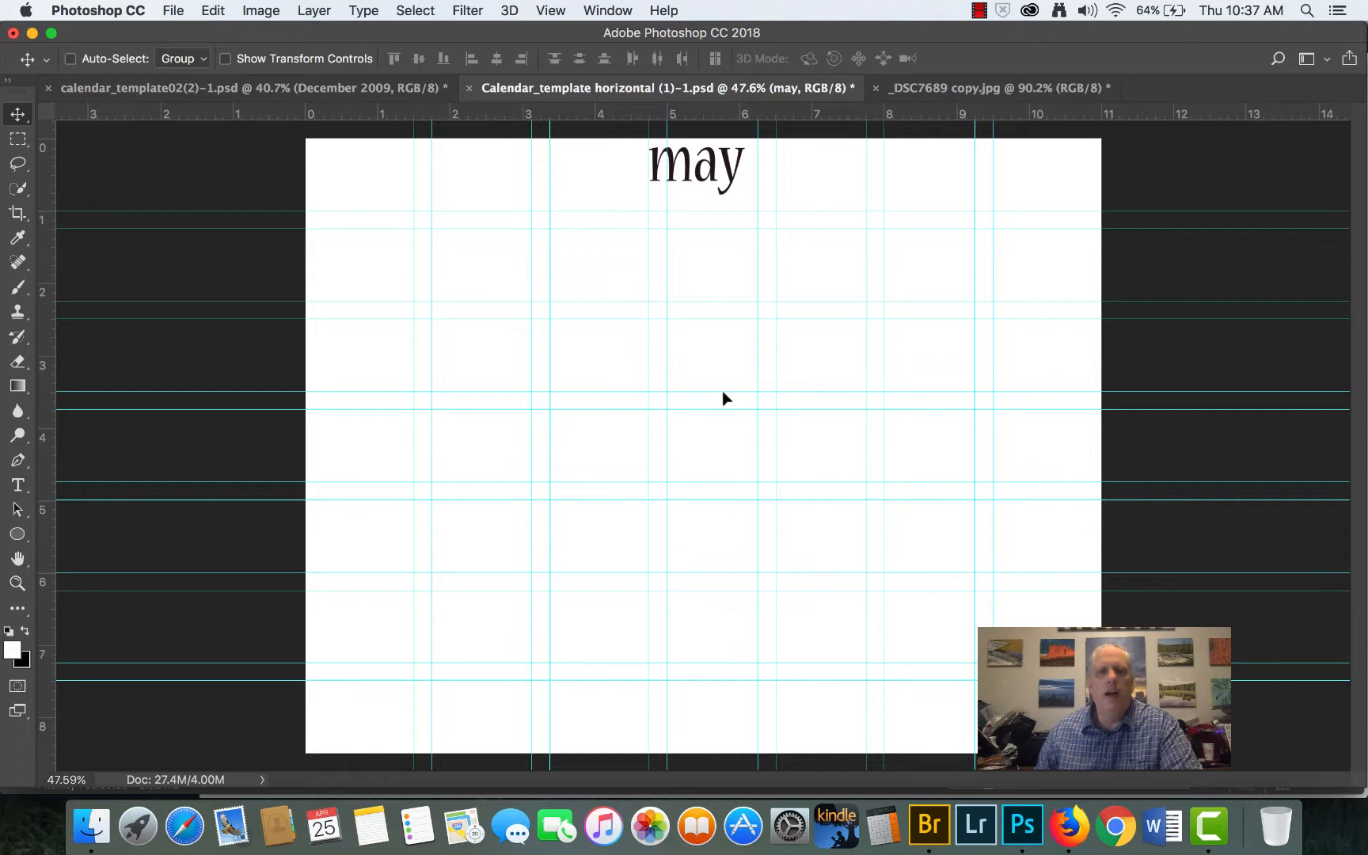
drag(723, 399, 722, 393)
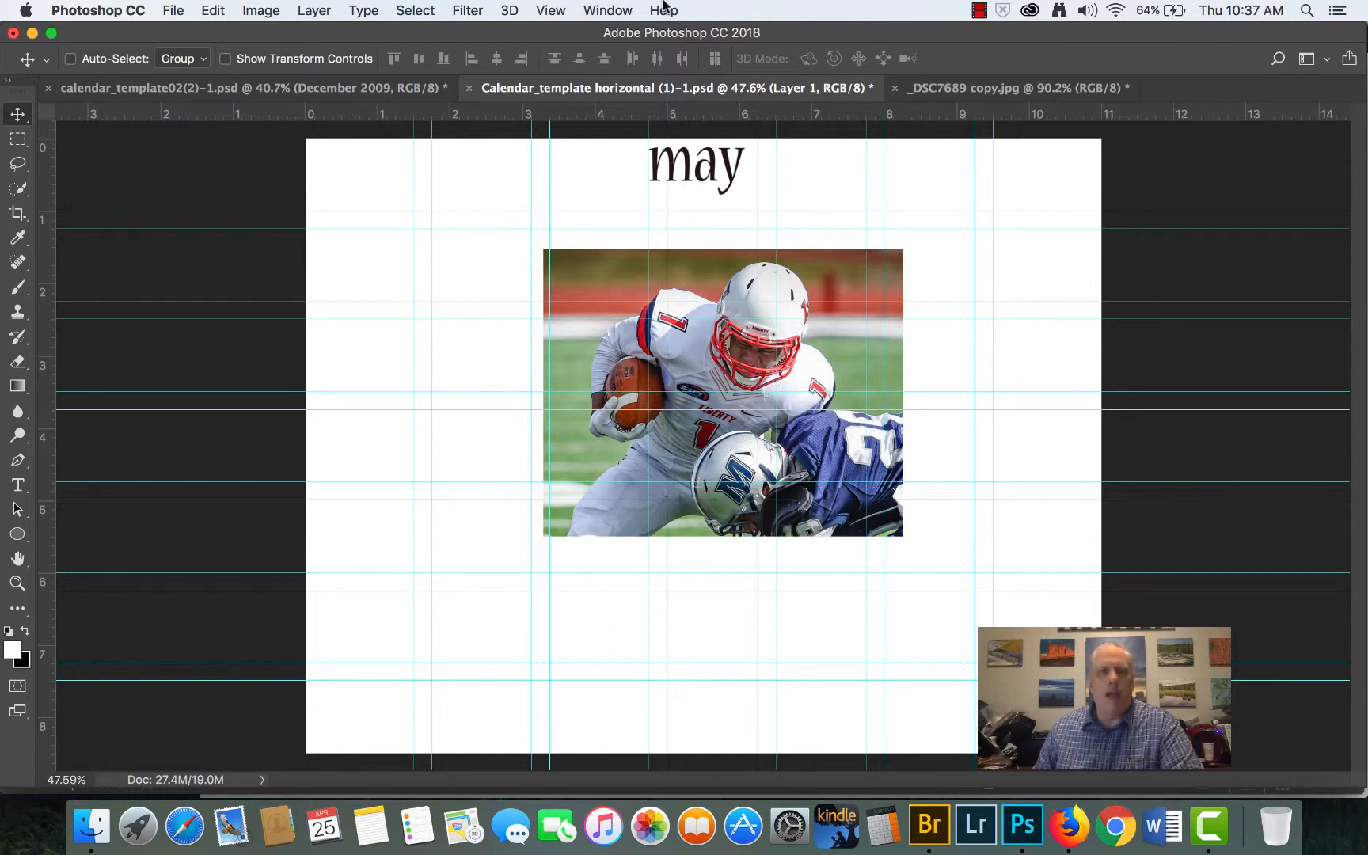
- Display the layer list and use Free Transform to scale the football photo layer to about 18.8% of its size
click(624, 10)
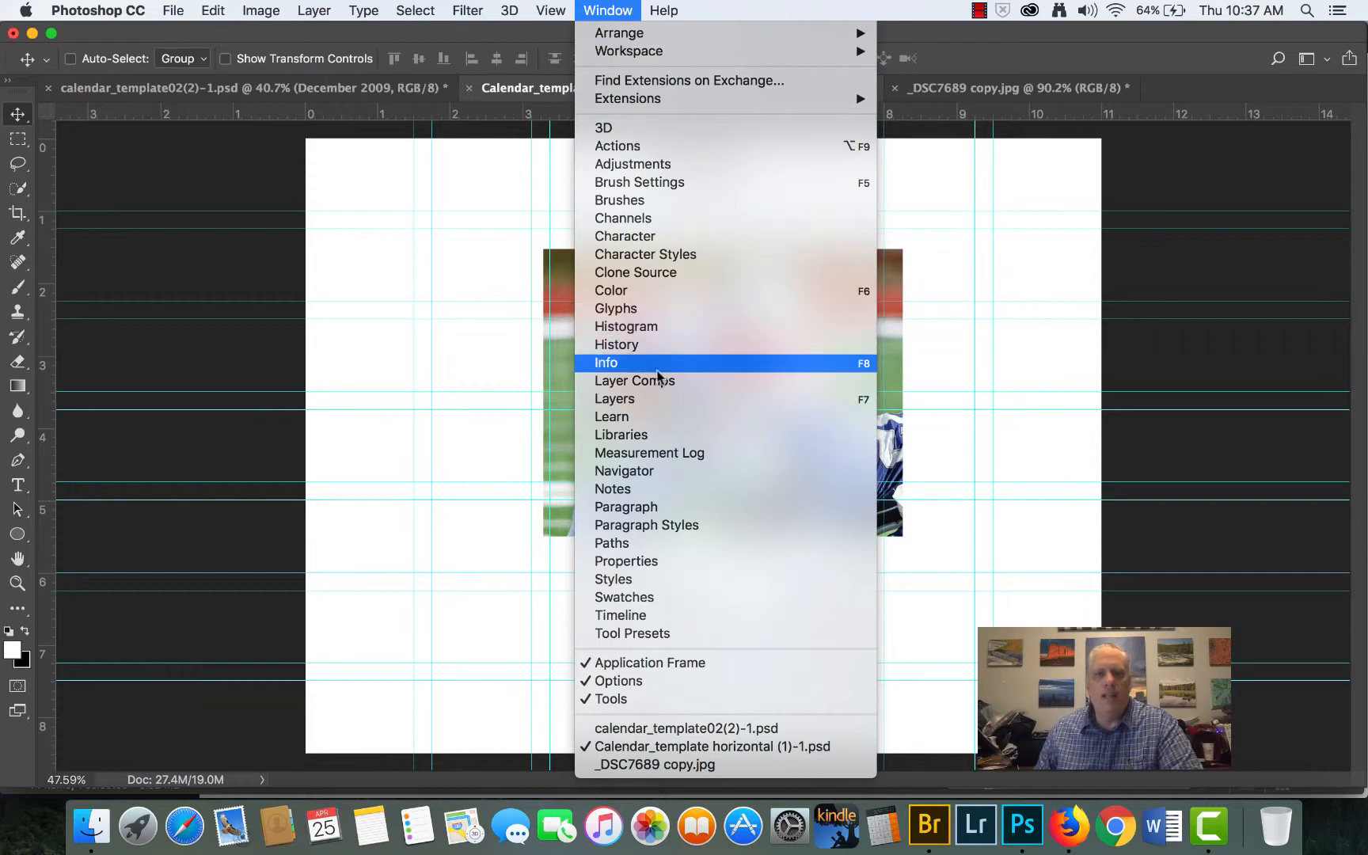
click(645, 402)
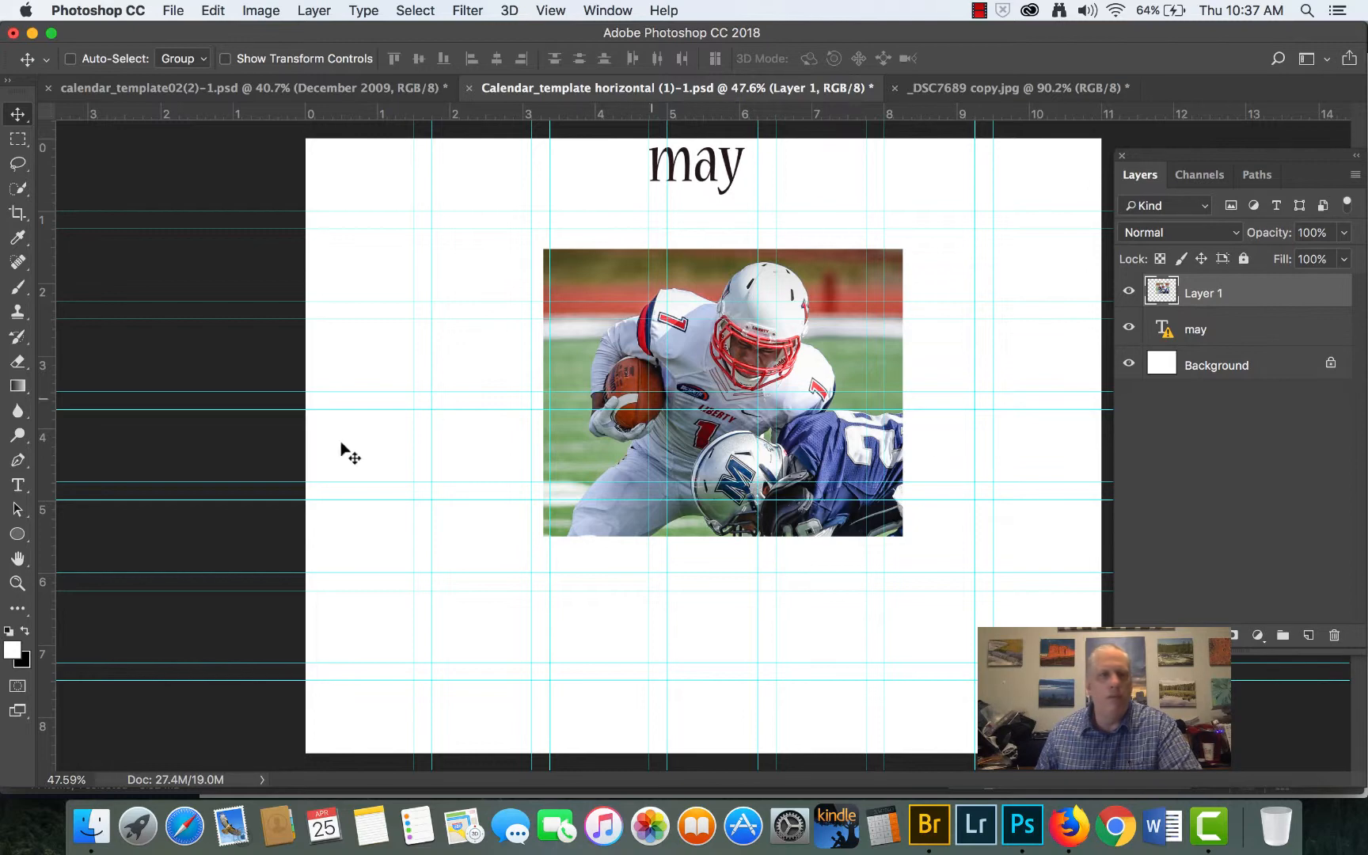
click(215, 11)
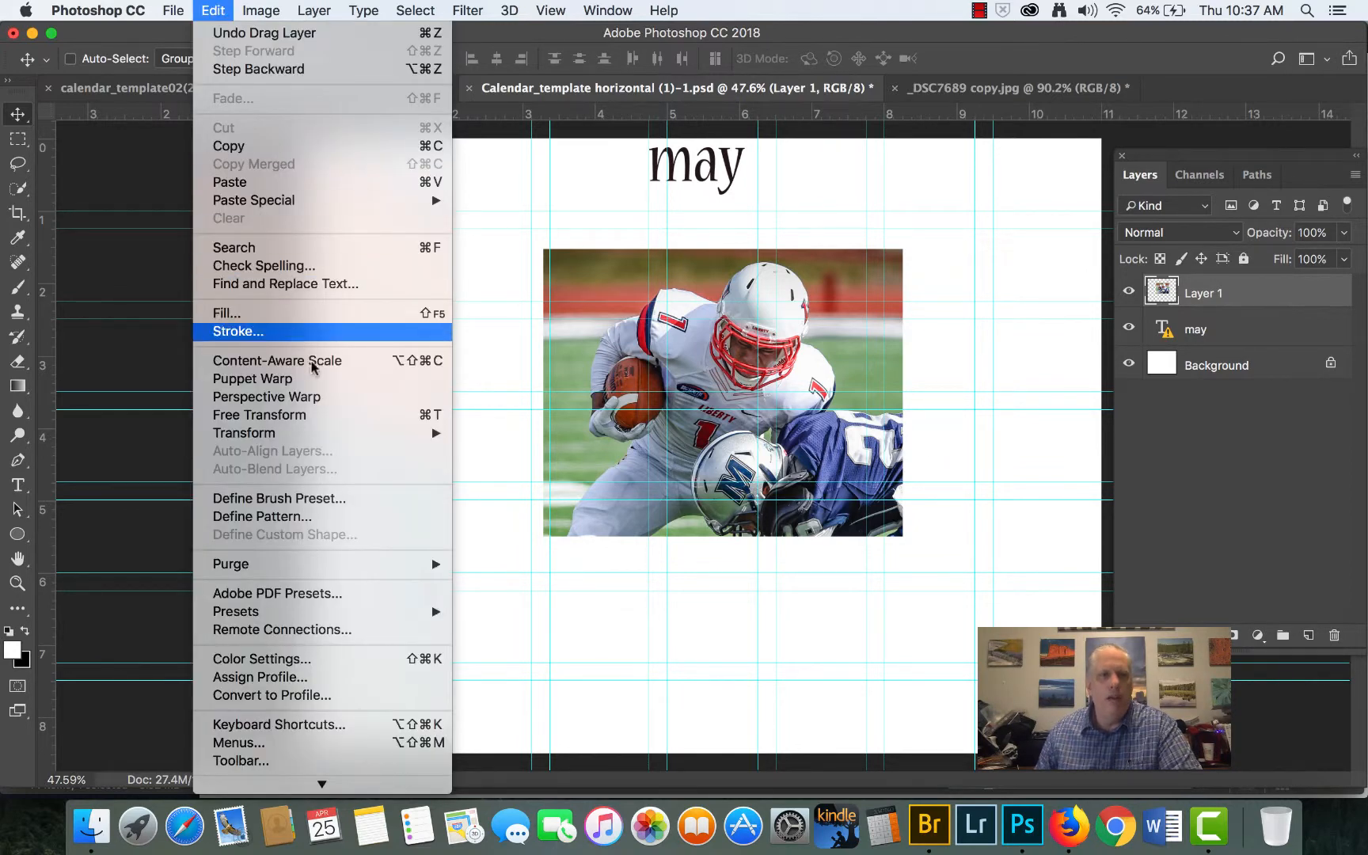
click(399, 416)
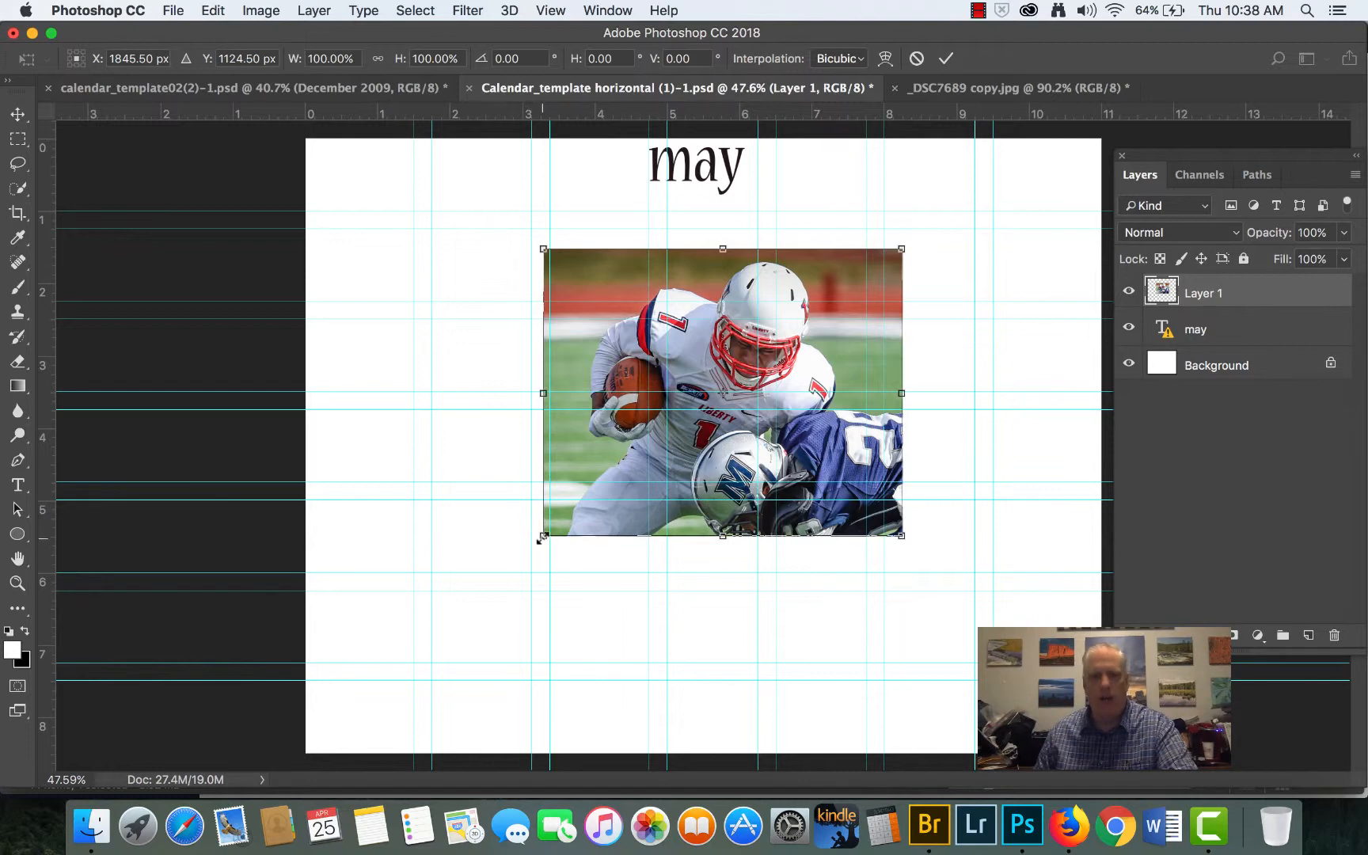
drag(543, 537, 842, 312)
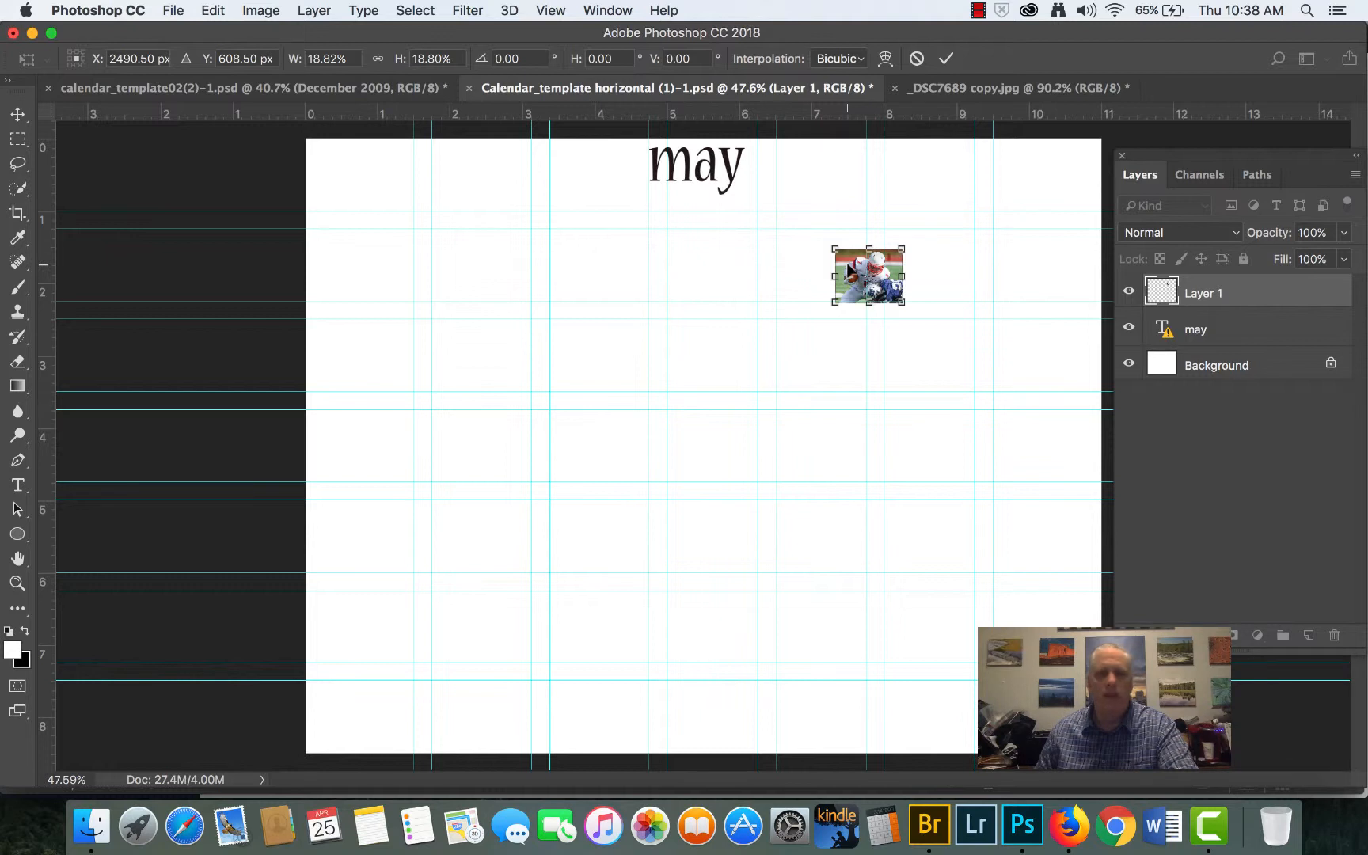
- Move the scaled photo into the first day cell of the first row, aligning its upper-right corner with the cell's guides
drag(844, 271, 296, 264)
scroll(291, 271, up, 2)
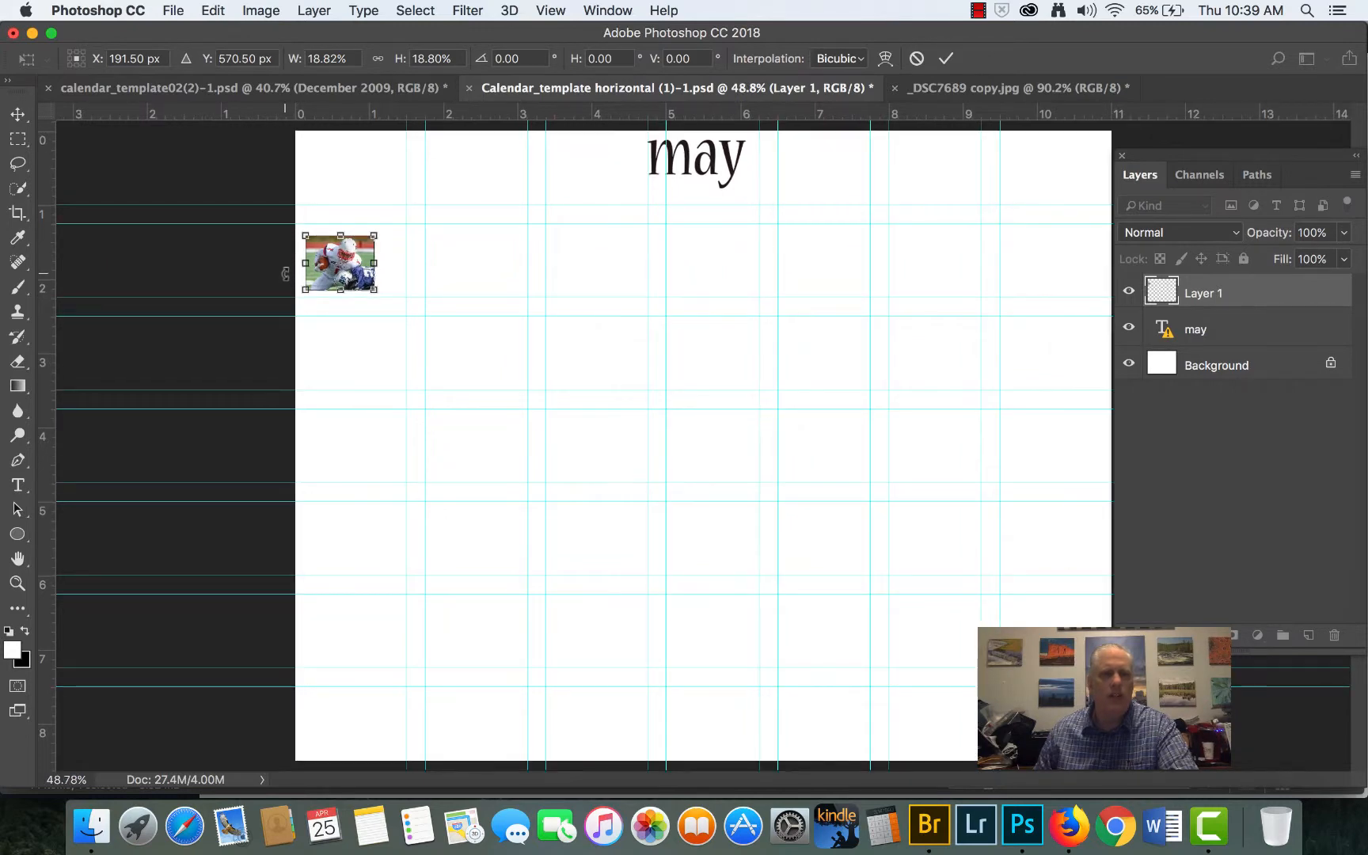
scroll(279, 265, up, 1)
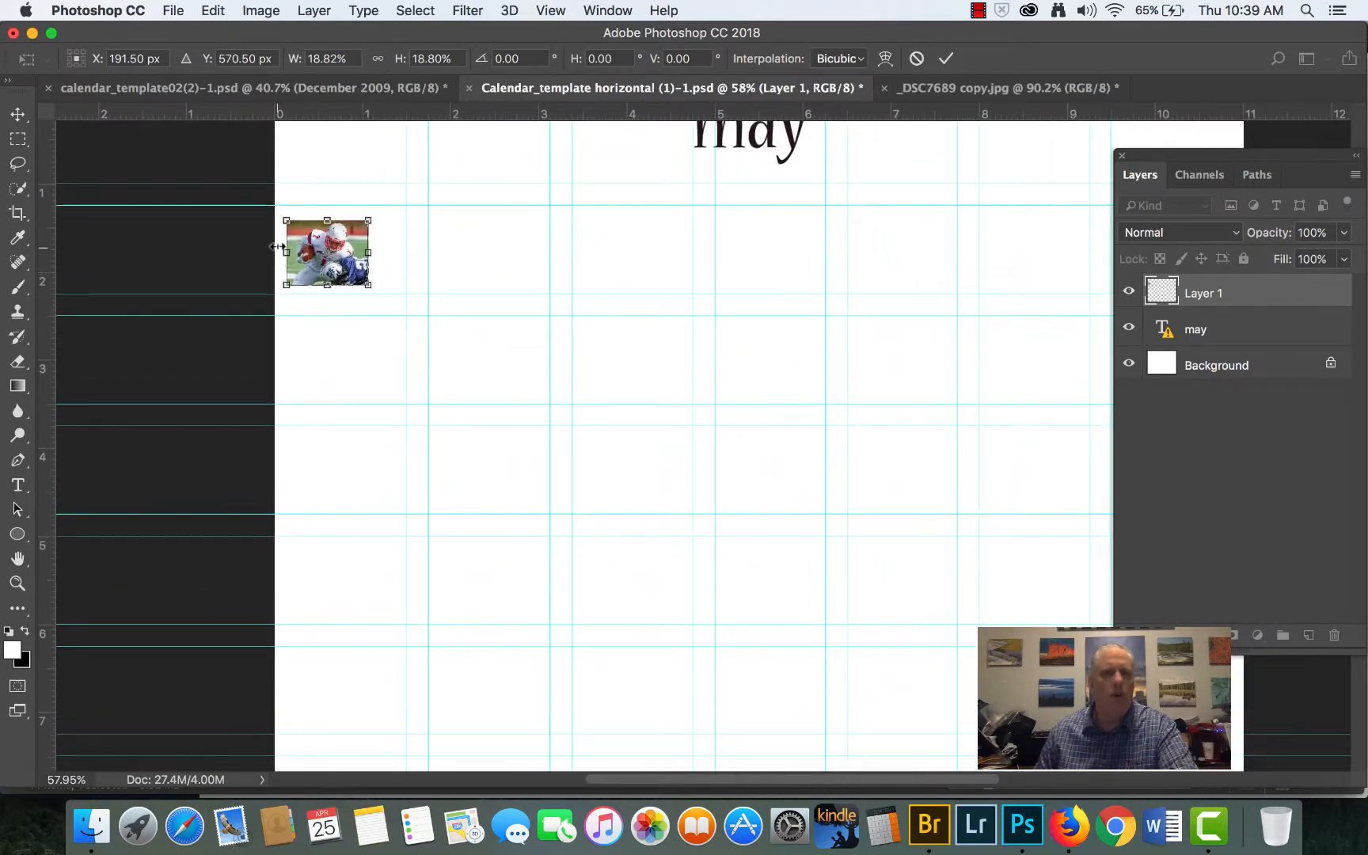
scroll(279, 247, up, 1)
scroll(279, 244, up, 5)
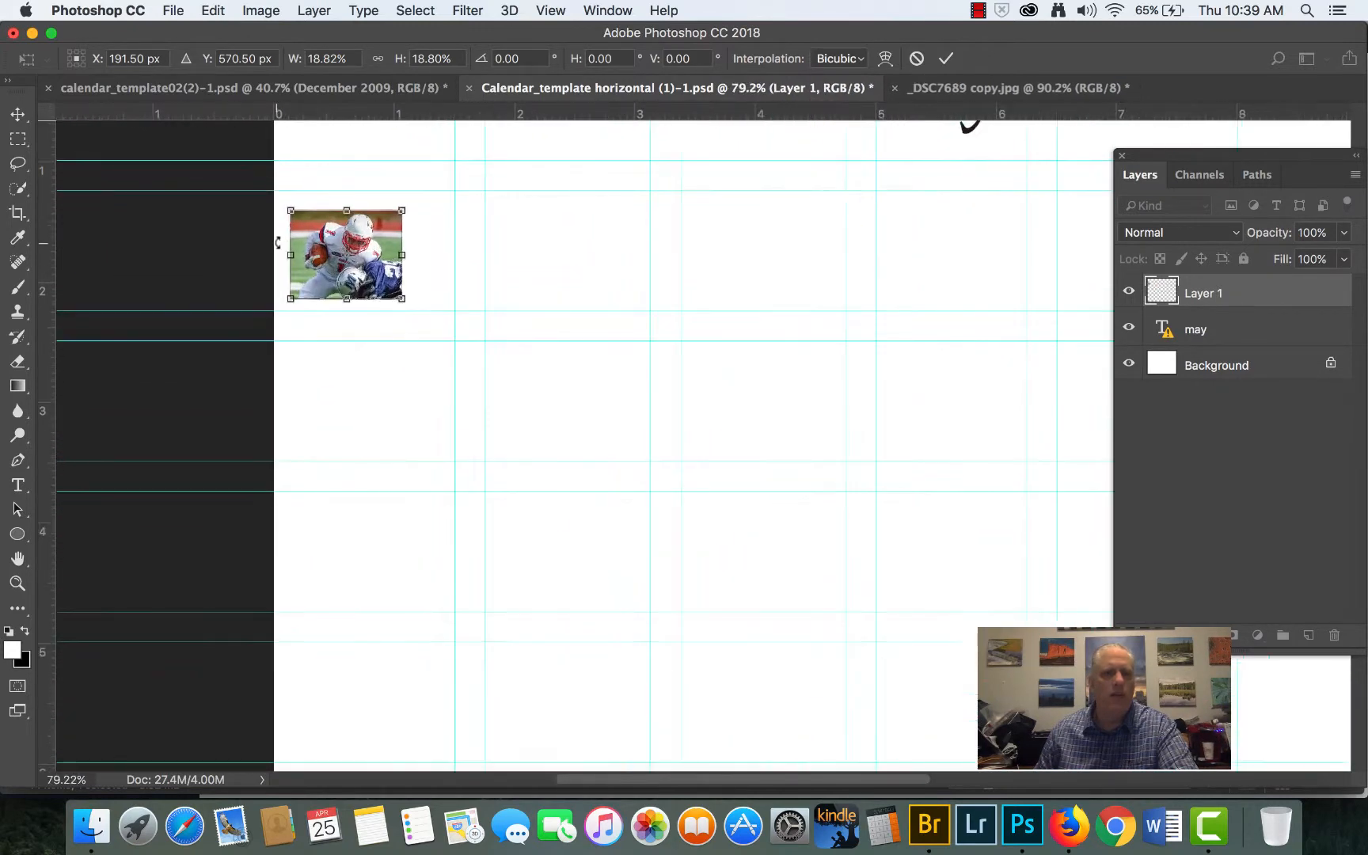
scroll(278, 242, up, 1)
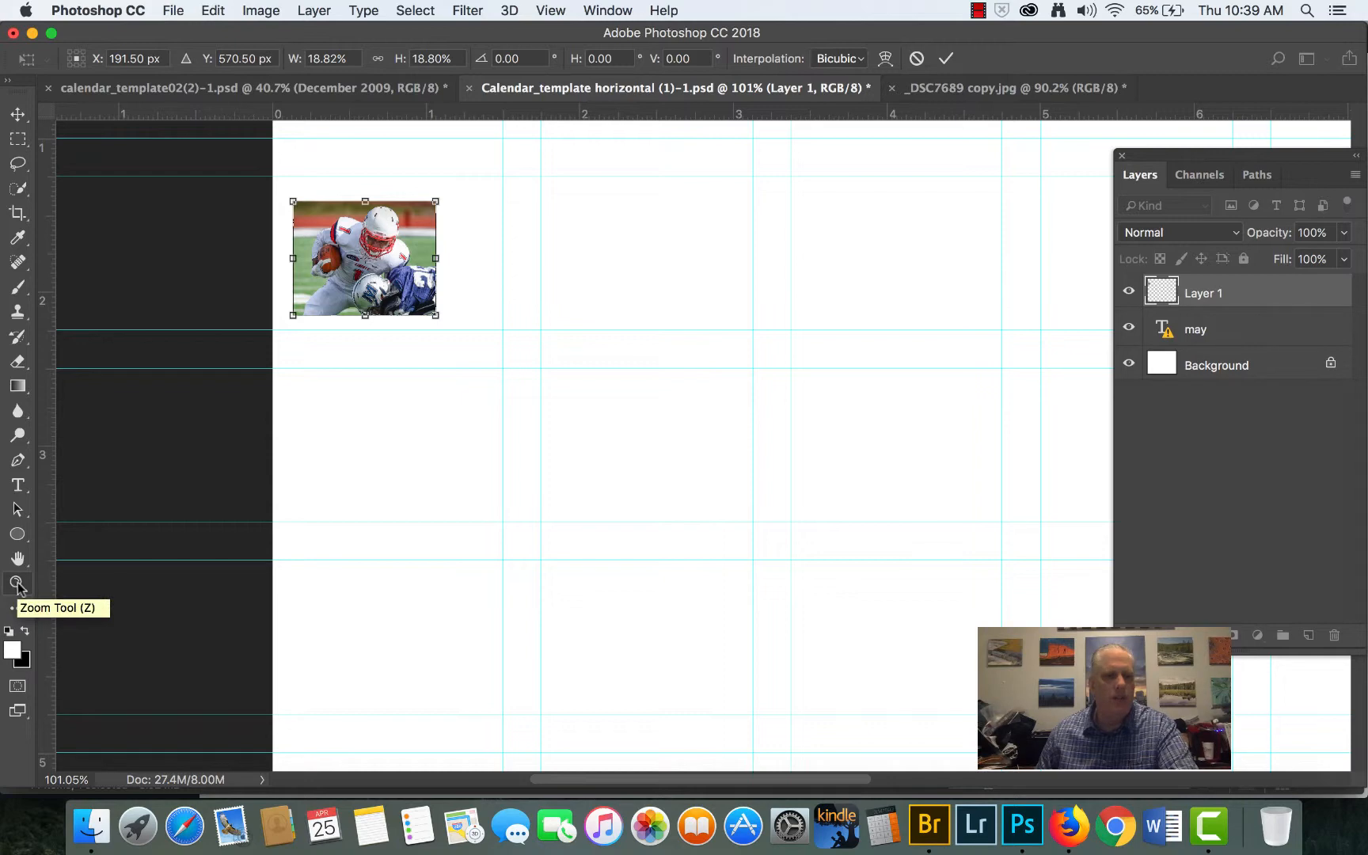
scroll(358, 226, up, 5)
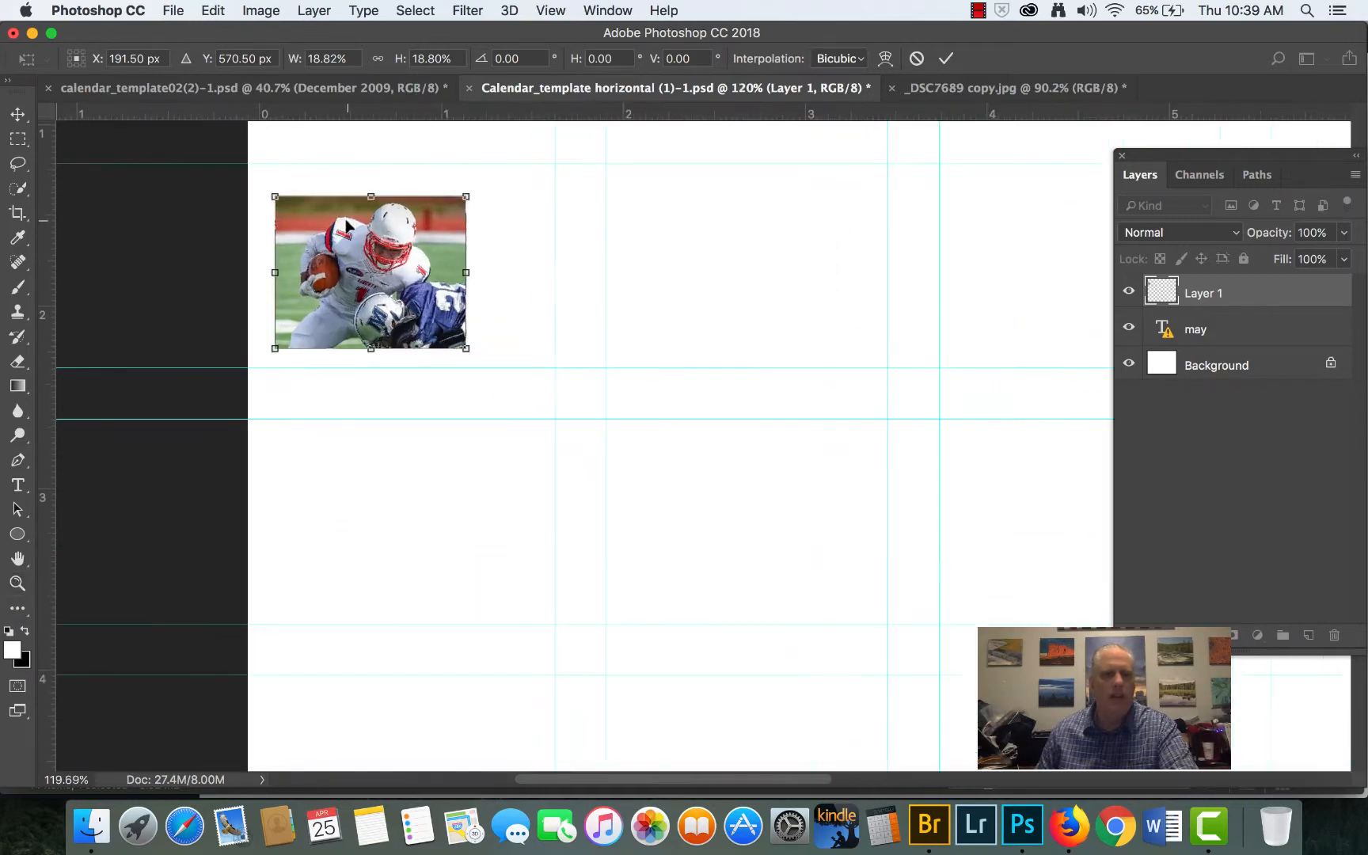
scroll(345, 227, up, 4)
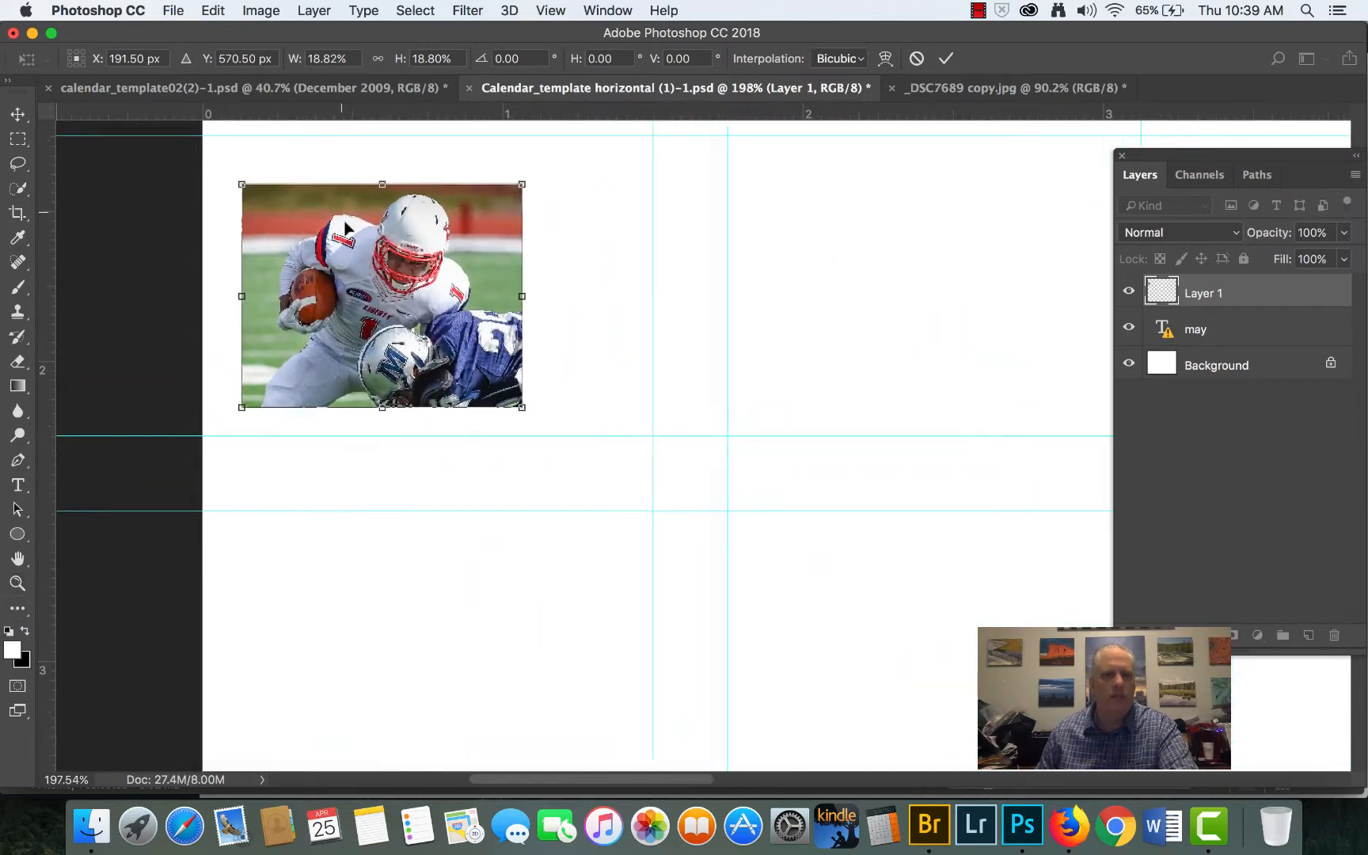
scroll(346, 227, up, 1)
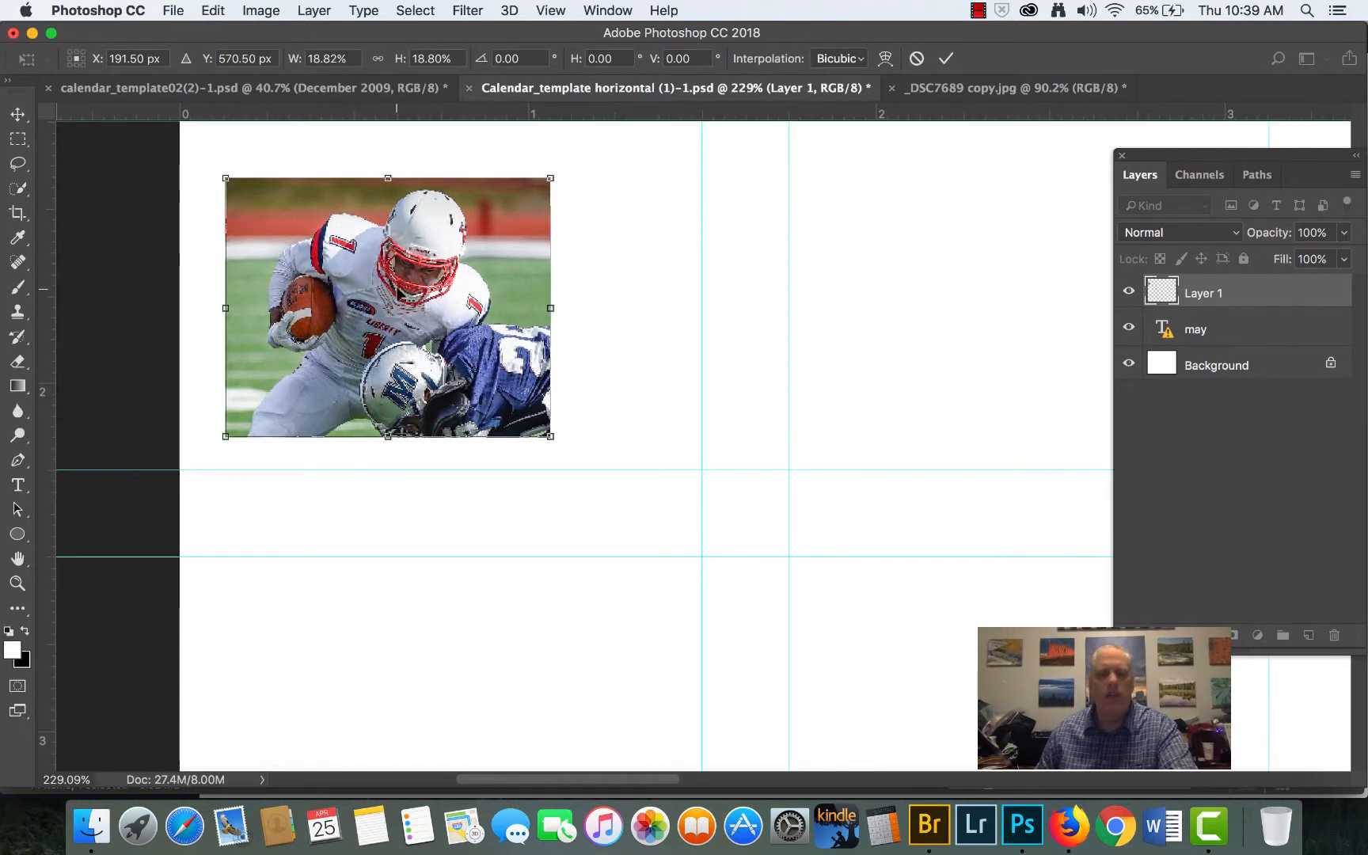
drag(392, 289, 613, 412)
key(super+r)
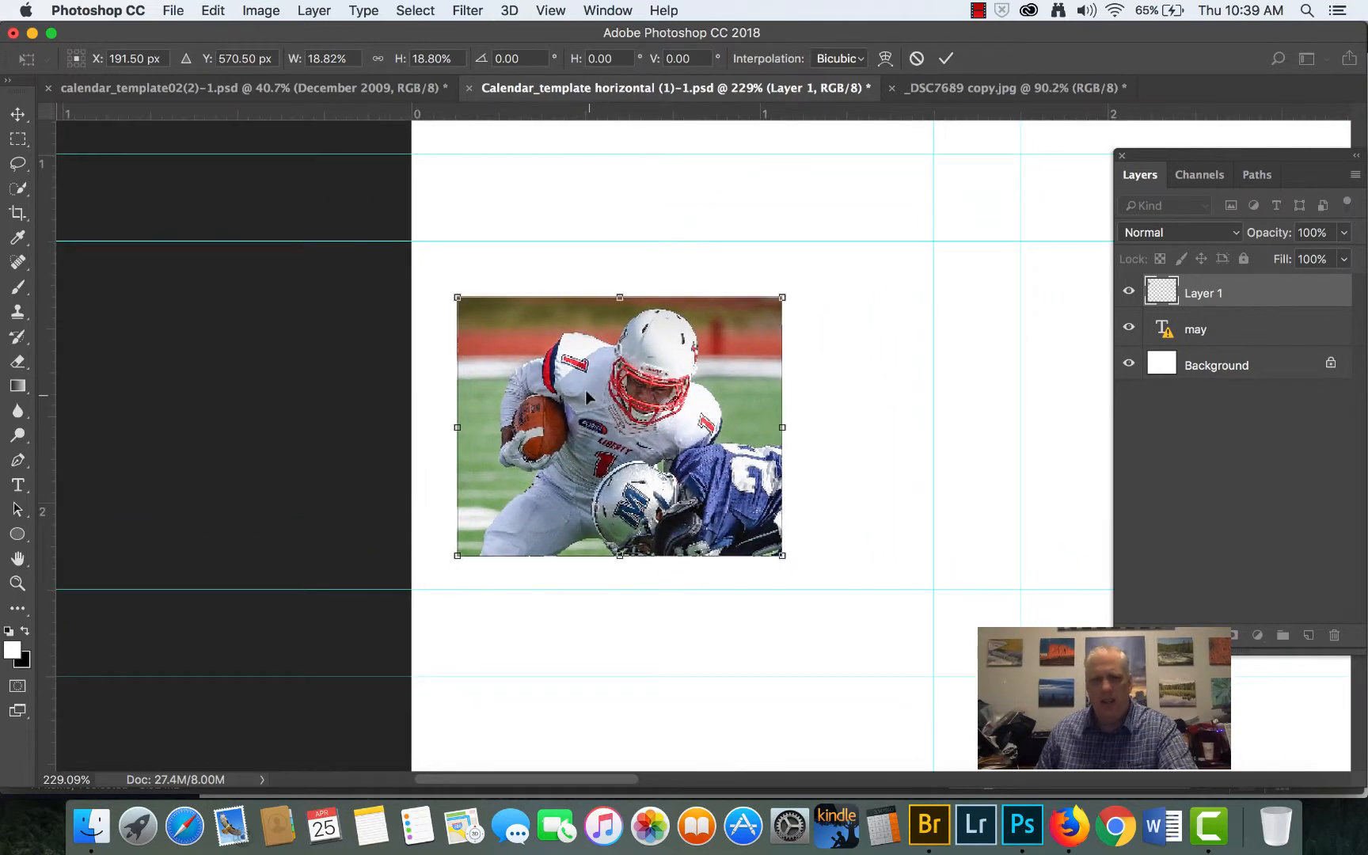
scroll(585, 389, up, 2)
scroll(584, 390, up, 3)
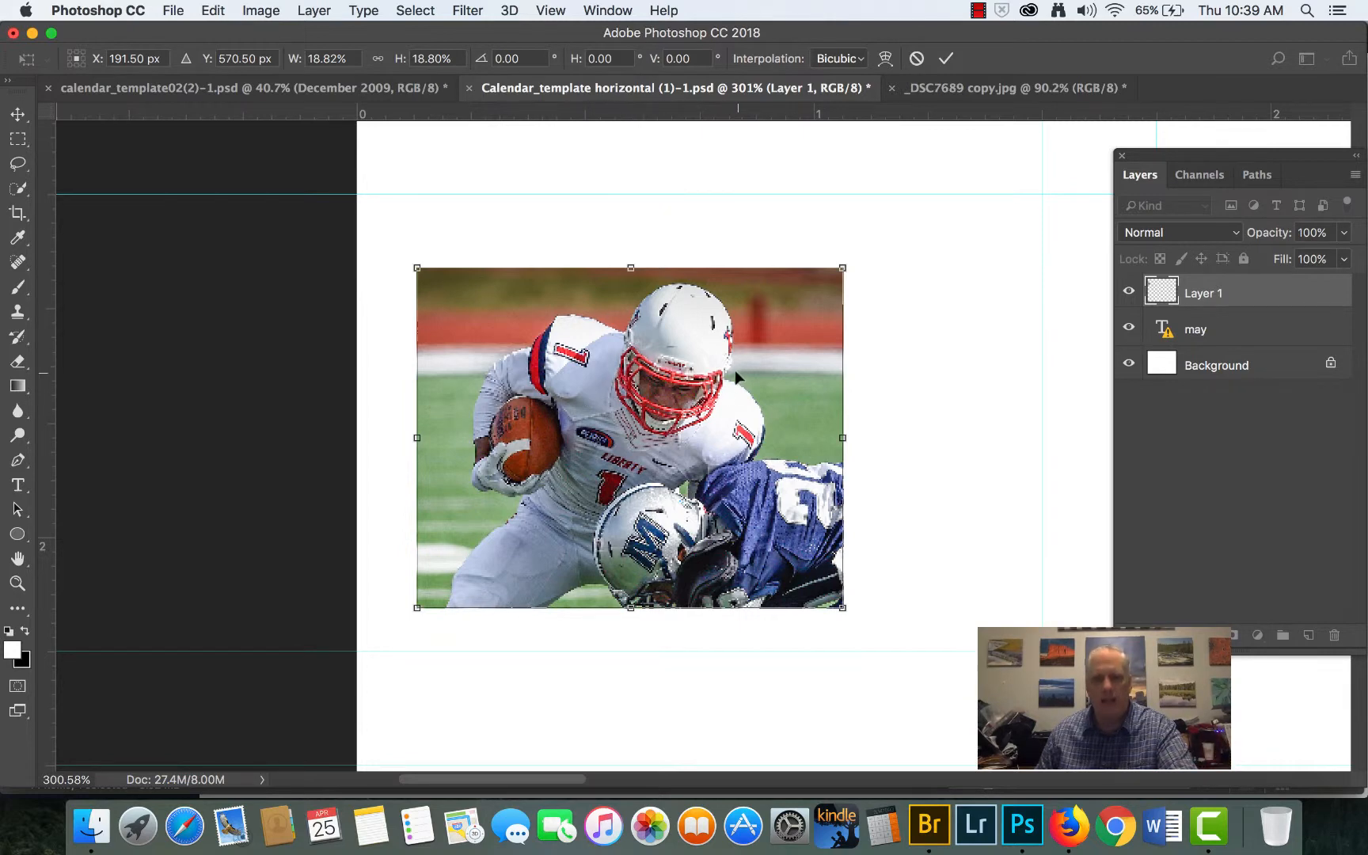
drag(734, 369, 932, 299)
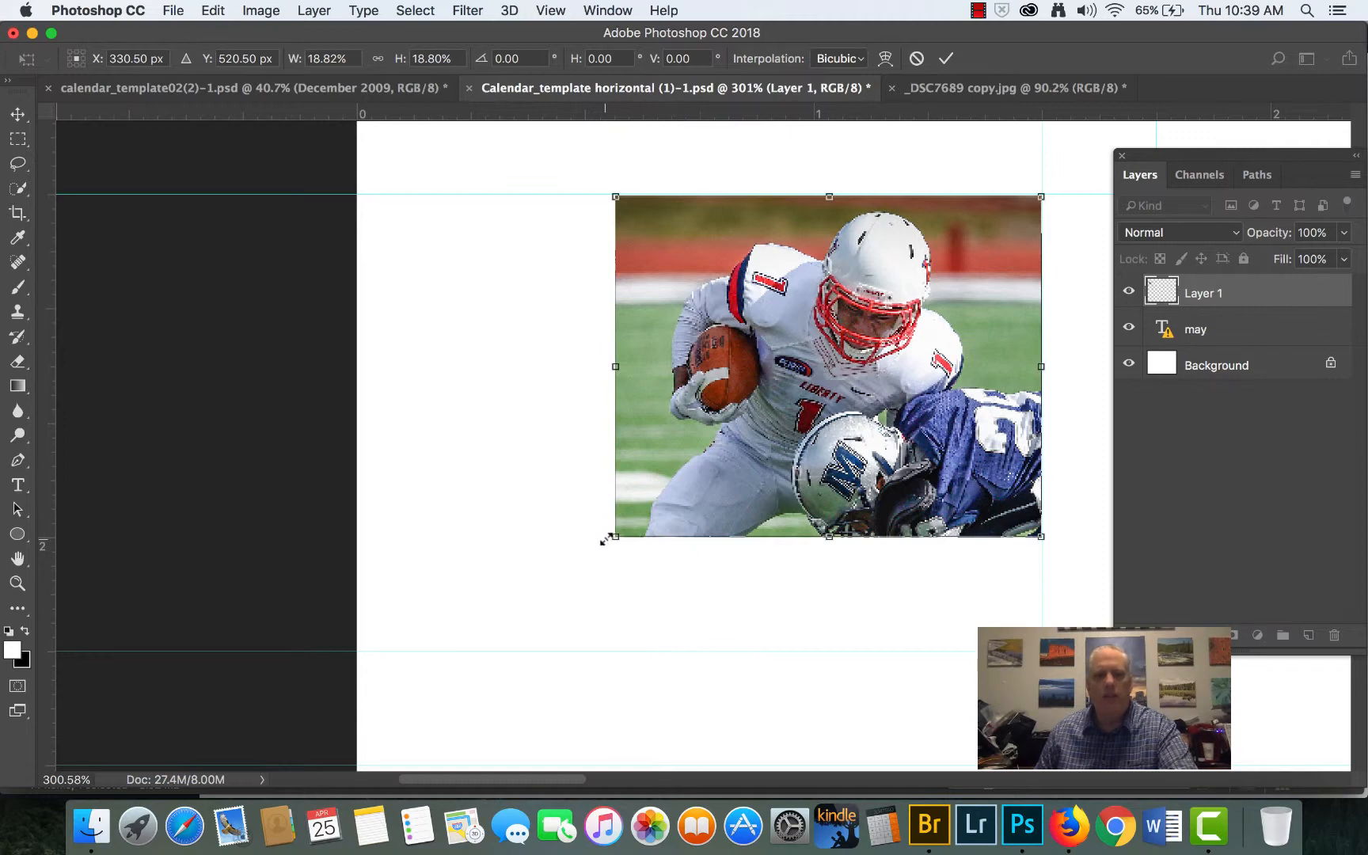
- Enlarge the photo proportionally to about 25.1% so it fills the first day cell between the guides, and apply the transform
drag(614, 537, 428, 598)
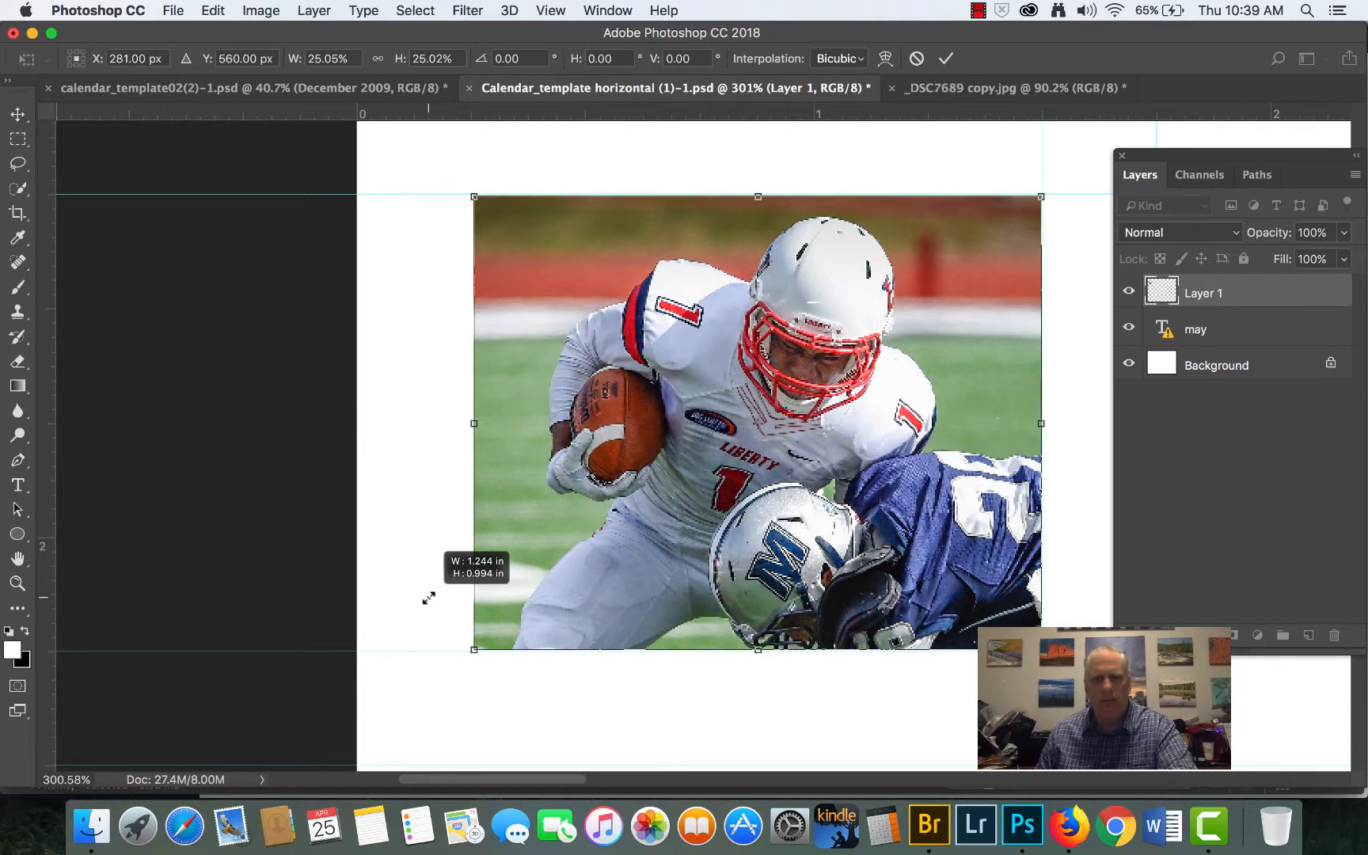
drag(428, 599, 426, 598)
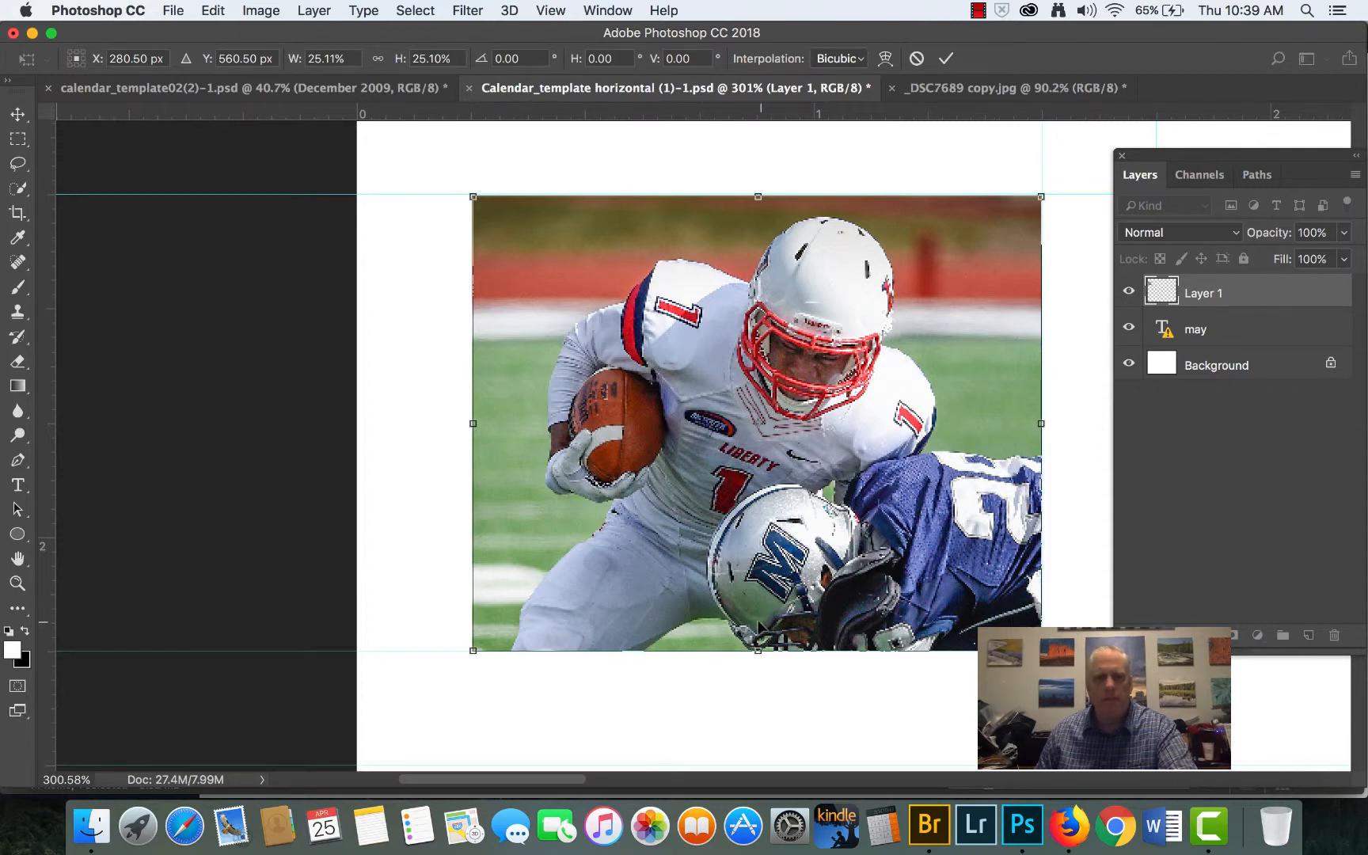
scroll(758, 627, down, 6)
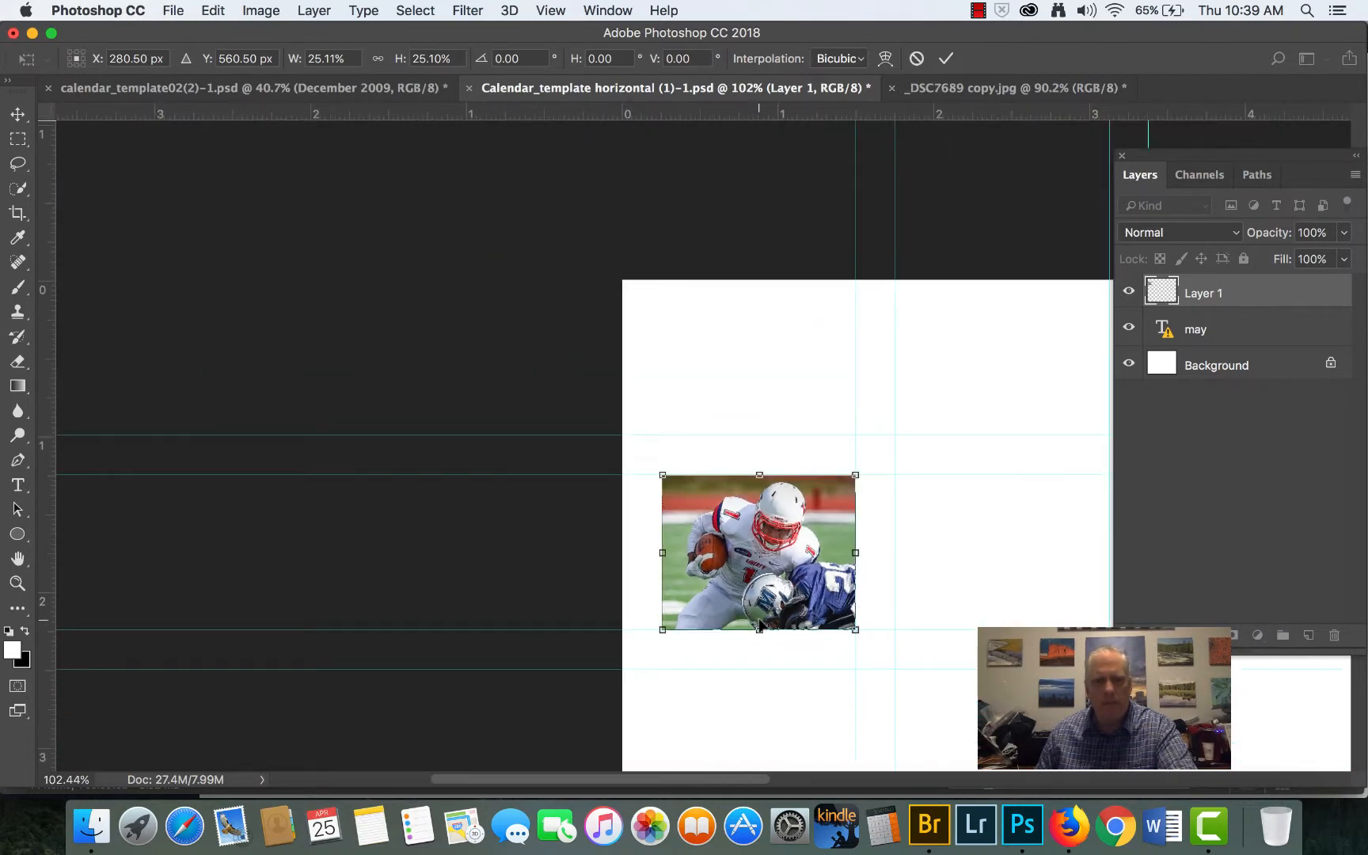
scroll(758, 626, up, 5)
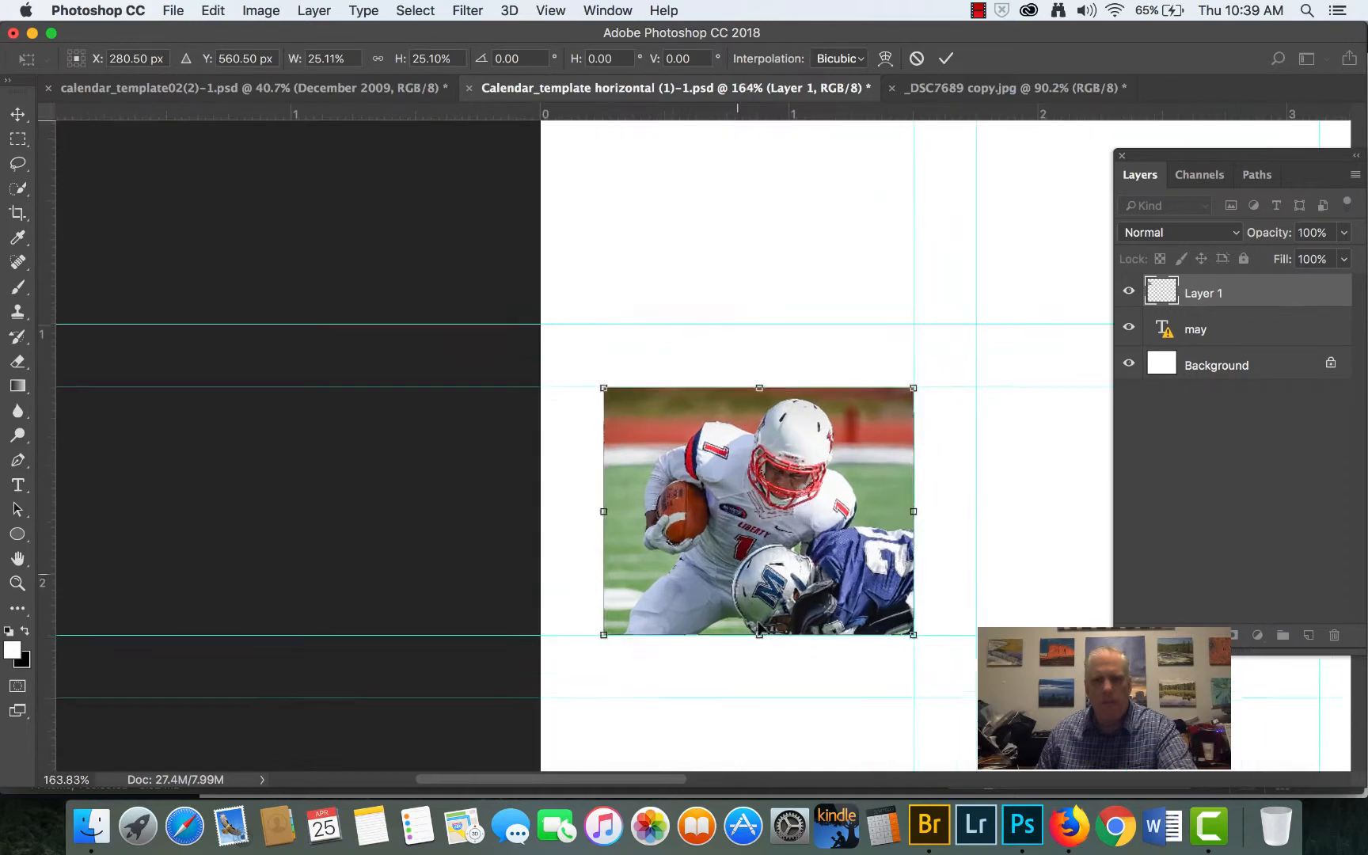
scroll(759, 628, up, 3)
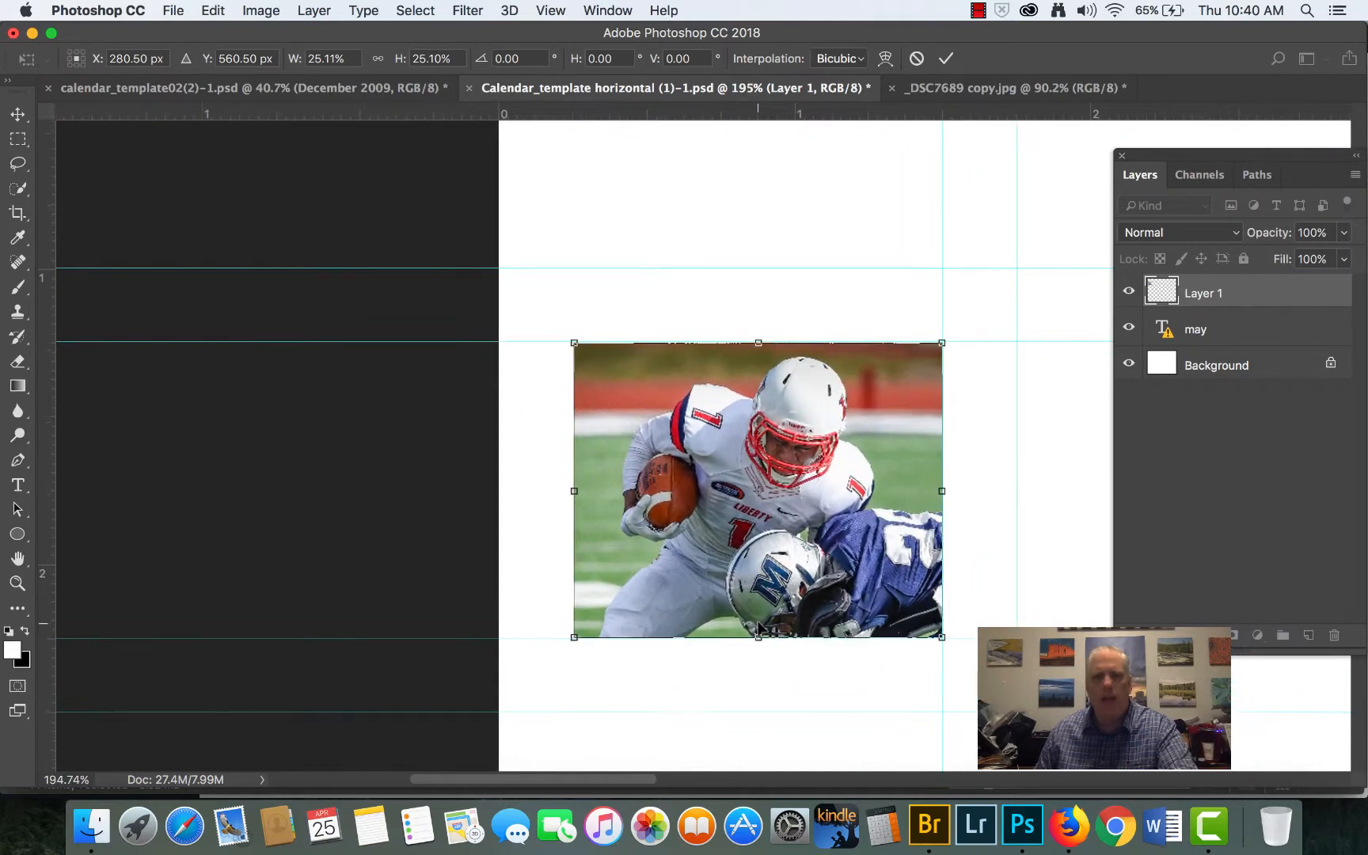
scroll(759, 627, up, 1)
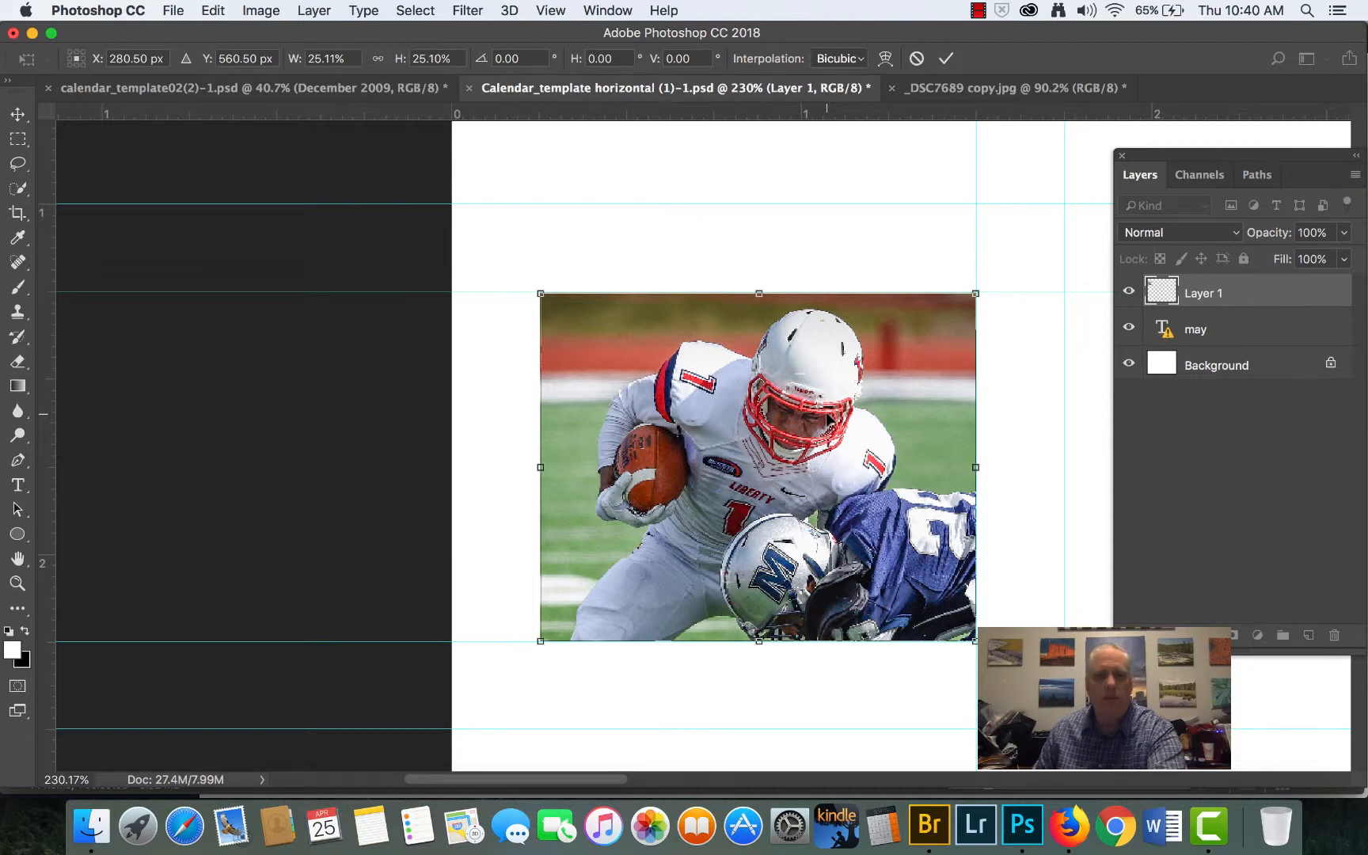
key(Return)
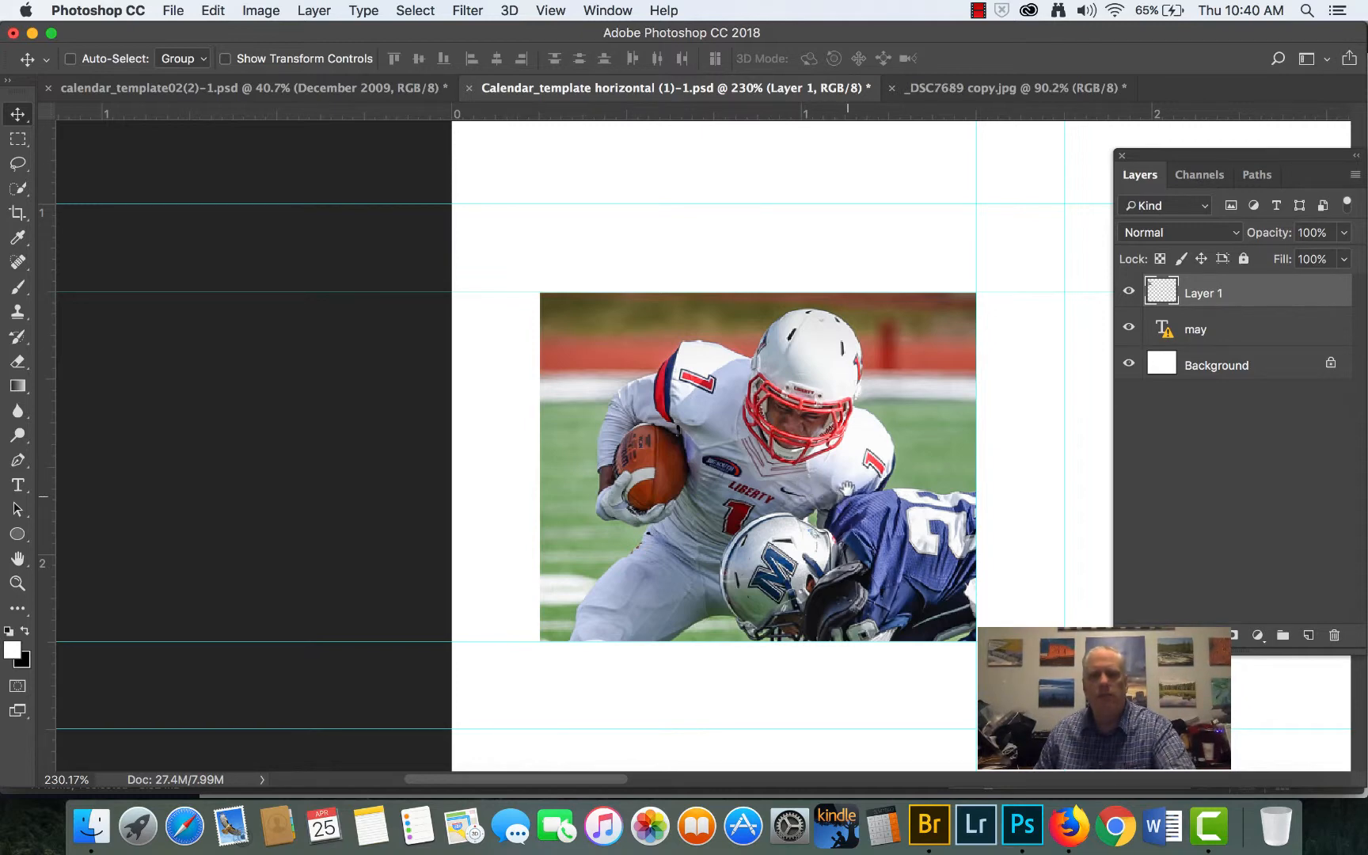
- Switch to Adobe Bridge and open _DSC5100 copy.jpg in Photoshop
drag(849, 482, 607, 466)
scroll(727, 500, down, 10)
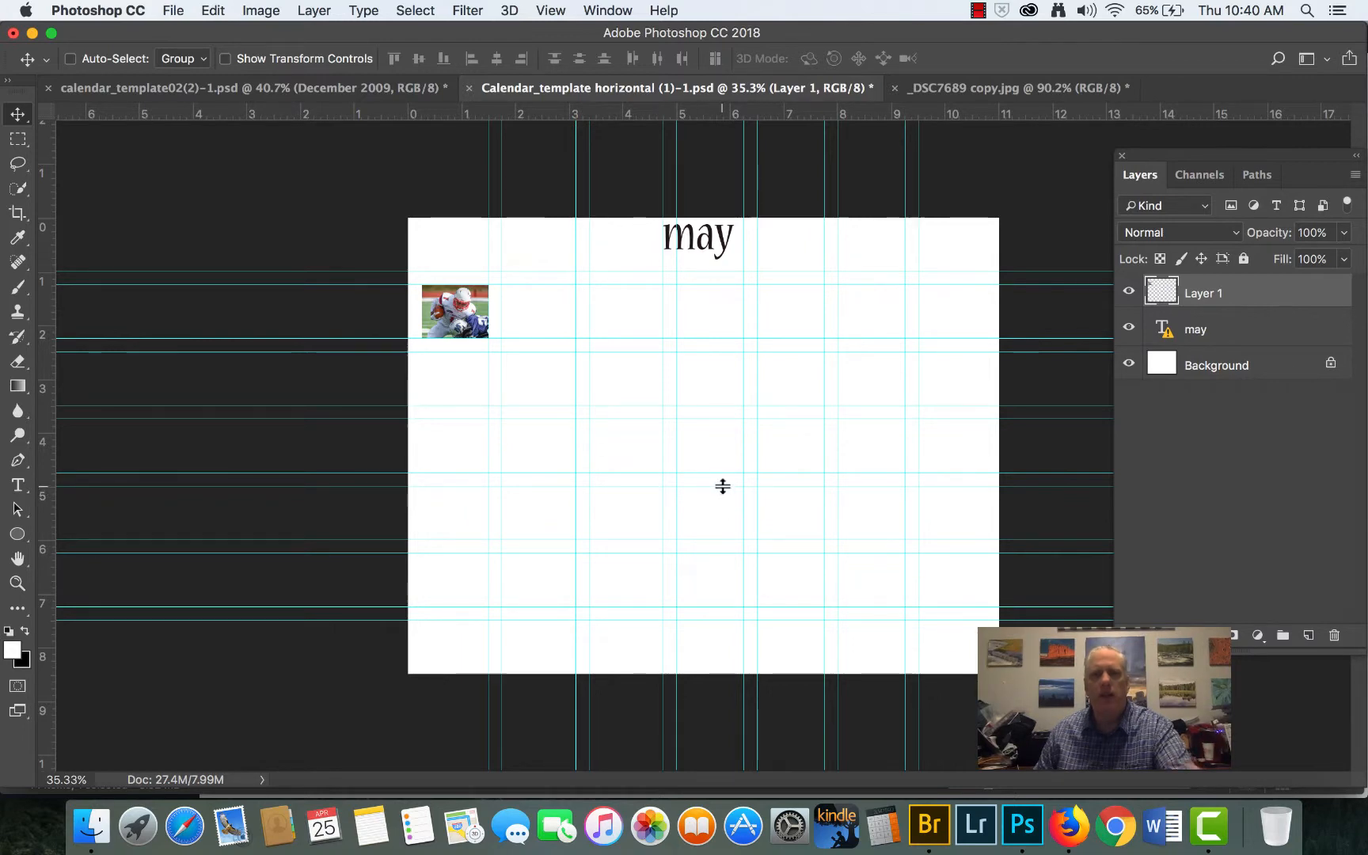
click(929, 825)
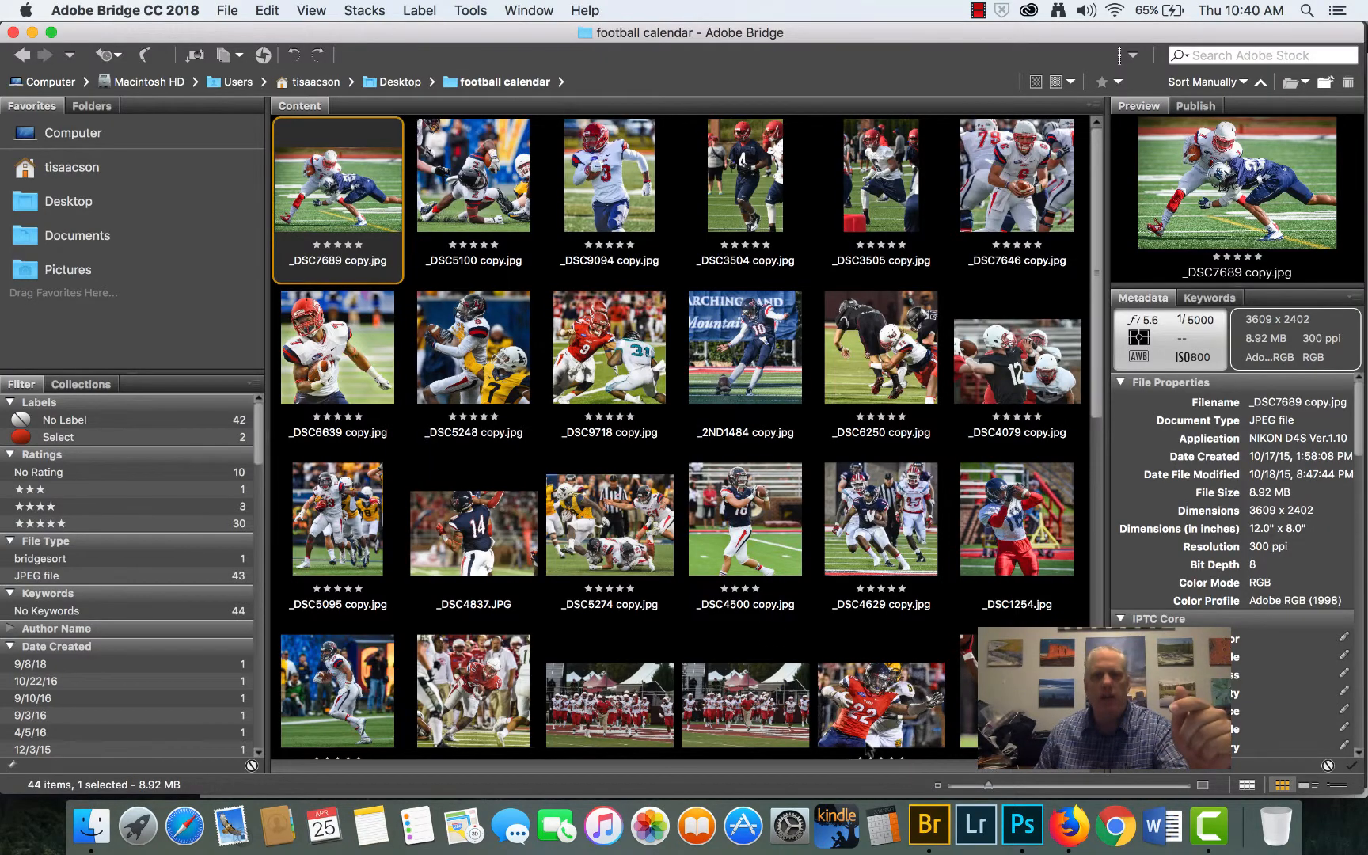
double_click(476, 187)
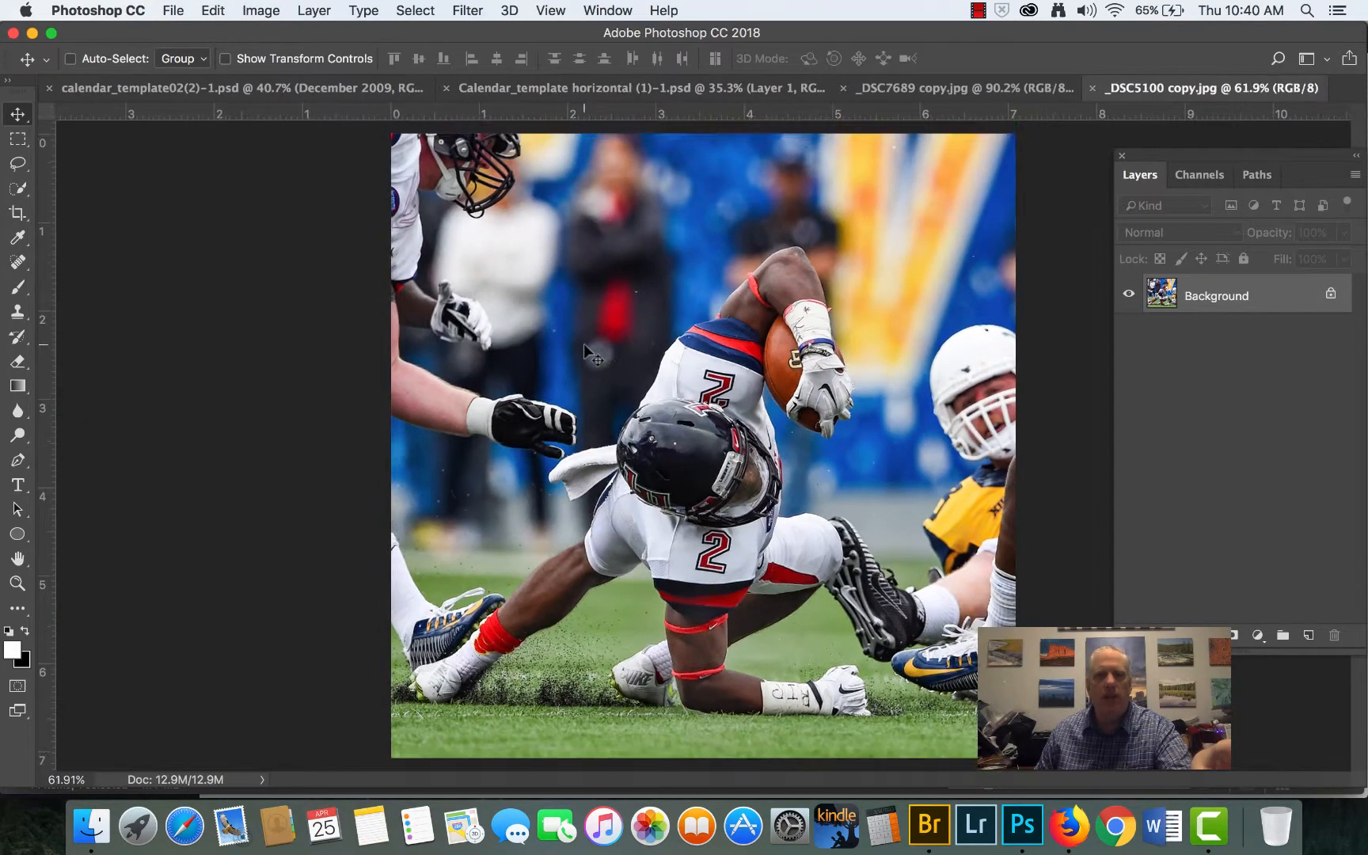
- Crop the photo at the 4 : 5 (8 : 10) ratio to about 4.7 by 3.8 inches, framing the number 2 player's helmet, torso and ball
click(18, 212)
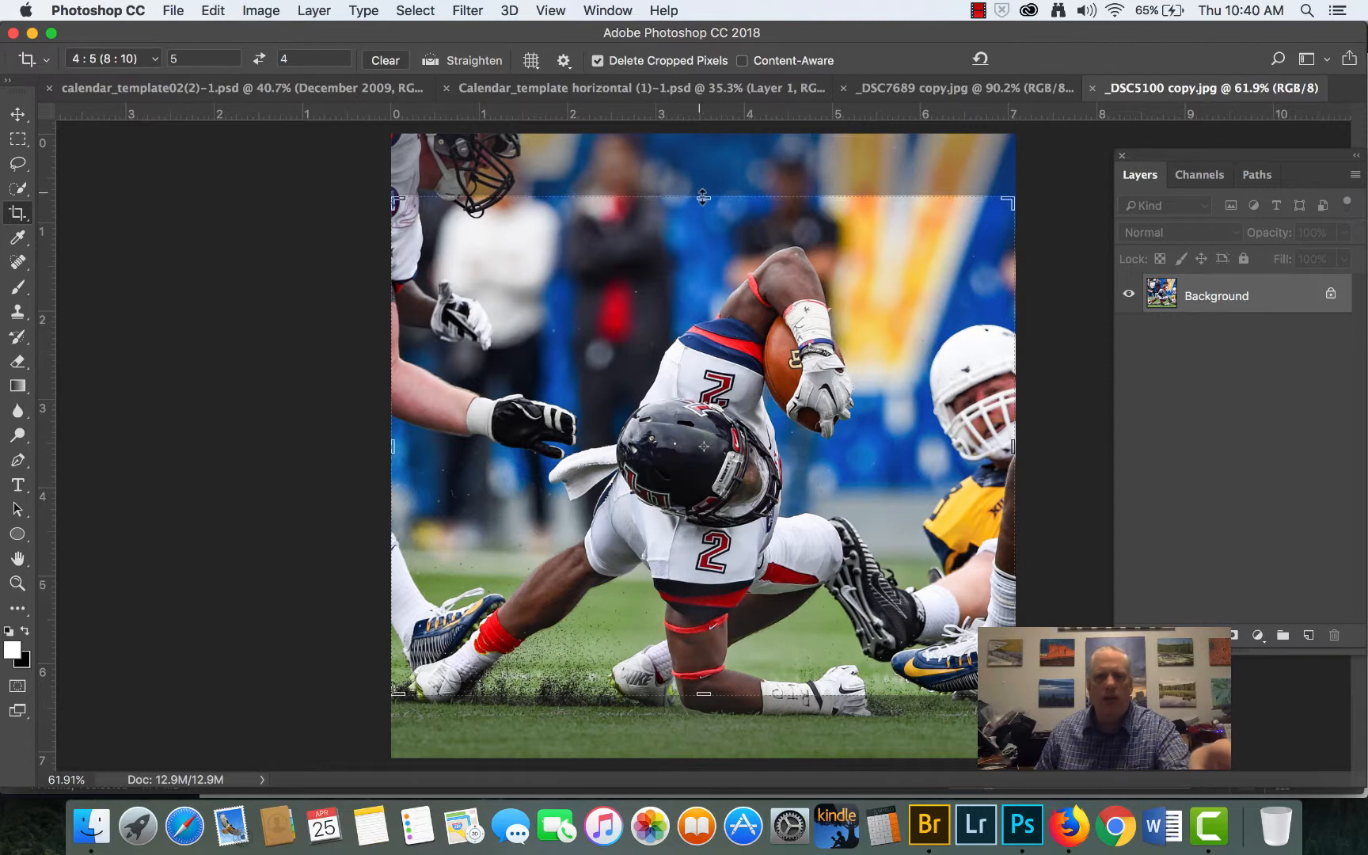
drag(703, 197, 705, 245)
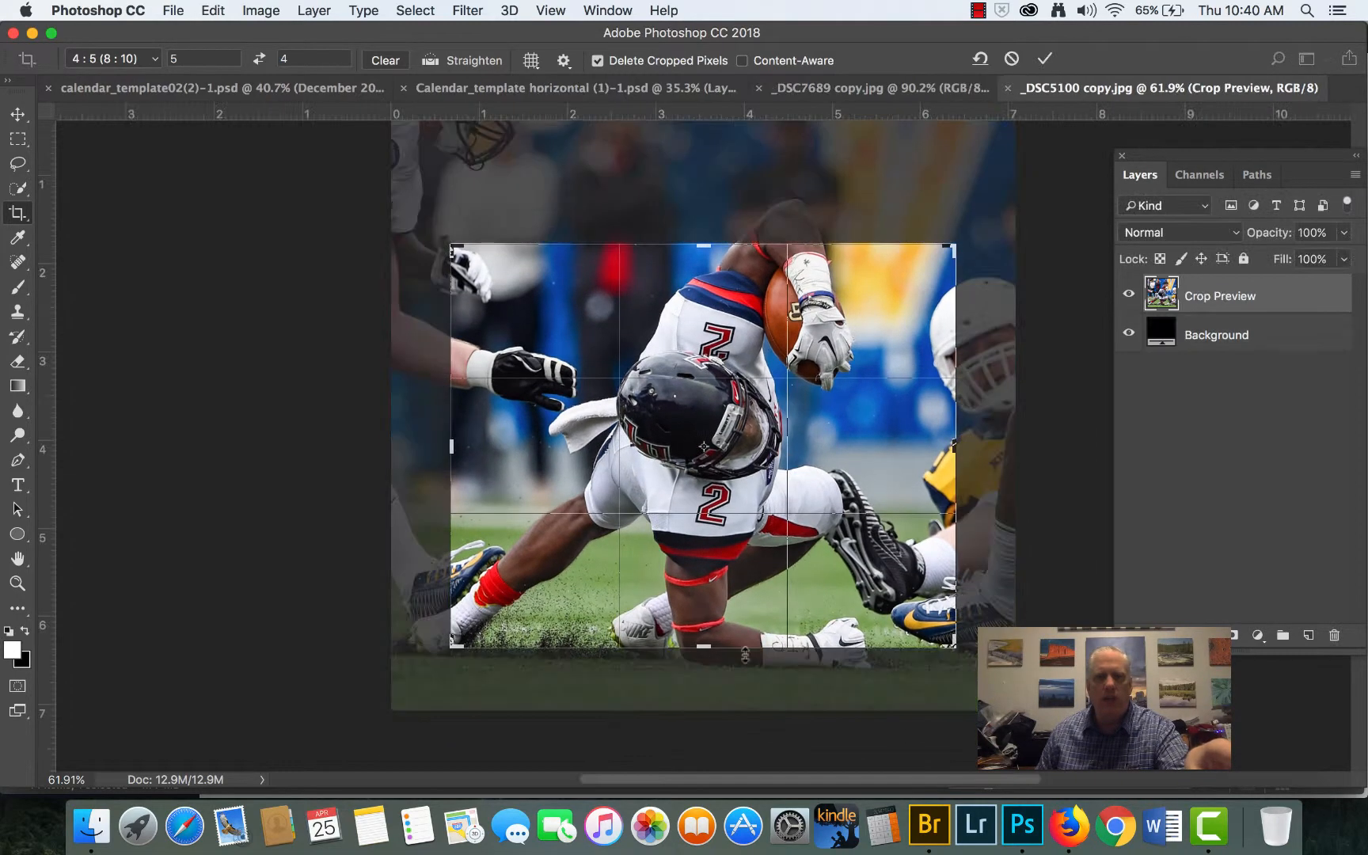
drag(700, 651, 719, 609)
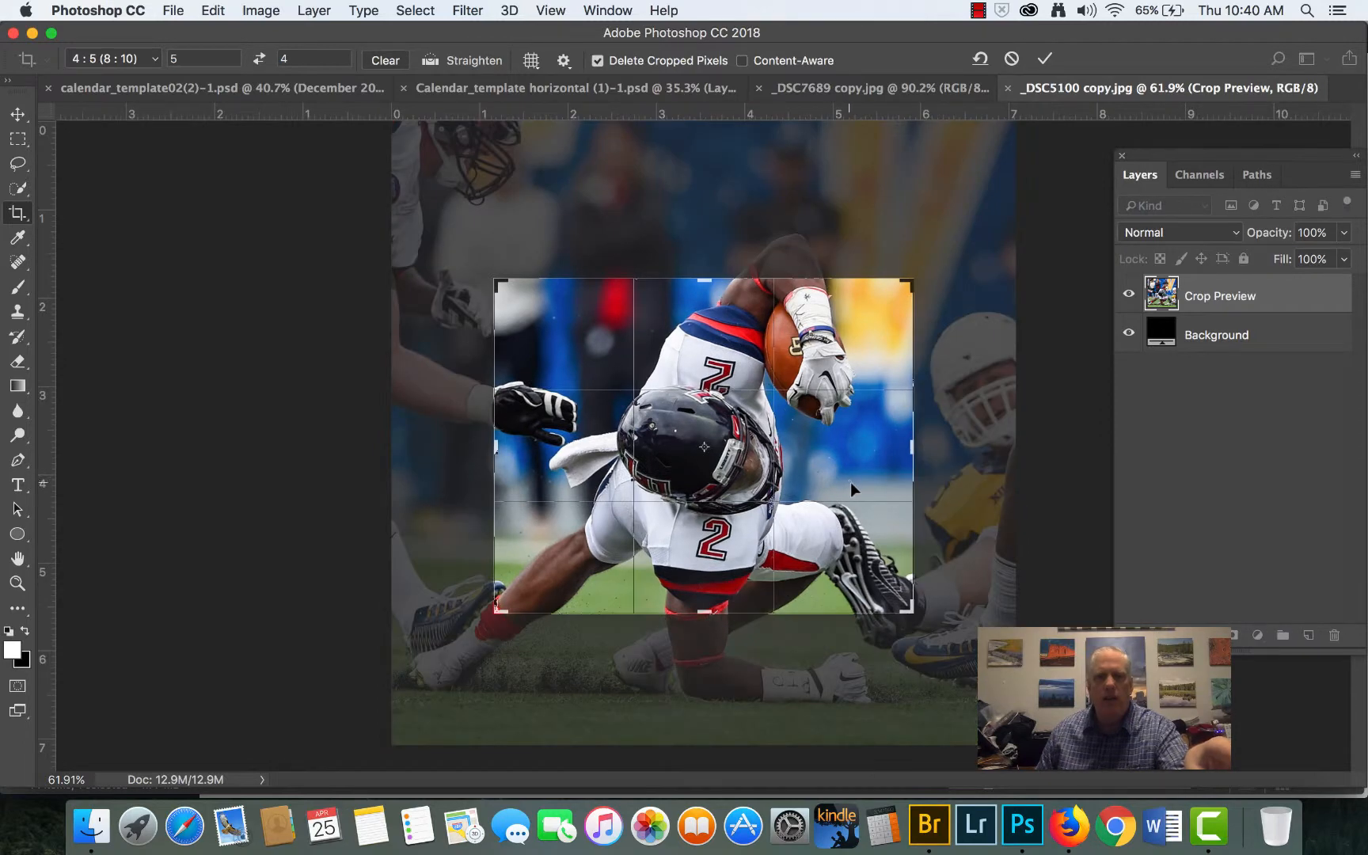
drag(849, 479, 830, 477)
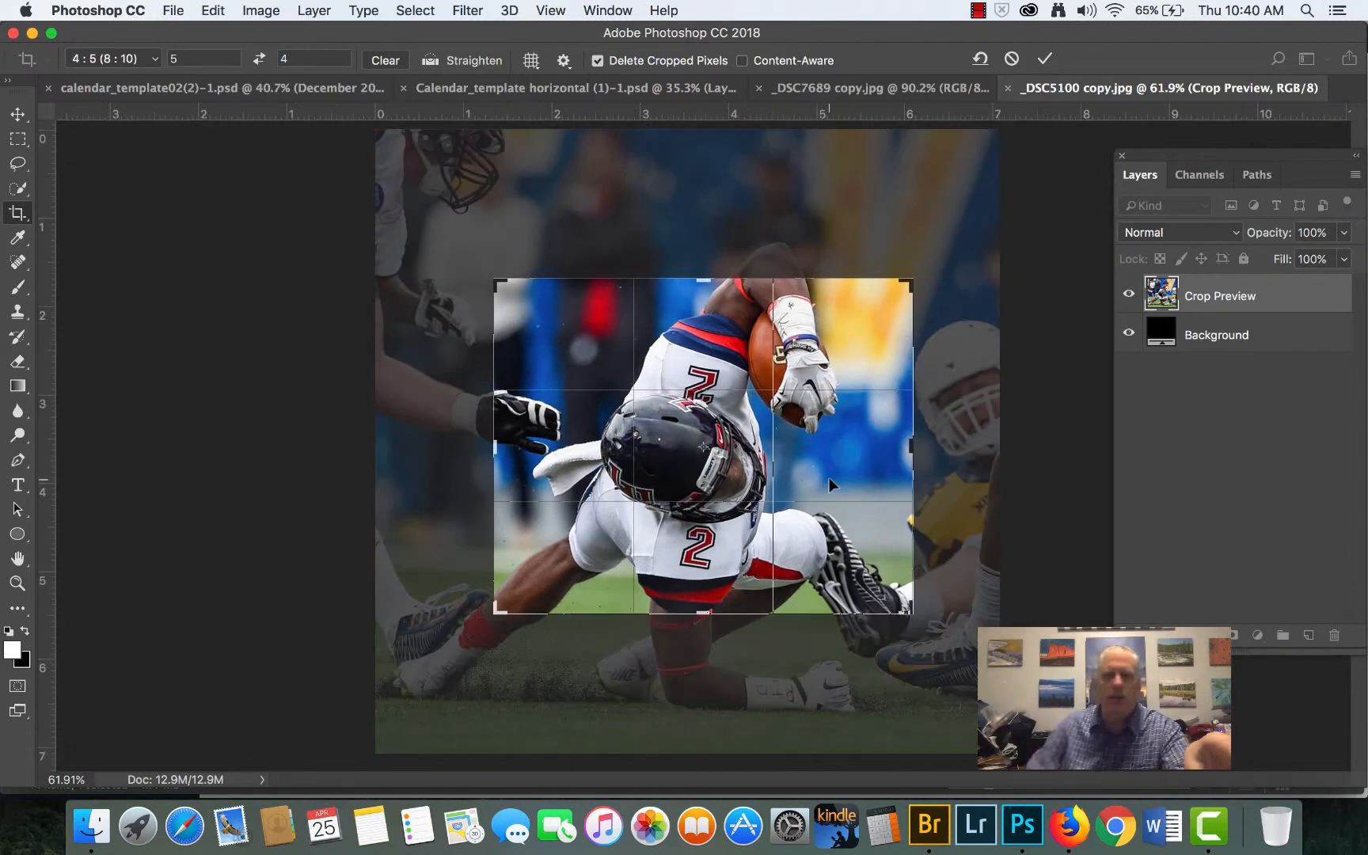
key(Return)
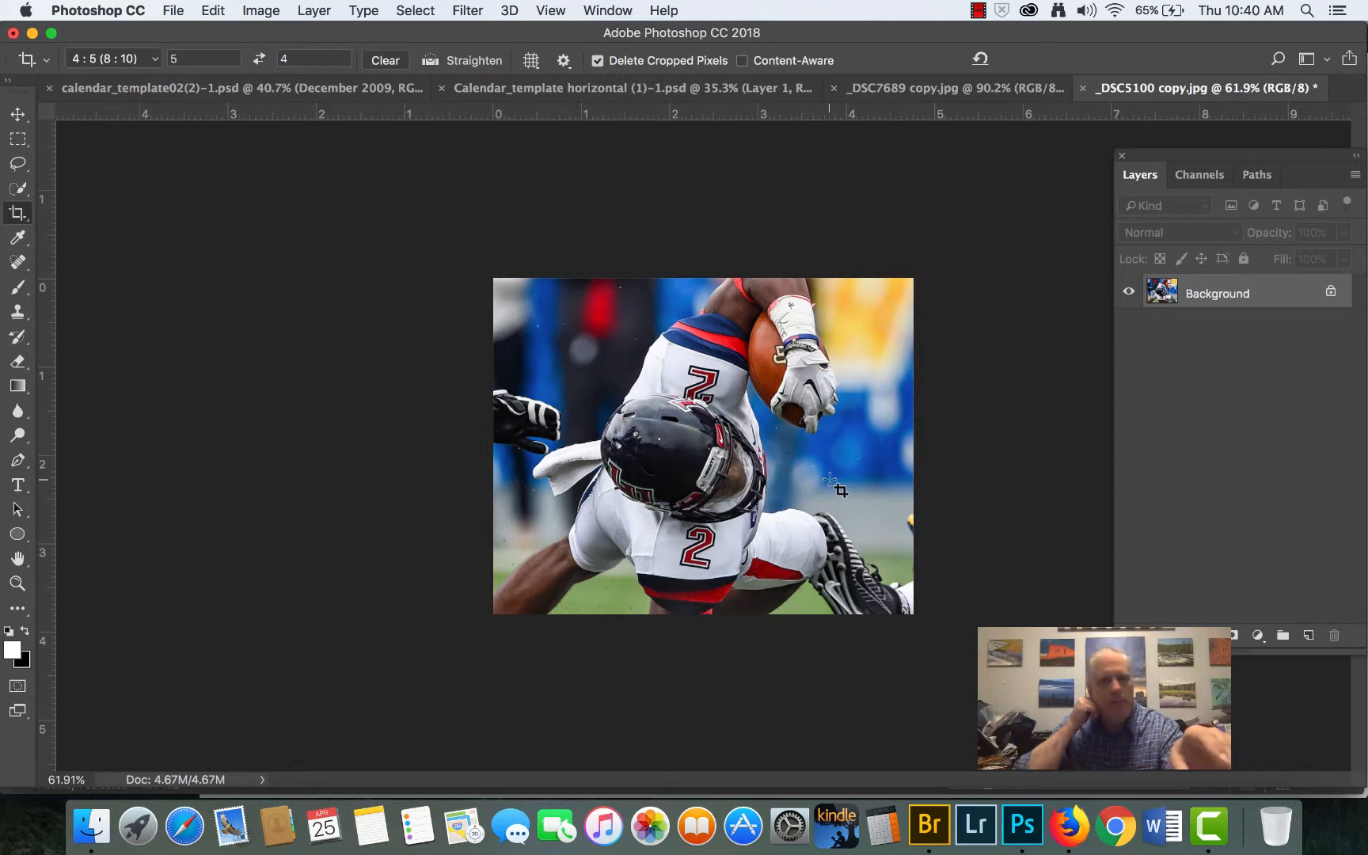
- Copy the cropped number 2 player photo into the horizontal calendar template with the Move tool, near the page centre
click(17, 114)
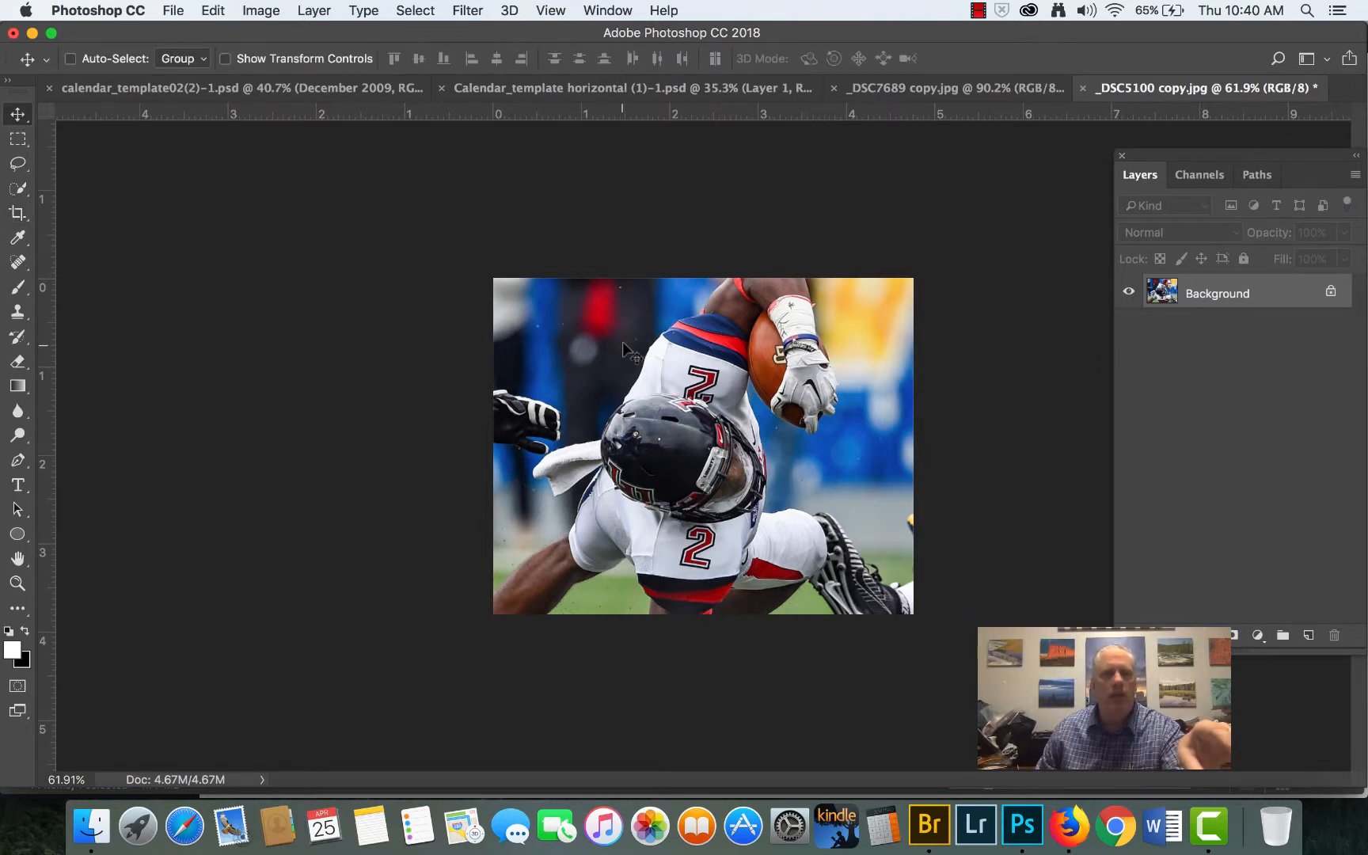
drag(622, 343, 679, 416)
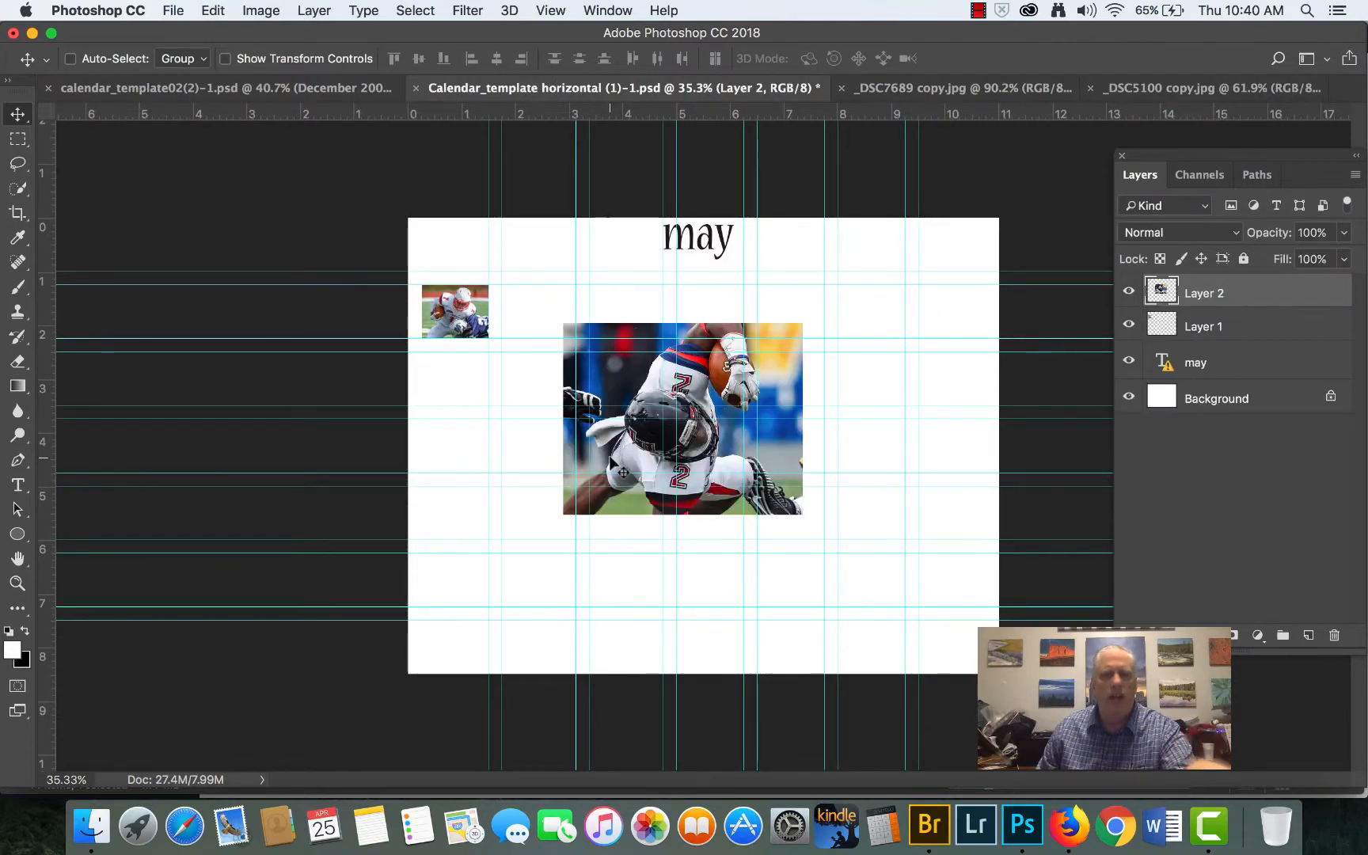
scroll(625, 473, up, 1)
- Scale the number 2 player photo down to about 18.5% and align its upper-left corner with the second day cell's guides
key(super+t)
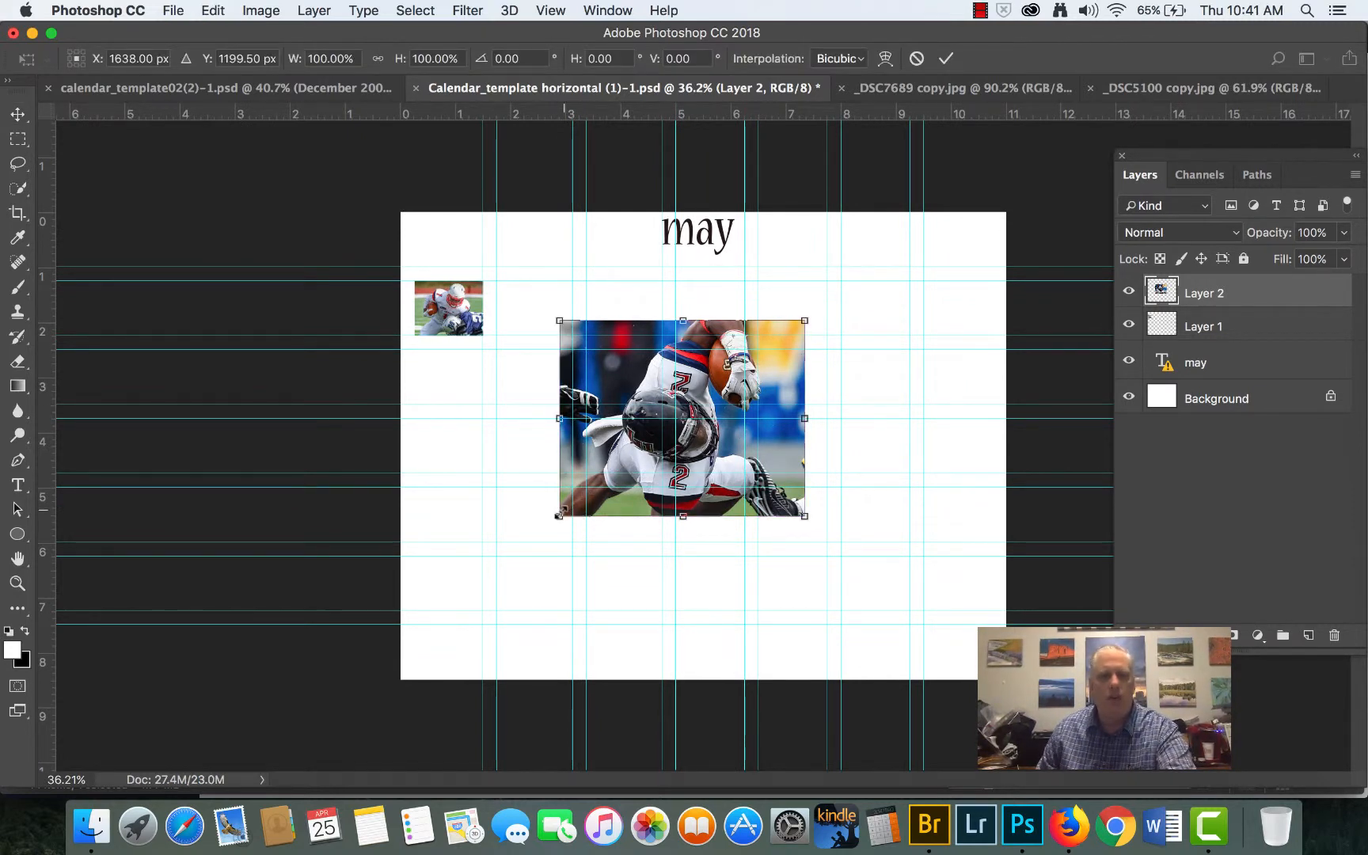
drag(559, 515, 517, 307)
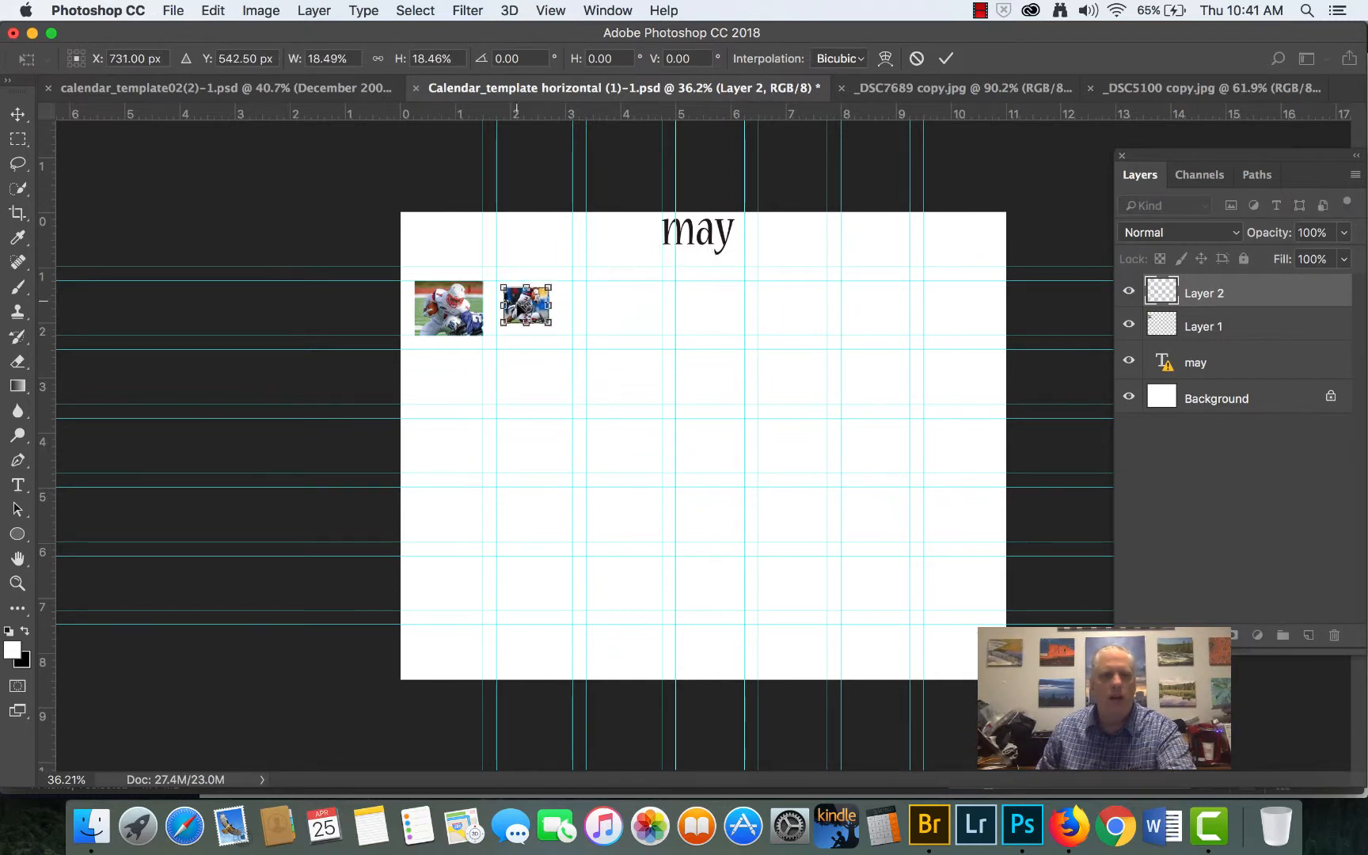
scroll(515, 308, up, 3)
scroll(418, 198, up, 5)
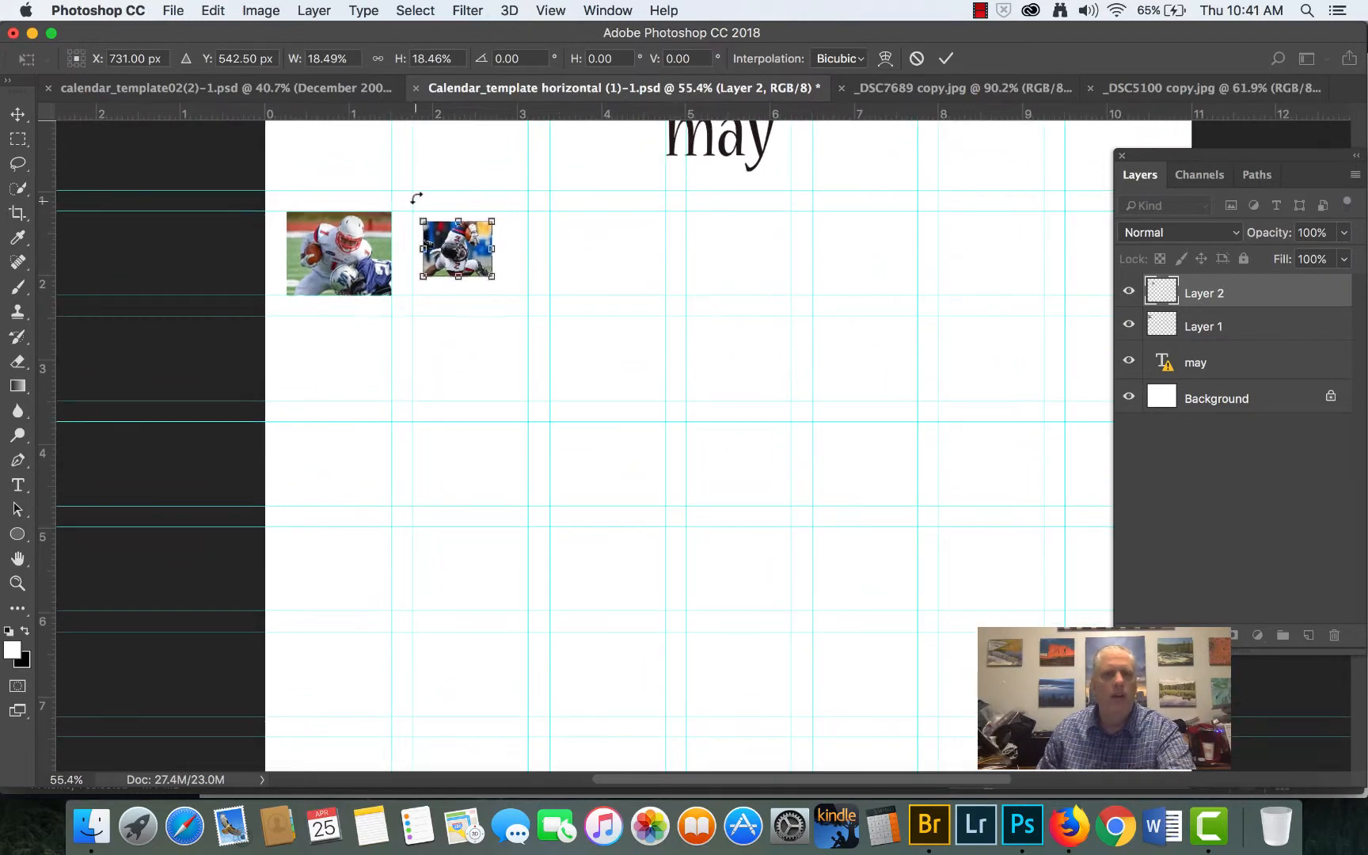
scroll(430, 211, up, 5)
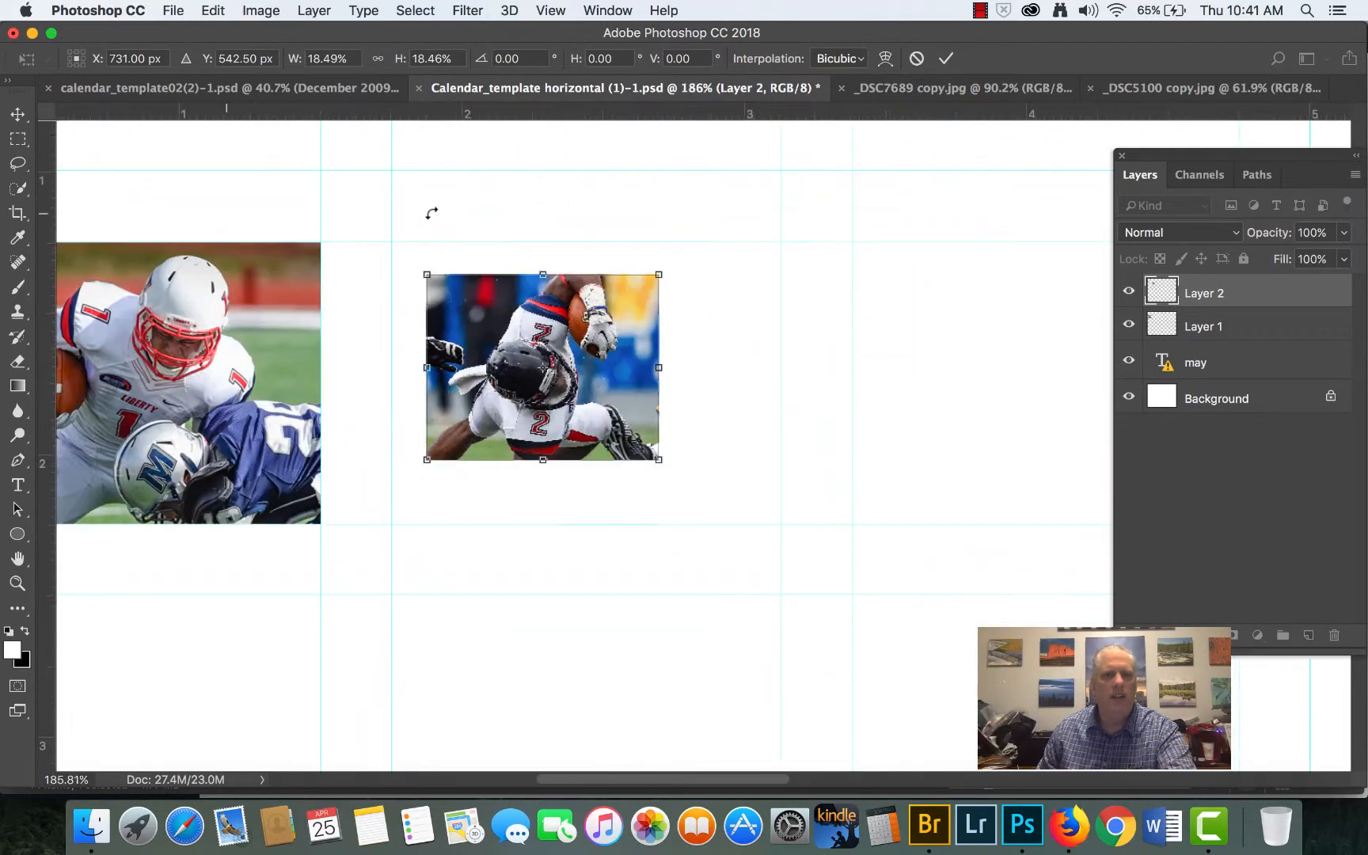
scroll(453, 267, up, 1)
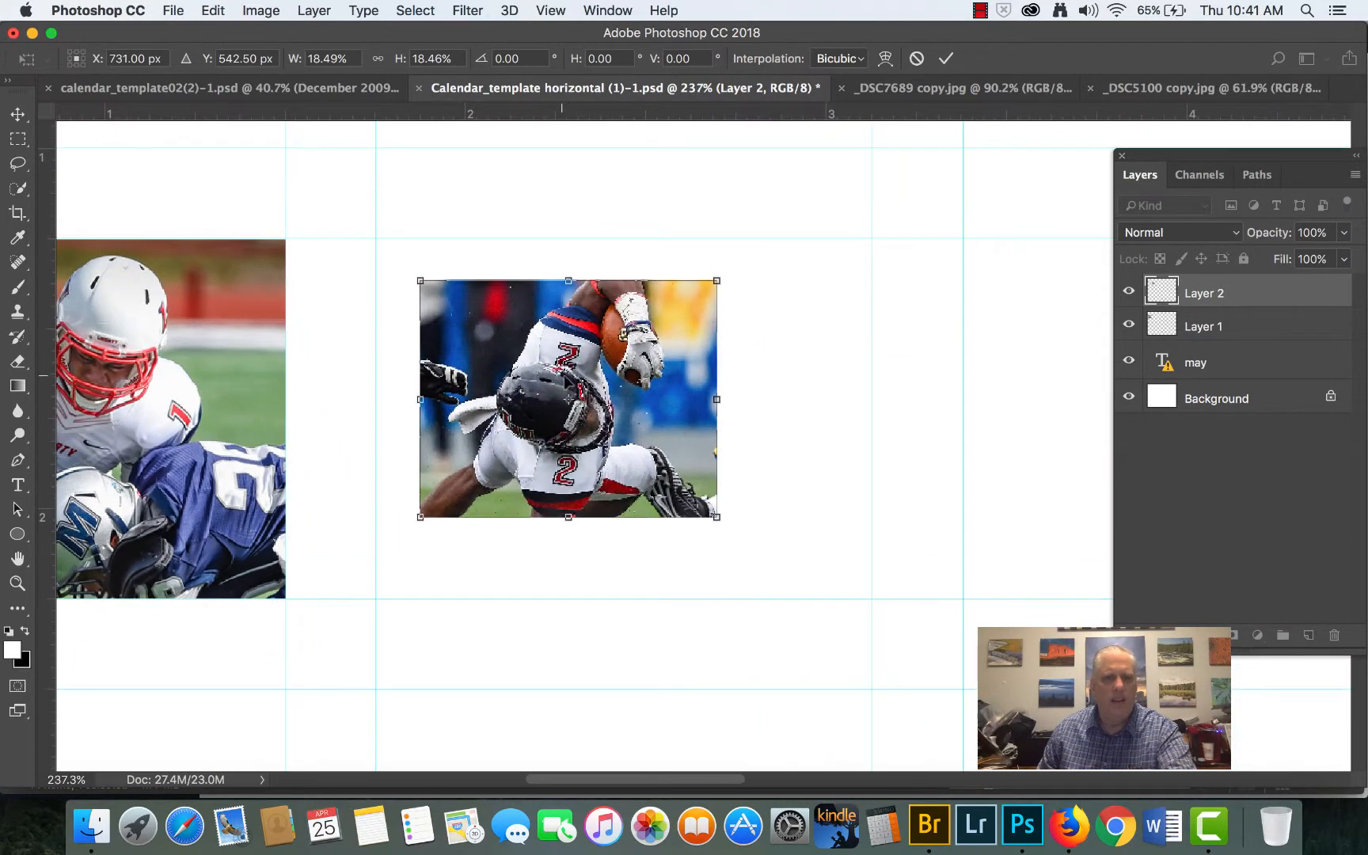
drag(566, 381, 524, 339)
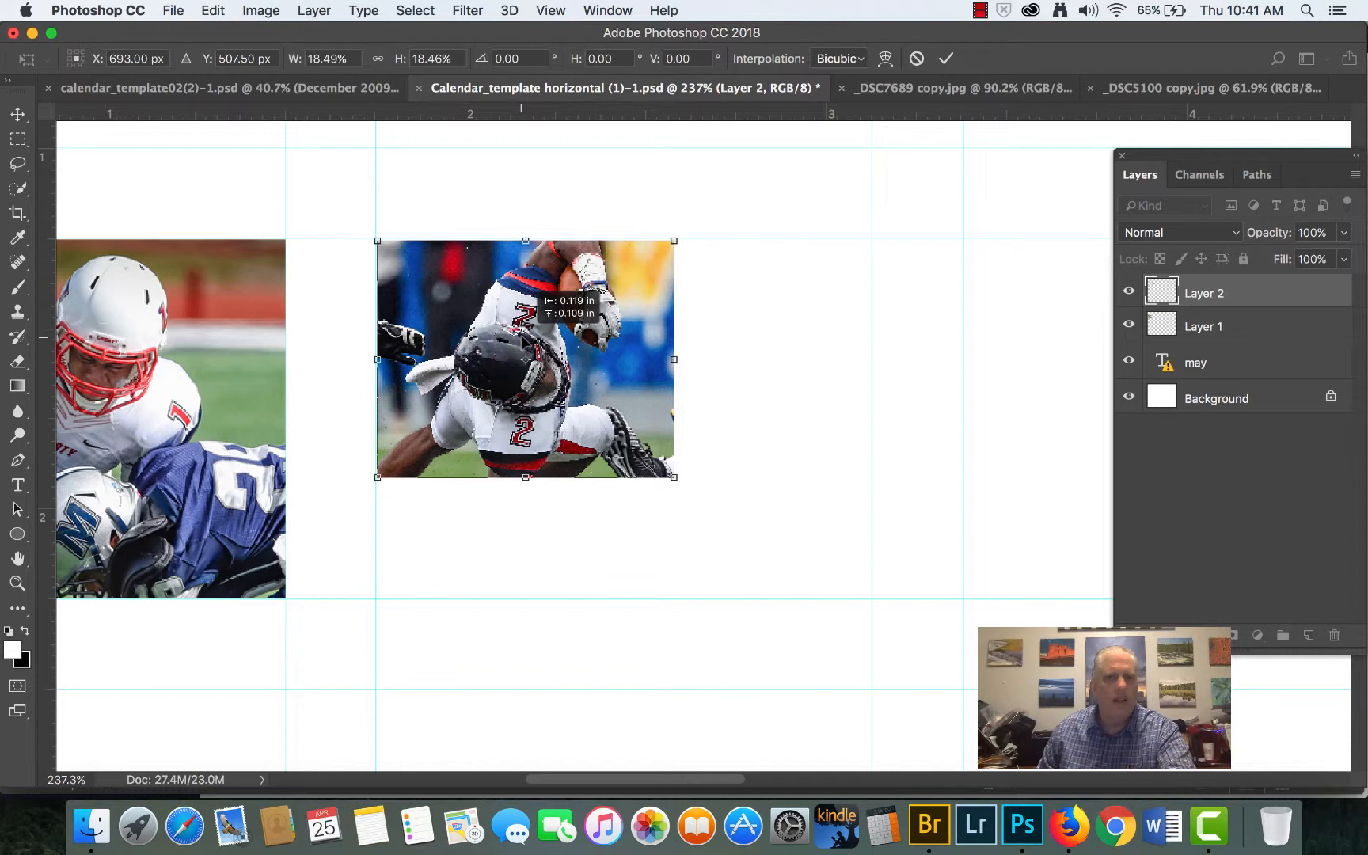
drag(524, 339, 523, 339)
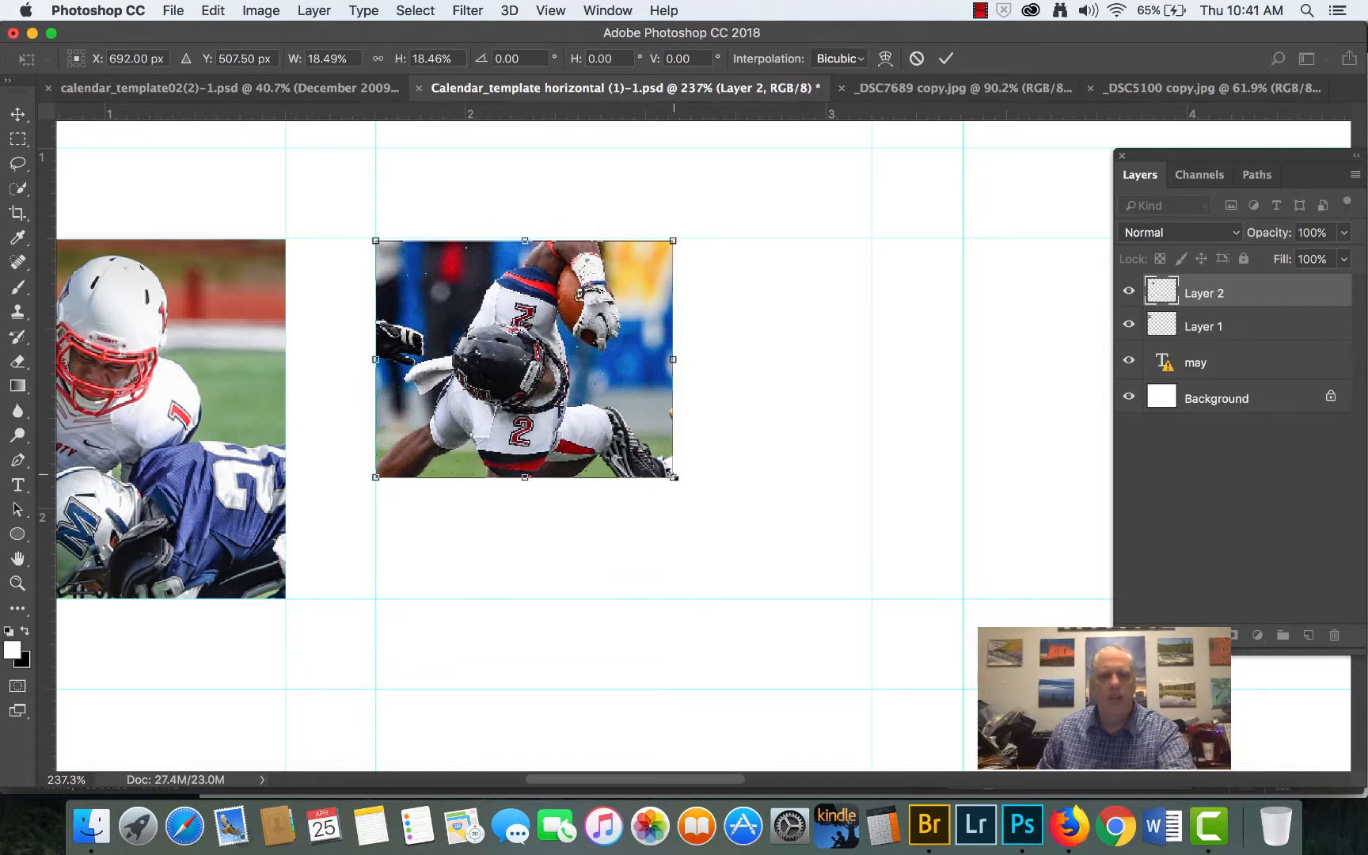
- Enlarge the number 2 photo to about 30.7% width and 27.8% height to fill the second day cell, and apply the transform
drag(673, 480, 849, 559)
drag(849, 564, 847, 560)
drag(828, 420, 871, 421)
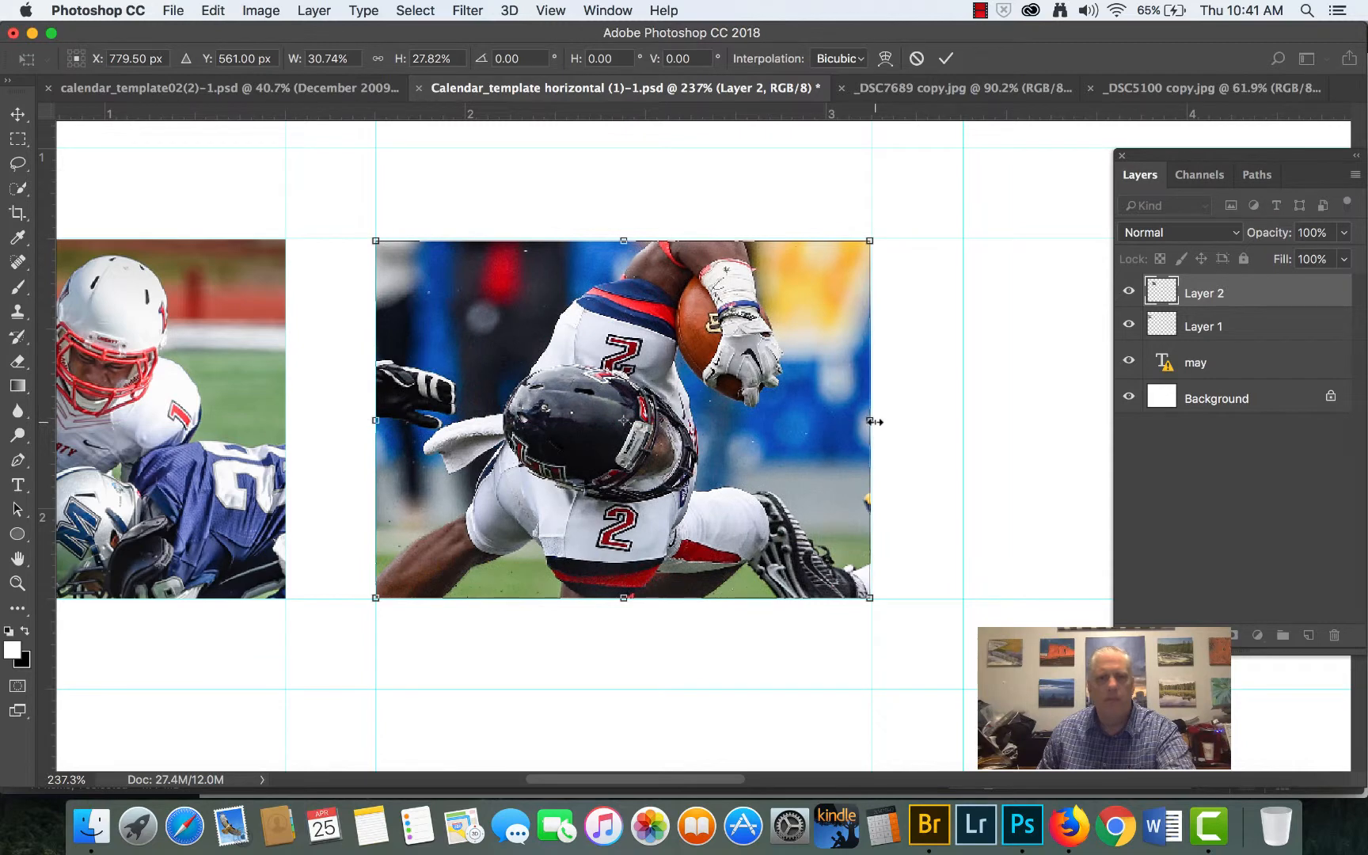
key(Return)
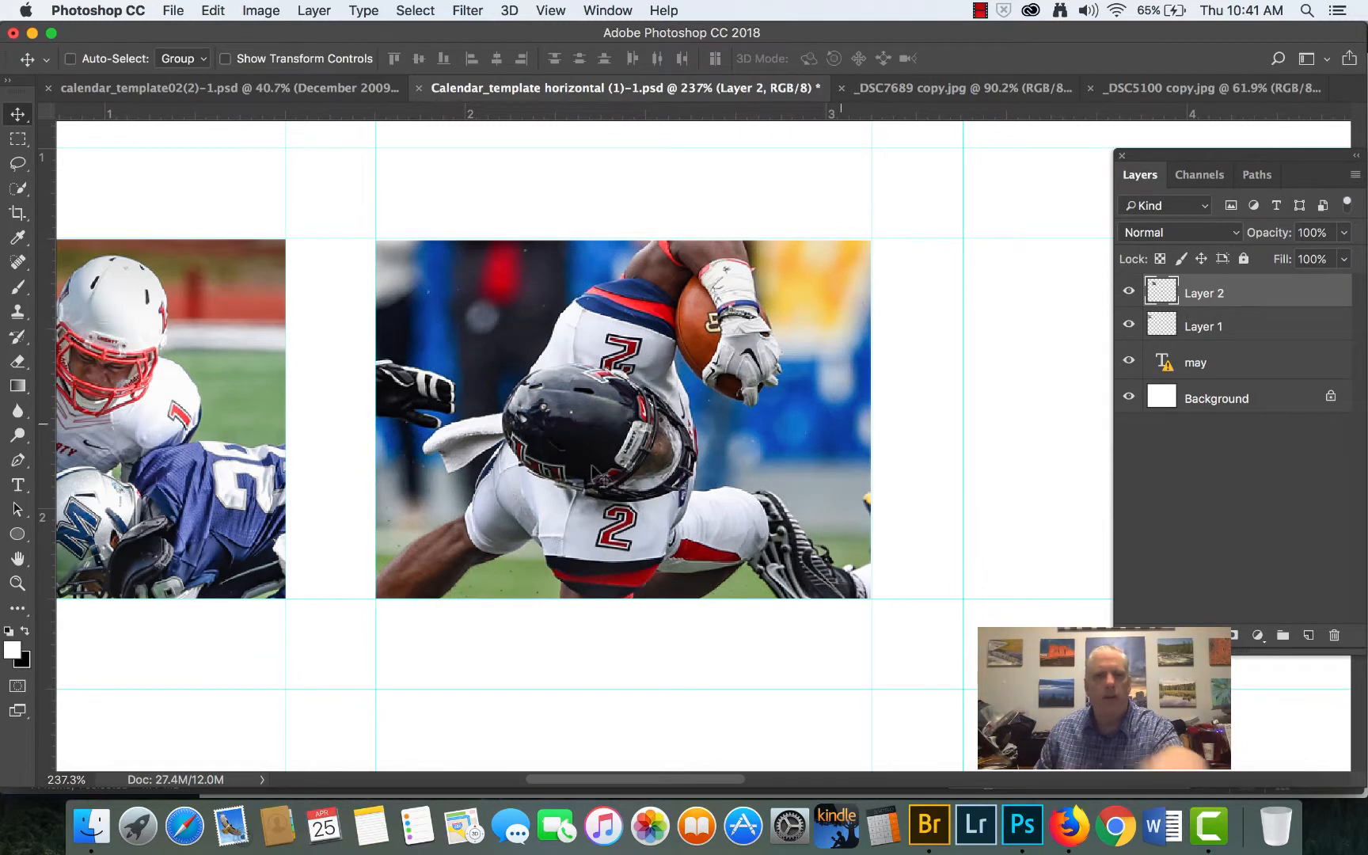
- Stretch the Layer 1 photo to about 120.6% width so it reaches the page's left edge, and apply the transform
key(space)
drag(212, 446, 556, 458)
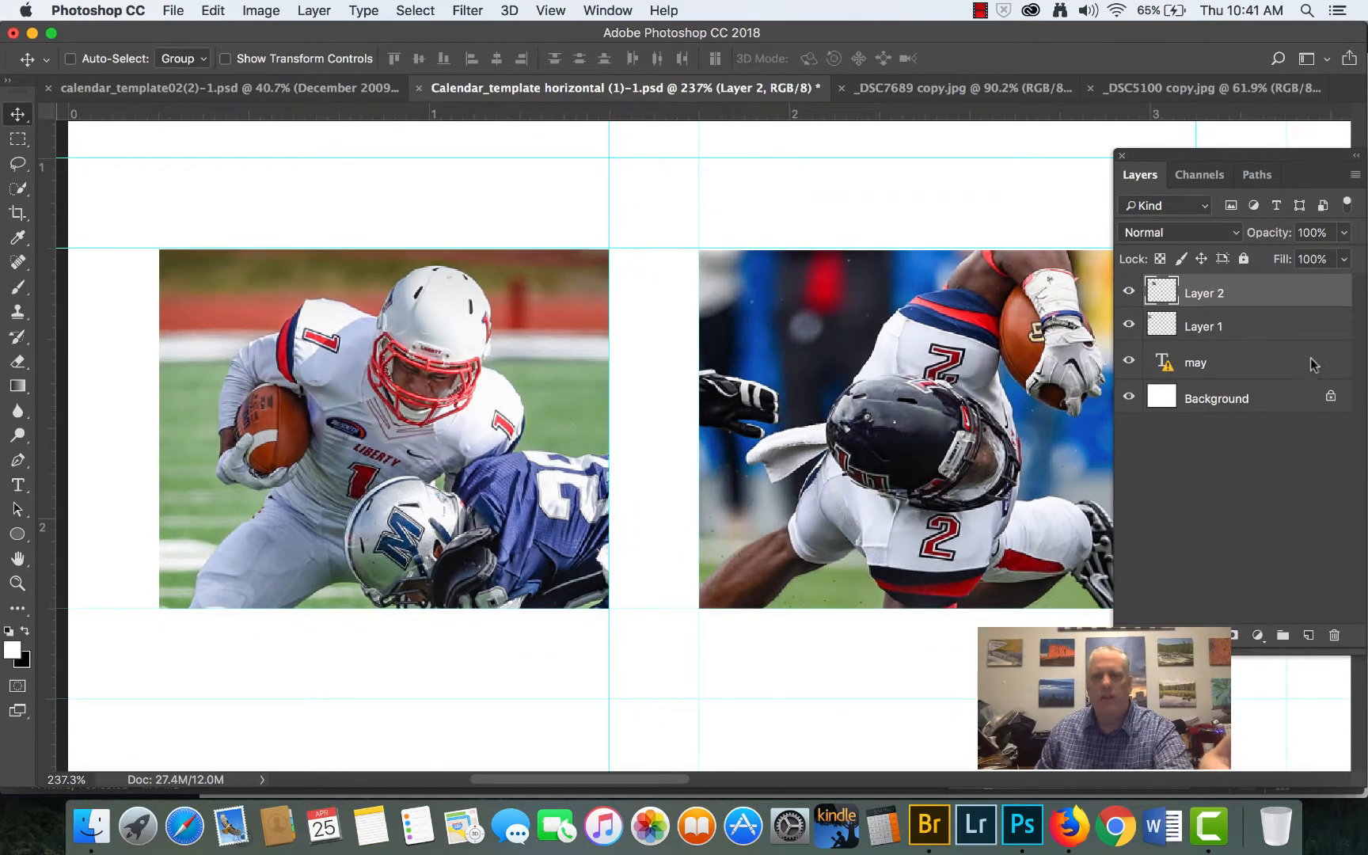
click(1219, 327)
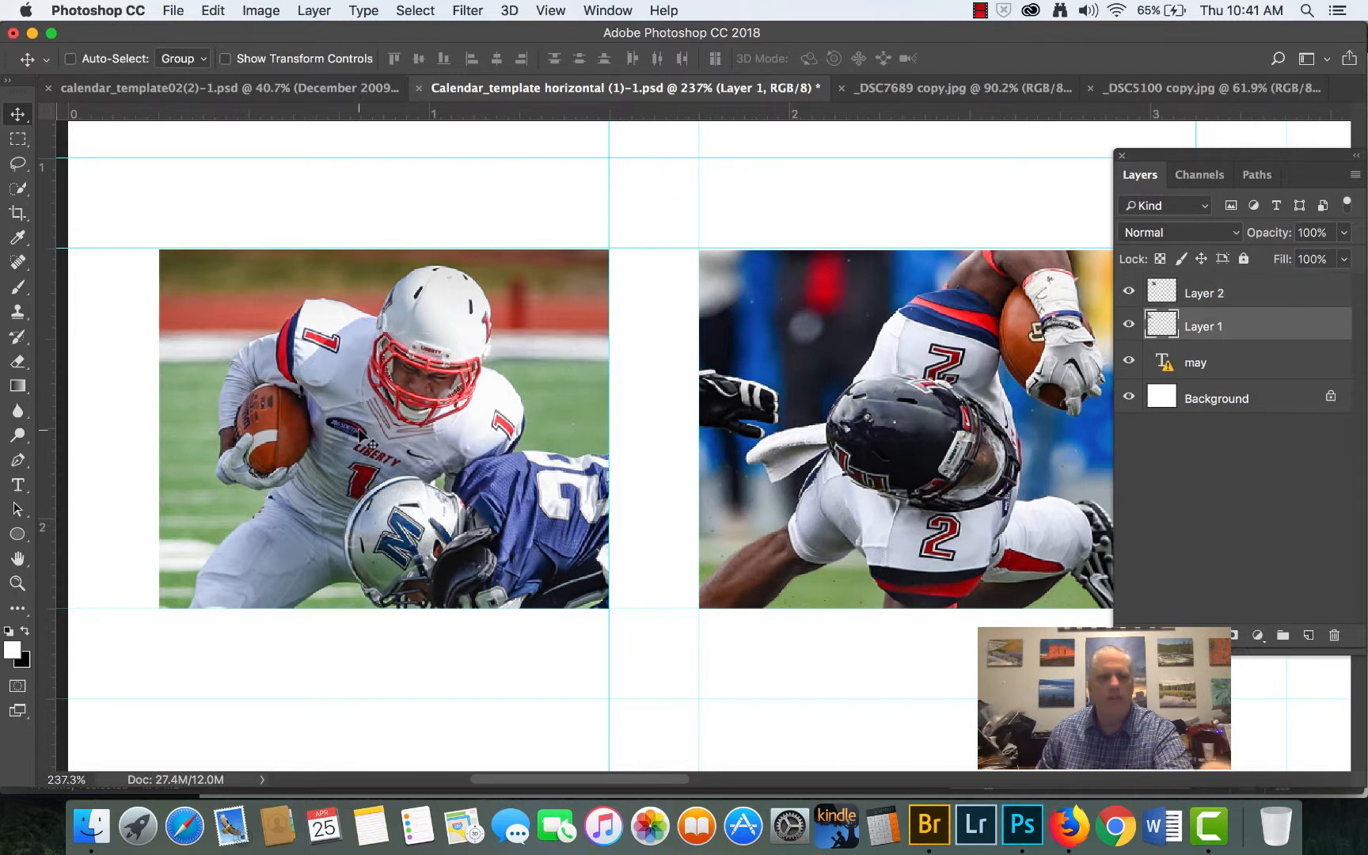
key(super+t)
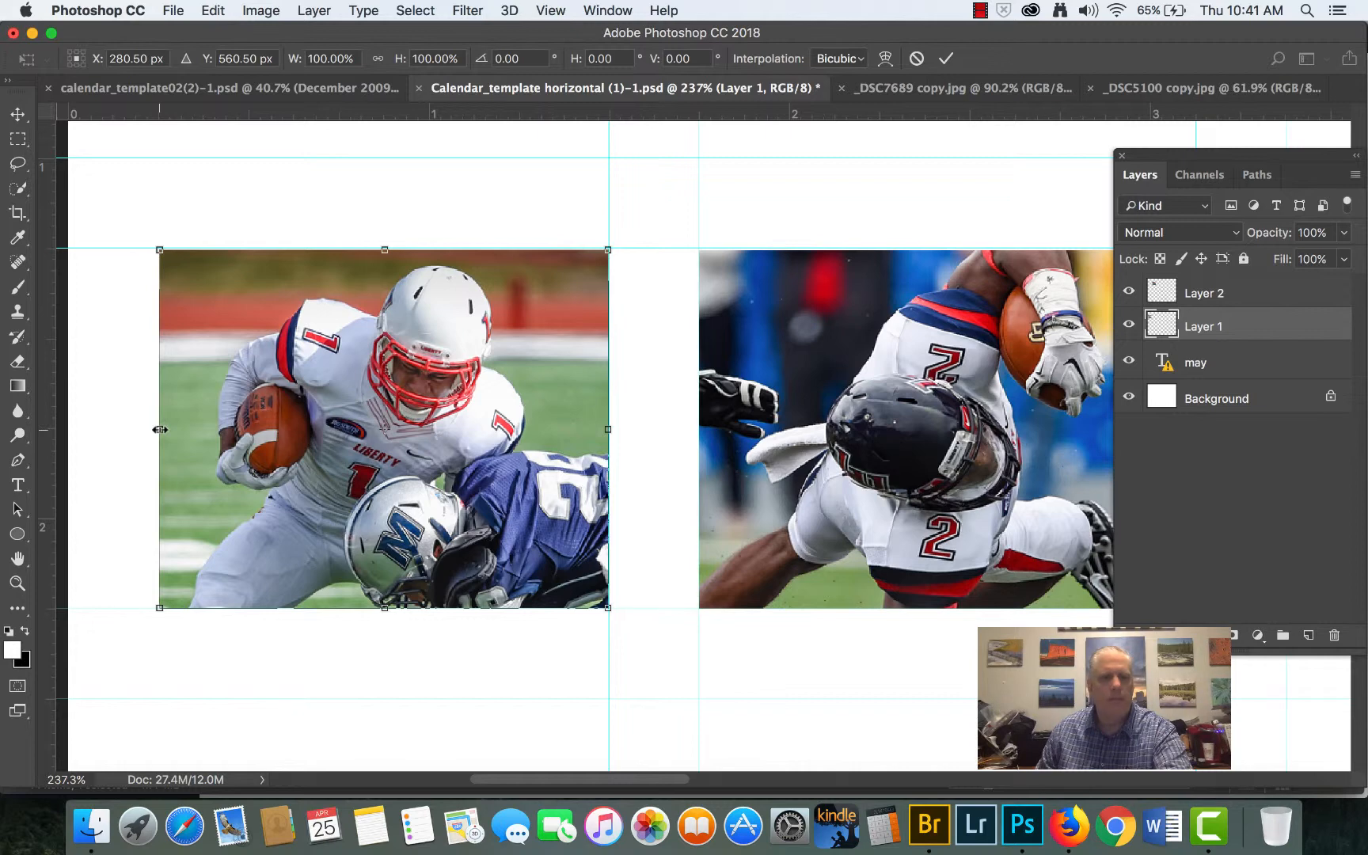
drag(160, 429, 67, 429)
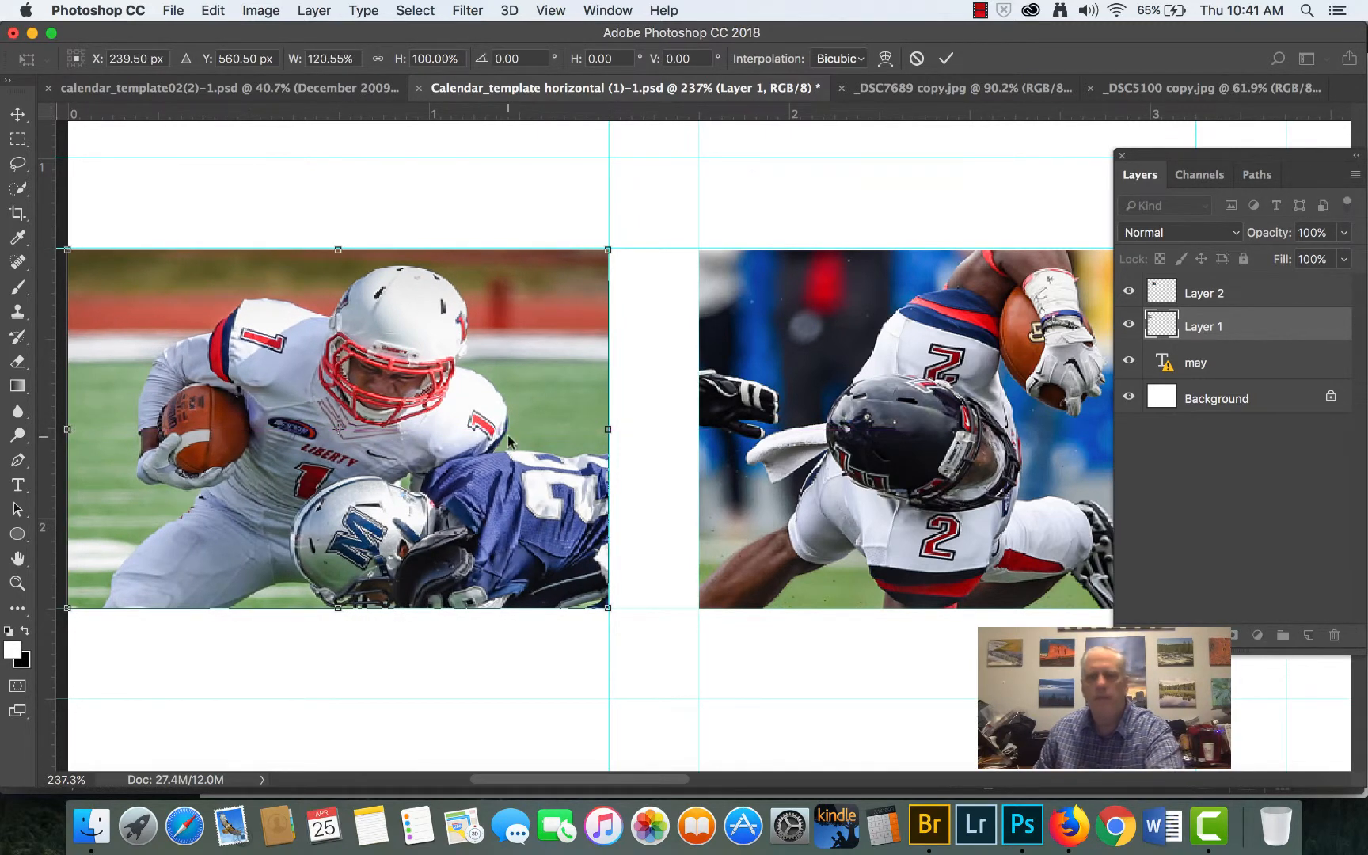
key(Return)
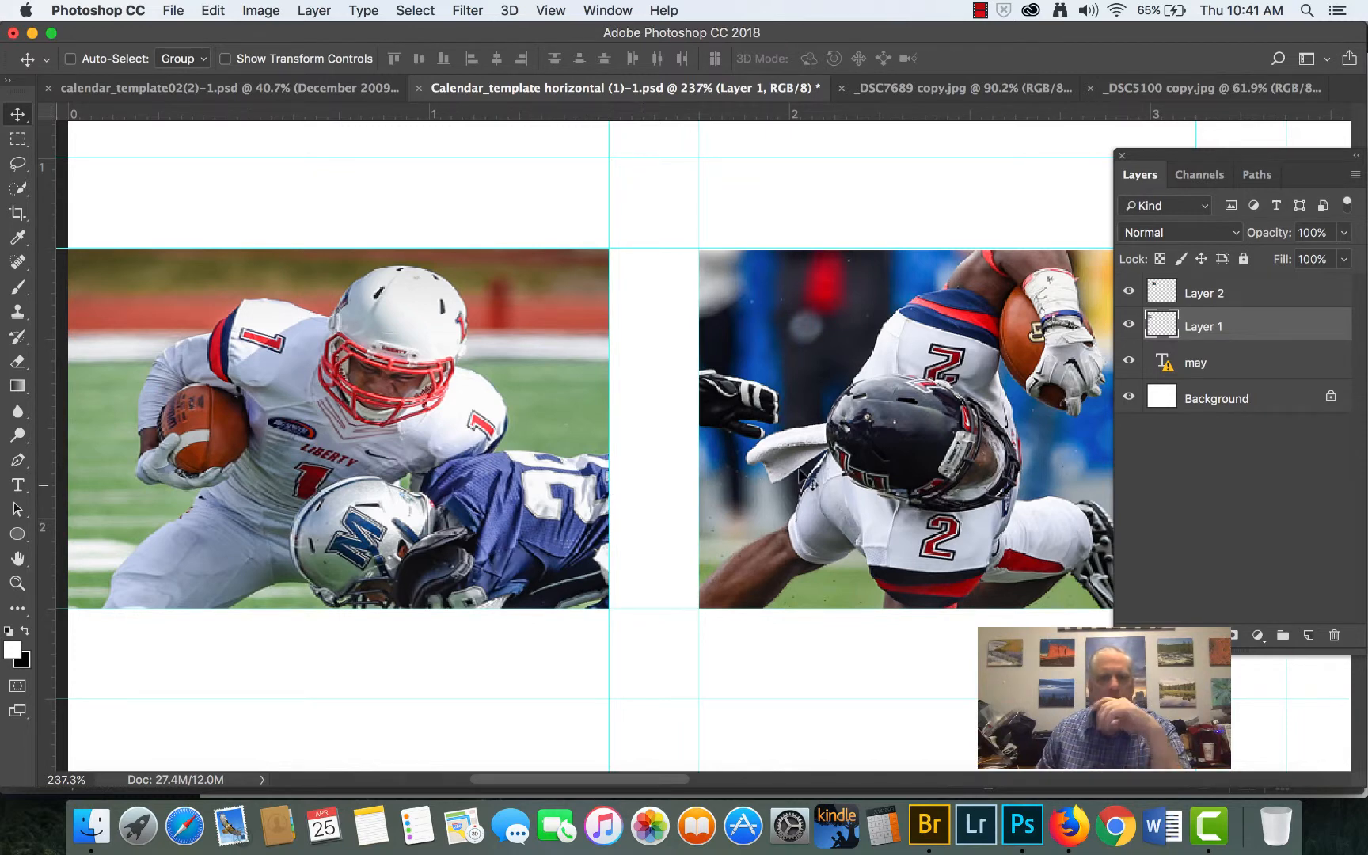
- Make Layer 2 the active layer, and open _DSC9094 copy.jpg from Adobe Bridge in Photoshop
drag(889, 437, 507, 445)
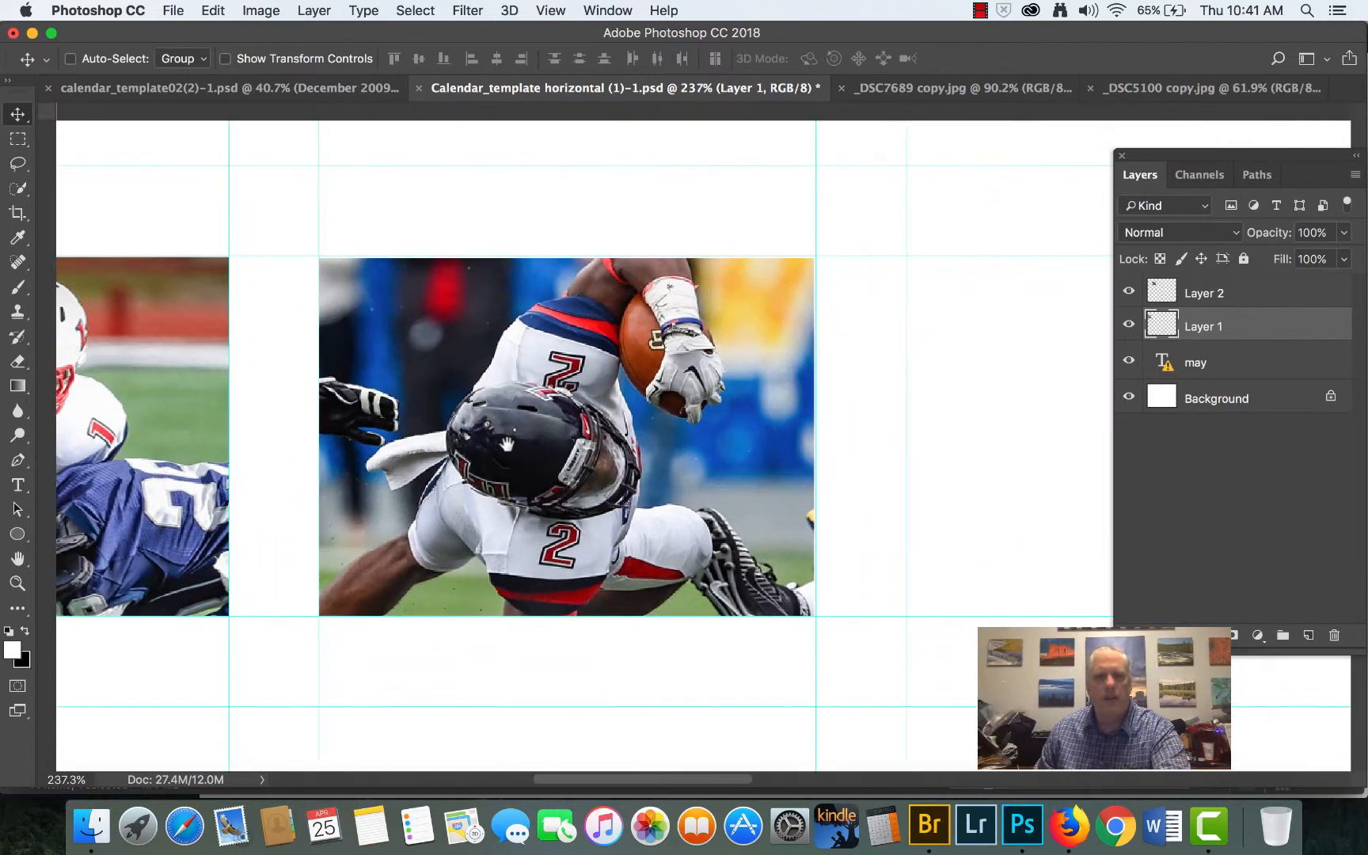
drag(916, 418, 602, 391)
key(super+r)
key(super+0)
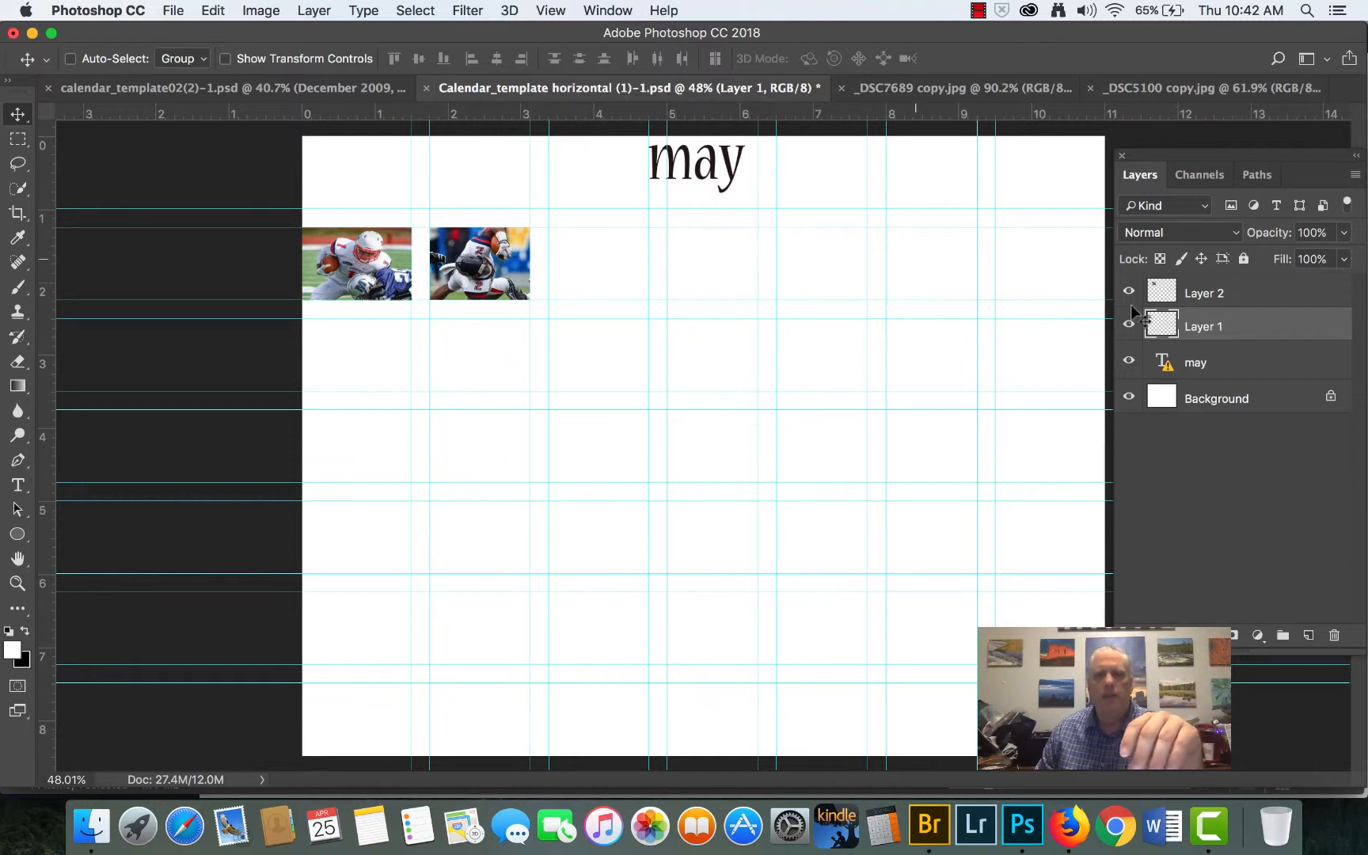
click(1191, 297)
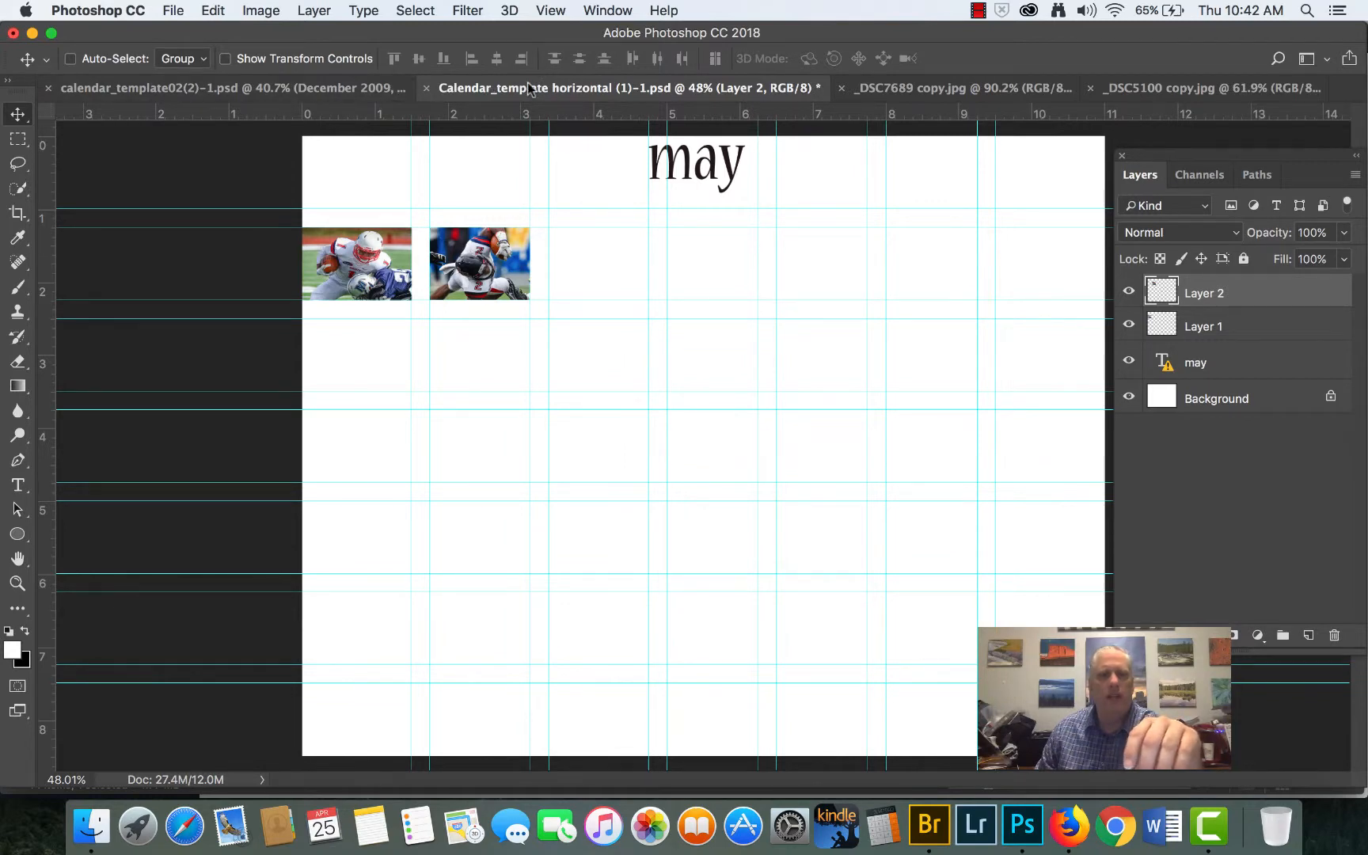
click(928, 826)
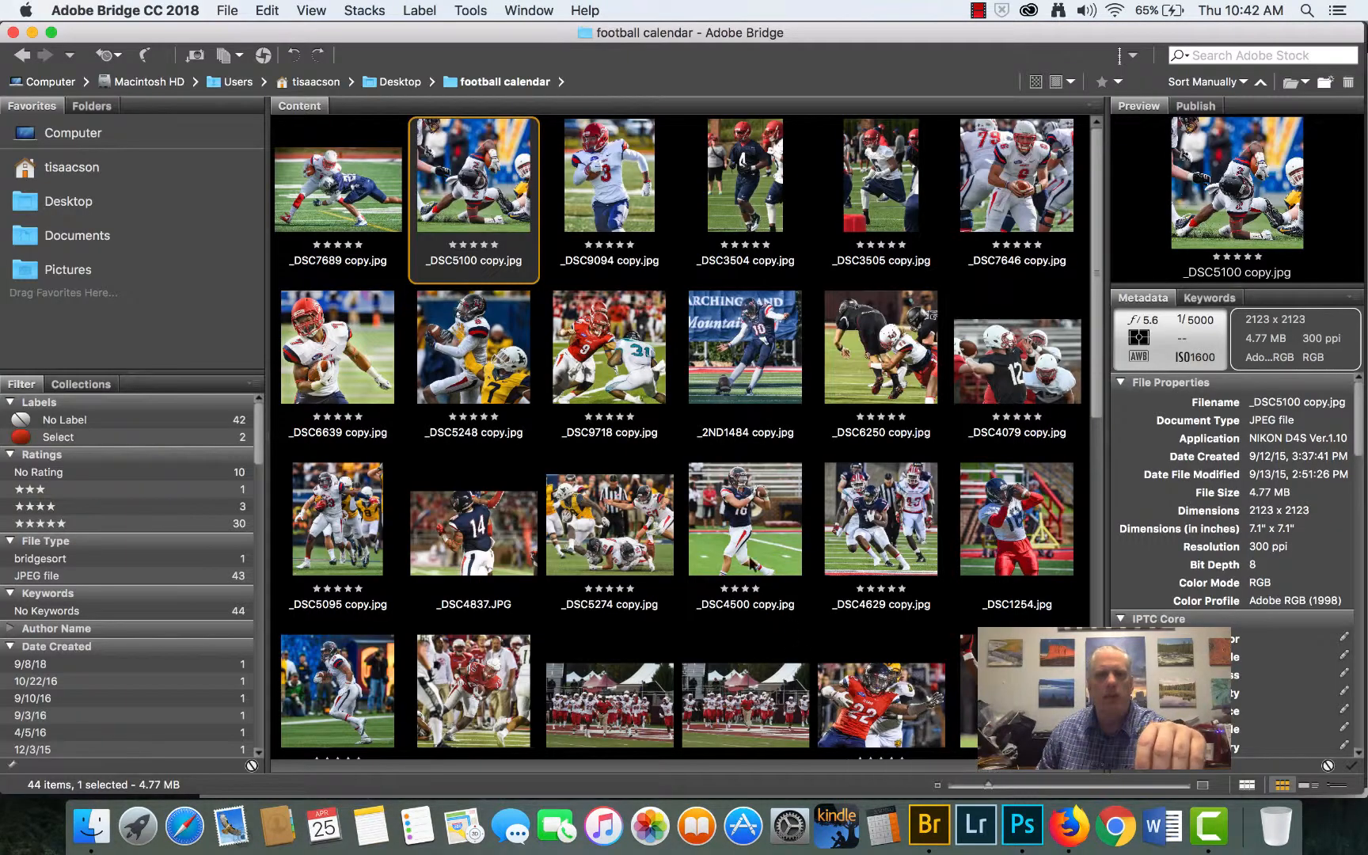
click(610, 190)
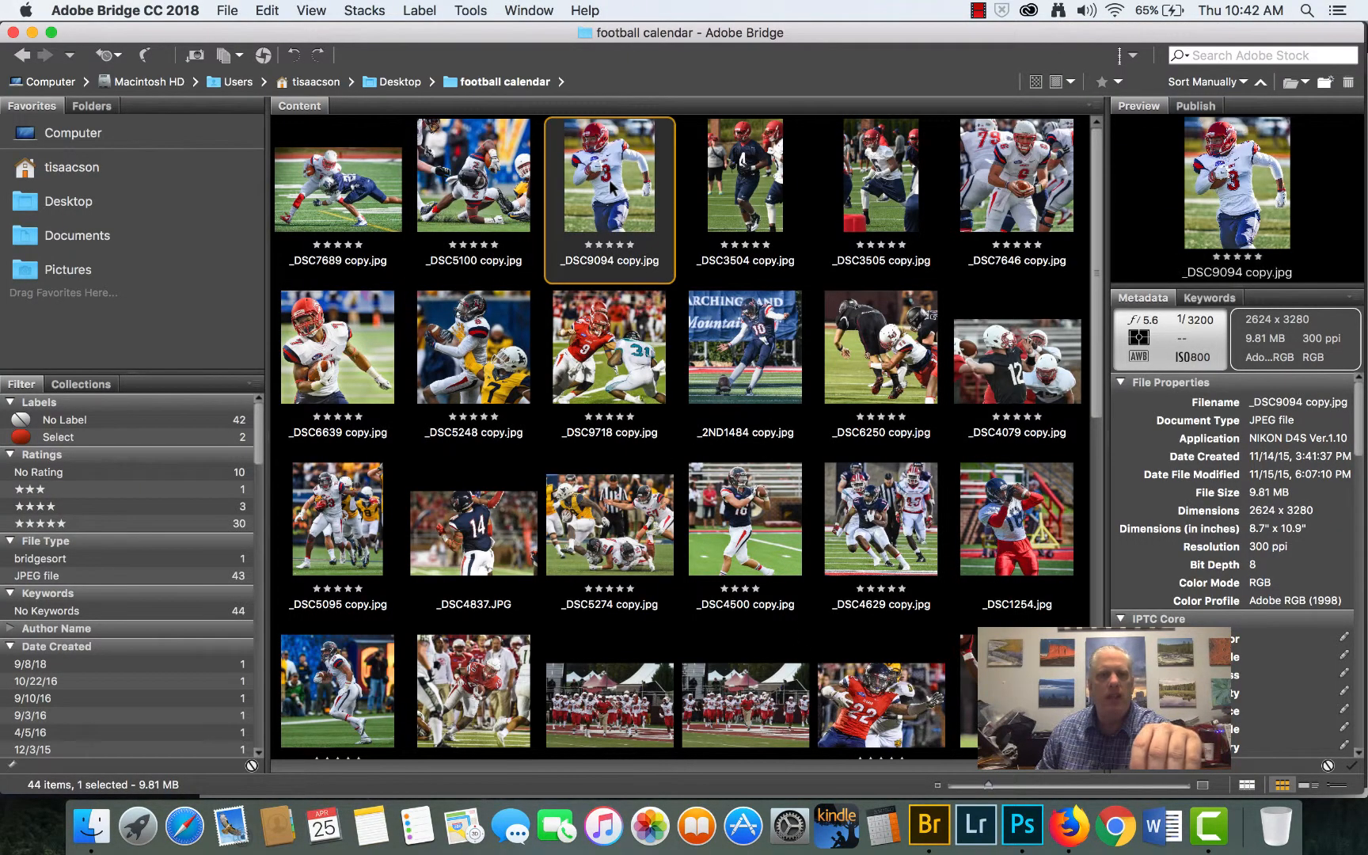
double_click(609, 188)
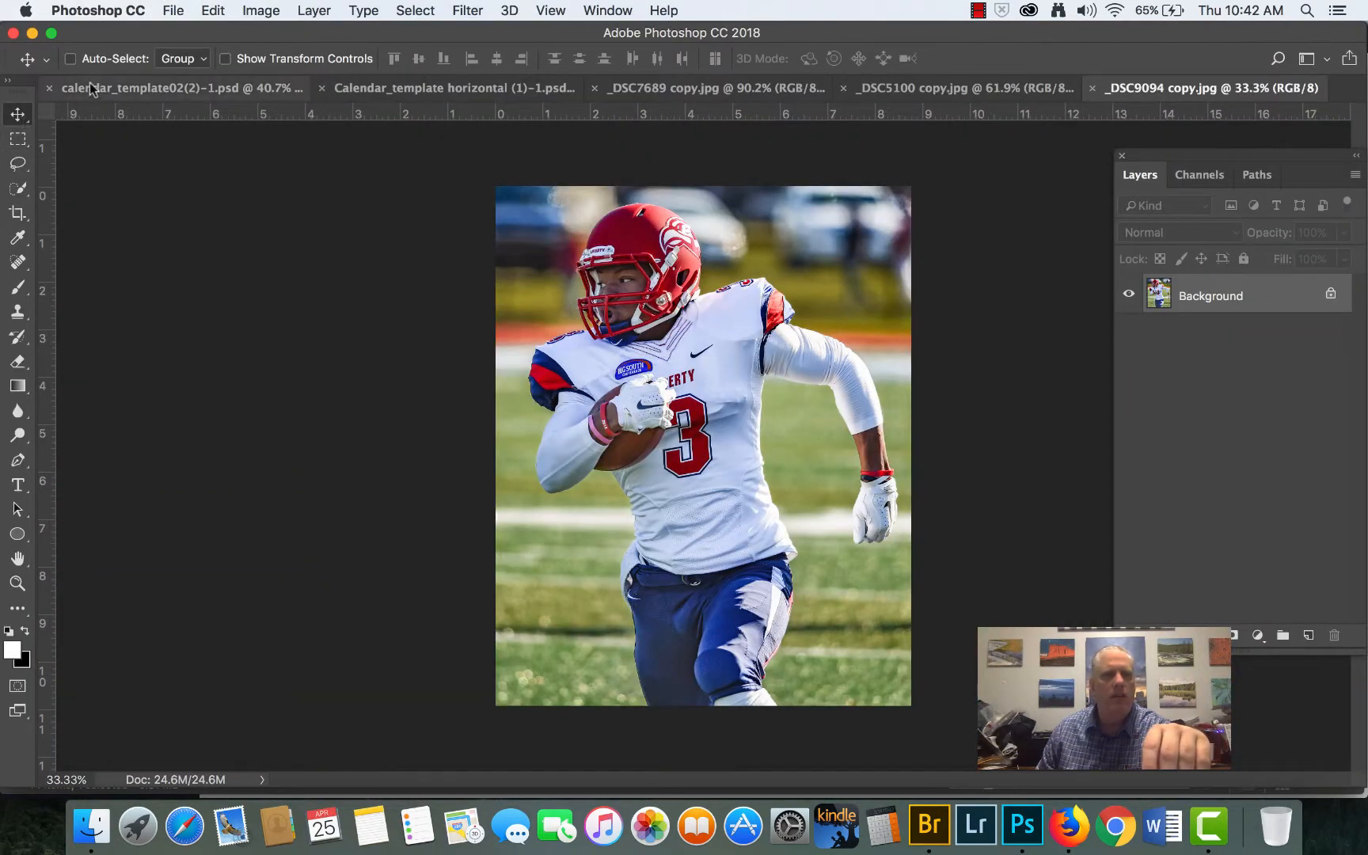
- Crop the number 3 player photo at the Original Ratio turned to landscape, framing the helmet, torso, ball and both arms
click(17, 214)
click(111, 60)
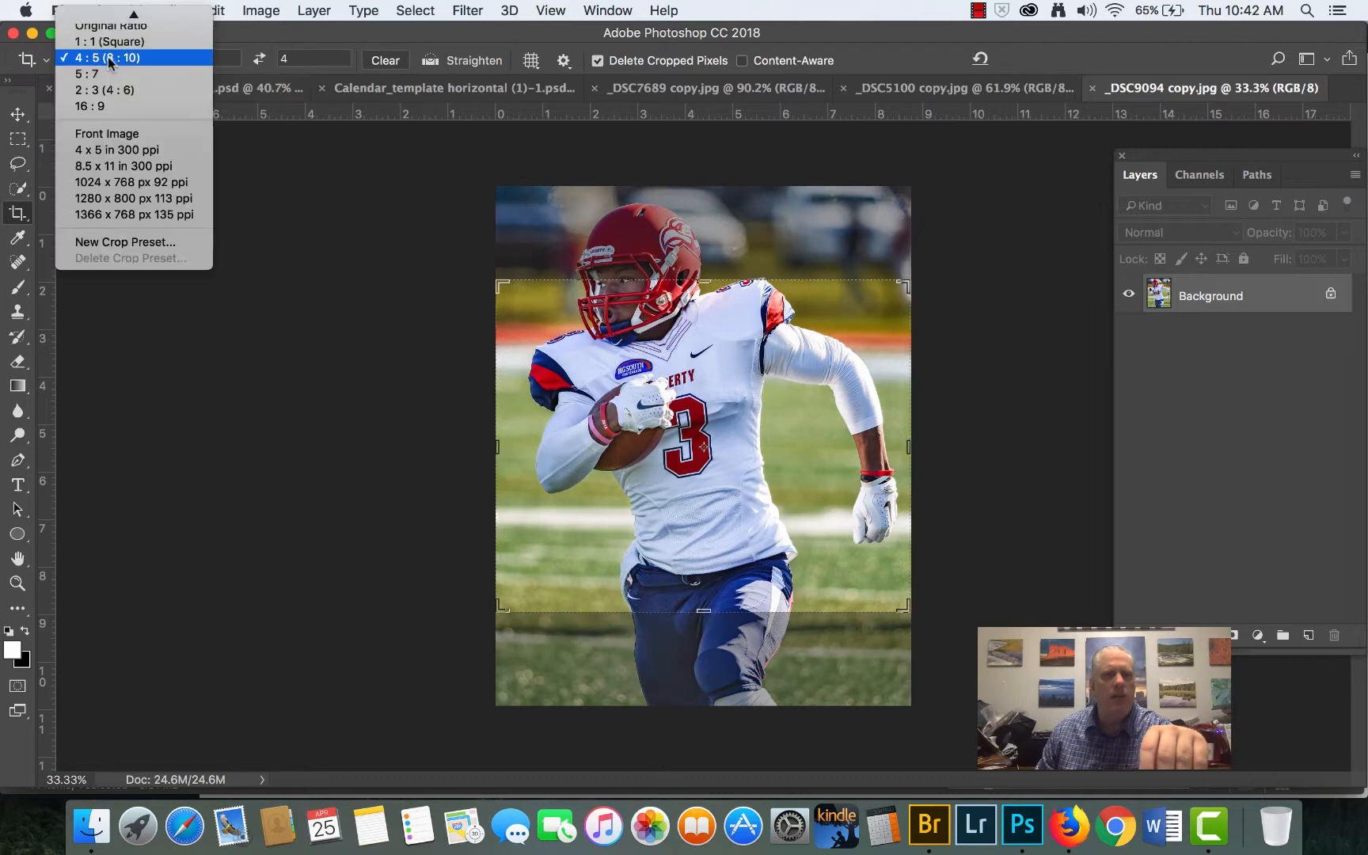
click(108, 27)
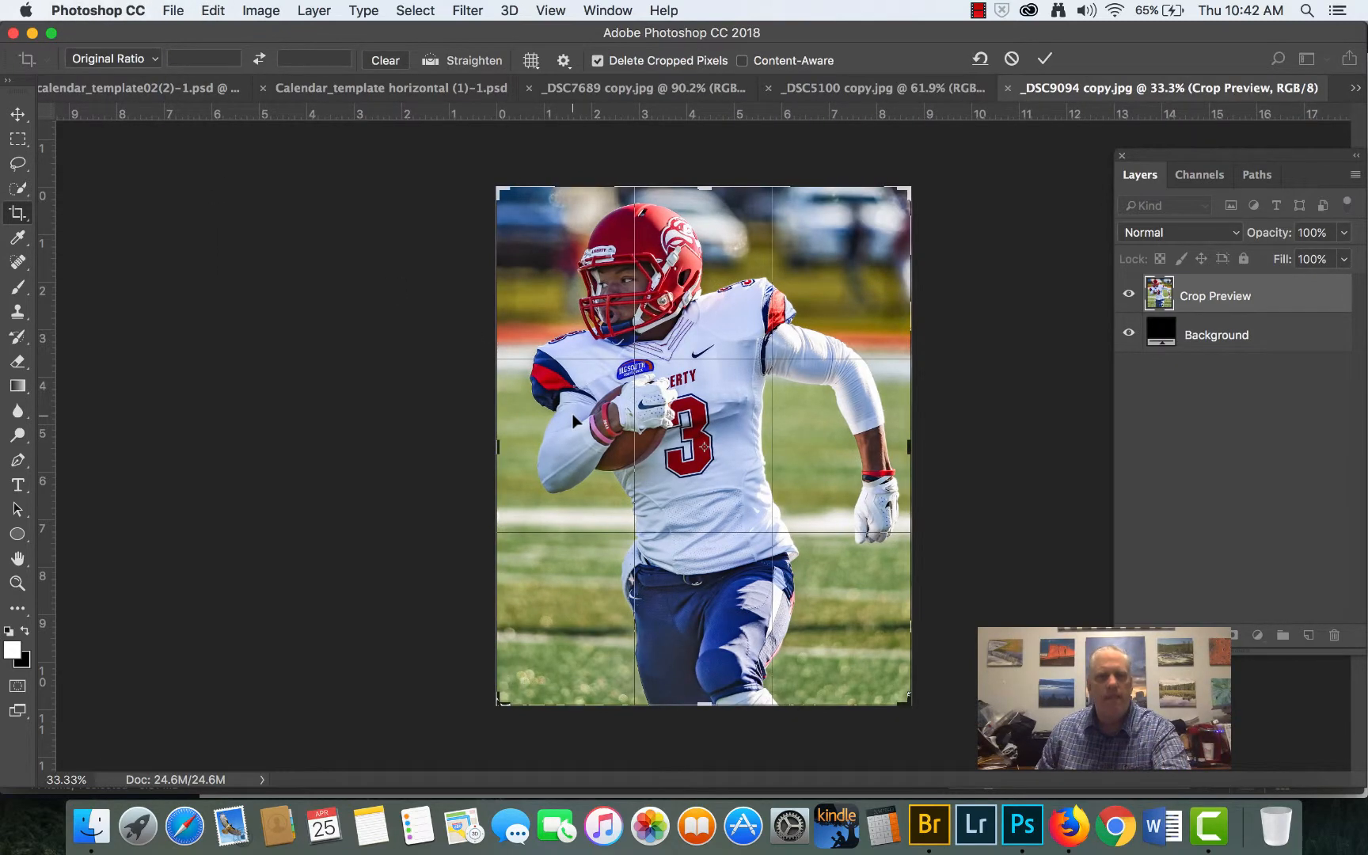
key(x)
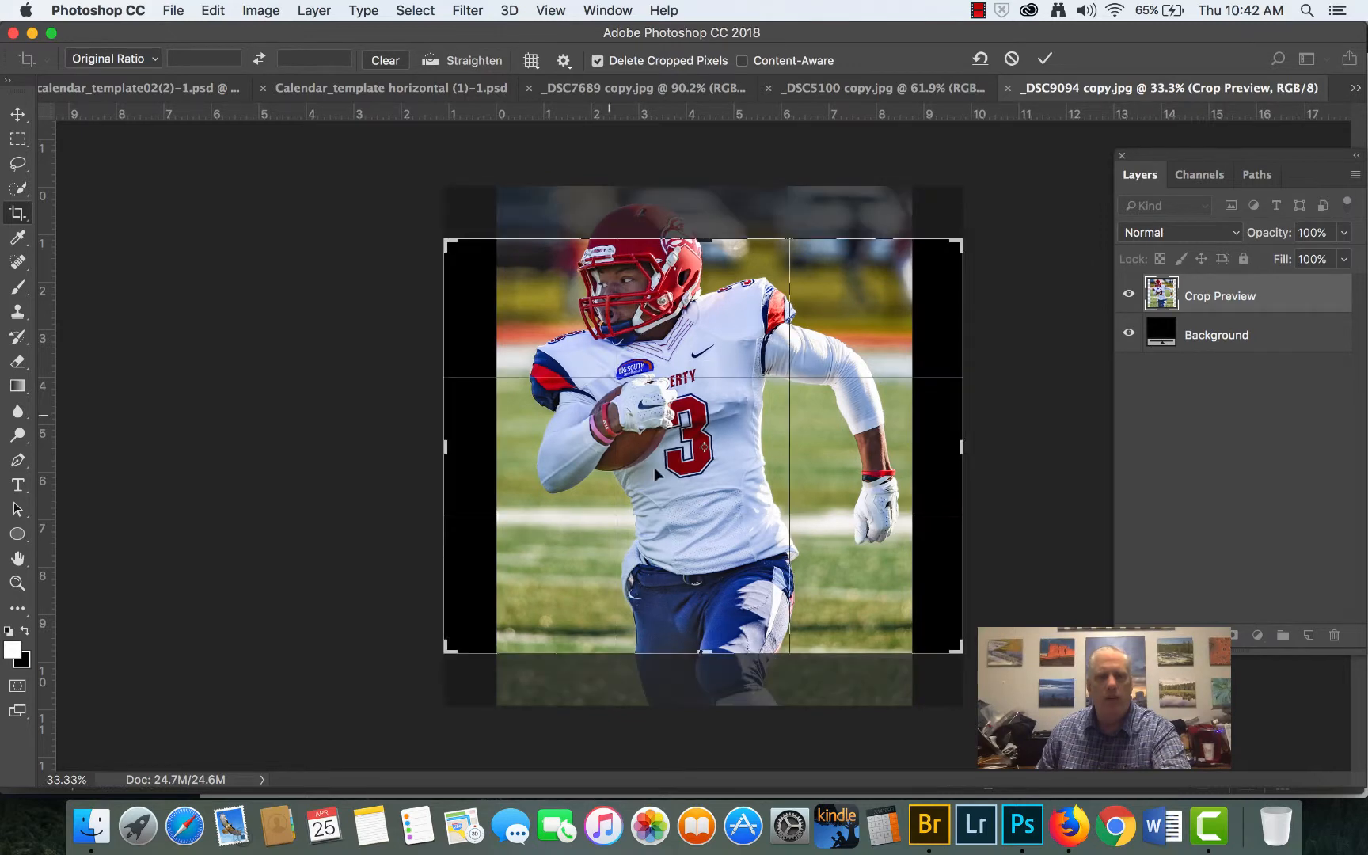
drag(964, 653, 865, 586)
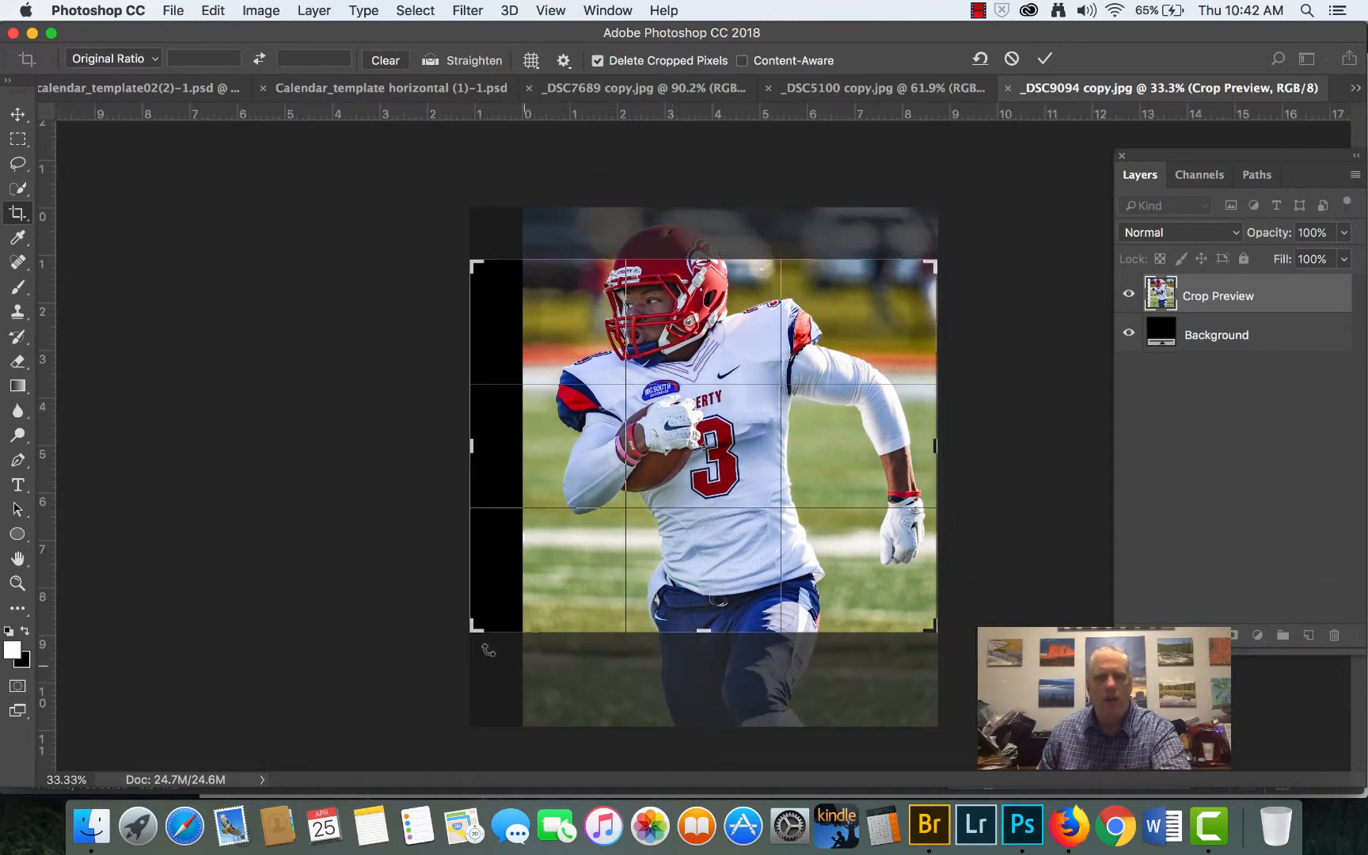
drag(474, 629, 498, 608)
drag(782, 469, 779, 507)
drag(911, 444, 906, 445)
drag(816, 488, 815, 477)
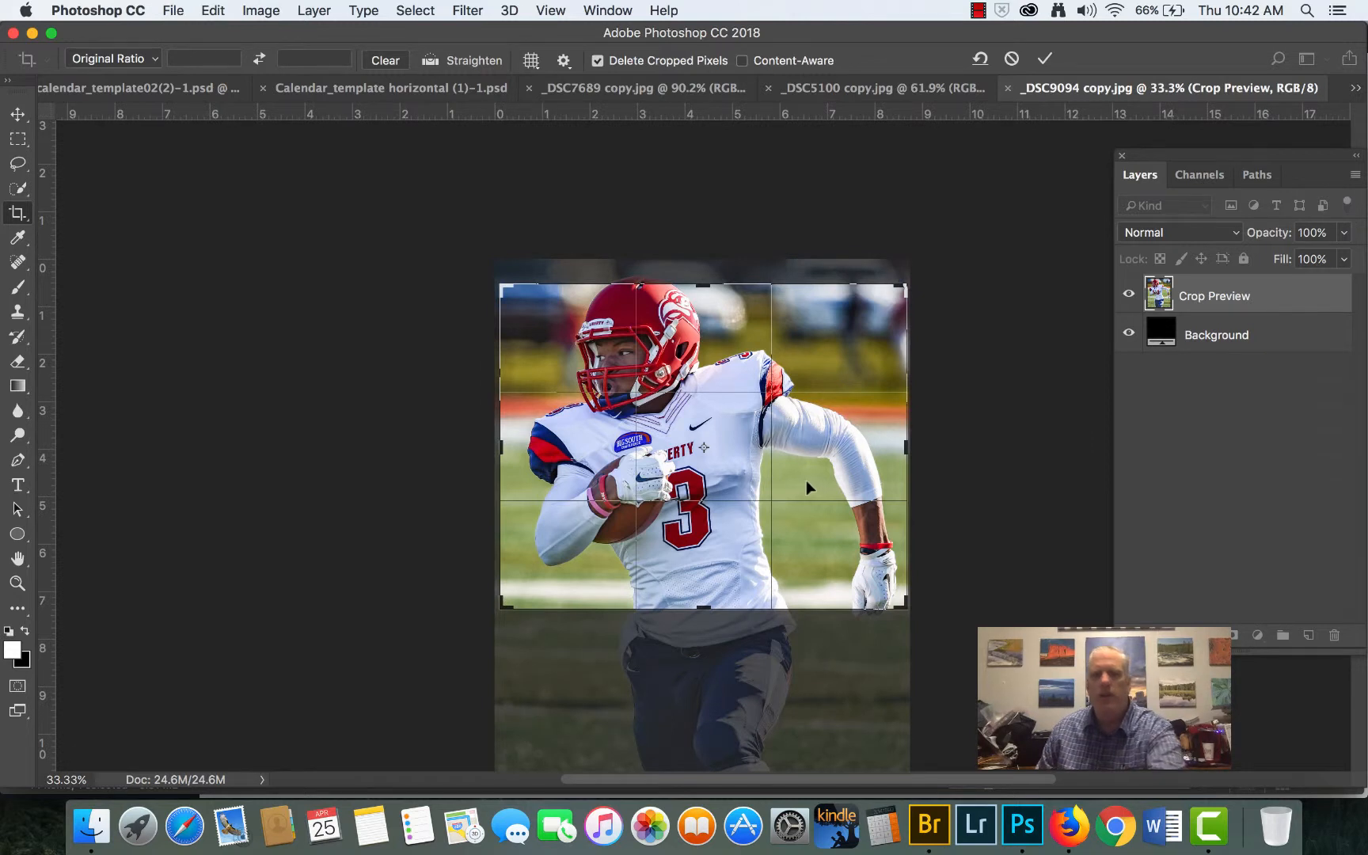
key(Return)
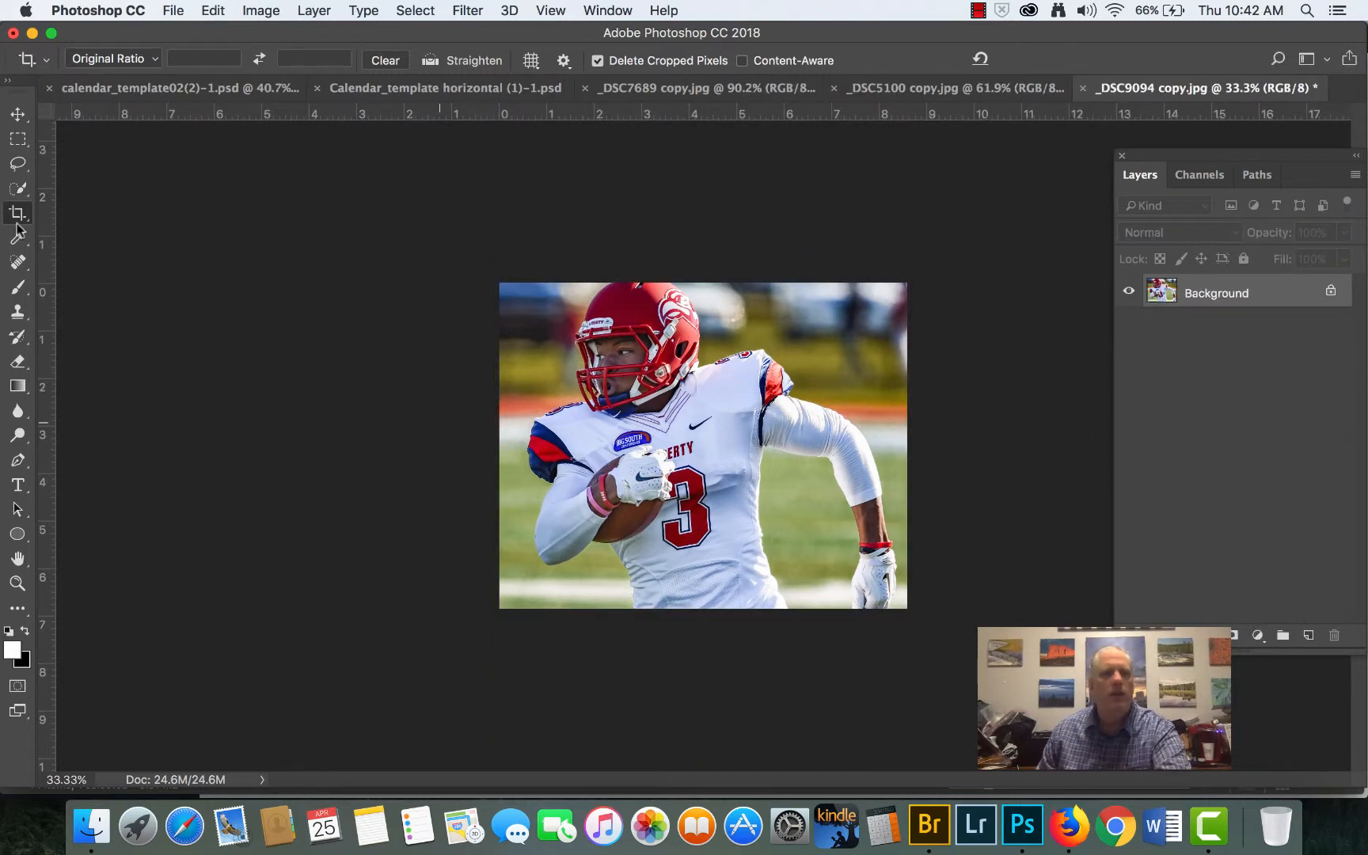
- Copy the cropped number 3 photo into the horizontal calendar template, scale it to about 16.4% and place it over the third day cell
click(18, 114)
drag(637, 342, 662, 374)
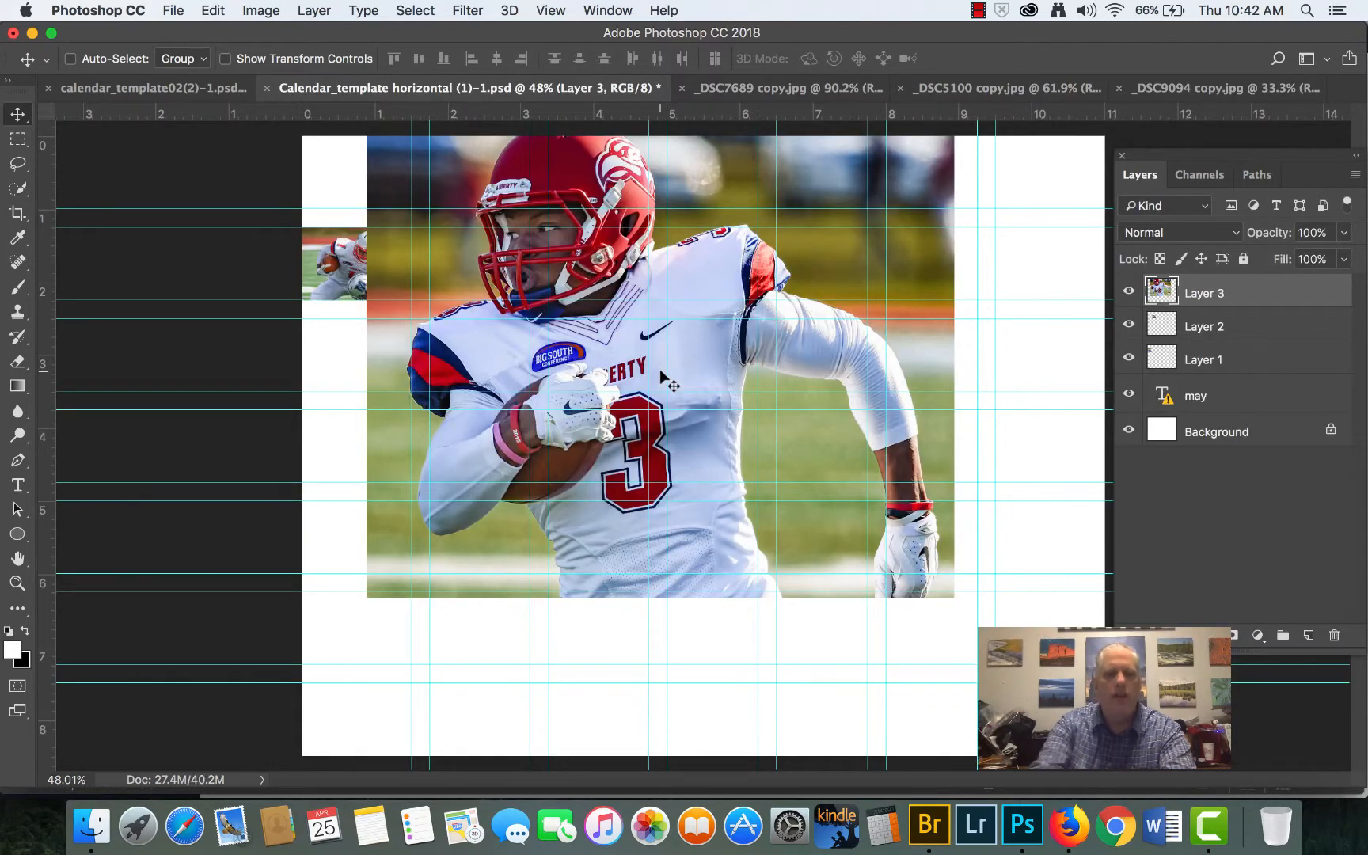
key(ctrl+t)
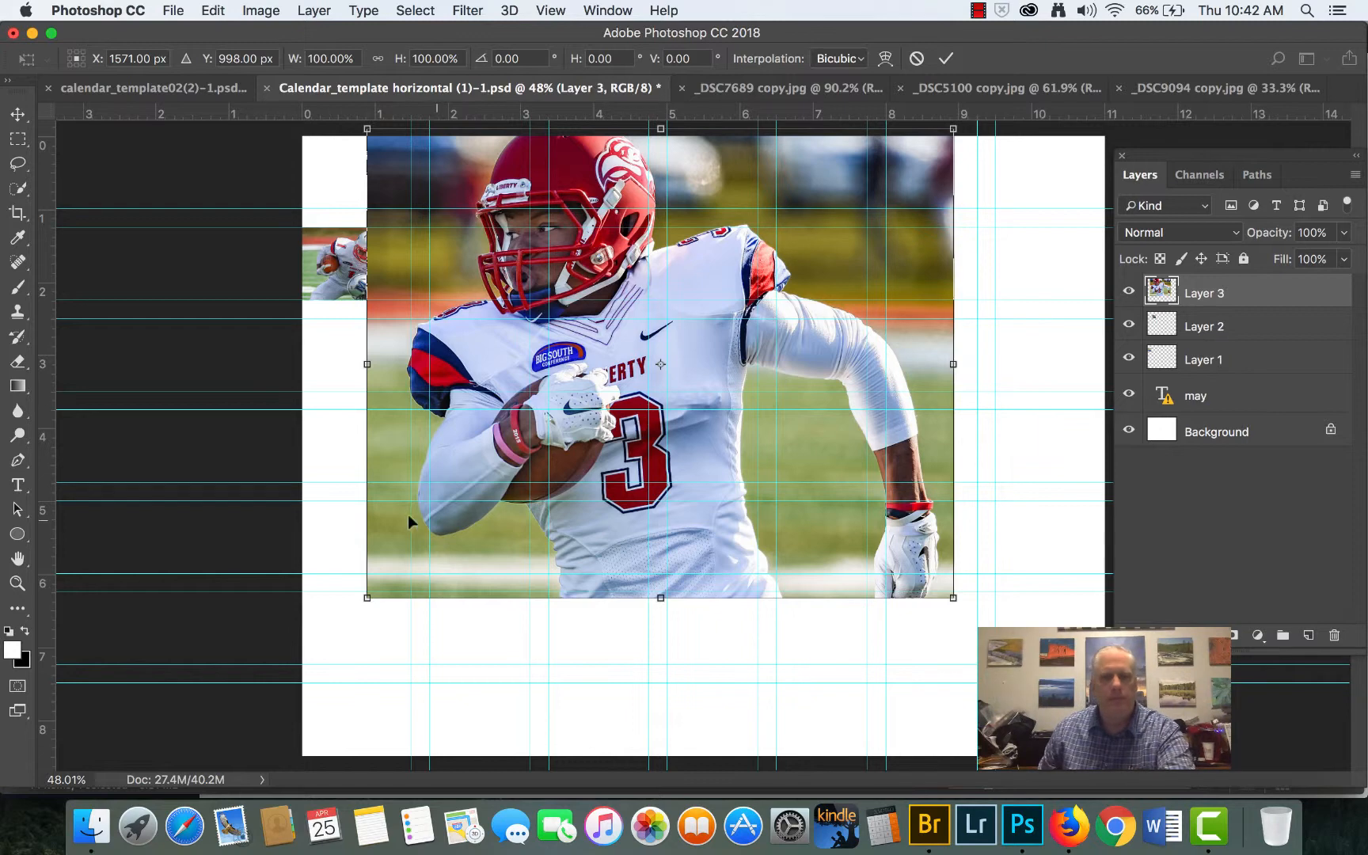
drag(364, 597, 858, 204)
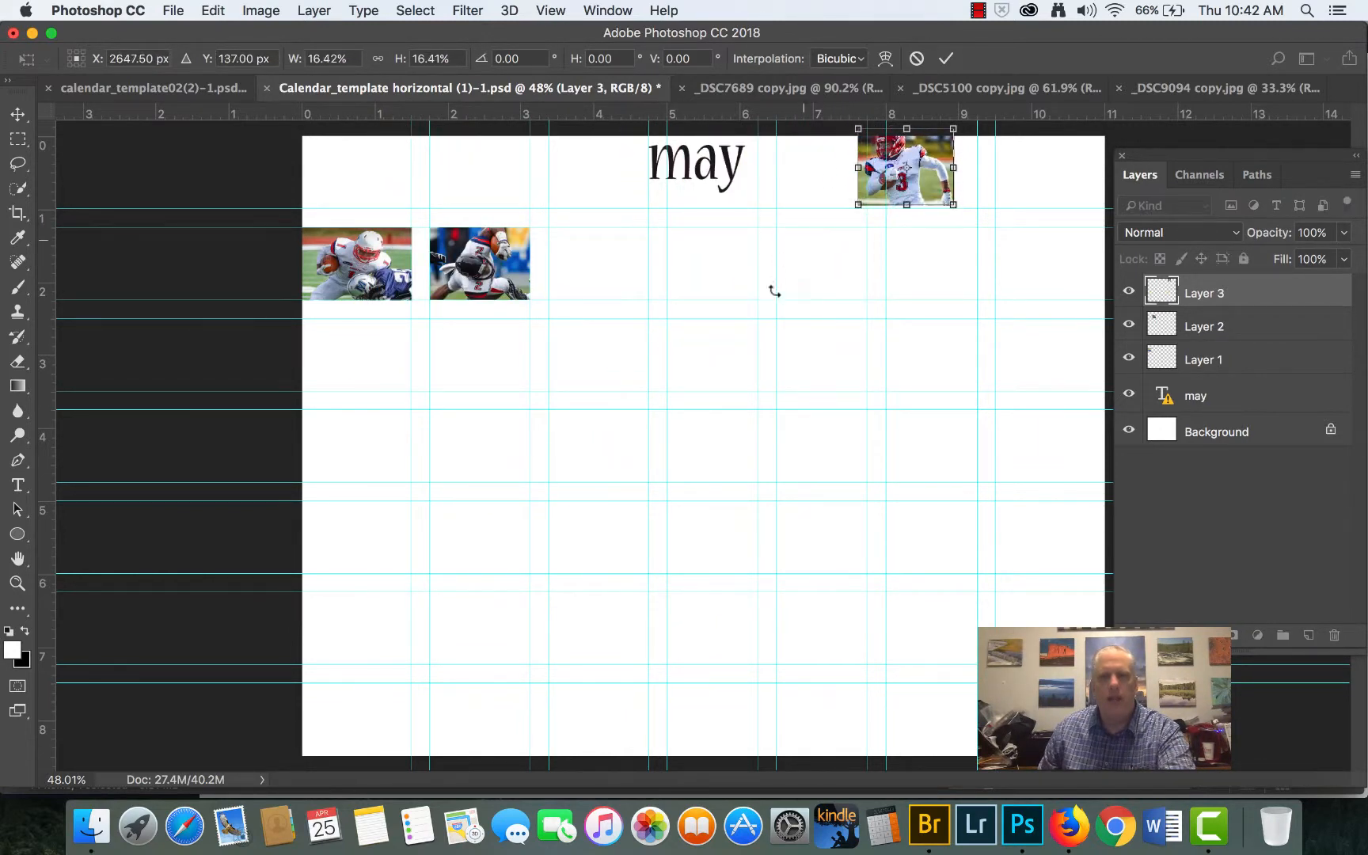
drag(918, 149, 615, 247)
- Align the number 3 photo's upper-right corner with the third day cell's guides, resize it to fill the cell, and apply the transform
scroll(615, 248, up, 5)
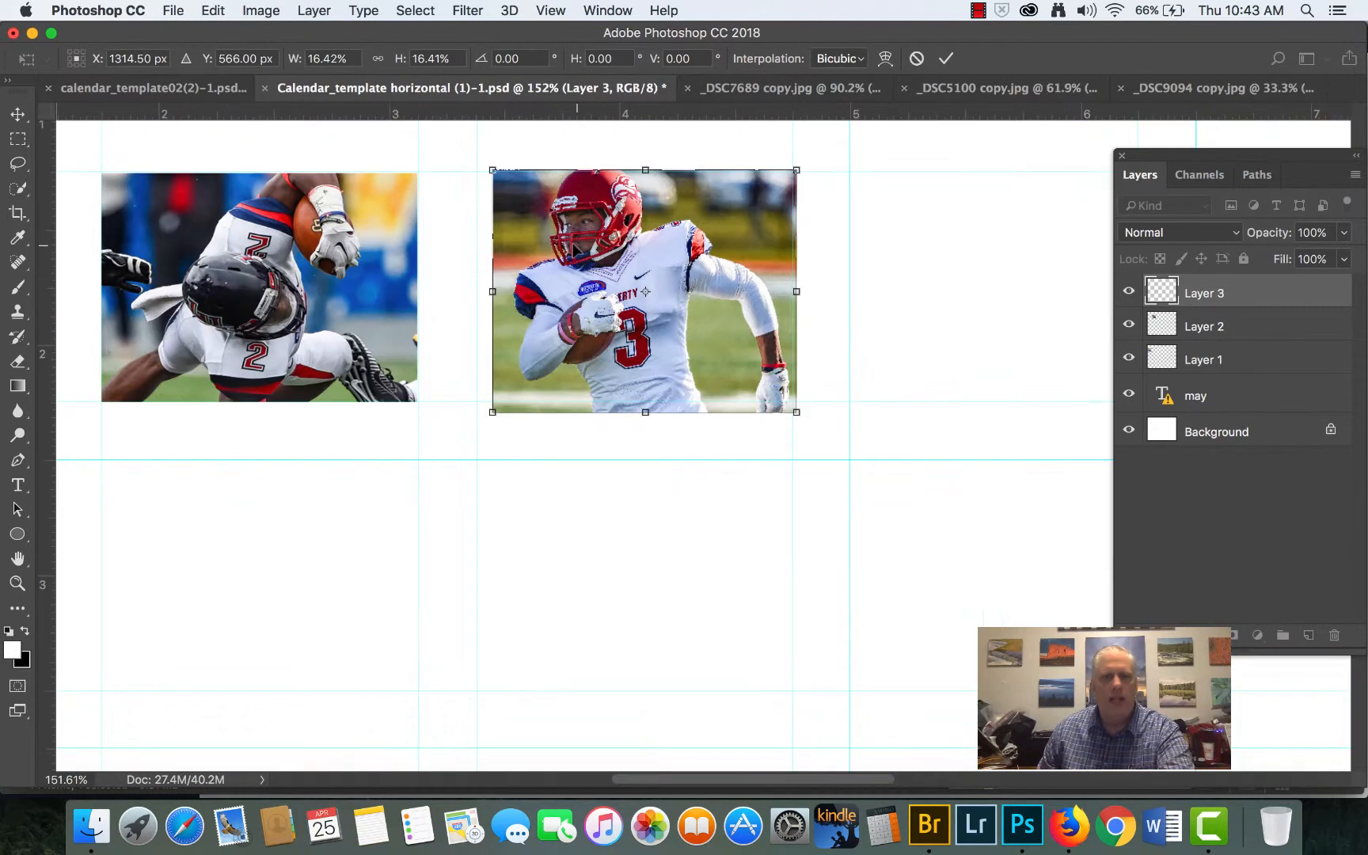
scroll(570, 252, up, 5)
scroll(569, 252, up, 3)
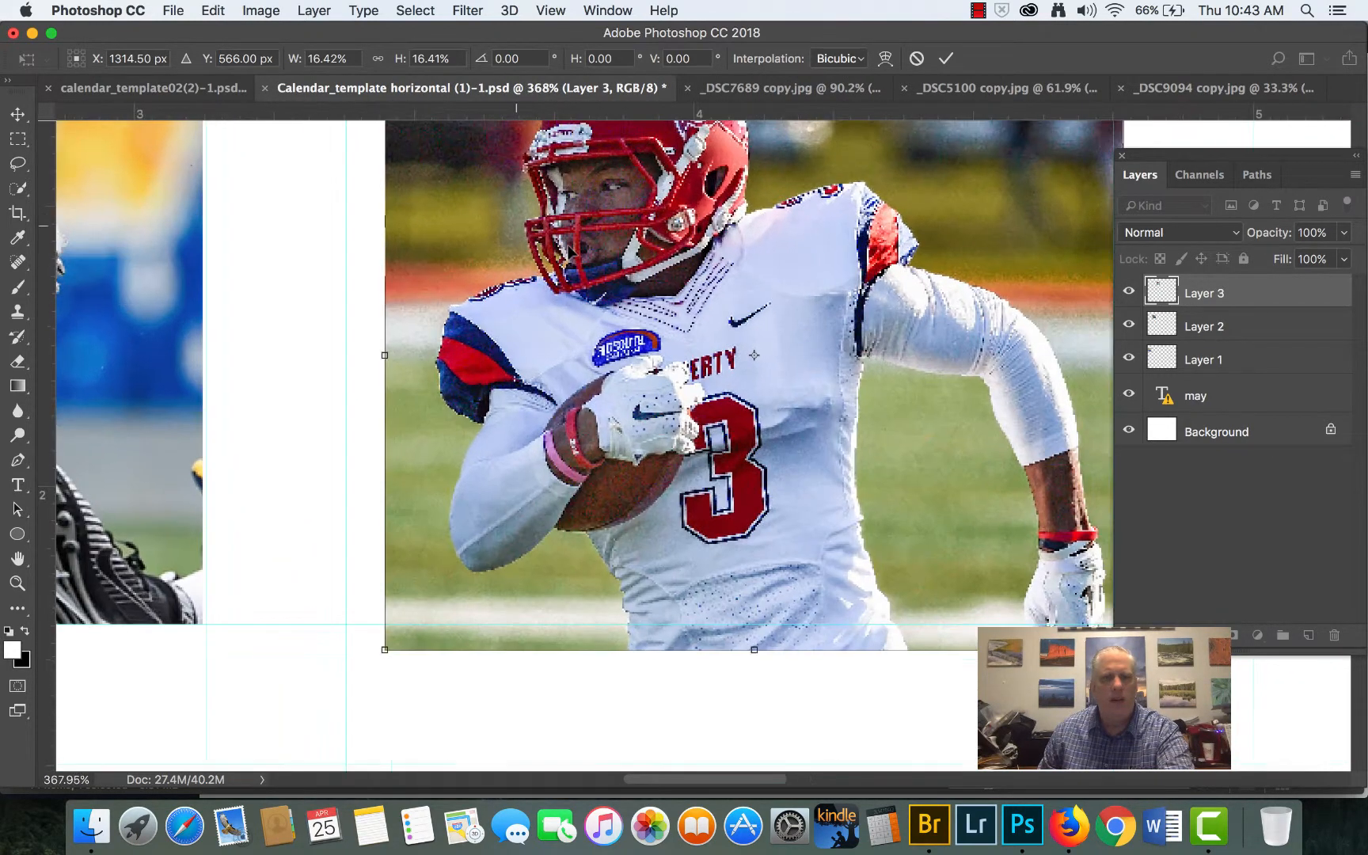
drag(808, 340, 710, 427)
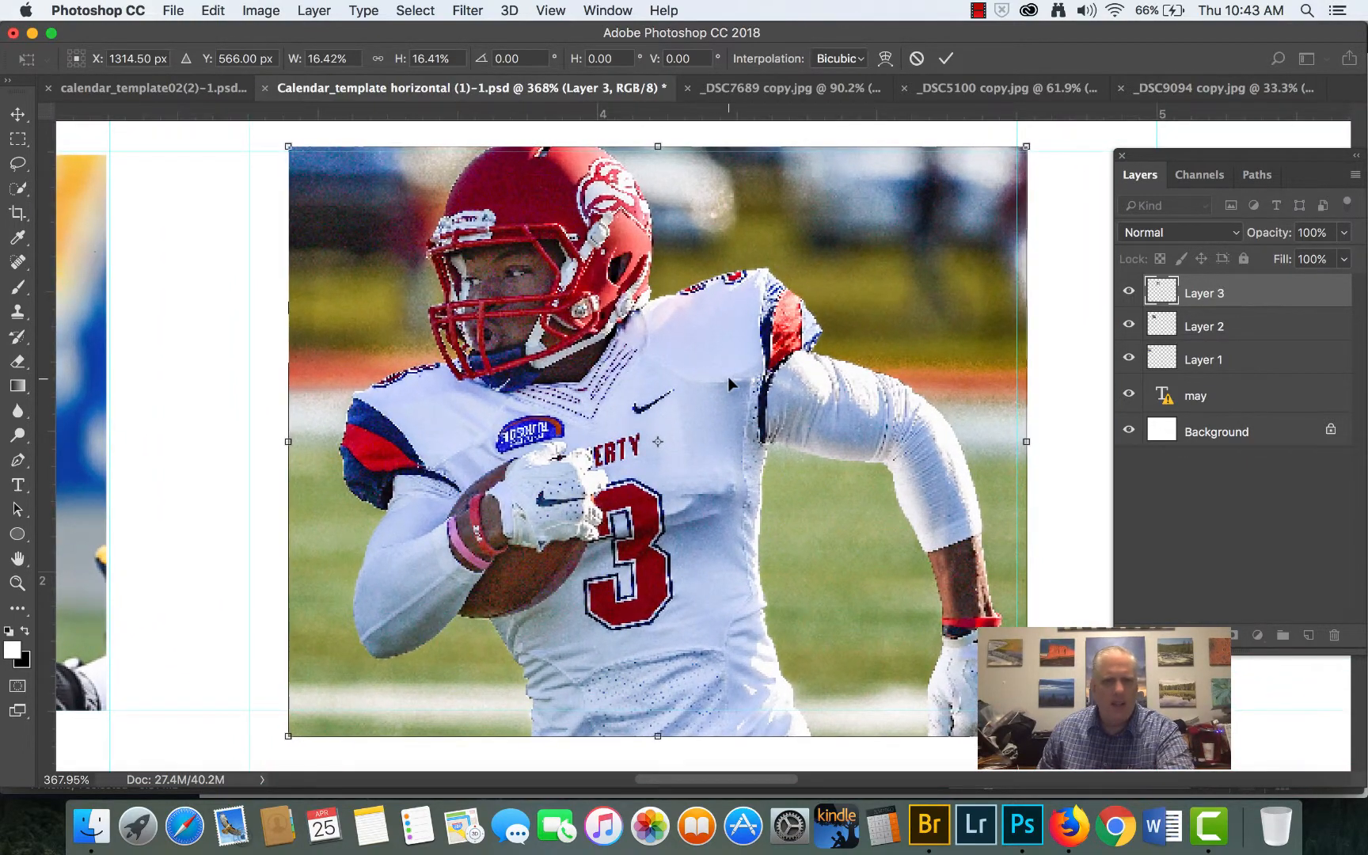
drag(728, 376, 717, 387)
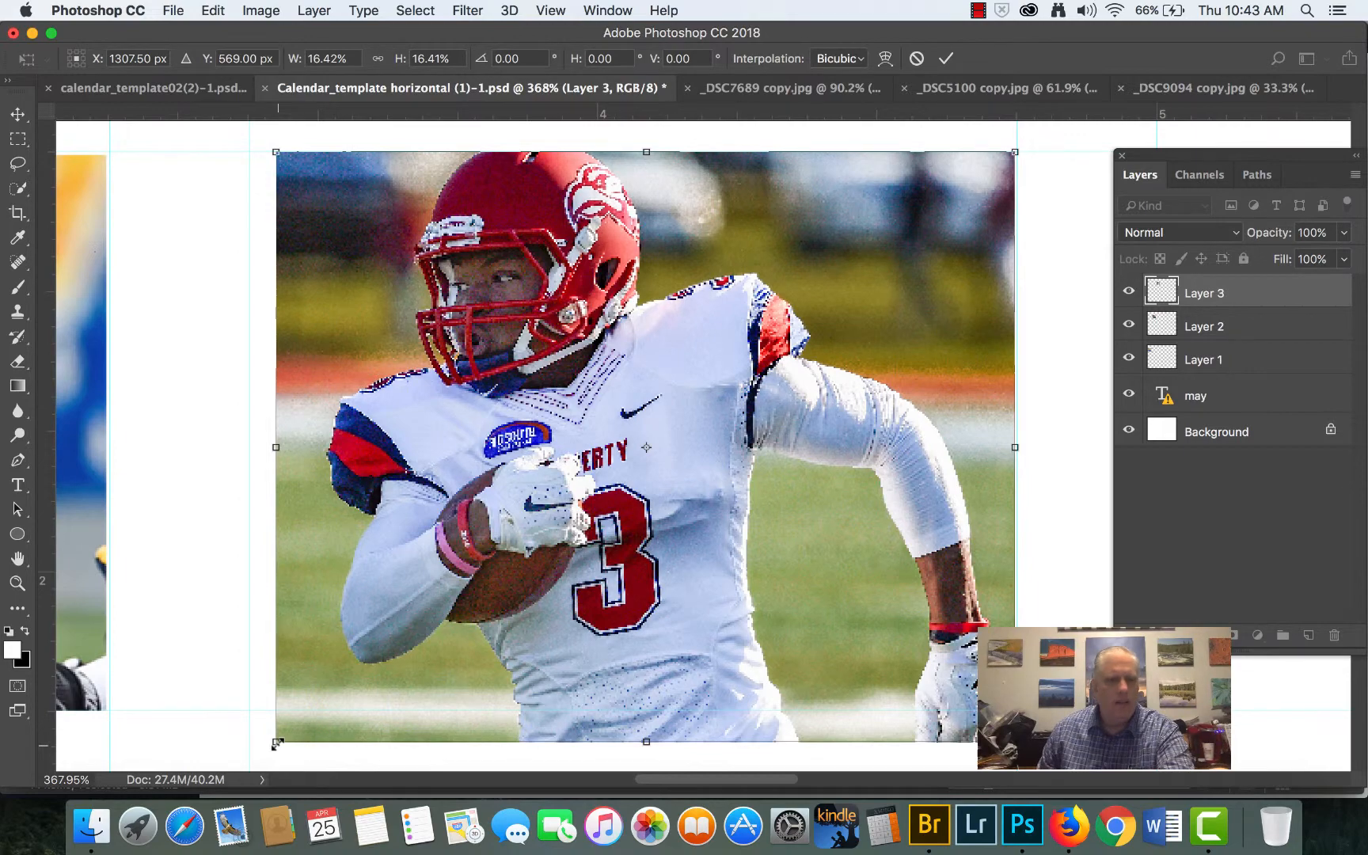
drag(275, 741, 252, 710)
key(Return)
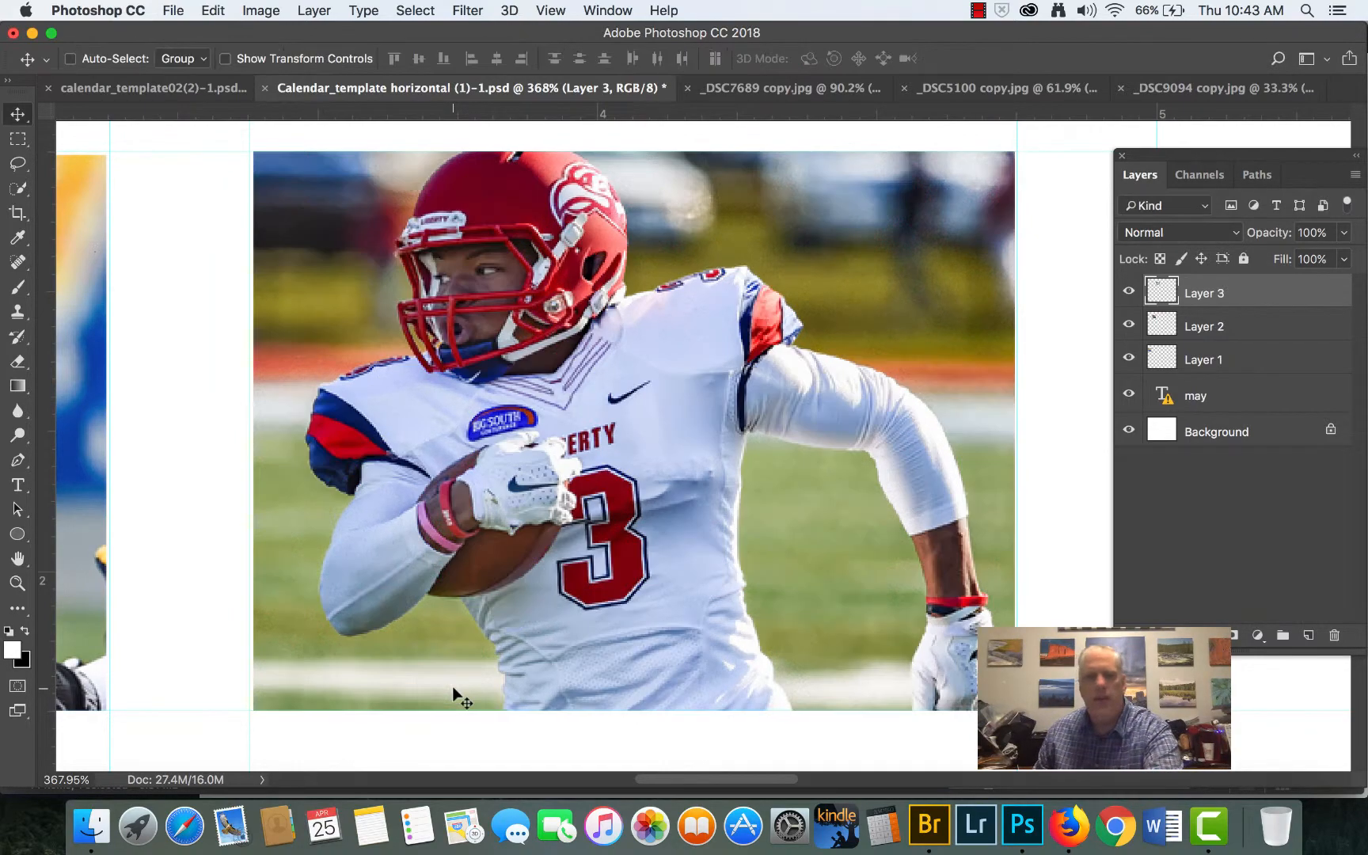
scroll(644, 635, down, 2)
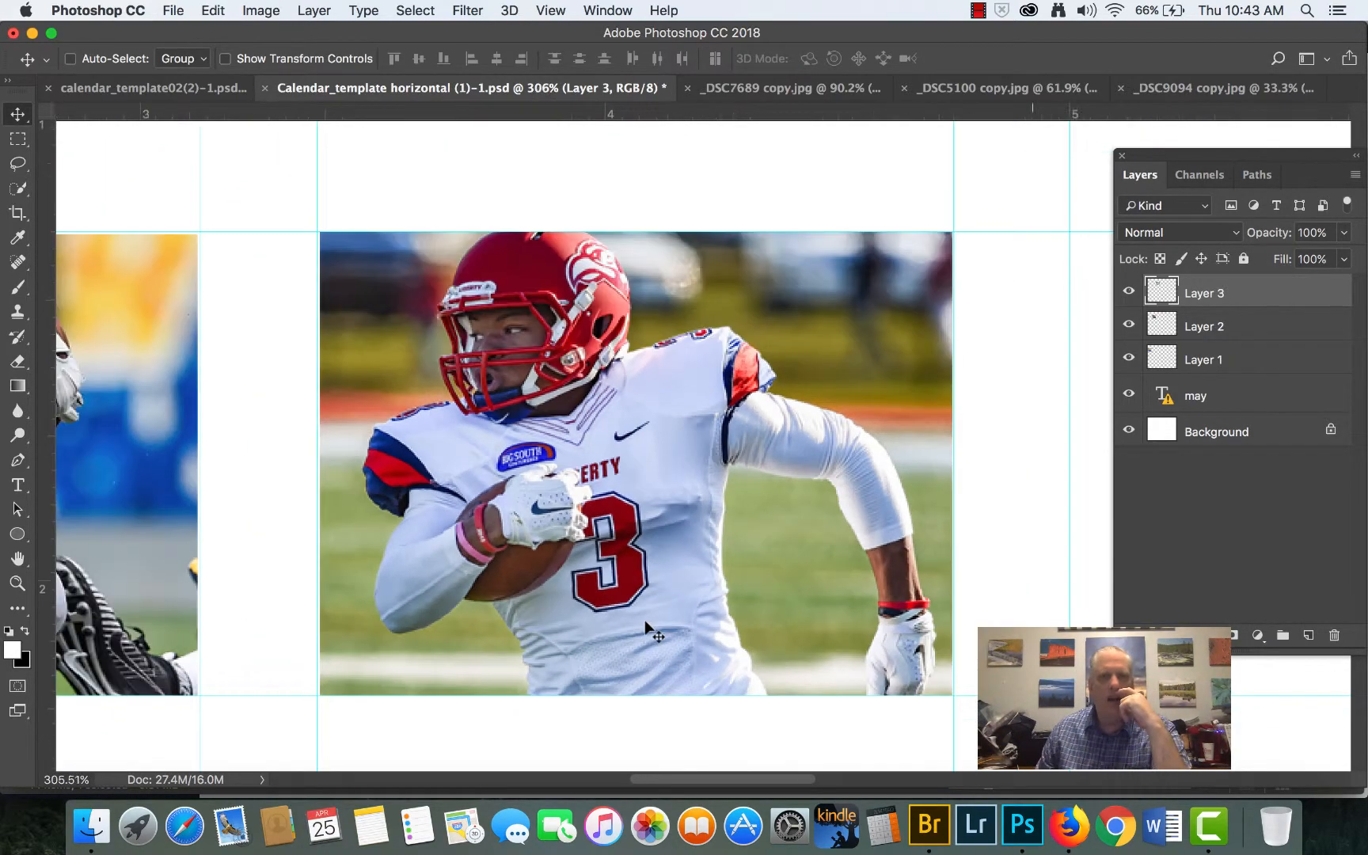
- Bring calendar_template02(2)-1.psd to the front, and open _DSC3504 copy.jpg from Adobe Bridge in Photoshop
scroll(645, 627, down, 8)
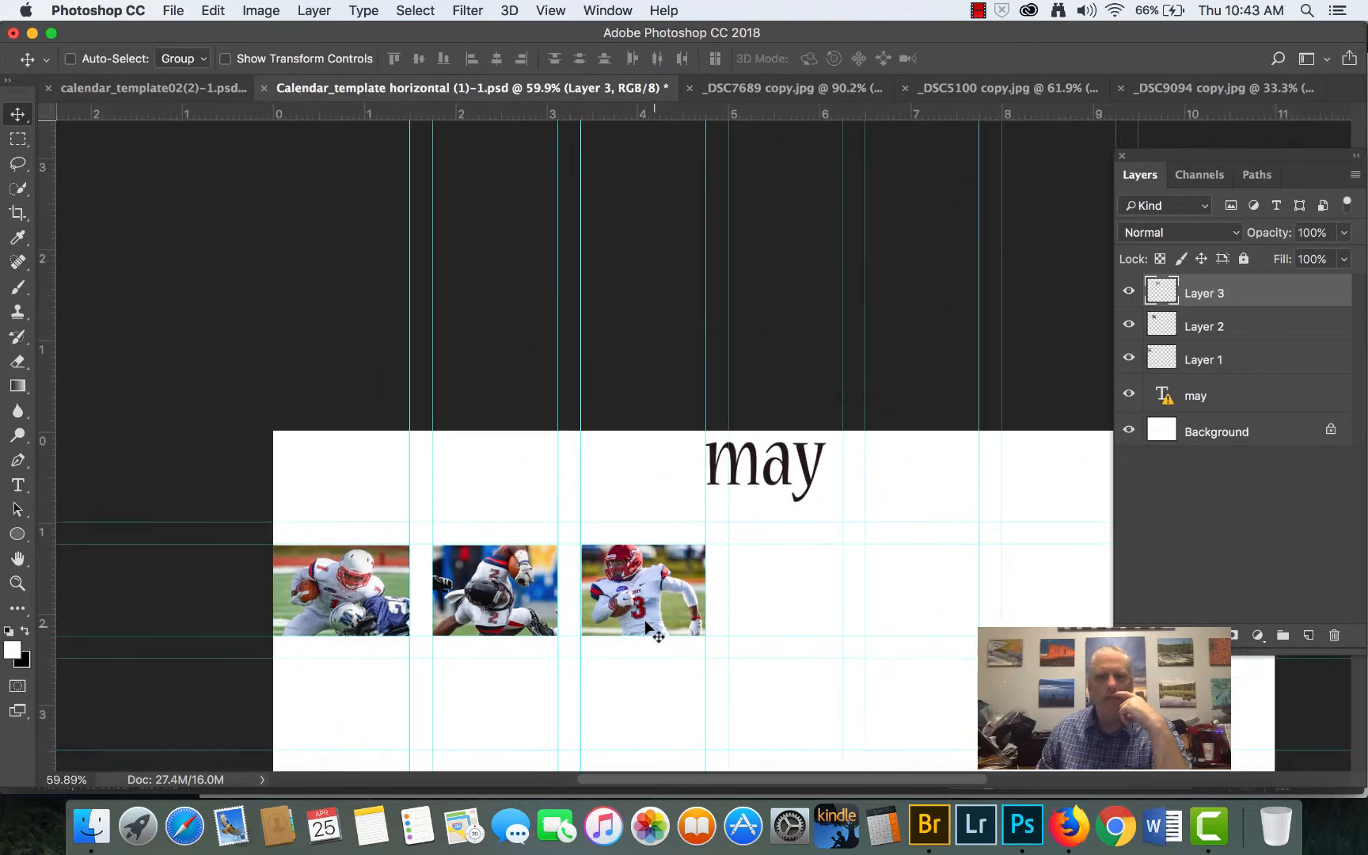
scroll(645, 627, down, 1)
scroll(645, 631, up, 1)
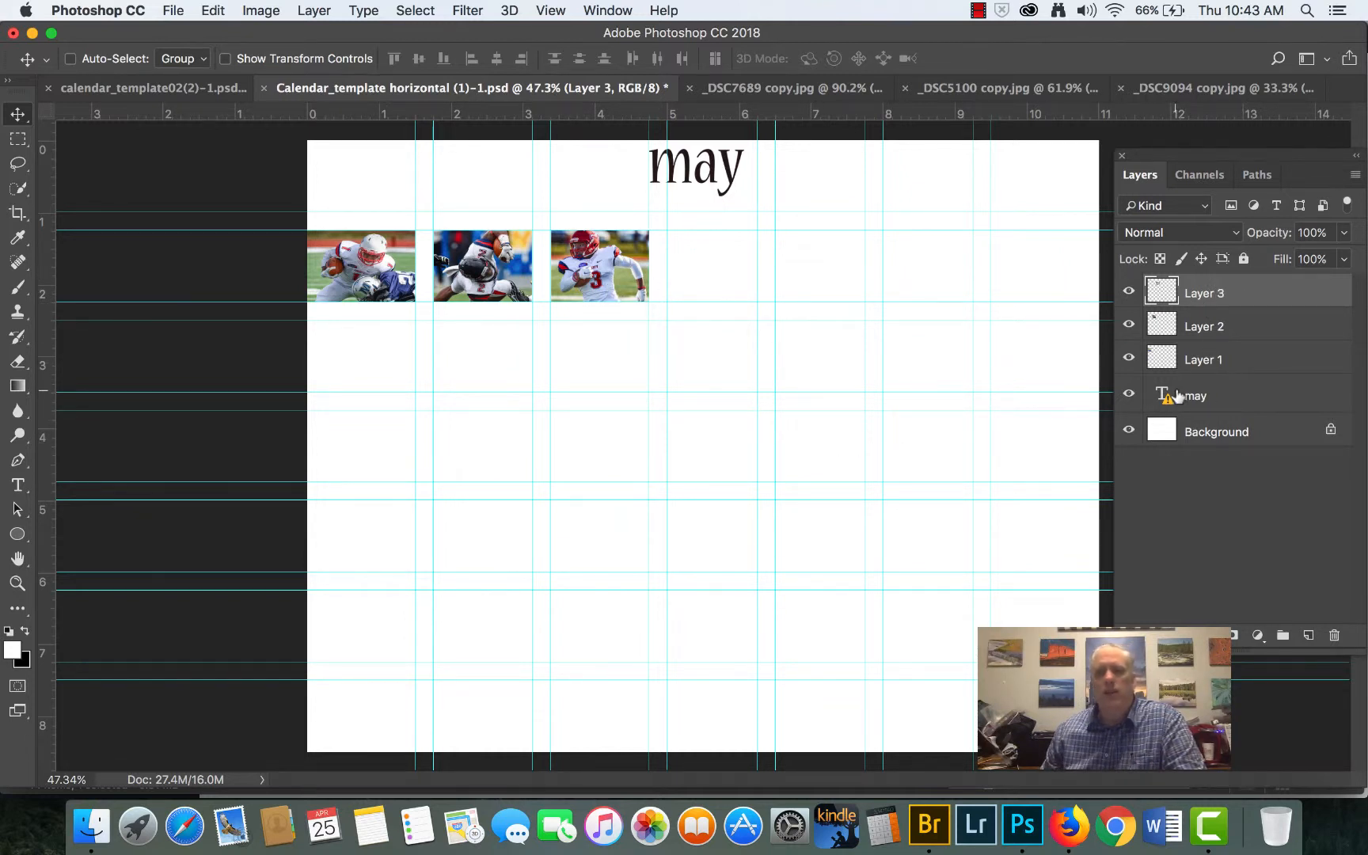
mouse_move(1177, 396)
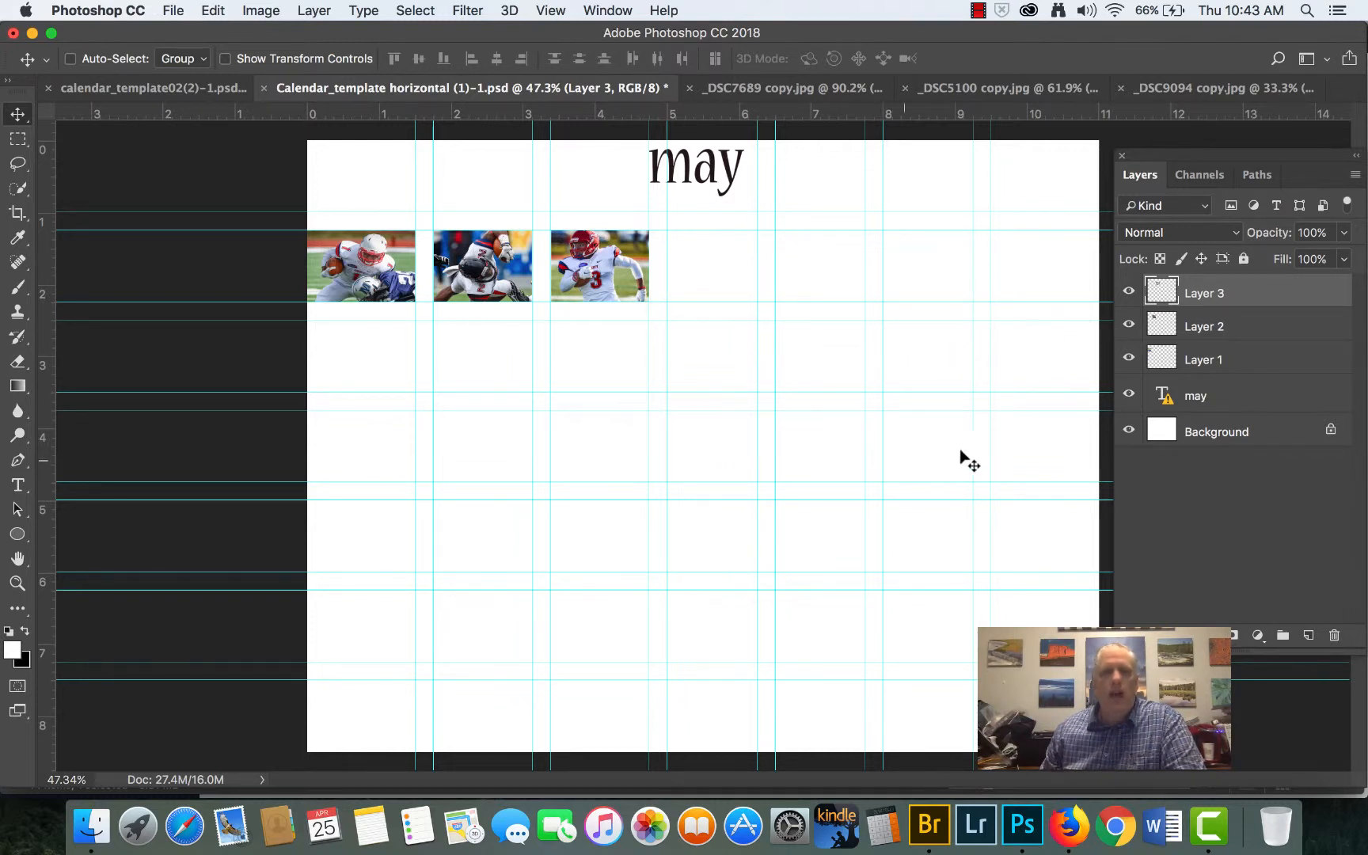
click(115, 89)
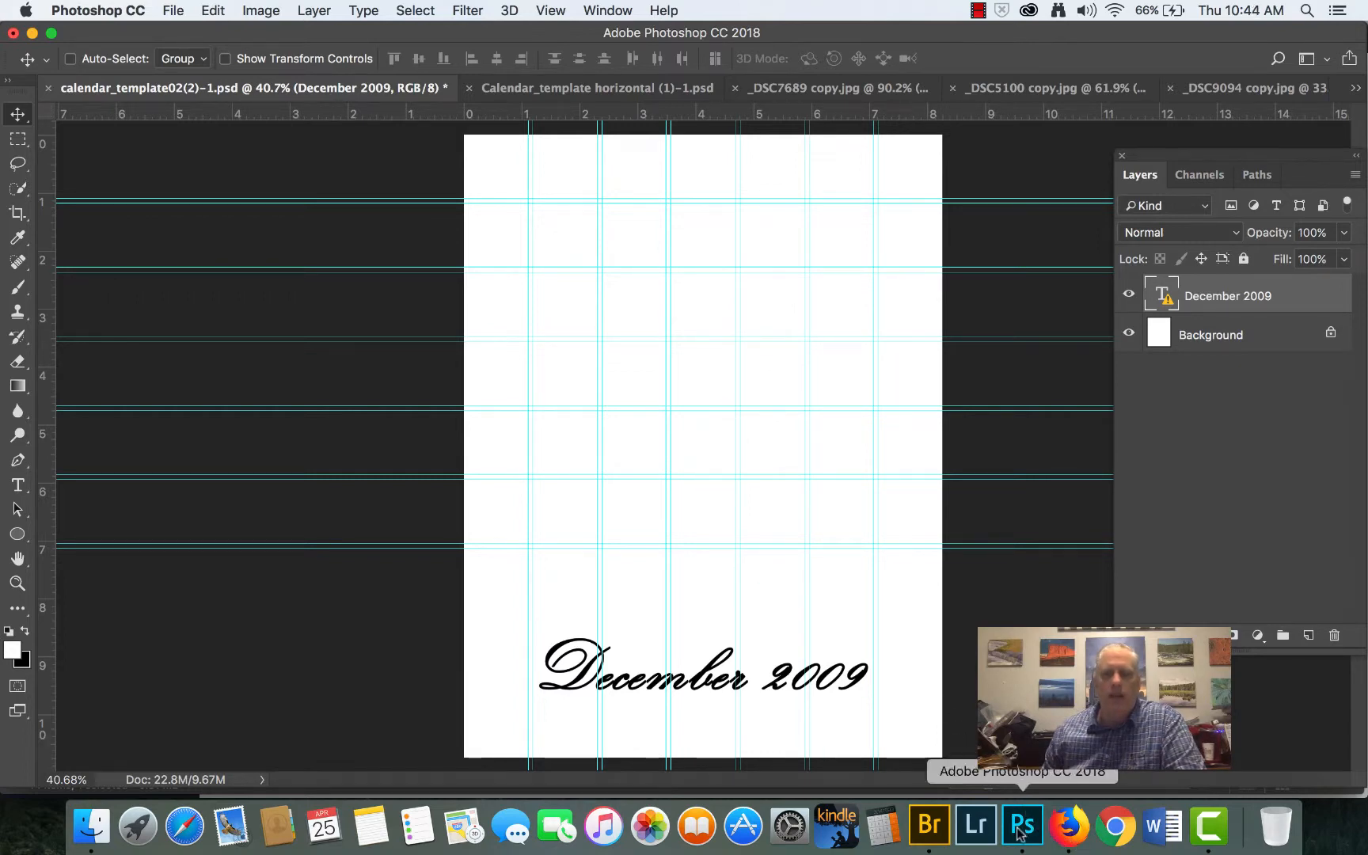
click(936, 830)
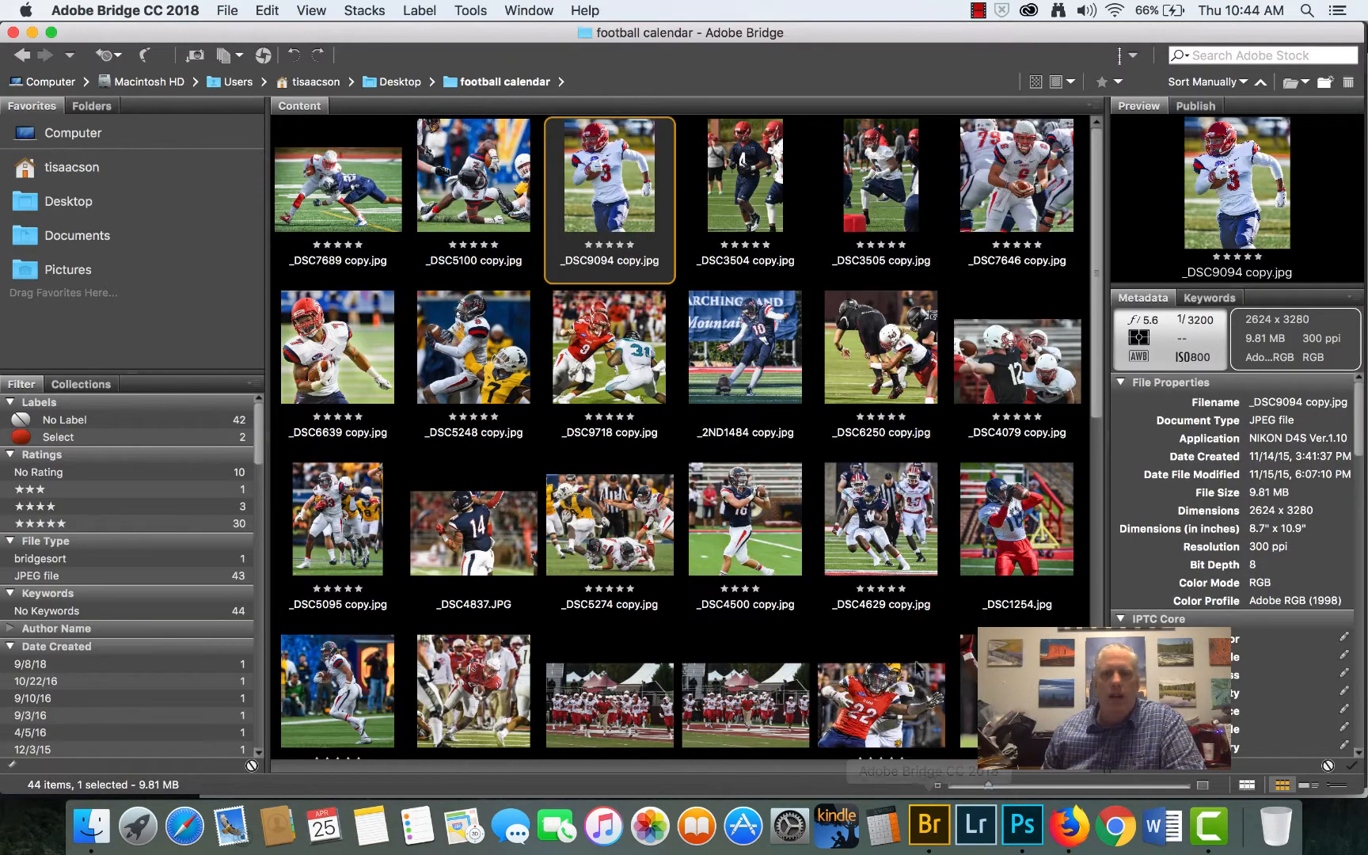
double_click(741, 166)
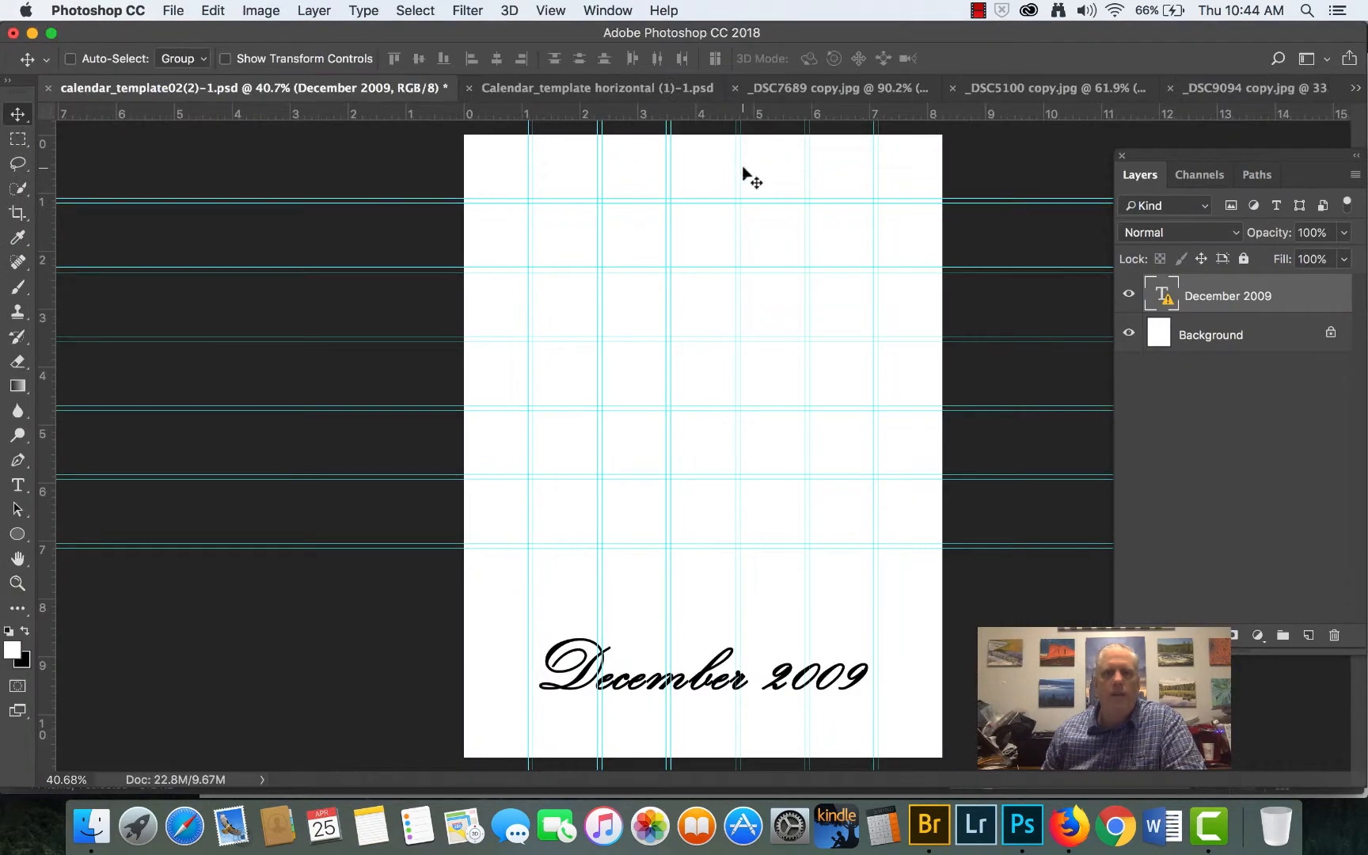
- Crop the number 4 player photo at the 1:1 (Square) ratio, framing the helmet, jersey and both gloves
click(17, 212)
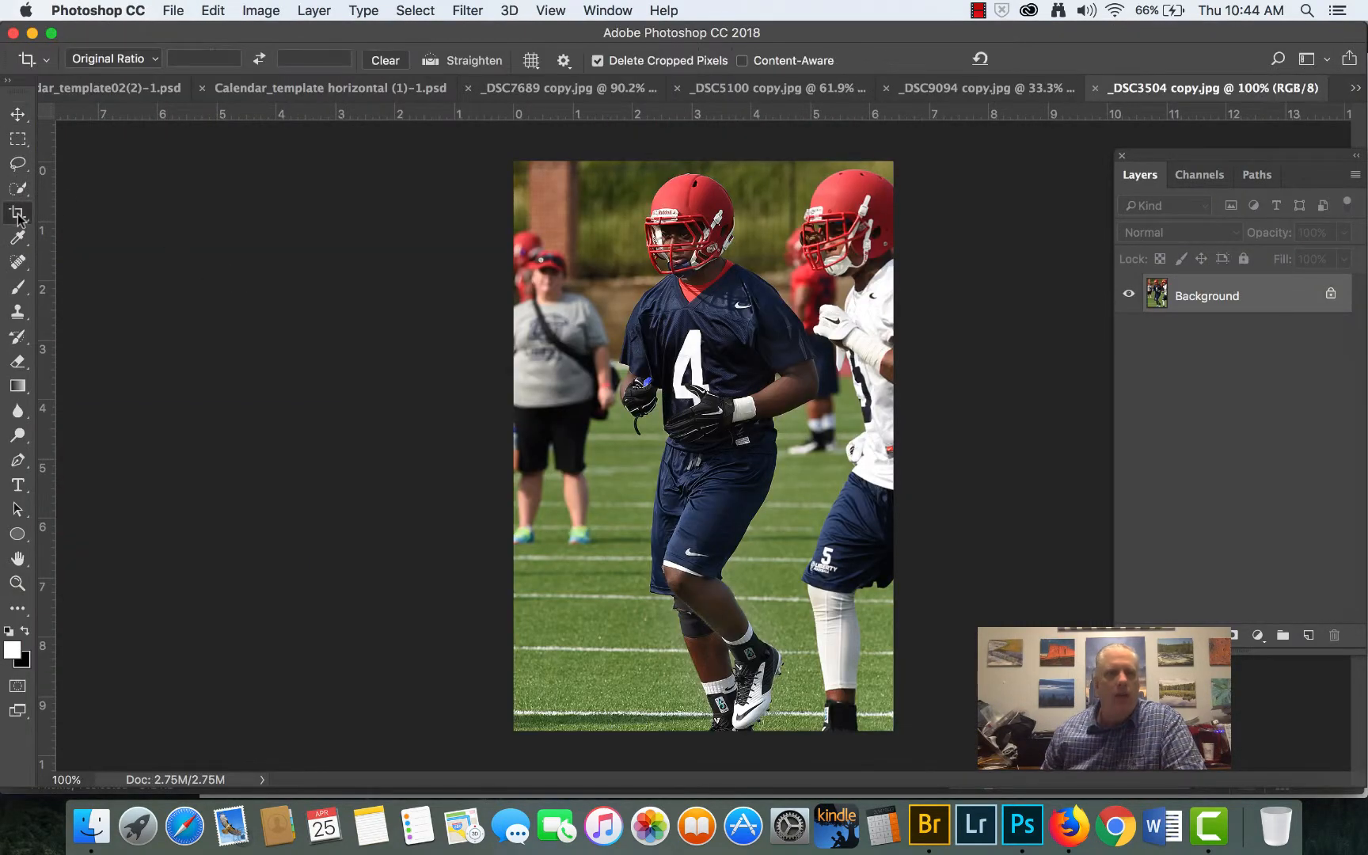
click(109, 60)
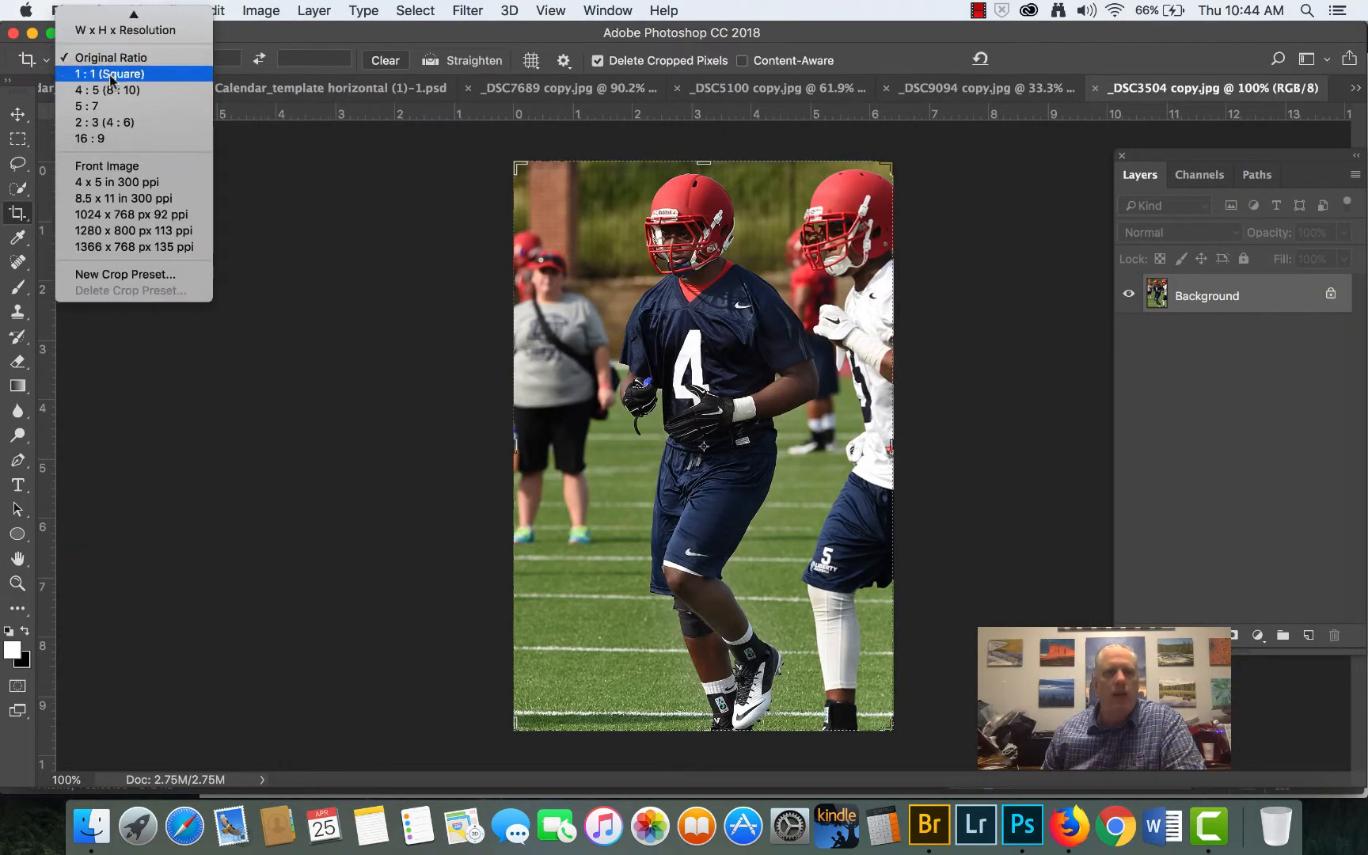
click(107, 73)
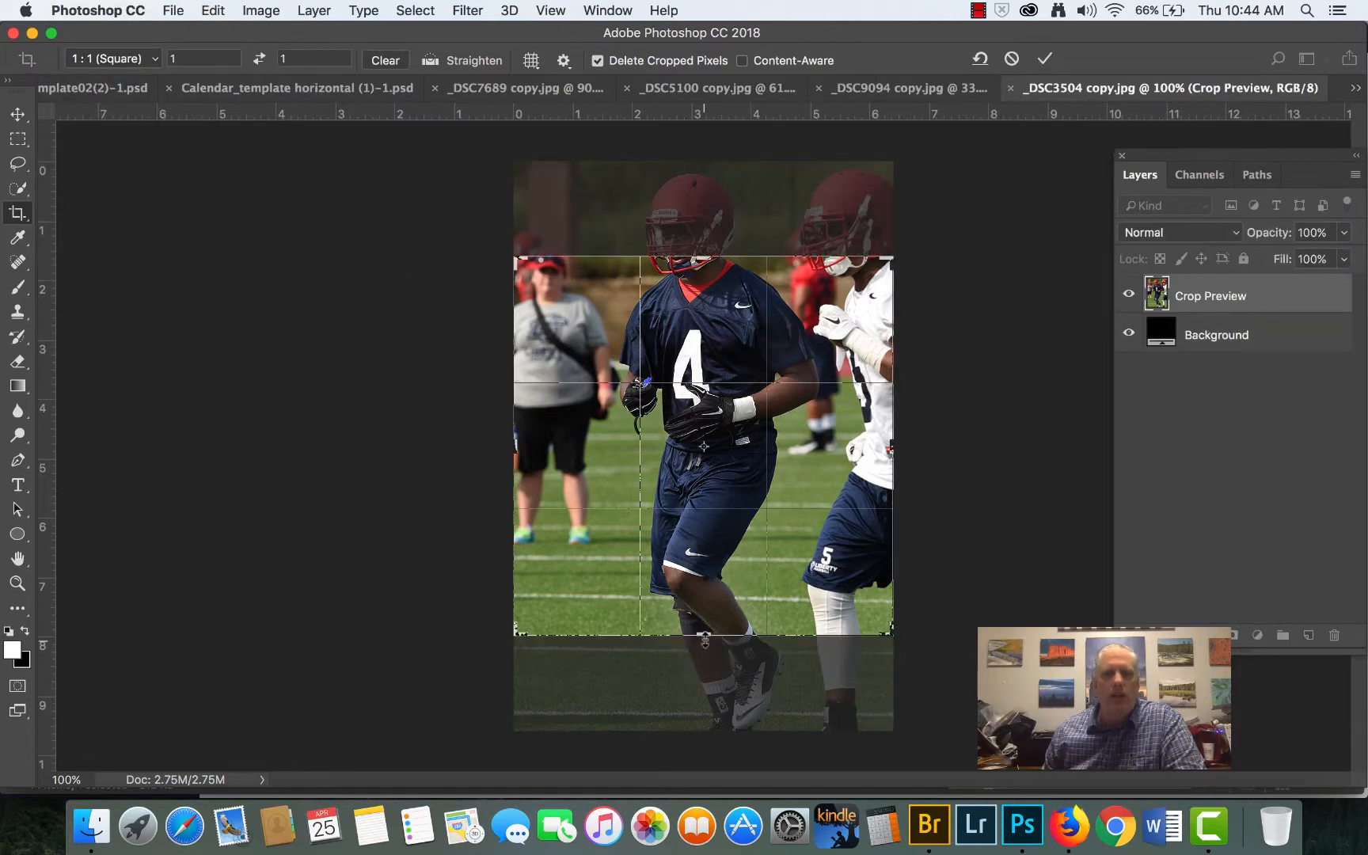
drag(705, 638, 699, 575)
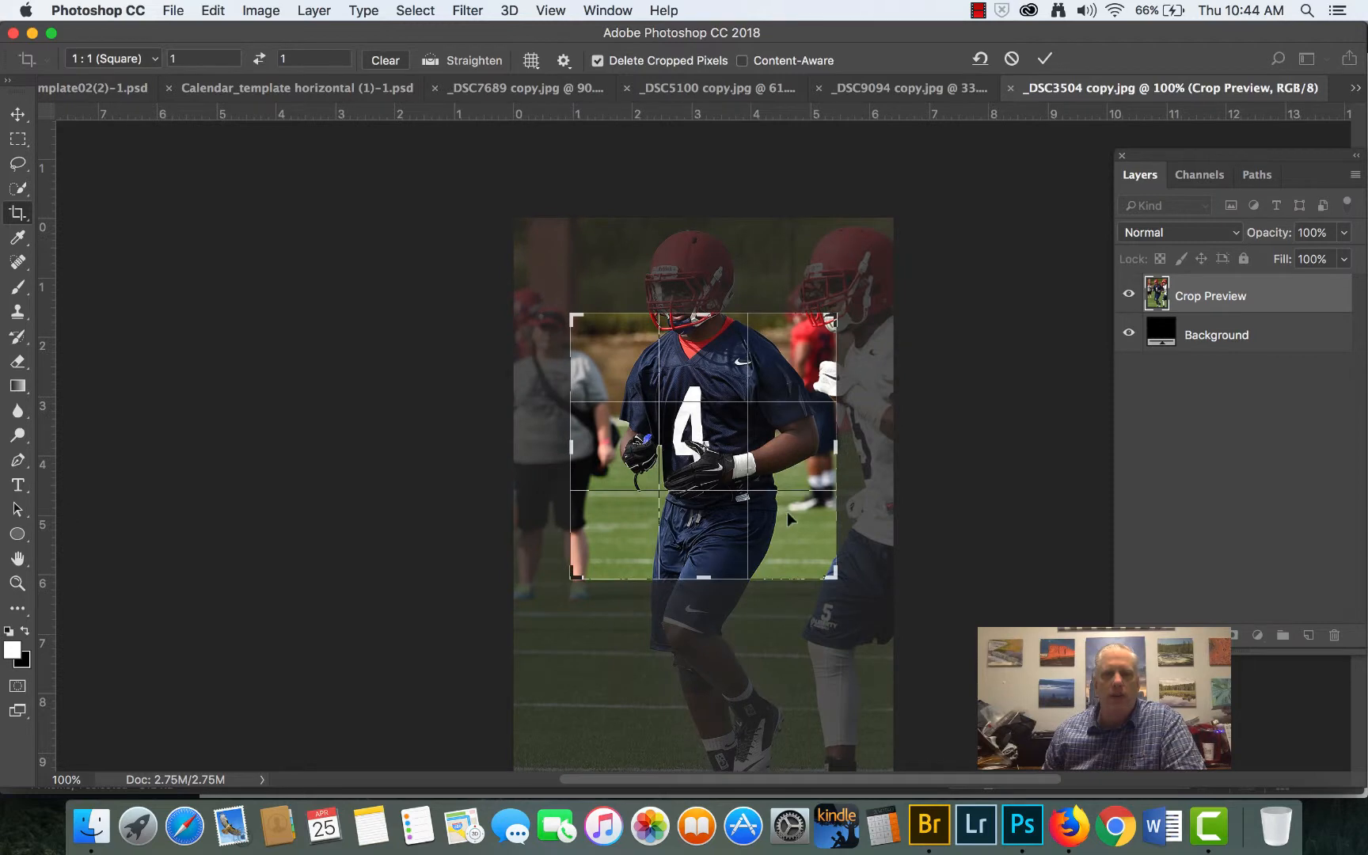
drag(787, 512, 774, 598)
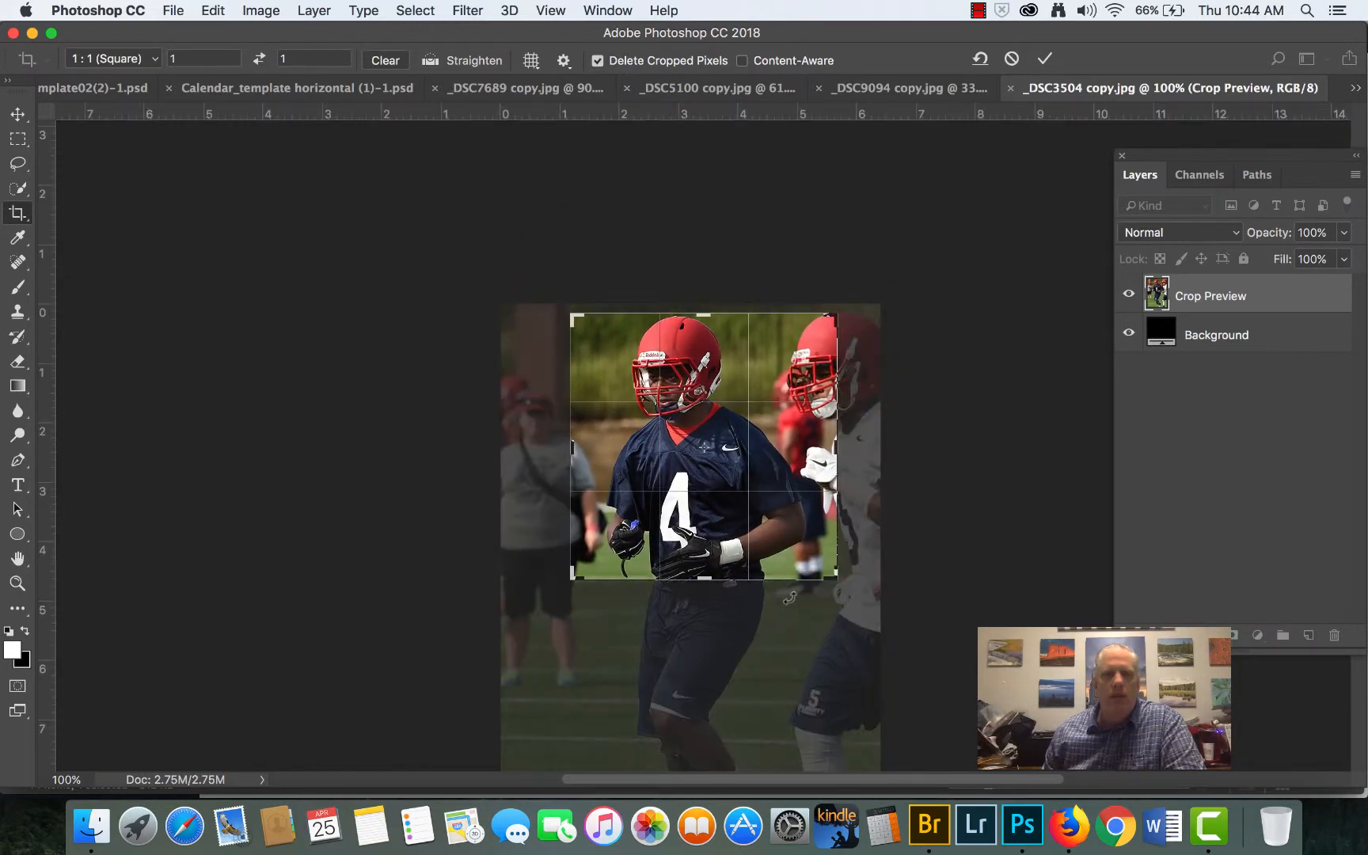
drag(795, 554, 803, 543)
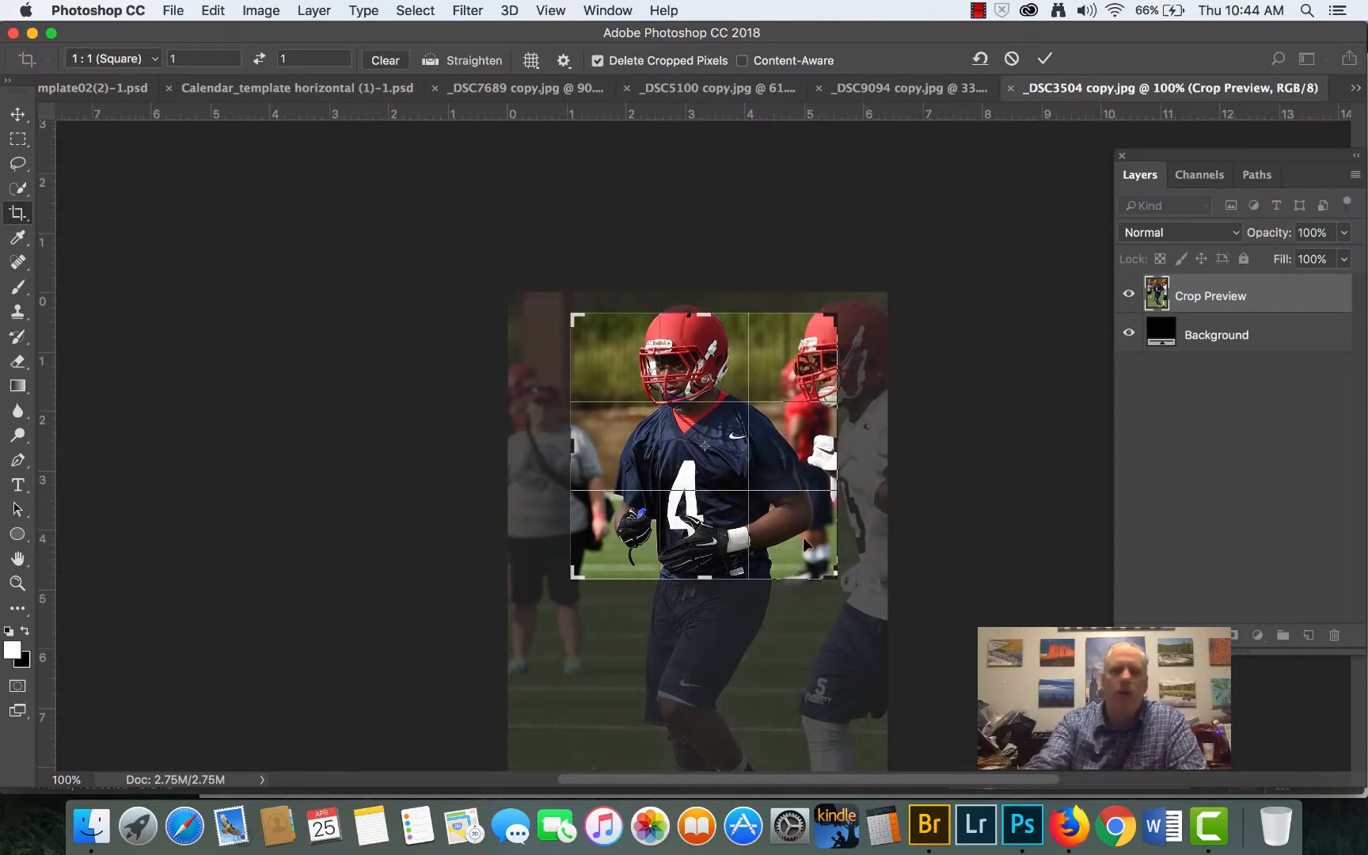
key(Return)
key(super+0)
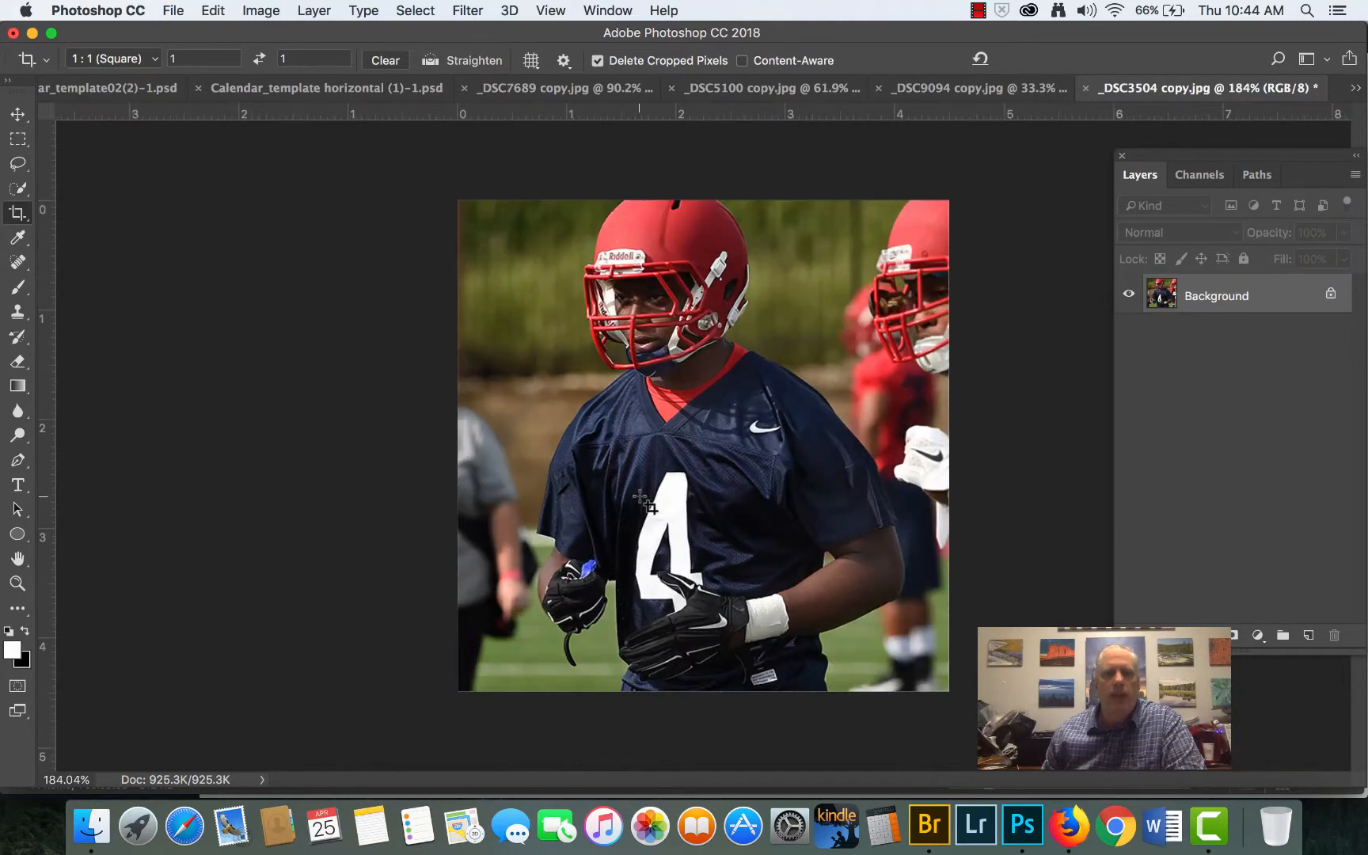
- Copy the cropped number 4 photo into calendar_template02(2)-1.psd, scale it to about 51.8% and place it over the second row's fourth-column cell
click(18, 115)
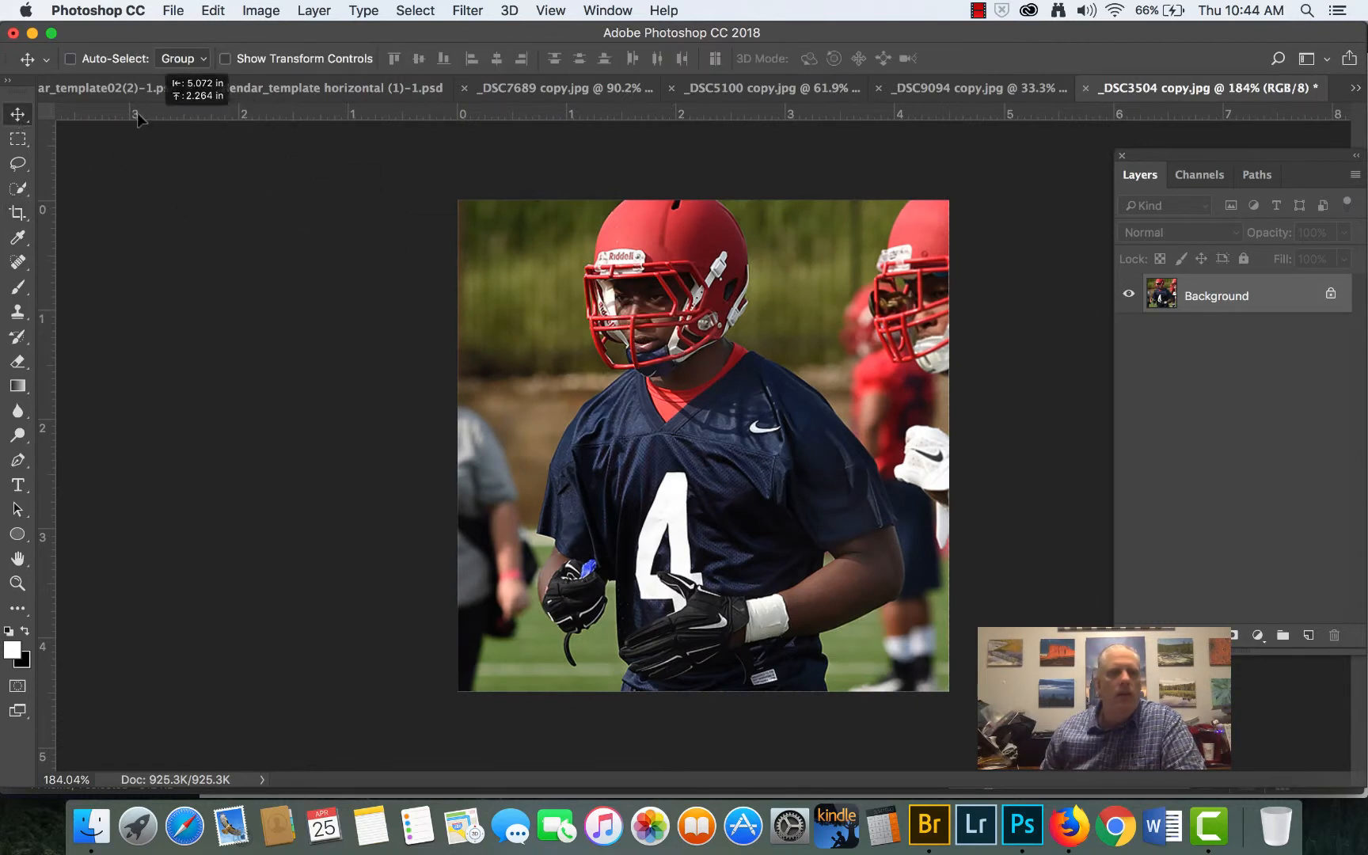
click(111, 89)
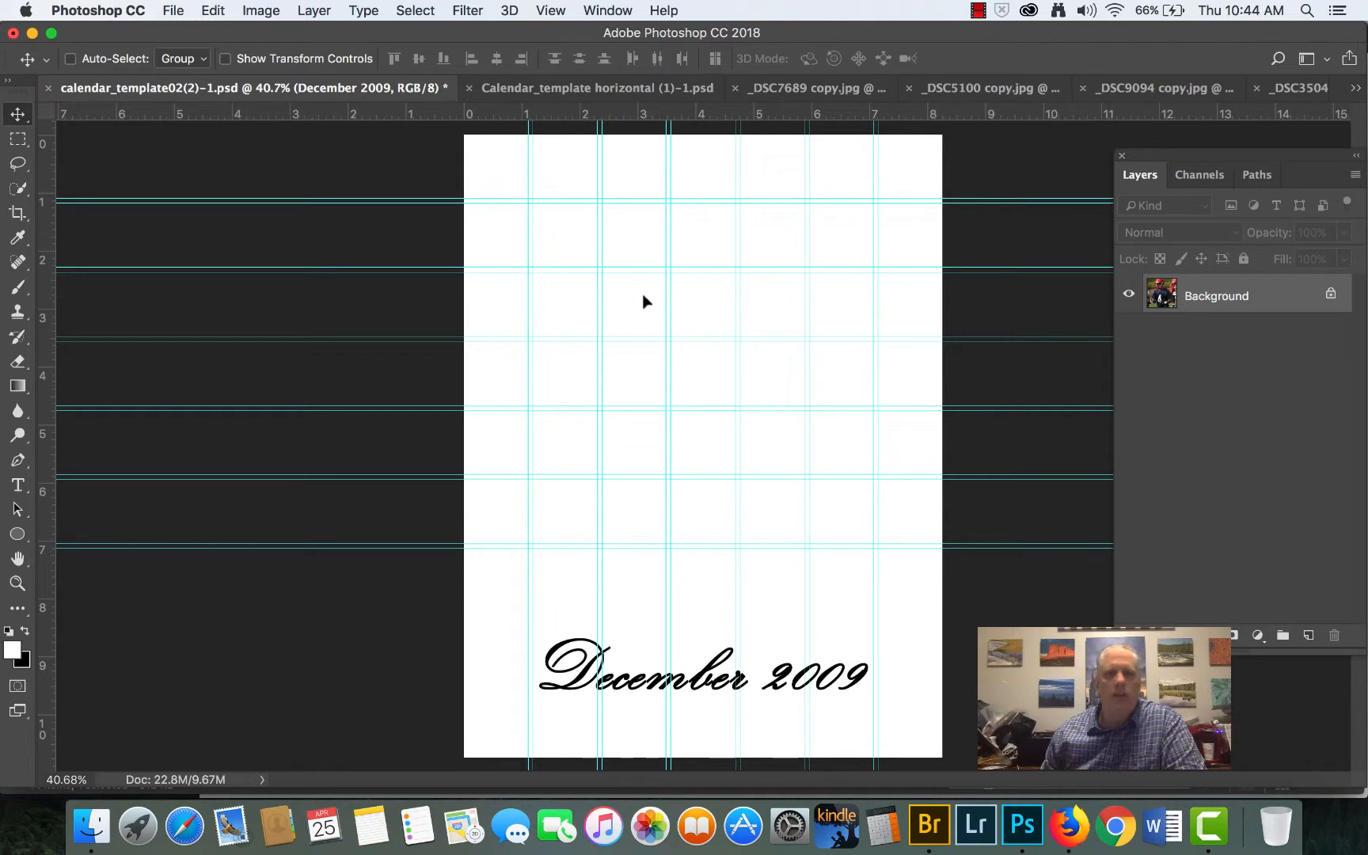
drag(643, 300, 644, 300)
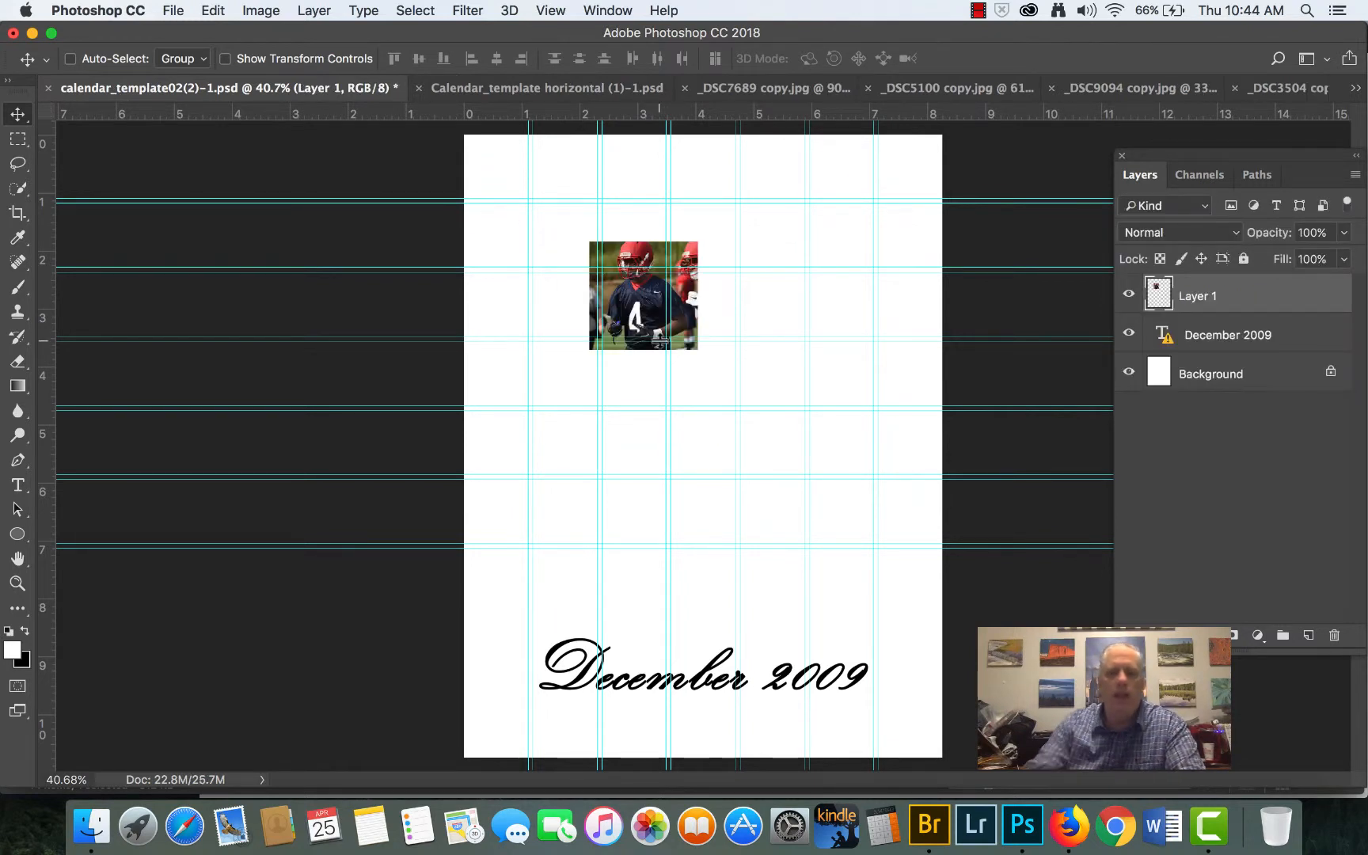
key(super+t)
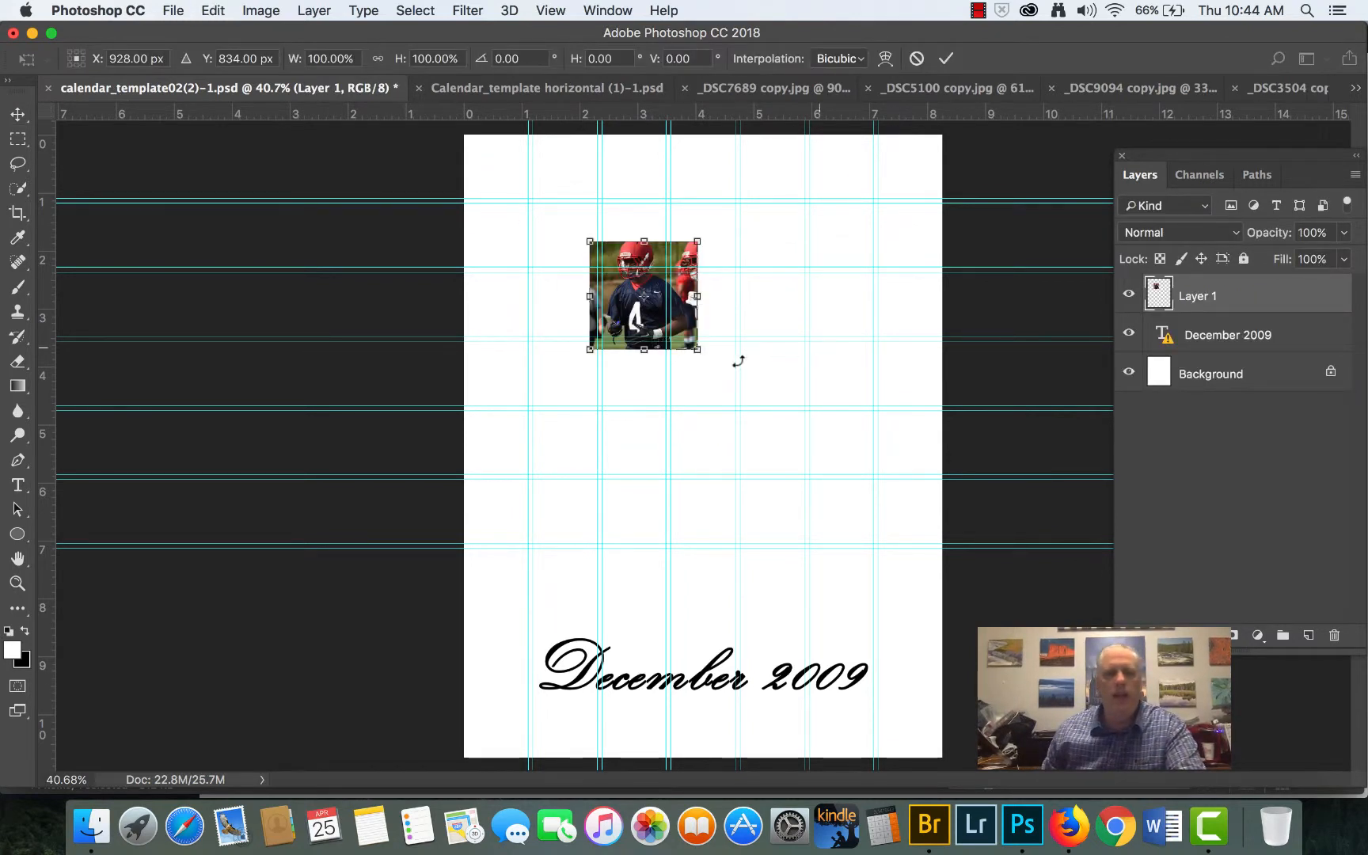
drag(590, 351, 718, 225)
- Align the number 4 photo's upper-right corner with its cell's guides, enlarge it proportionally to fill the cell, and apply the transform
scroll(698, 231, up, 6)
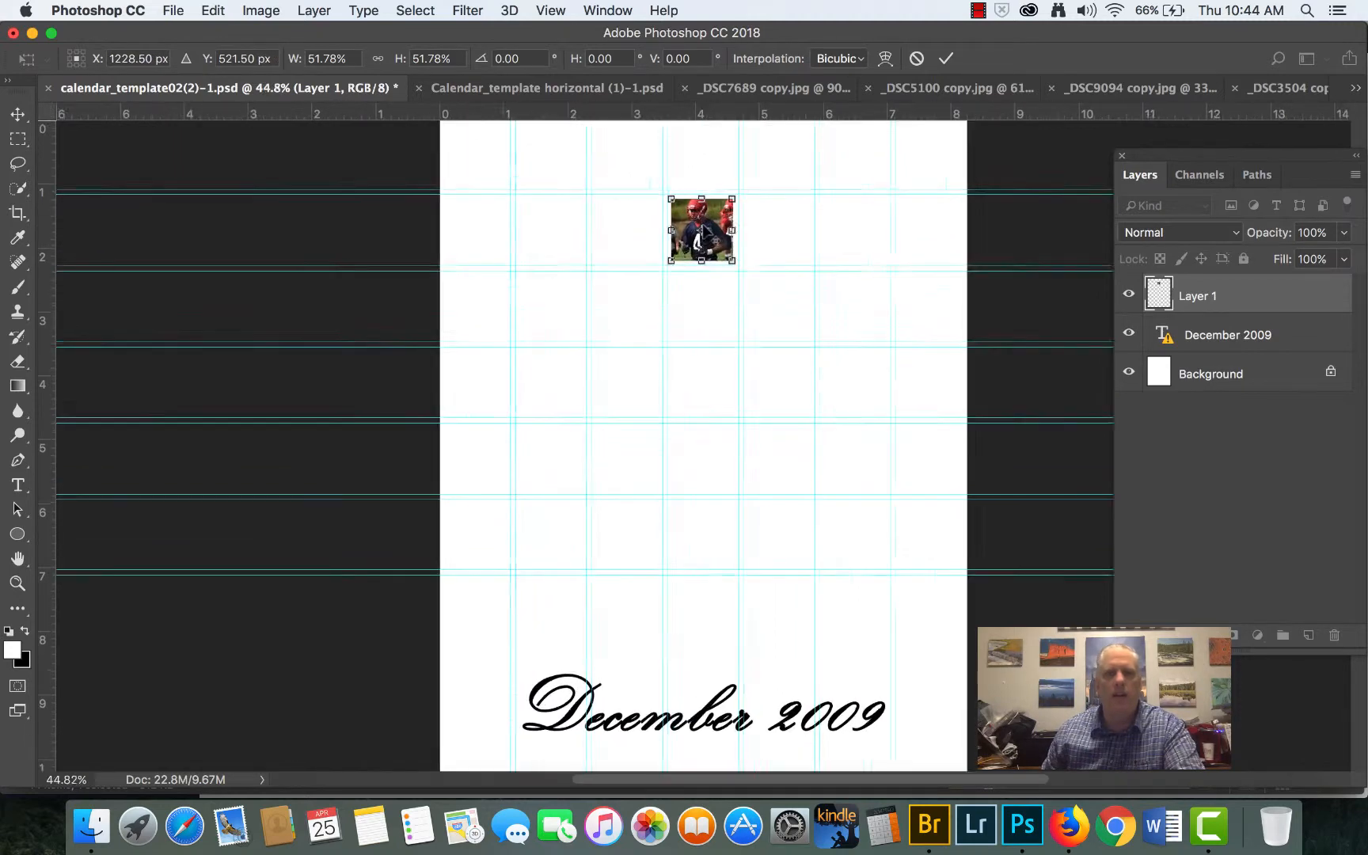
scroll(685, 237, up, 6)
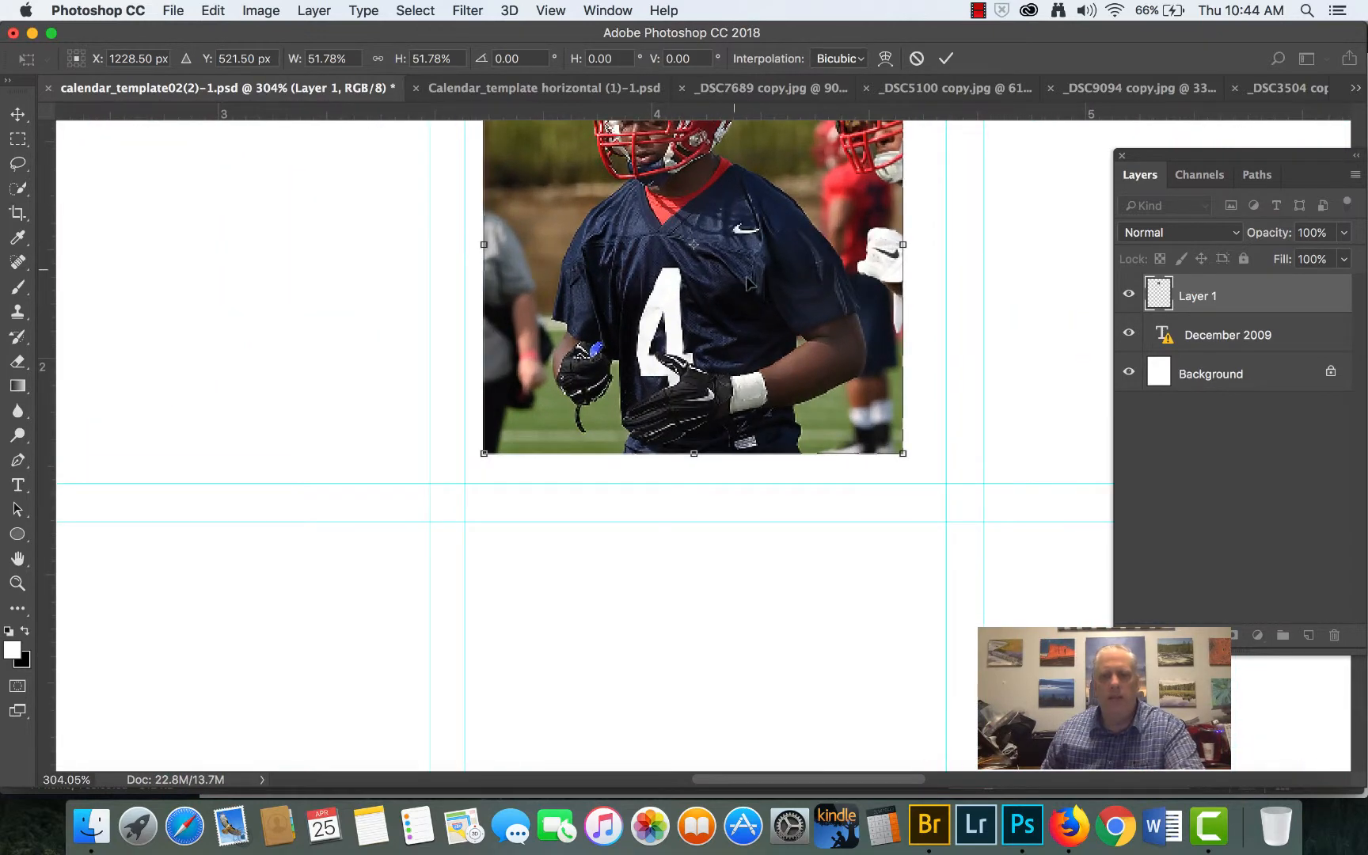
drag(748, 283, 689, 470)
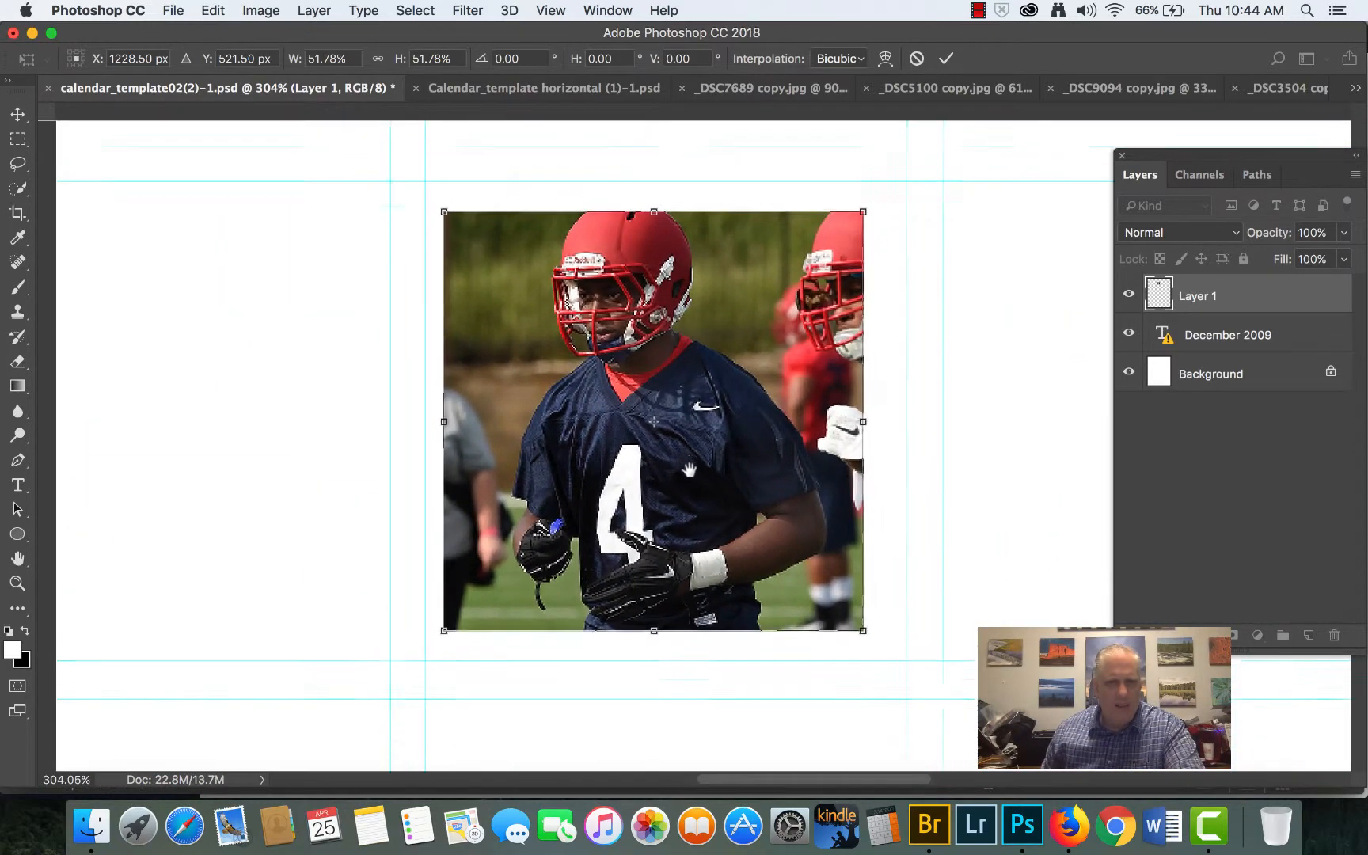
scroll(689, 471, up, 2)
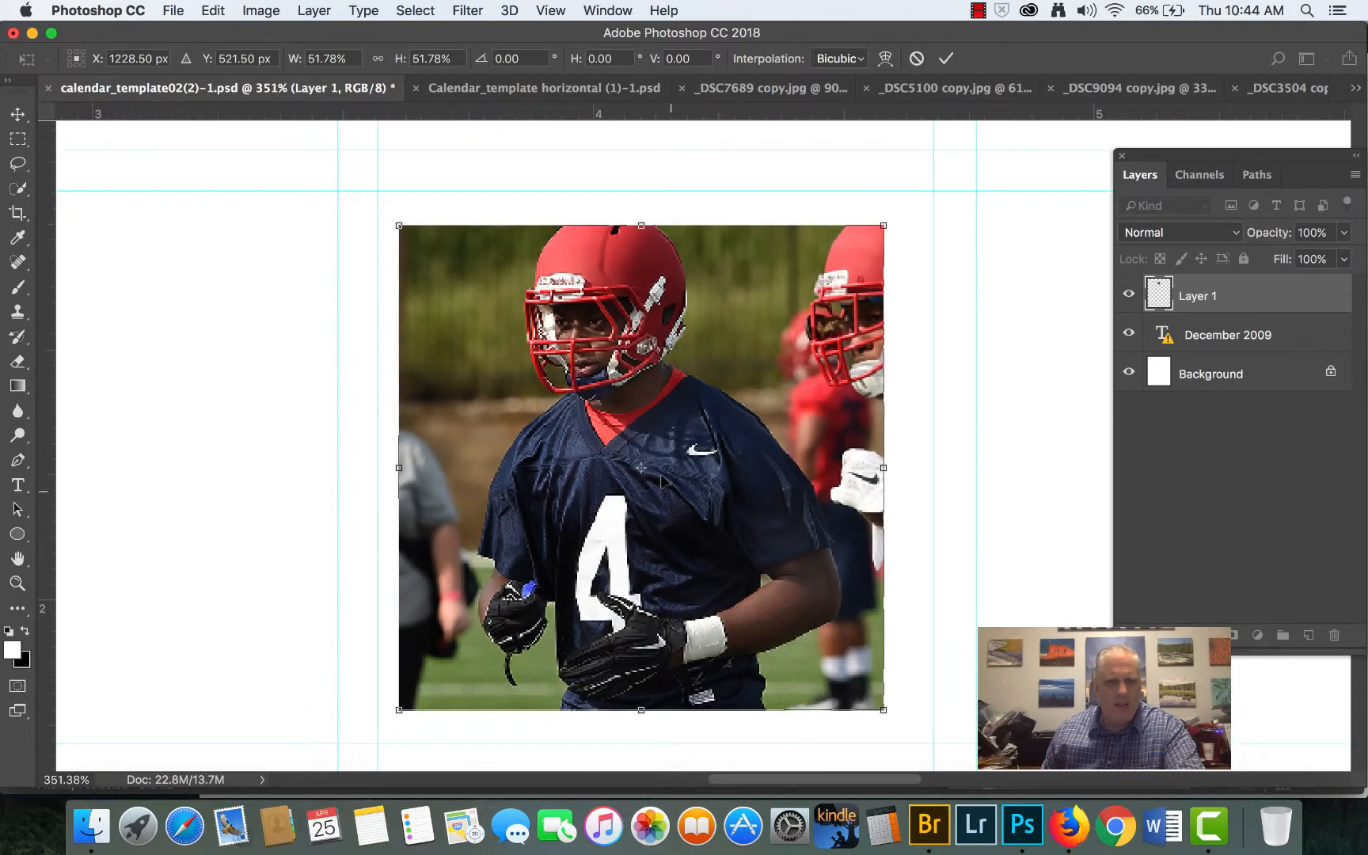
drag(685, 382, 736, 352)
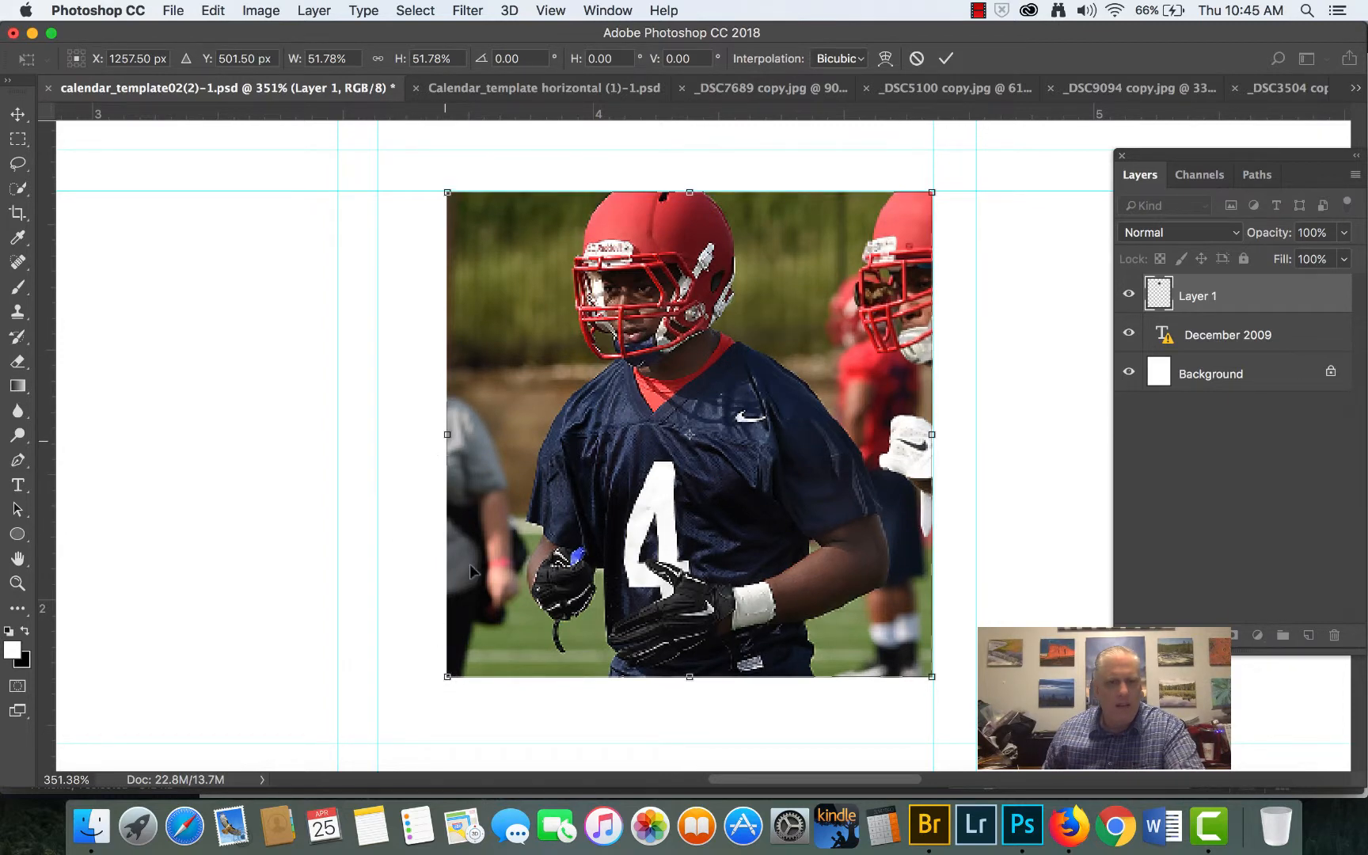
drag(441, 680, 376, 744)
key(Return)
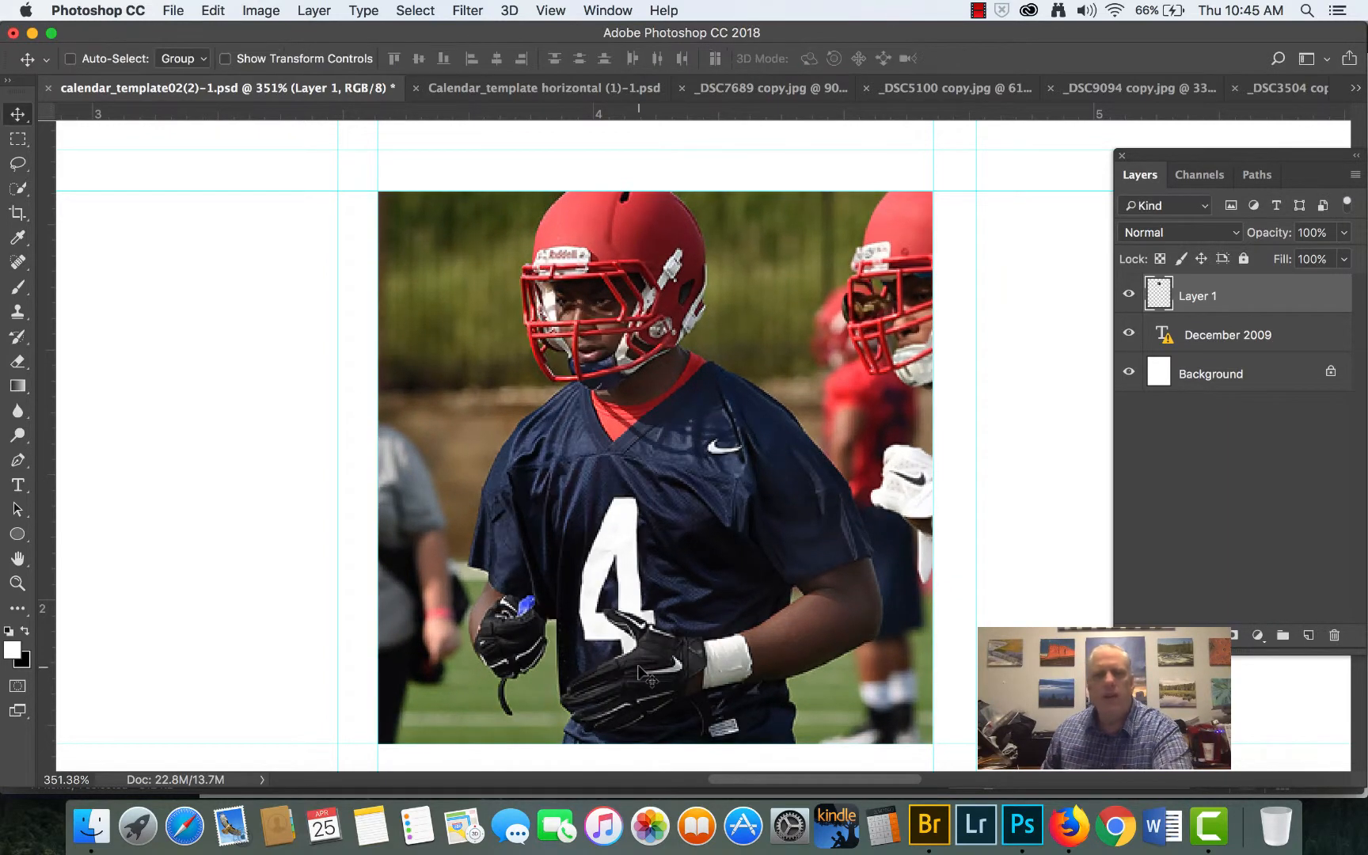
scroll(671, 619, down, 5)
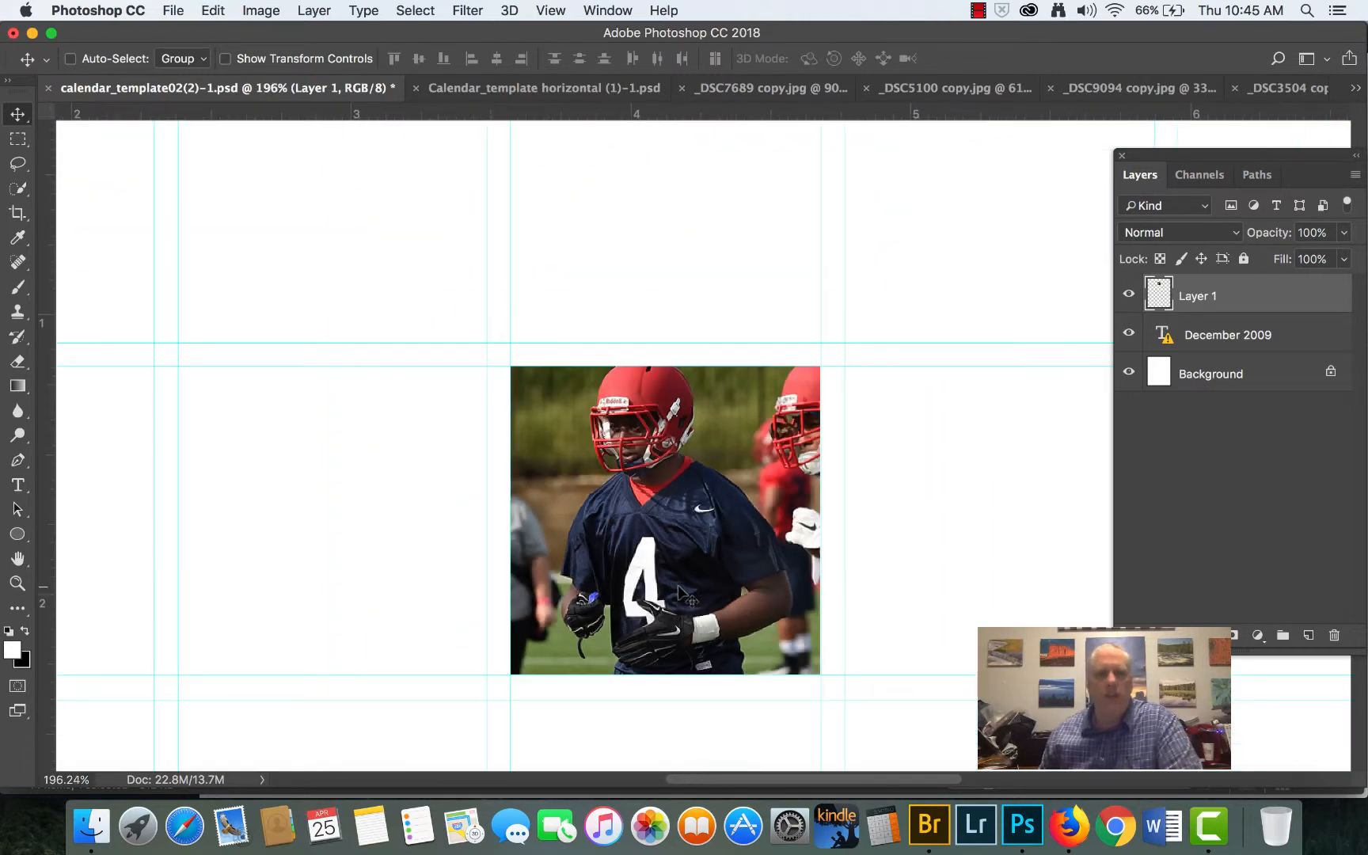
scroll(677, 595, down, 5)
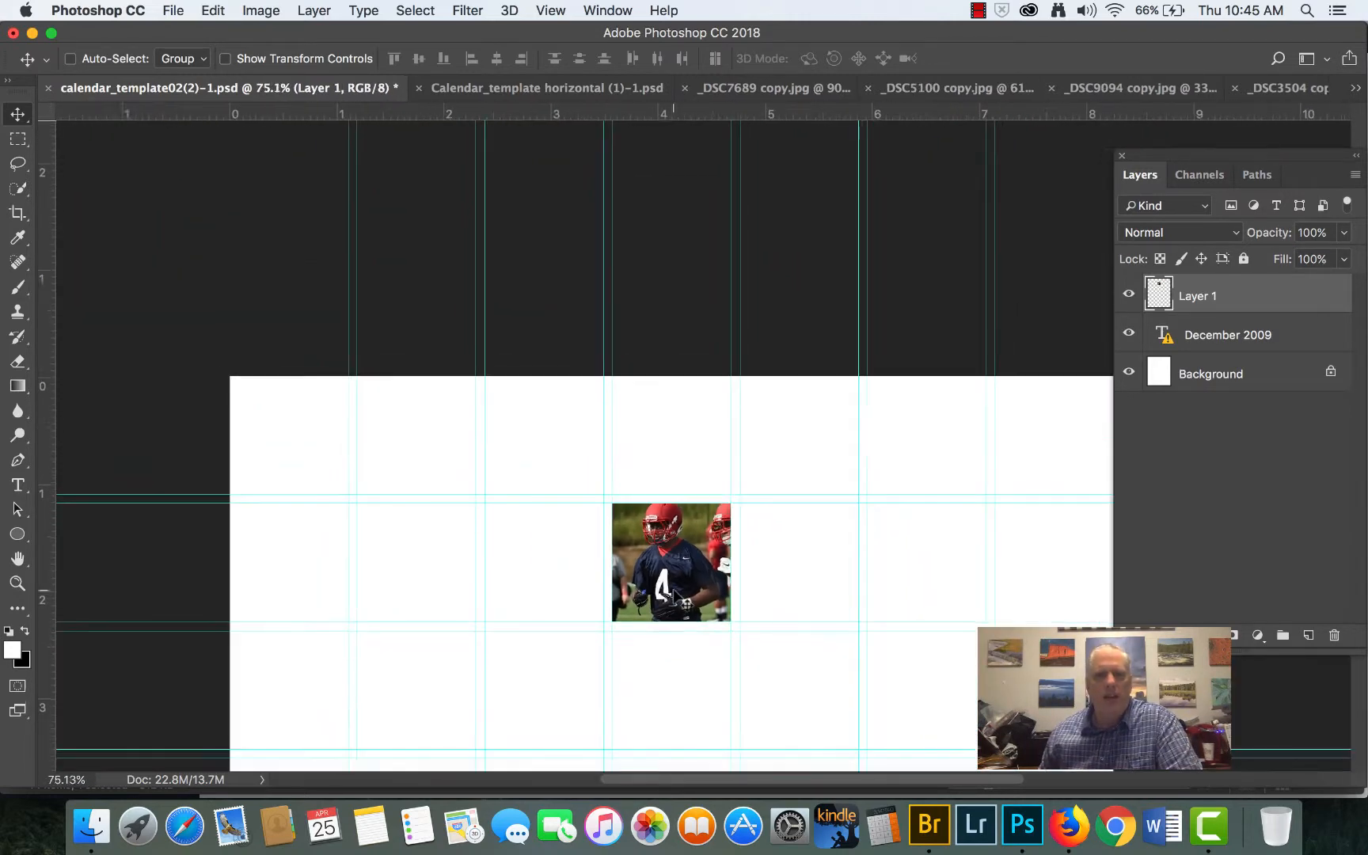
scroll(674, 595, down, 4)
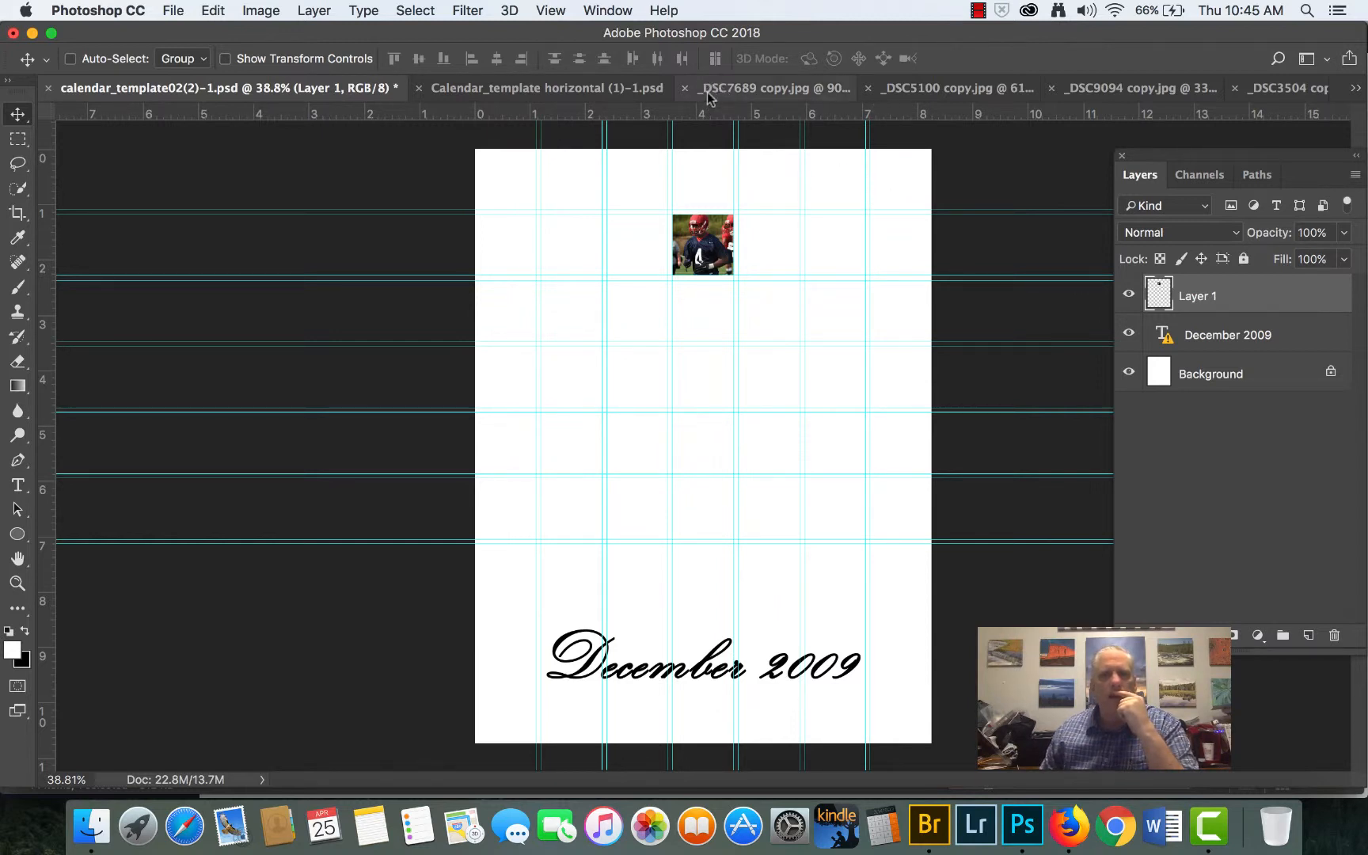
- Close the horizontal calendar template and the four player photos without saving, leaving only calendar_template02(2)-1.psd open
click(418, 88)
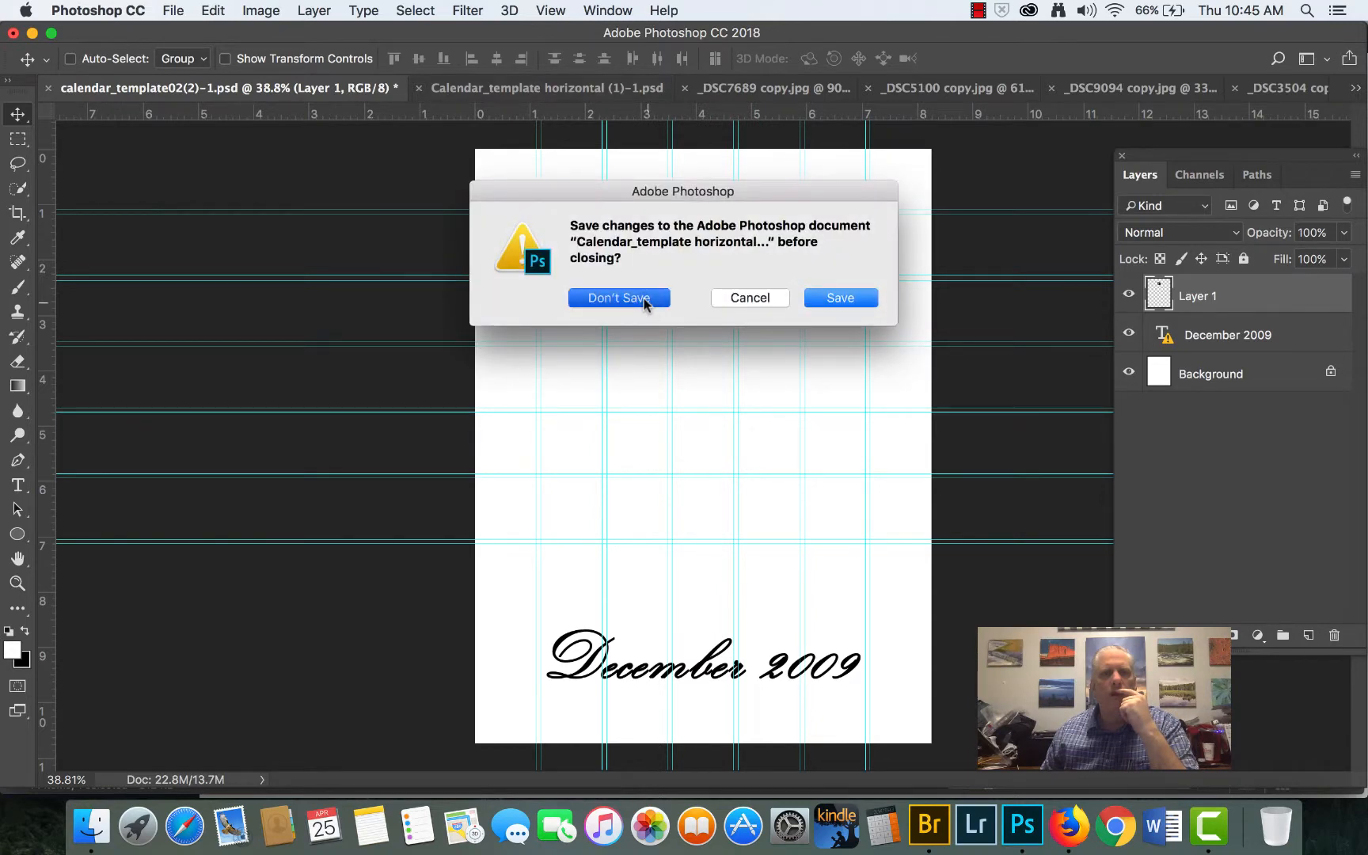
click(619, 297)
click(418, 88)
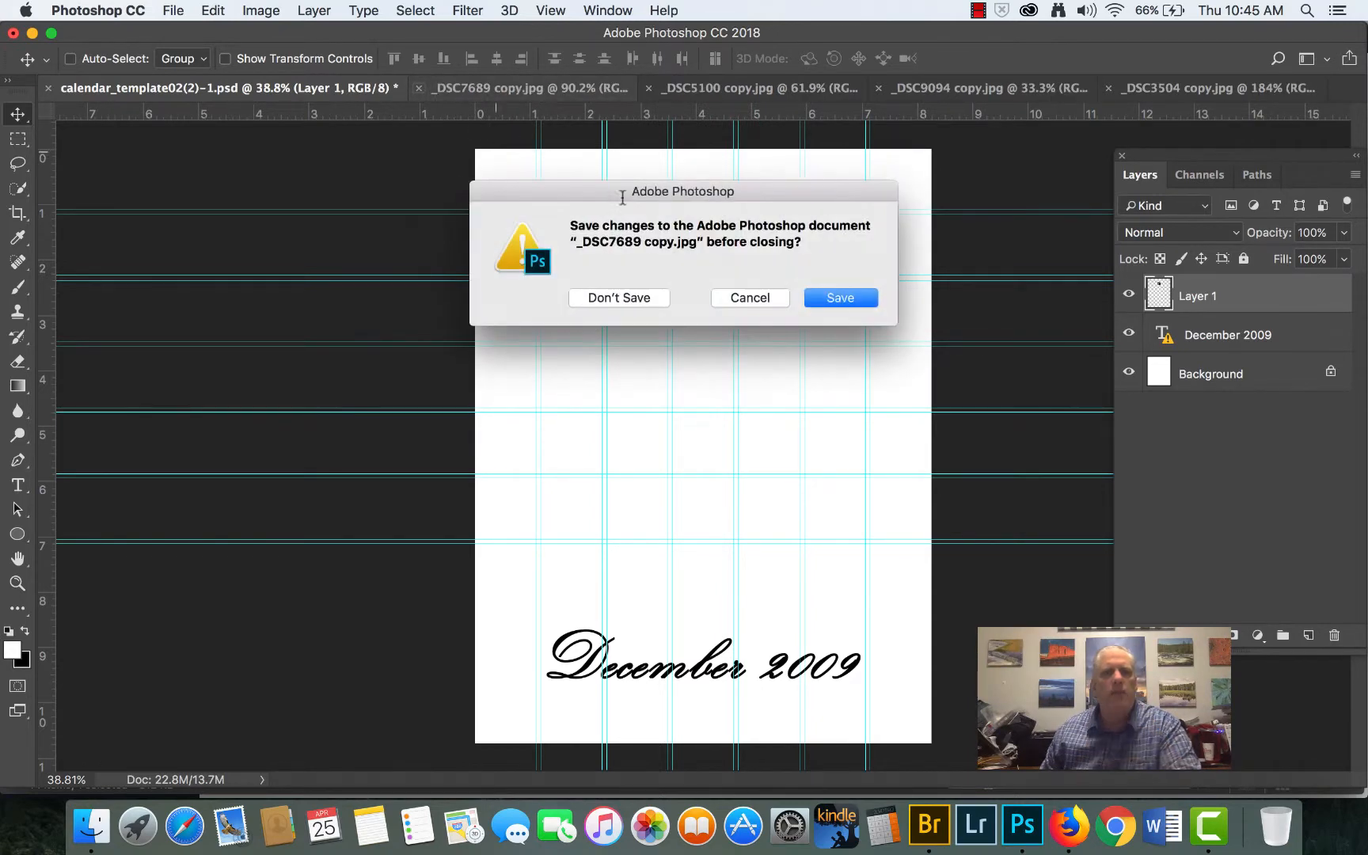
click(620, 297)
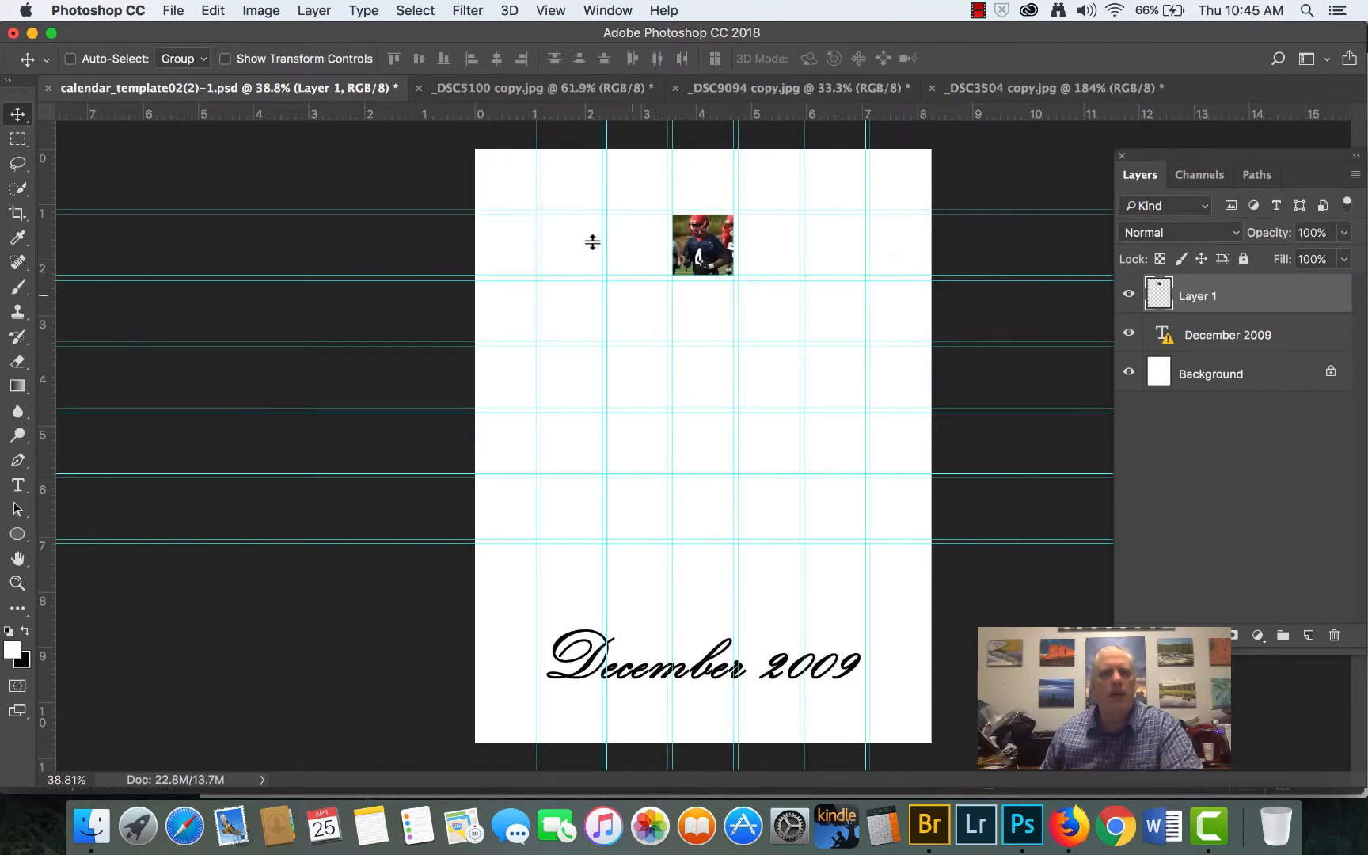
click(418, 87)
click(620, 297)
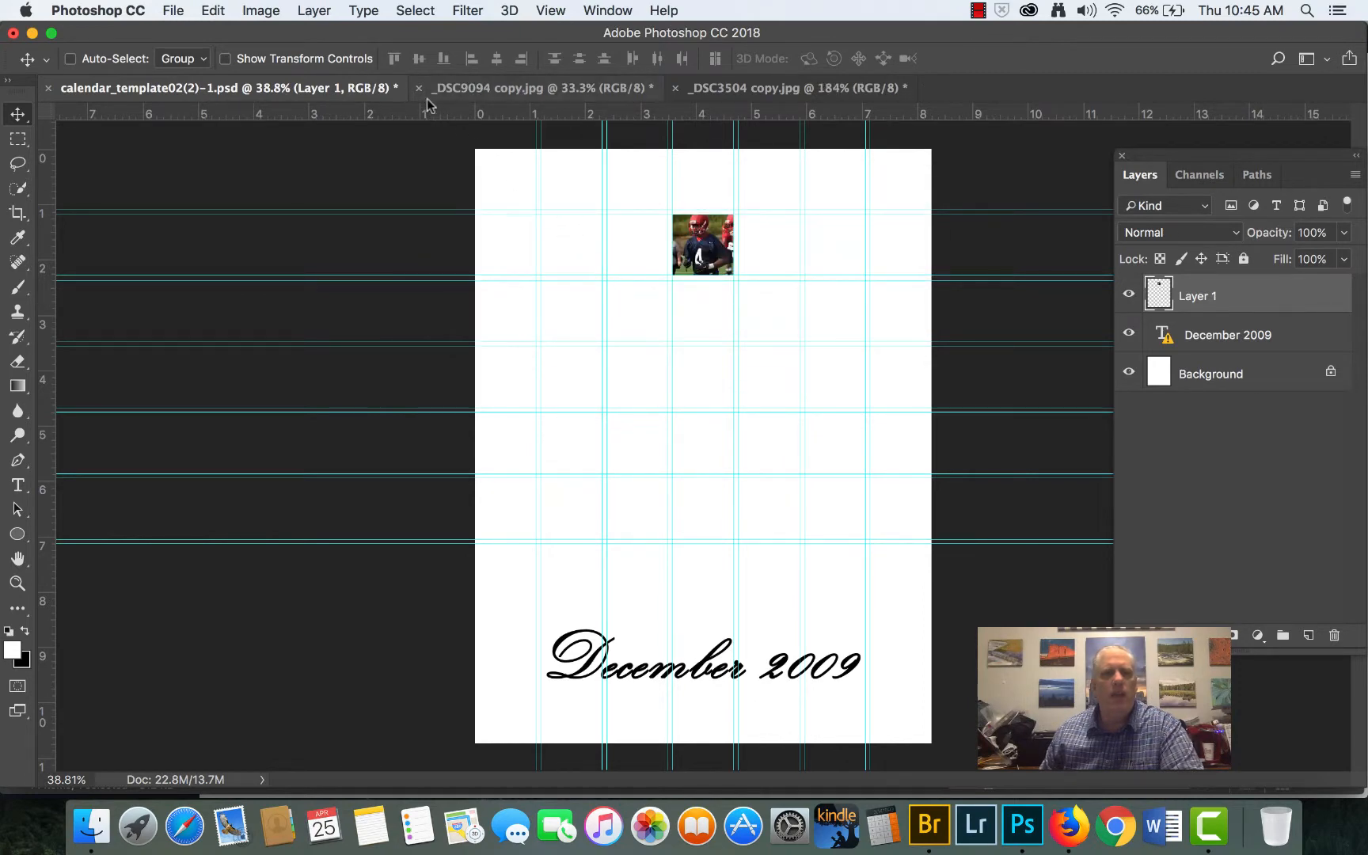
click(418, 88)
click(600, 297)
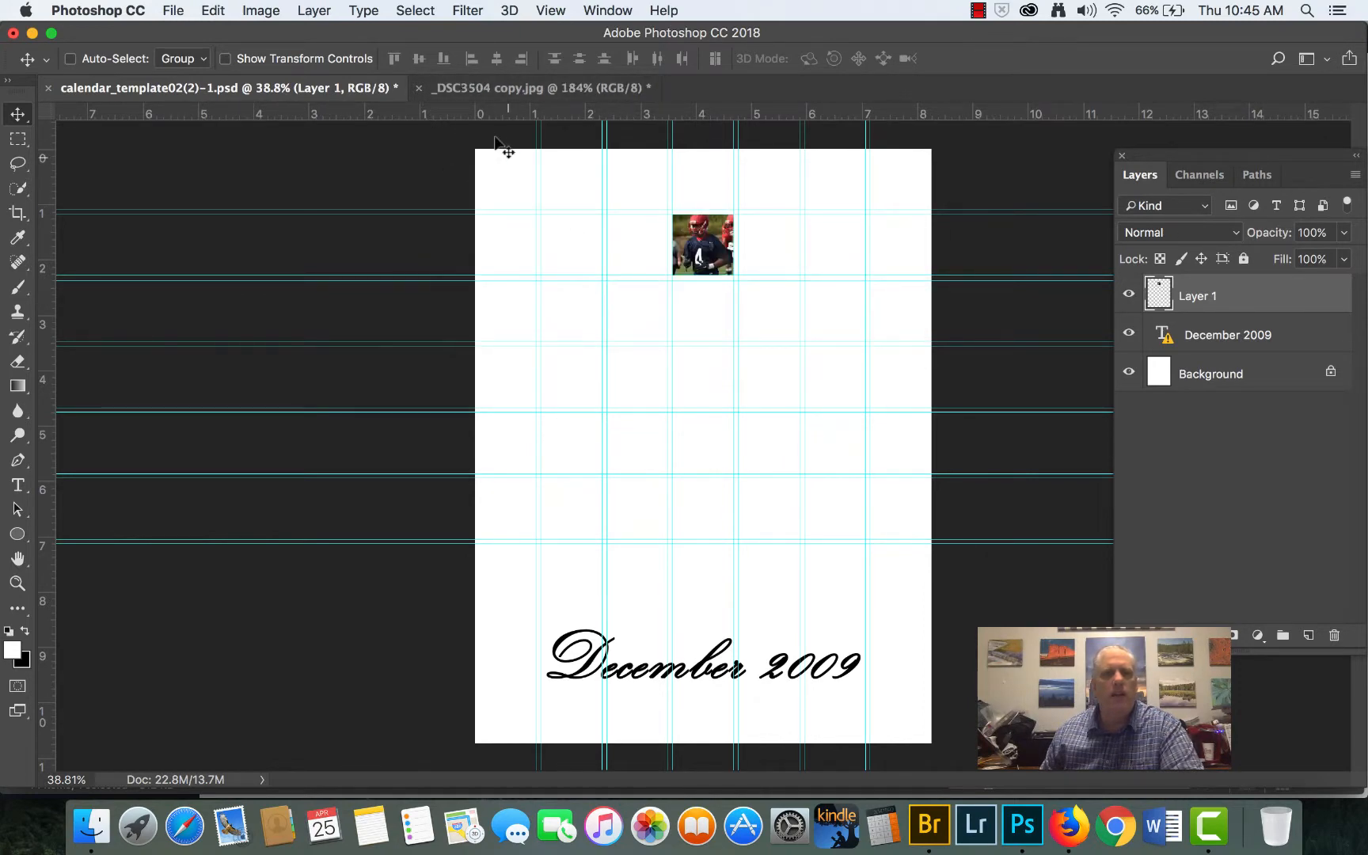
click(419, 87)
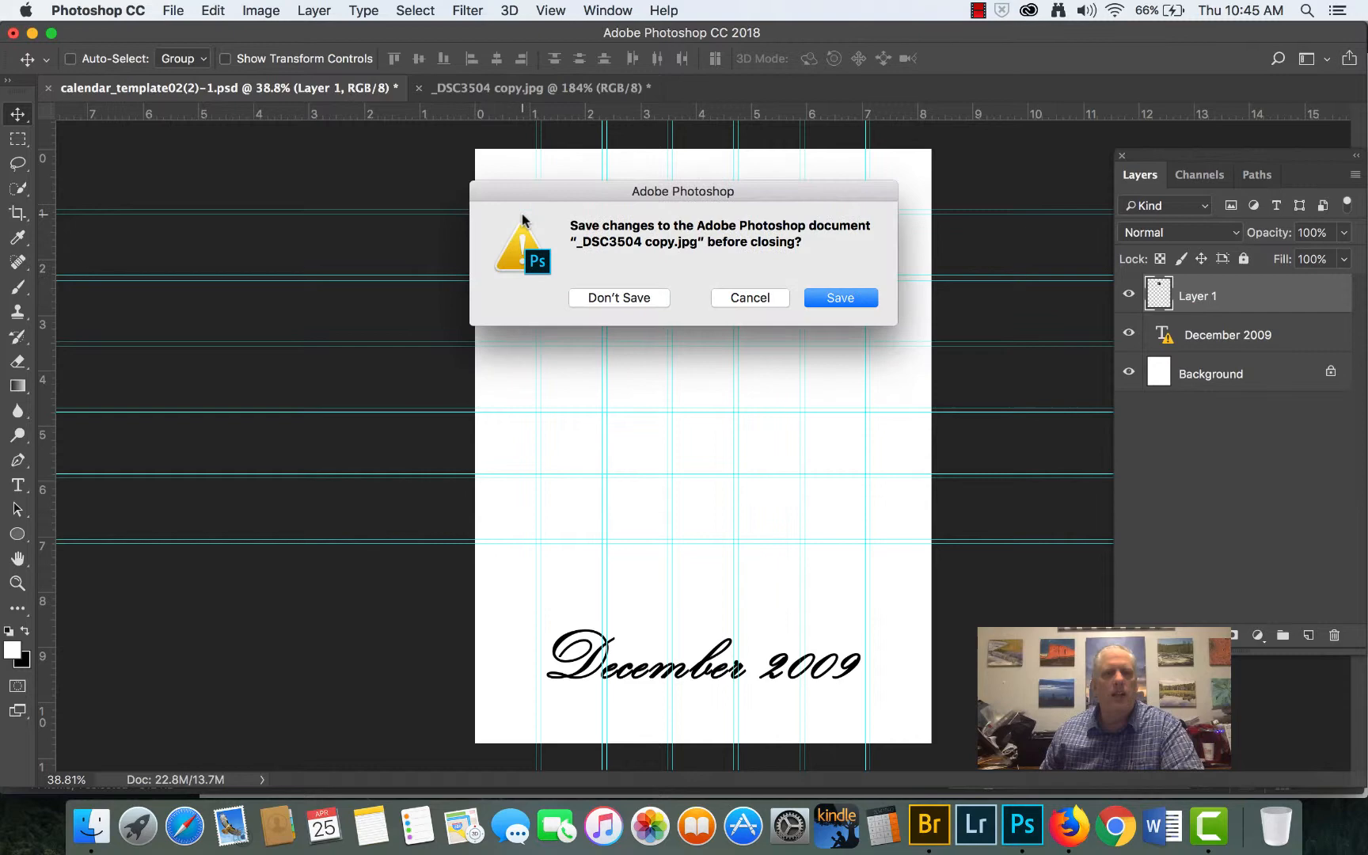
click(614, 301)
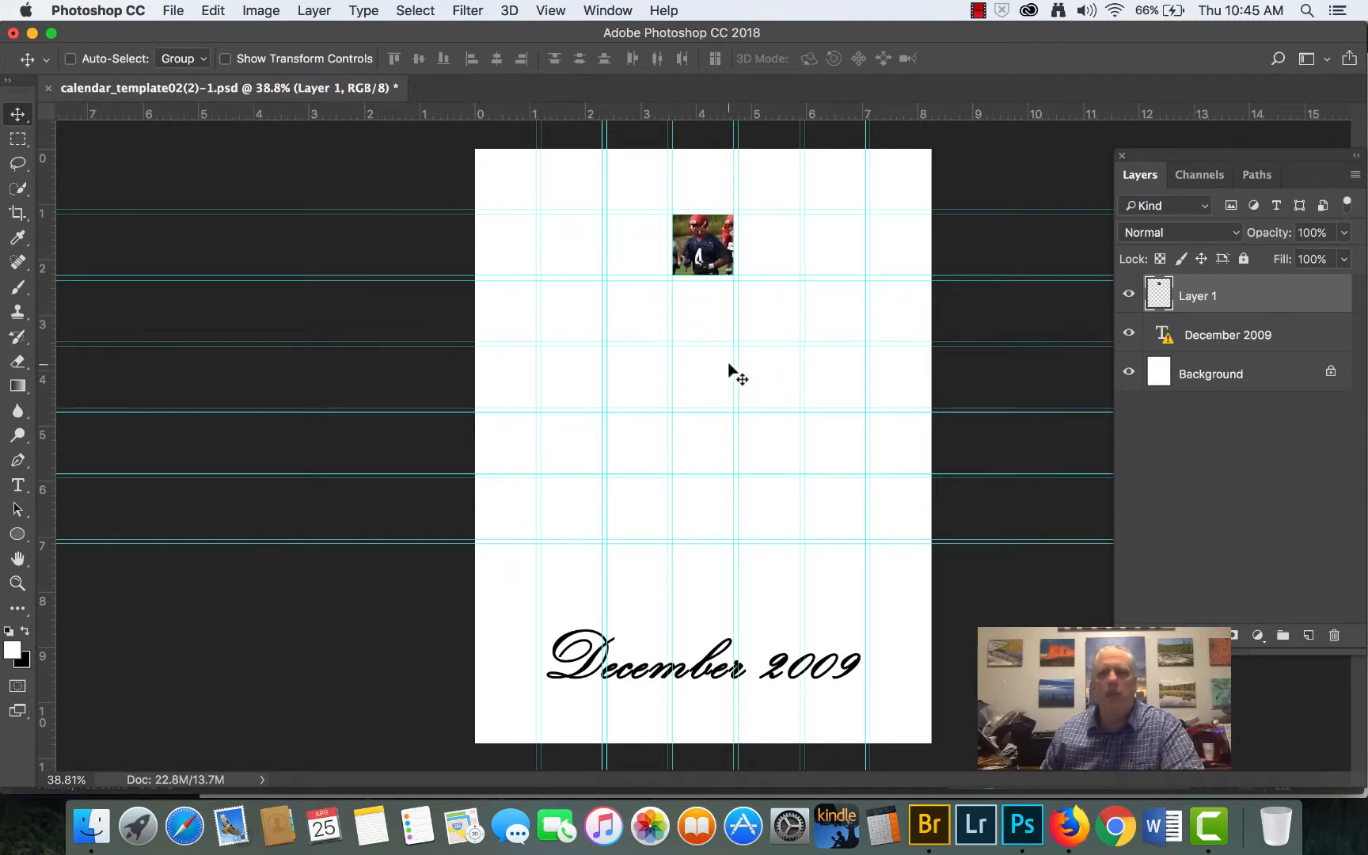
- Switch to Adobe Bridge and open the fire-breather photo _DSC4553 copy.jpg from the football calendar folder in Photoshop
click(929, 826)
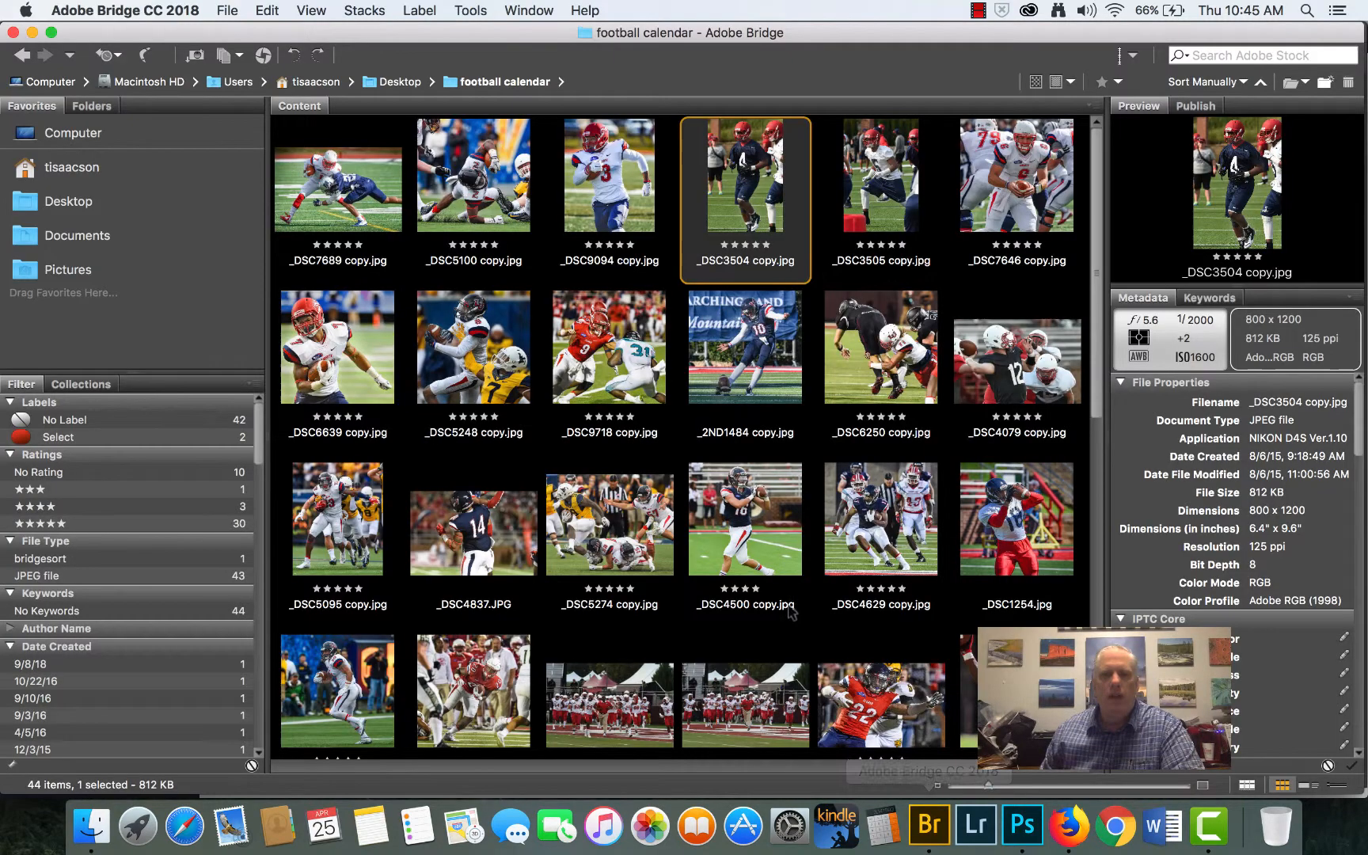
scroll(793, 603, down, 5)
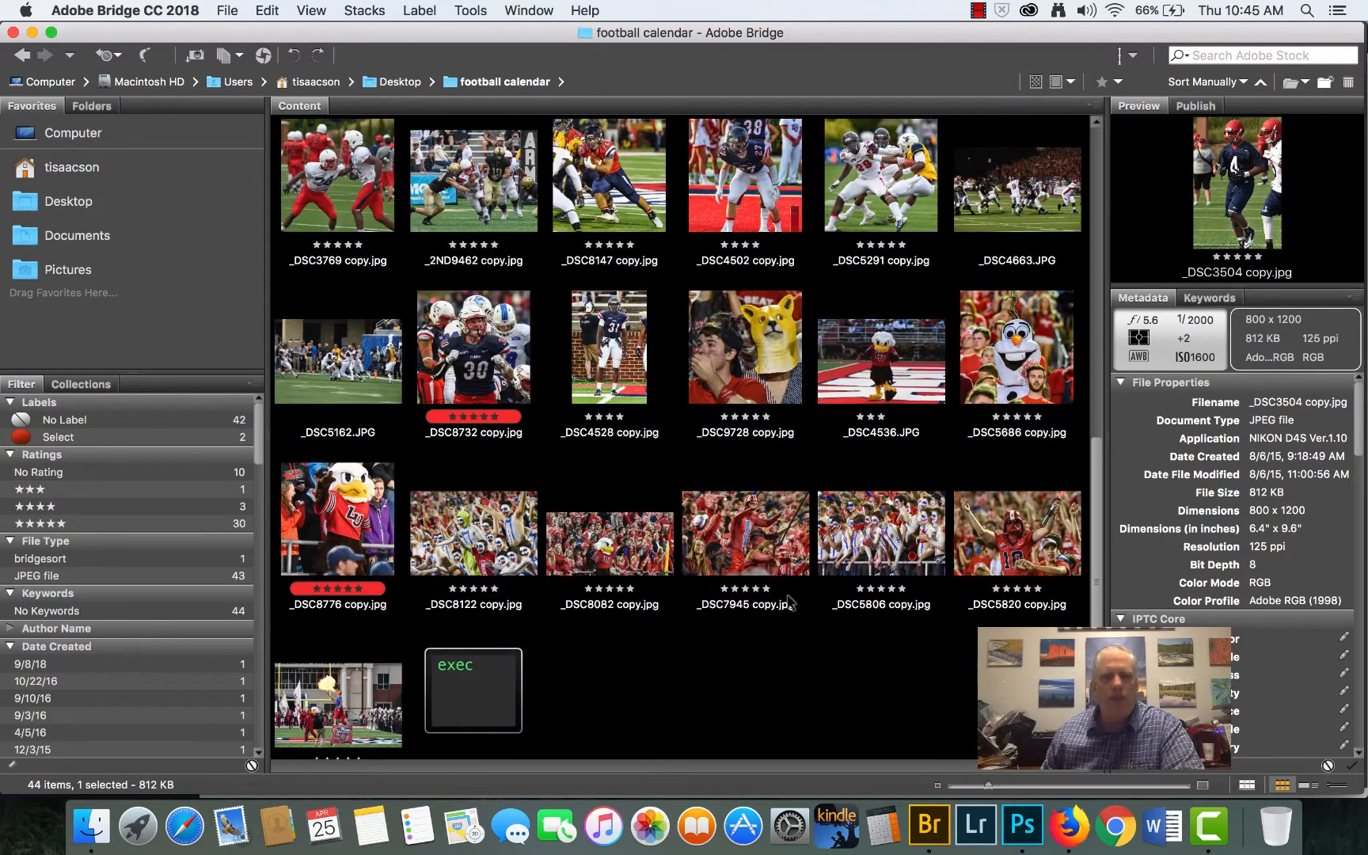
scroll(790, 603, up, 8)
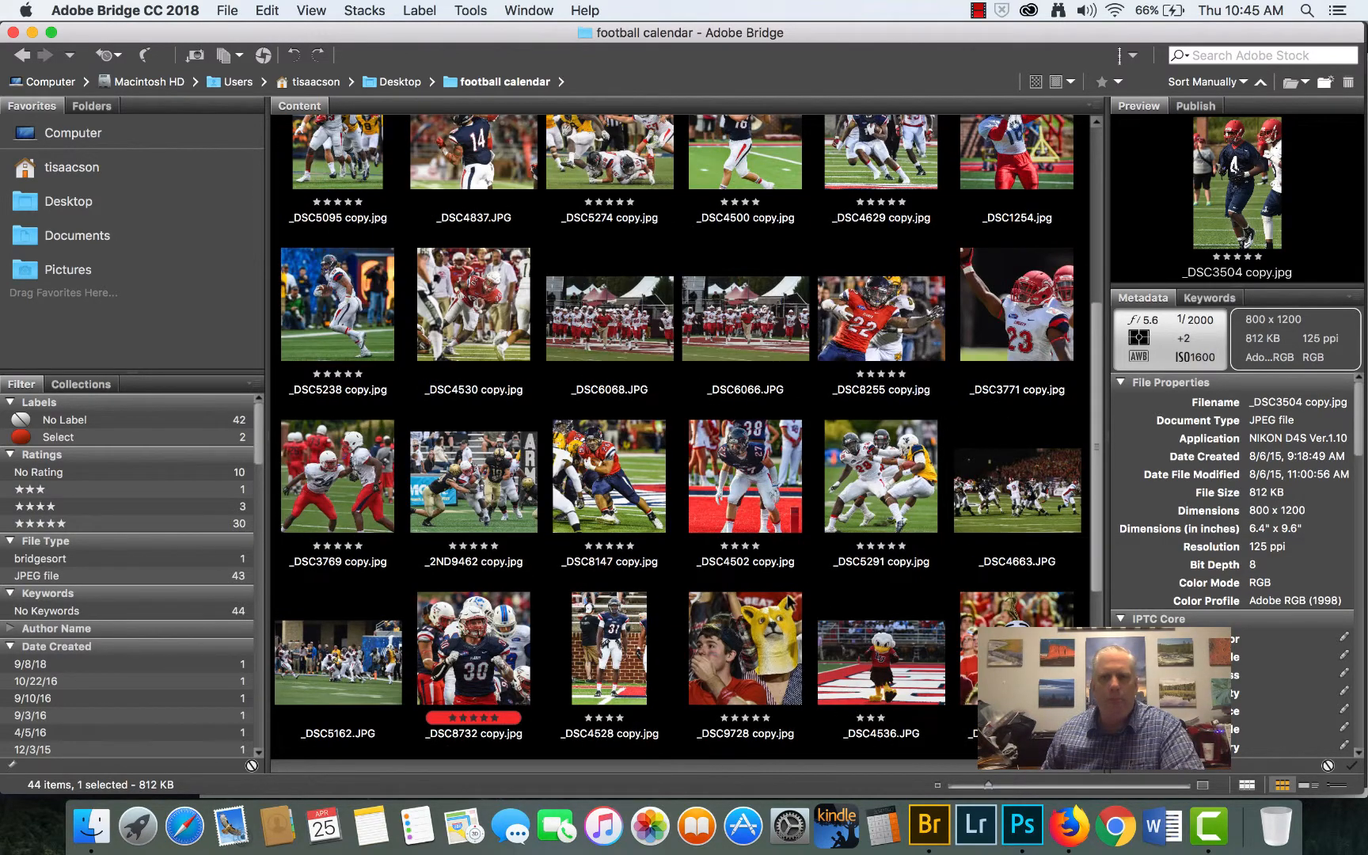
scroll(789, 603, down, 3)
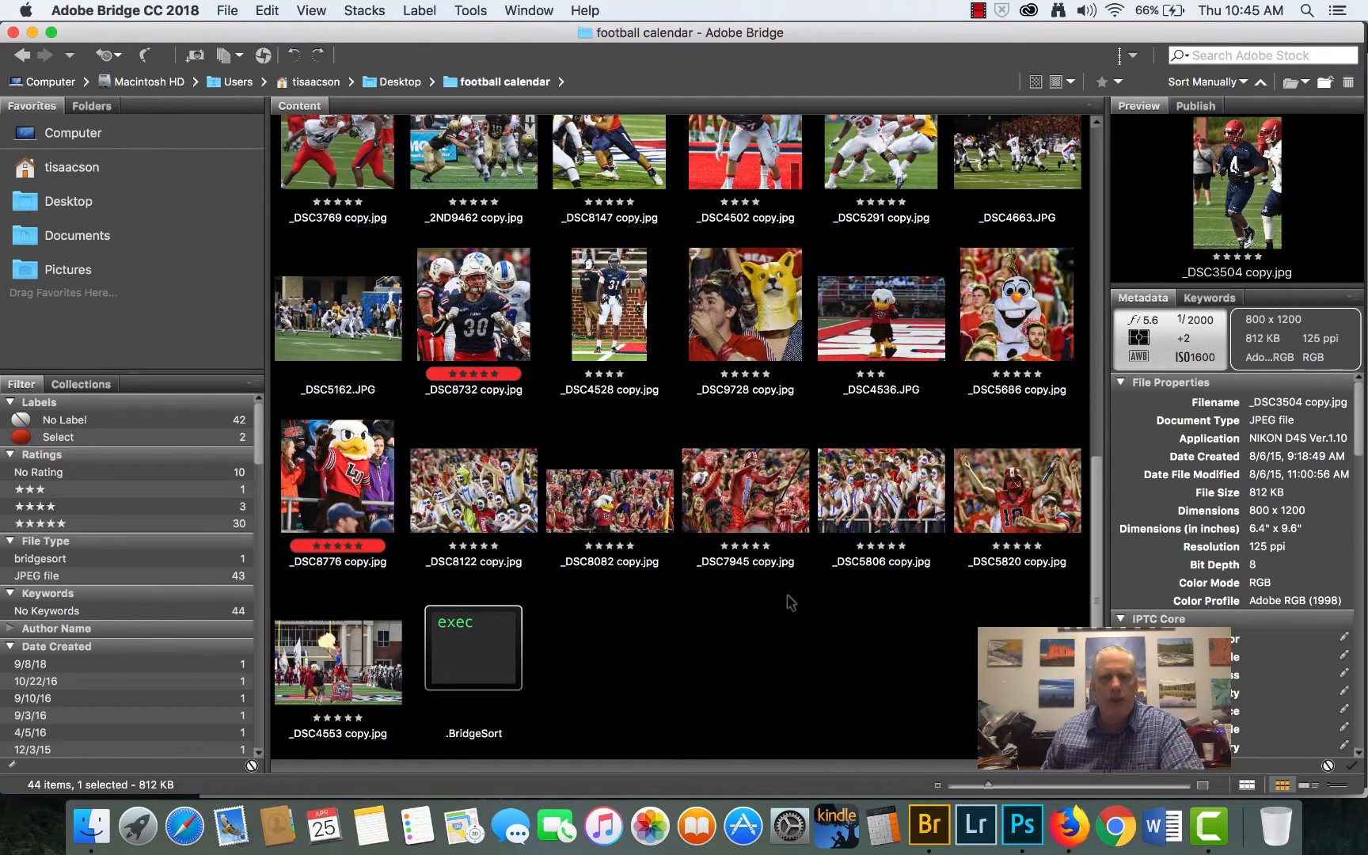
double_click(332, 674)
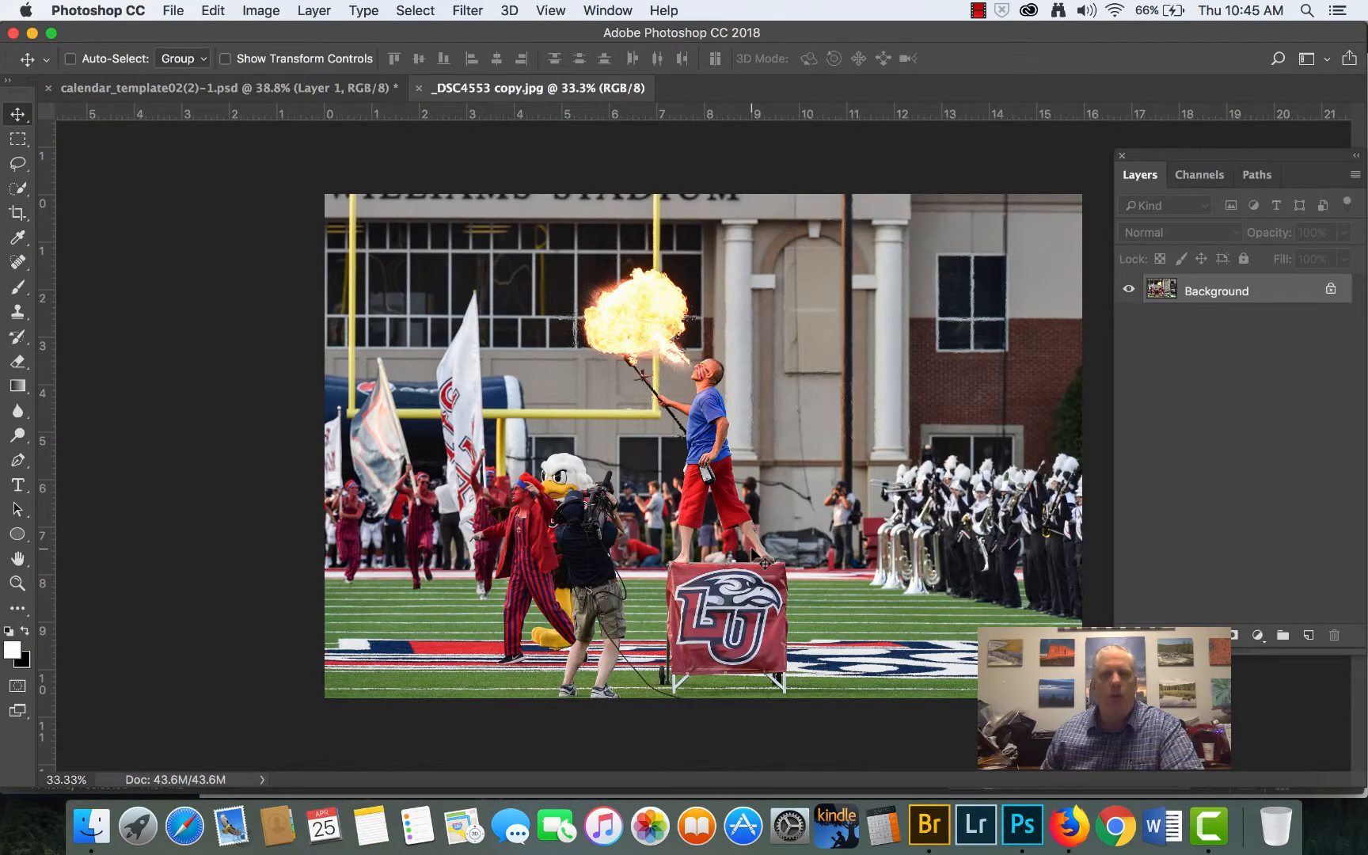
- Crop the fire-breather photo at the 1:1 (Square) ratio, framing the flame, the performer, the mascot and the LU box
click(17, 215)
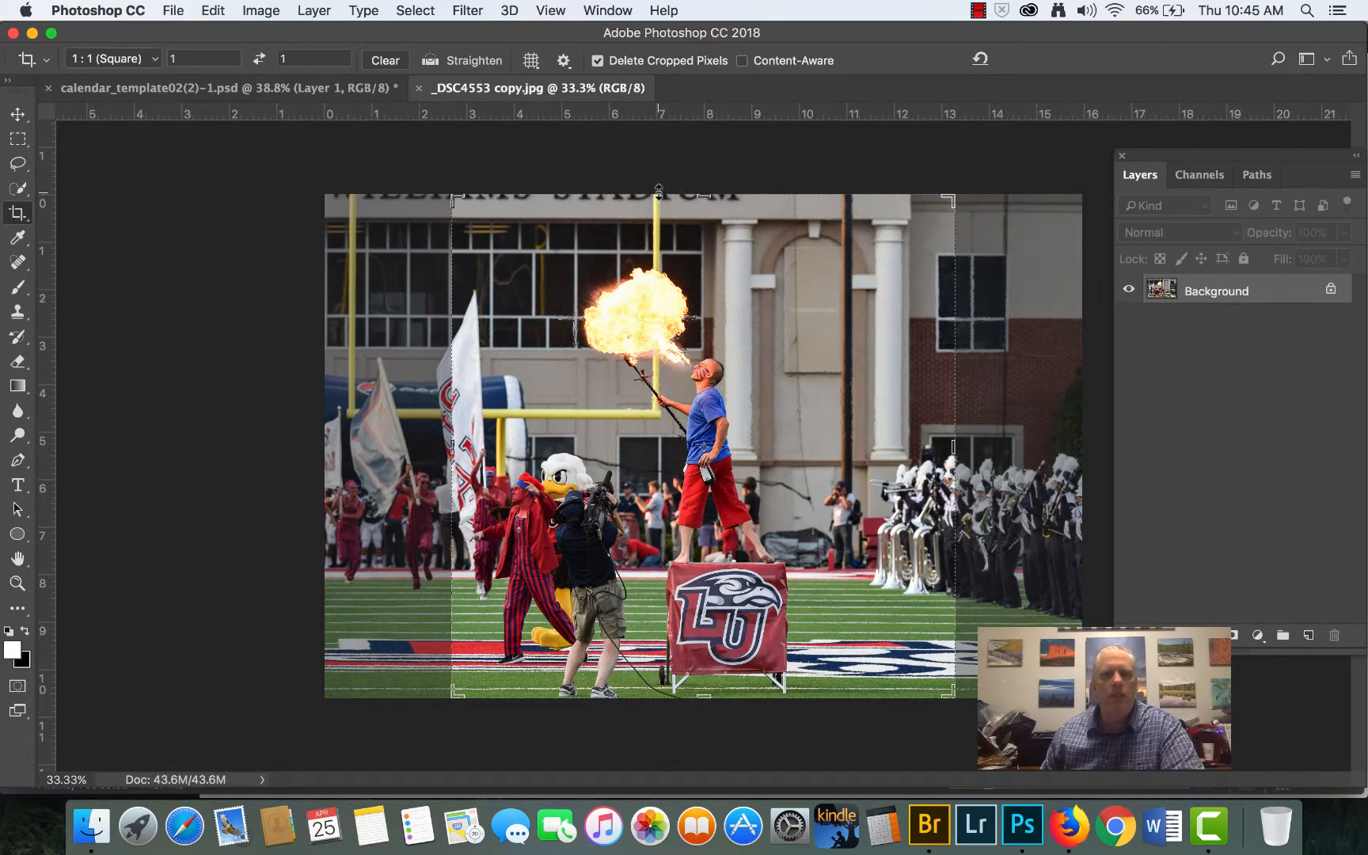
drag(658, 190, 665, 238)
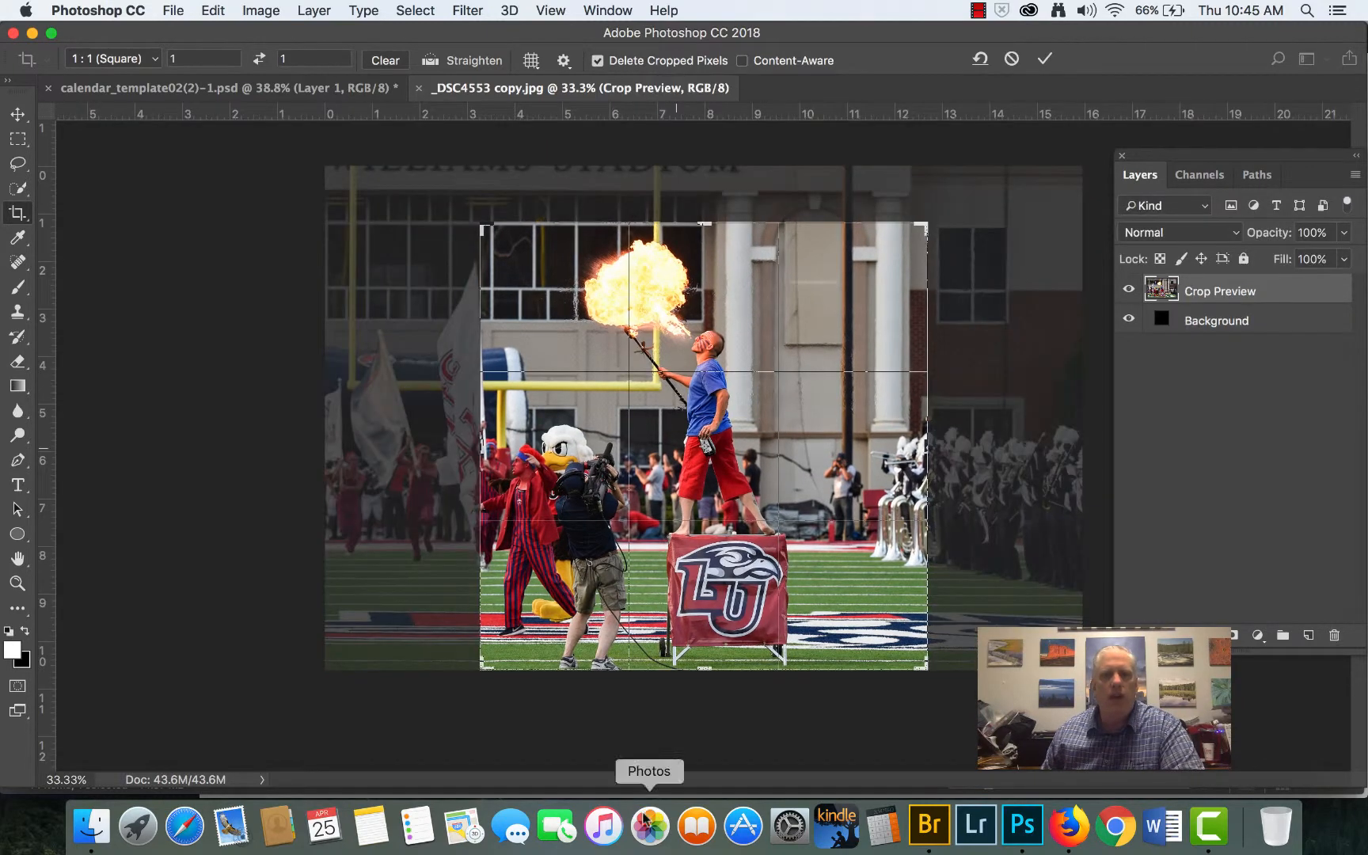
drag(703, 670, 700, 652)
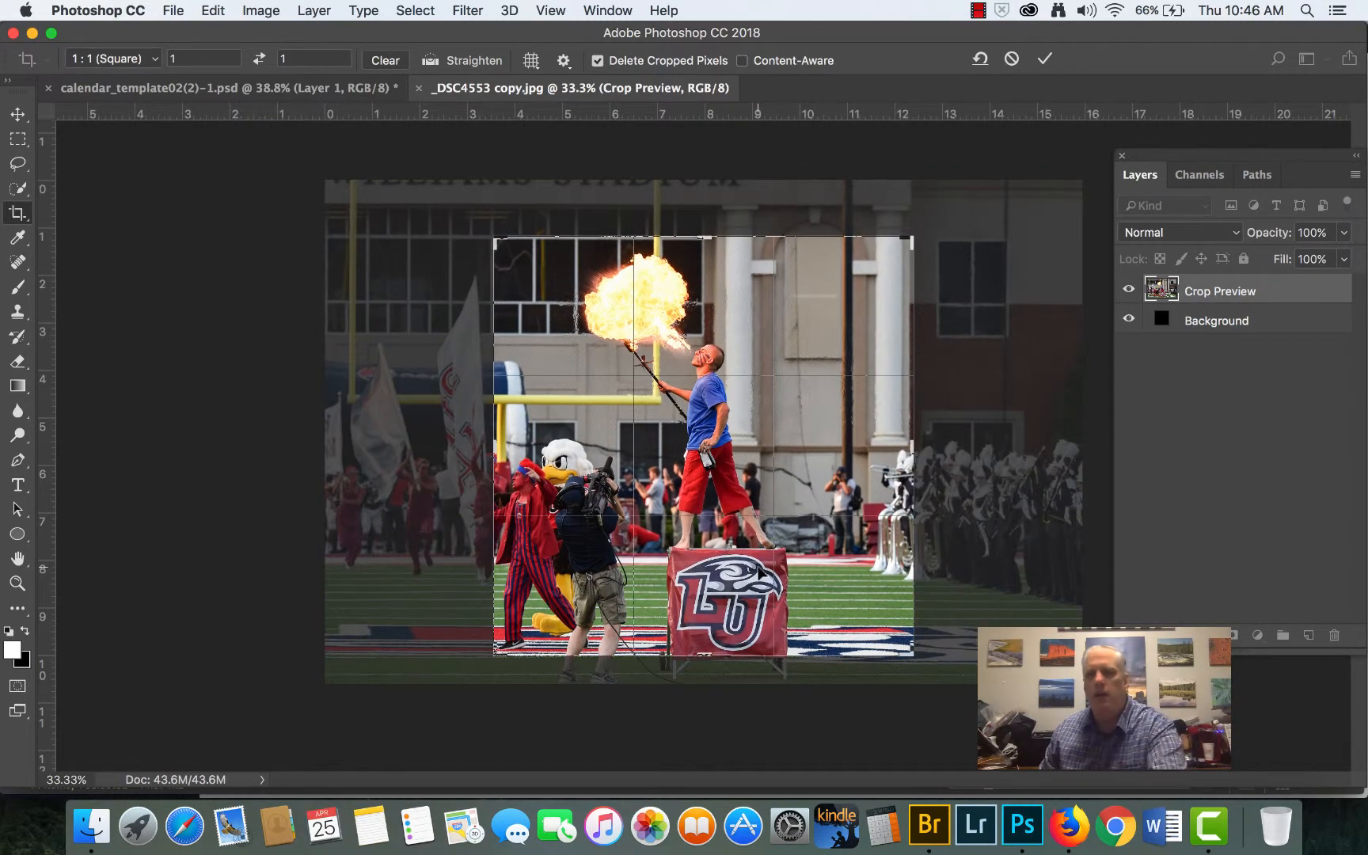
key(Return)
- Copy the cropped fire-breather photo into calendar_template02(2)-1.psd, scale it to about 10.7% and place it over the first row's first cell
click(18, 114)
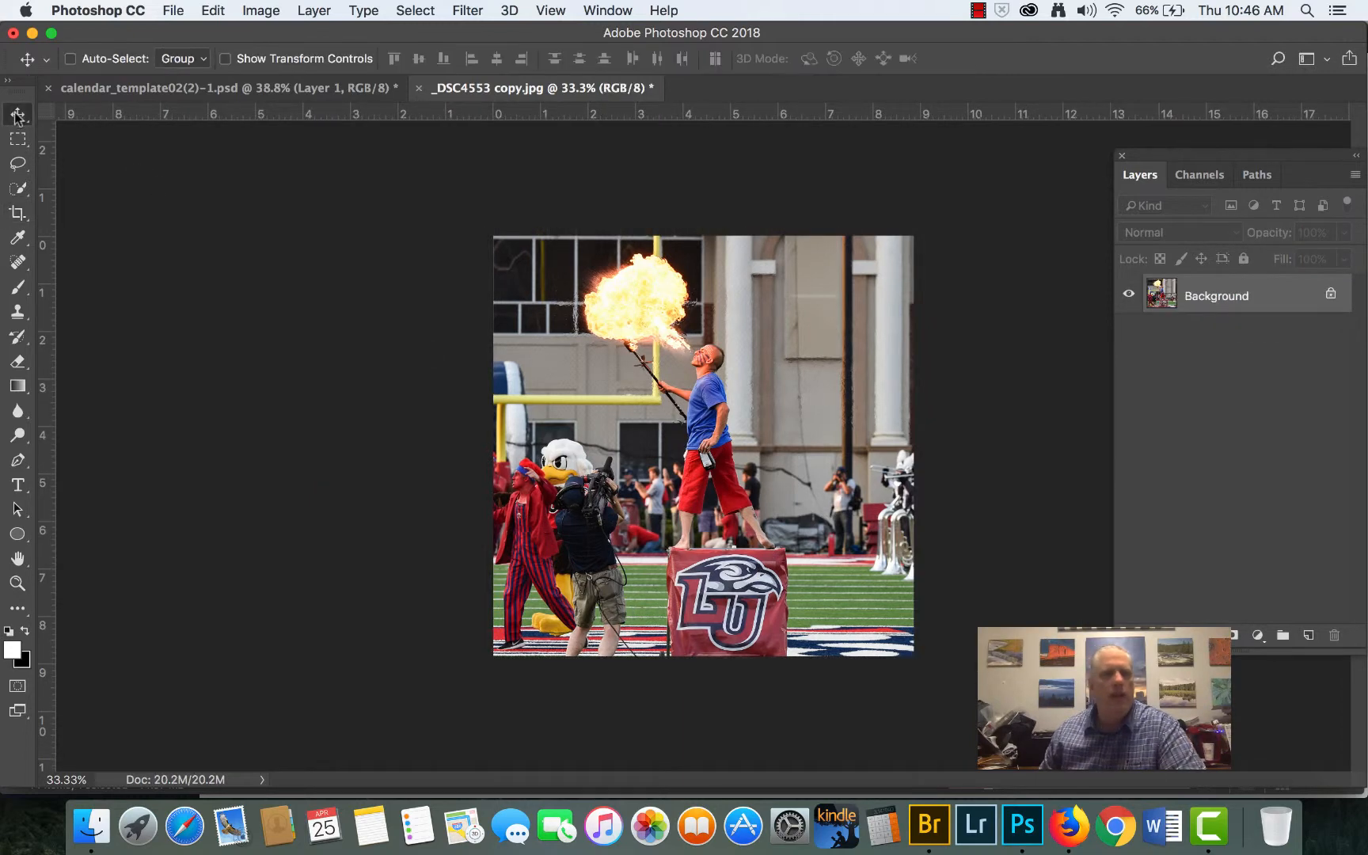
drag(704, 407, 627, 304)
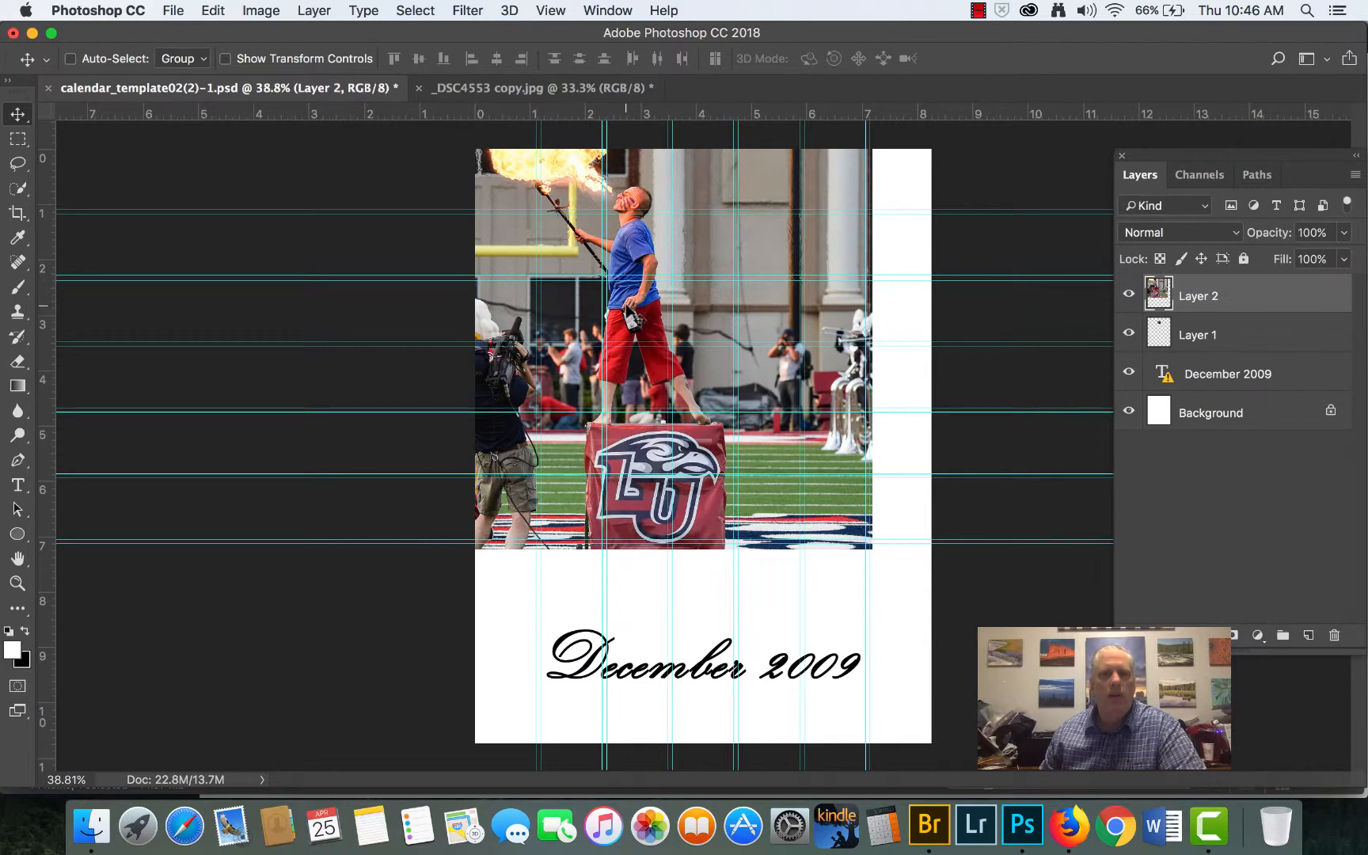
key(super+t)
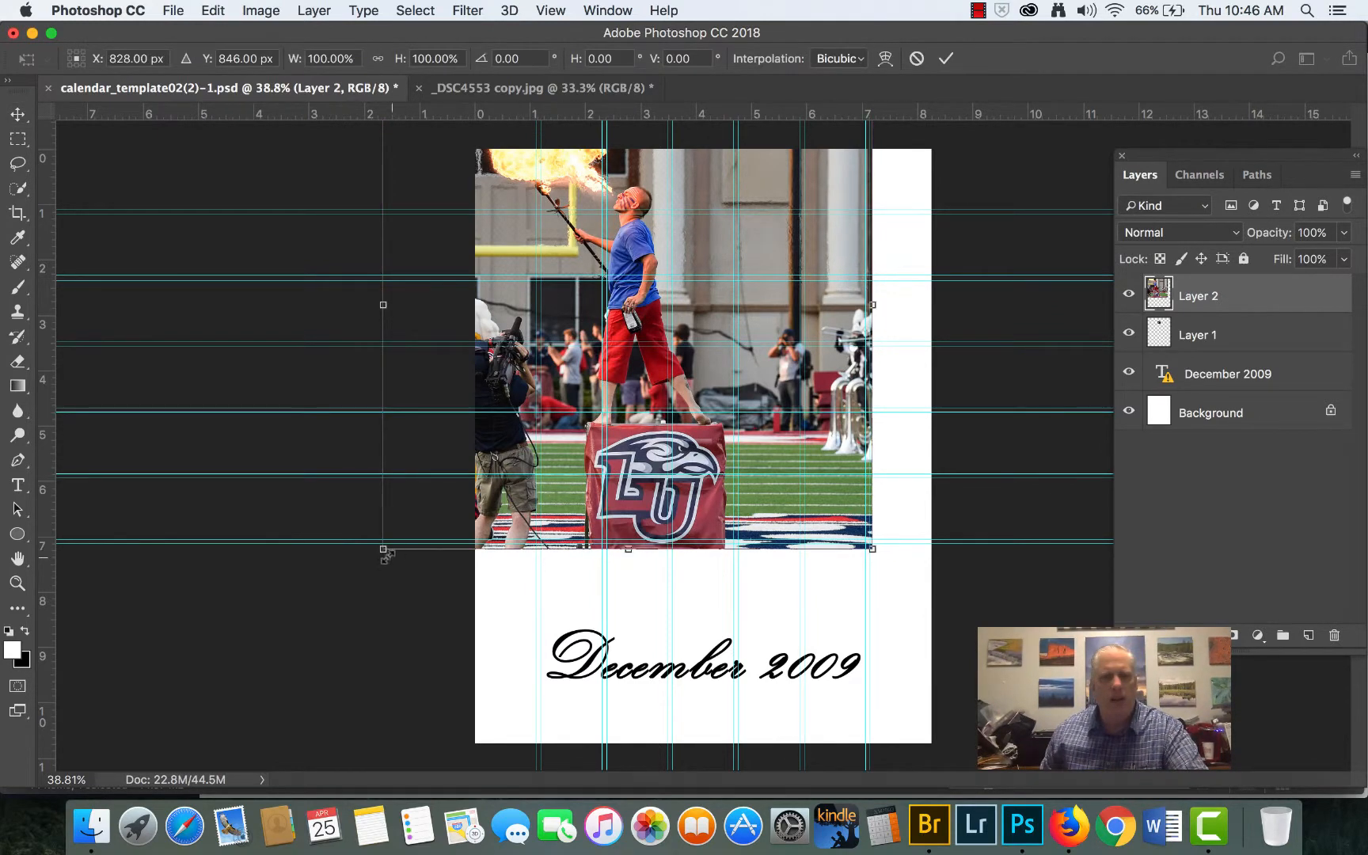
drag(377, 553, 859, 266)
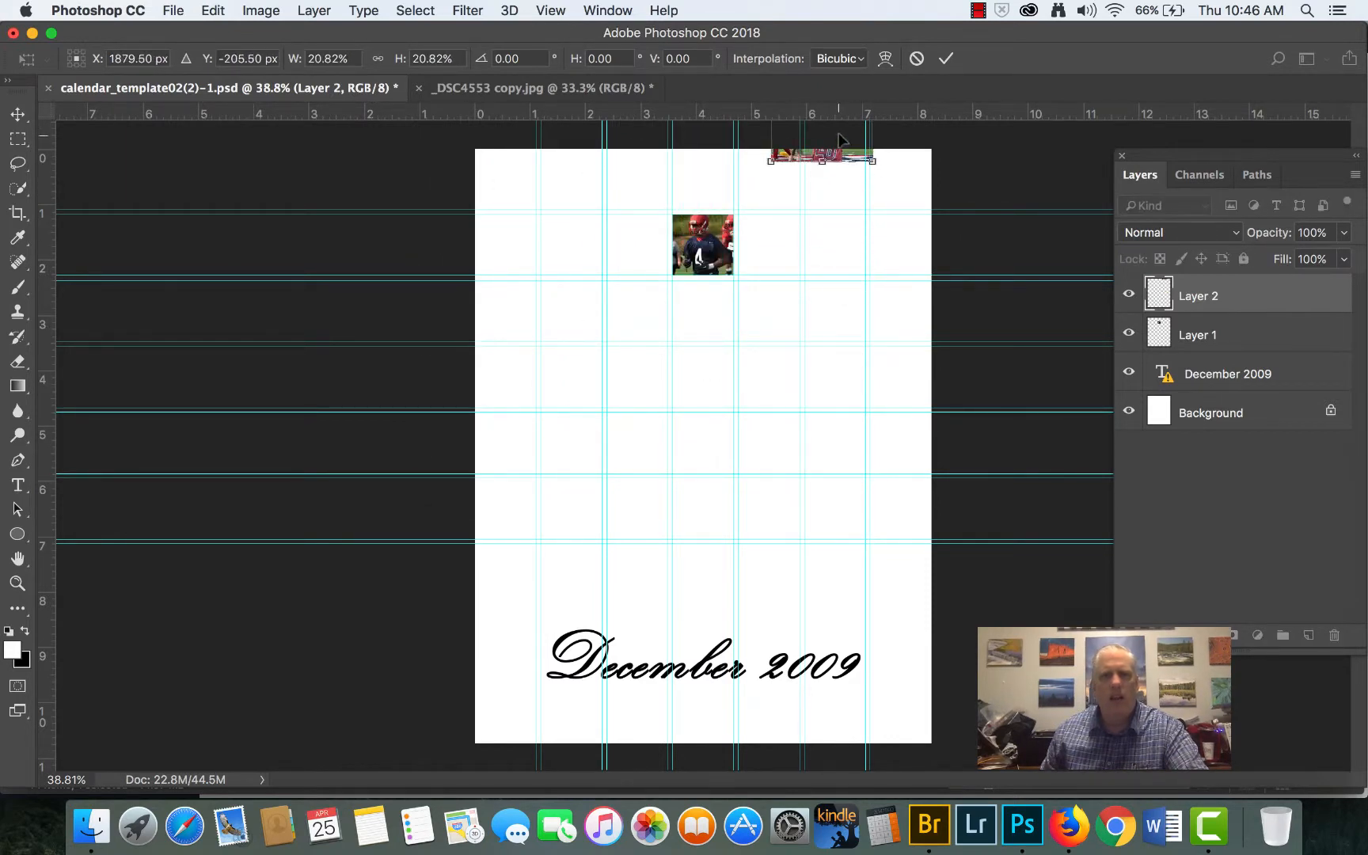
drag(840, 140, 526, 199)
- Align the fire-breather photo's lower-right corner with its cell's guides, enlarge it to about 12.7% to fill the cell, and apply the transform
scroll(526, 199, up, 1)
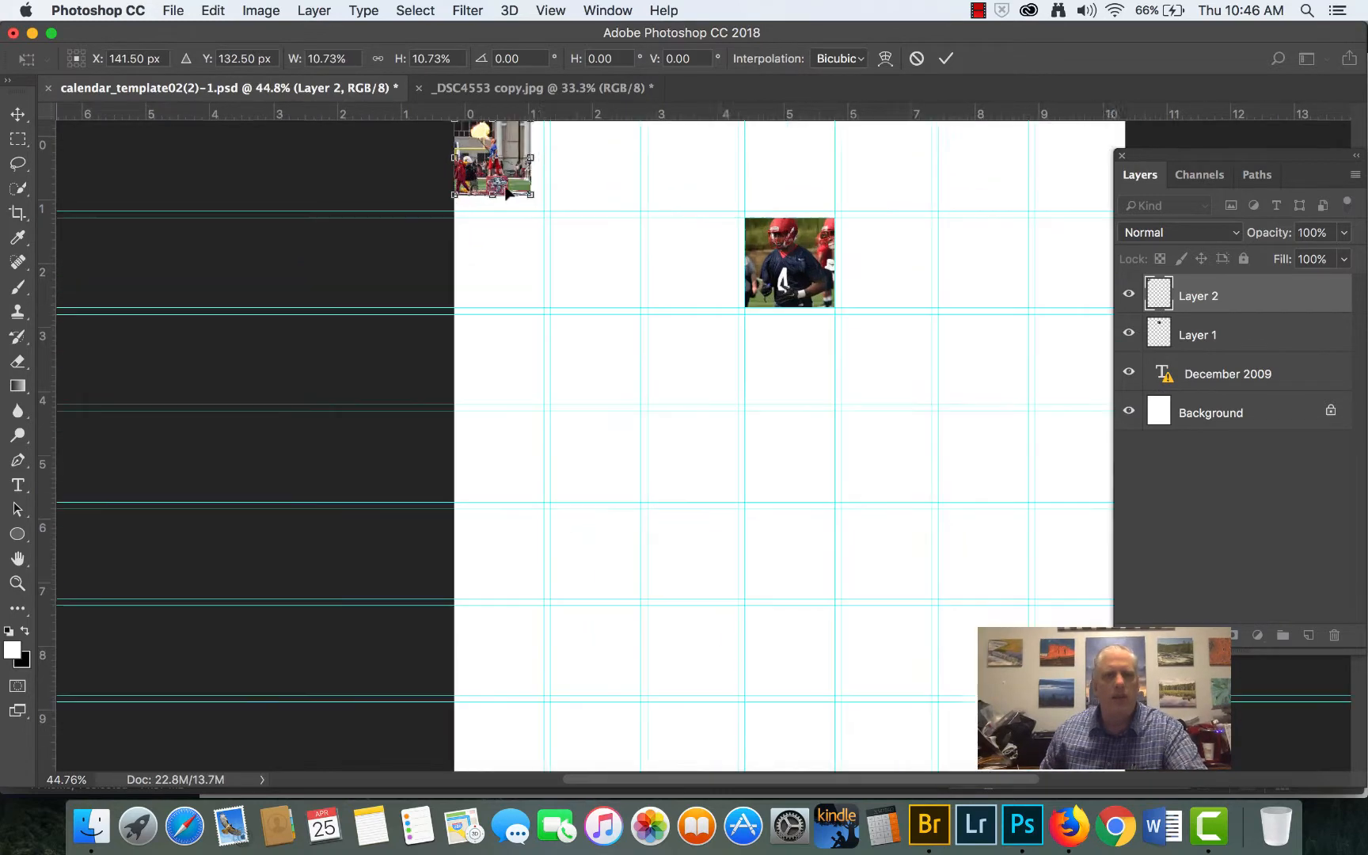
scroll(507, 192, up, 5)
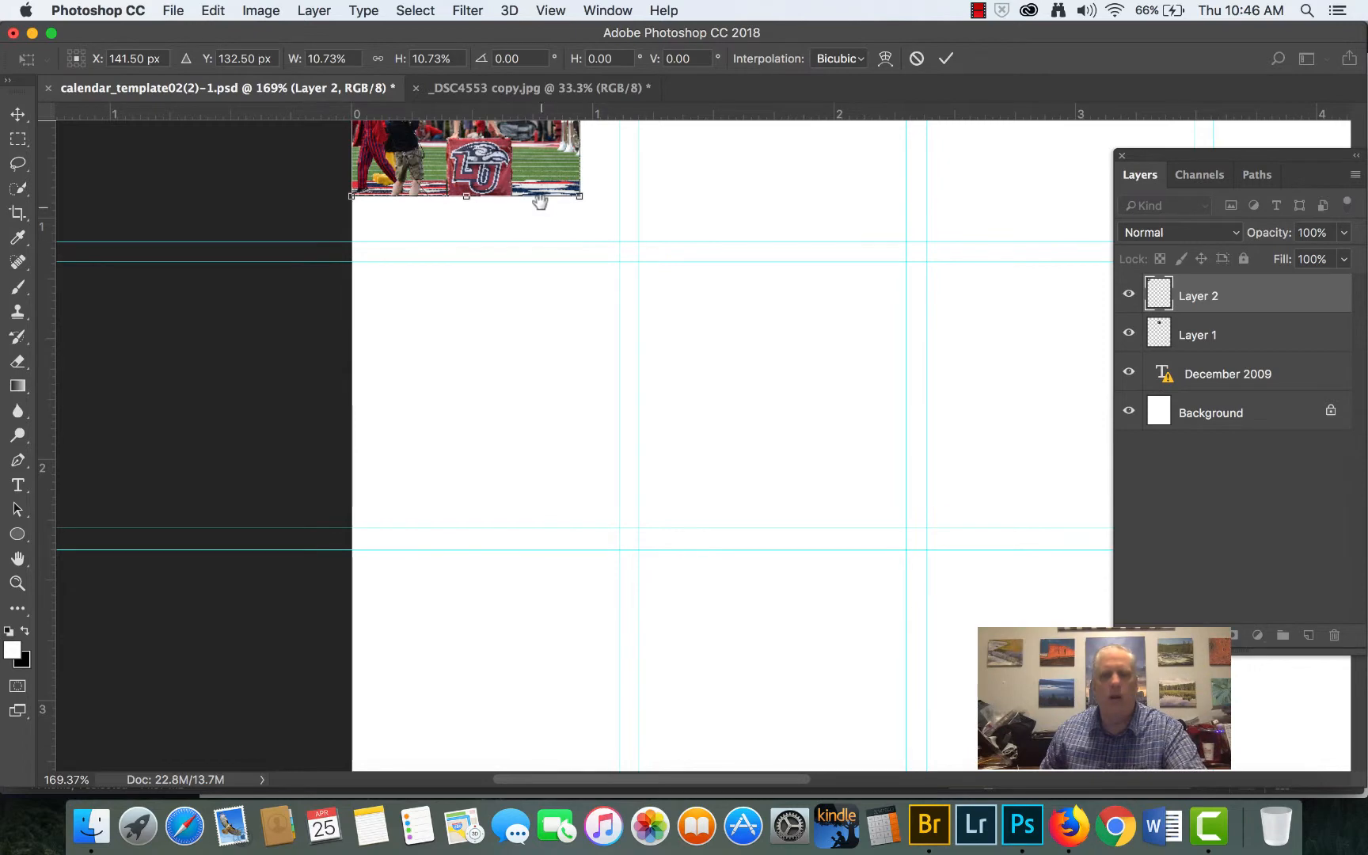
drag(540, 201, 664, 512)
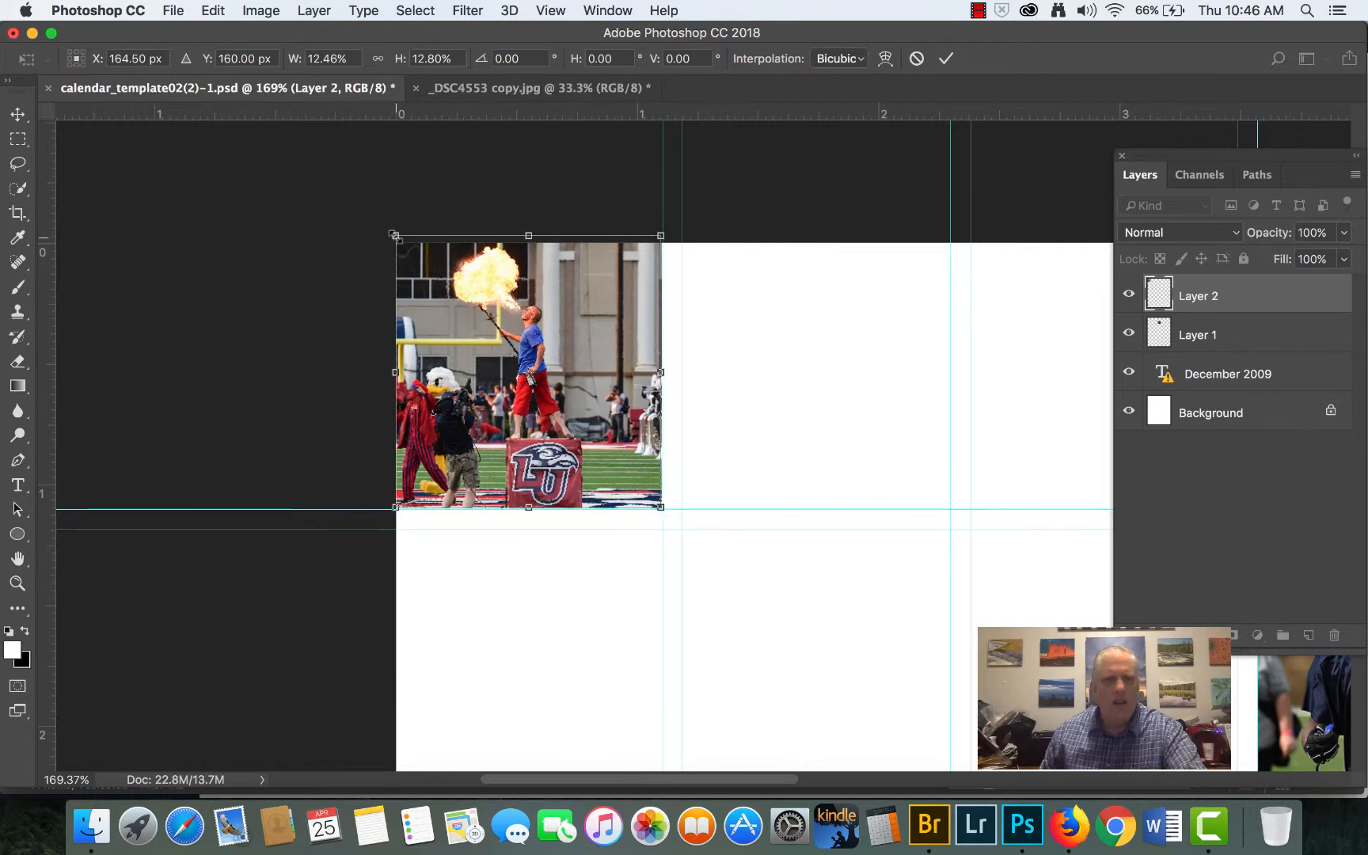
drag(393, 240, 389, 238)
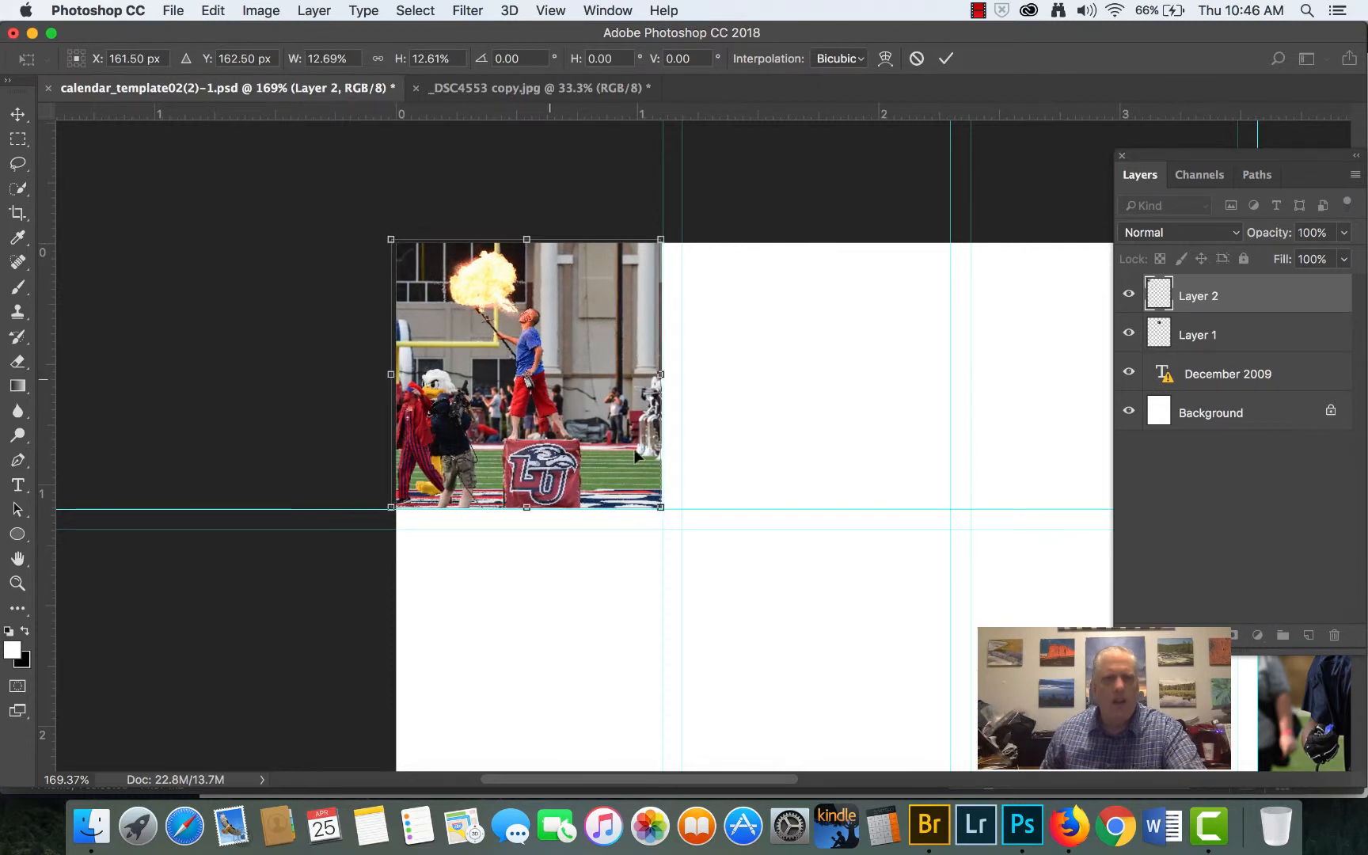
key(Return)
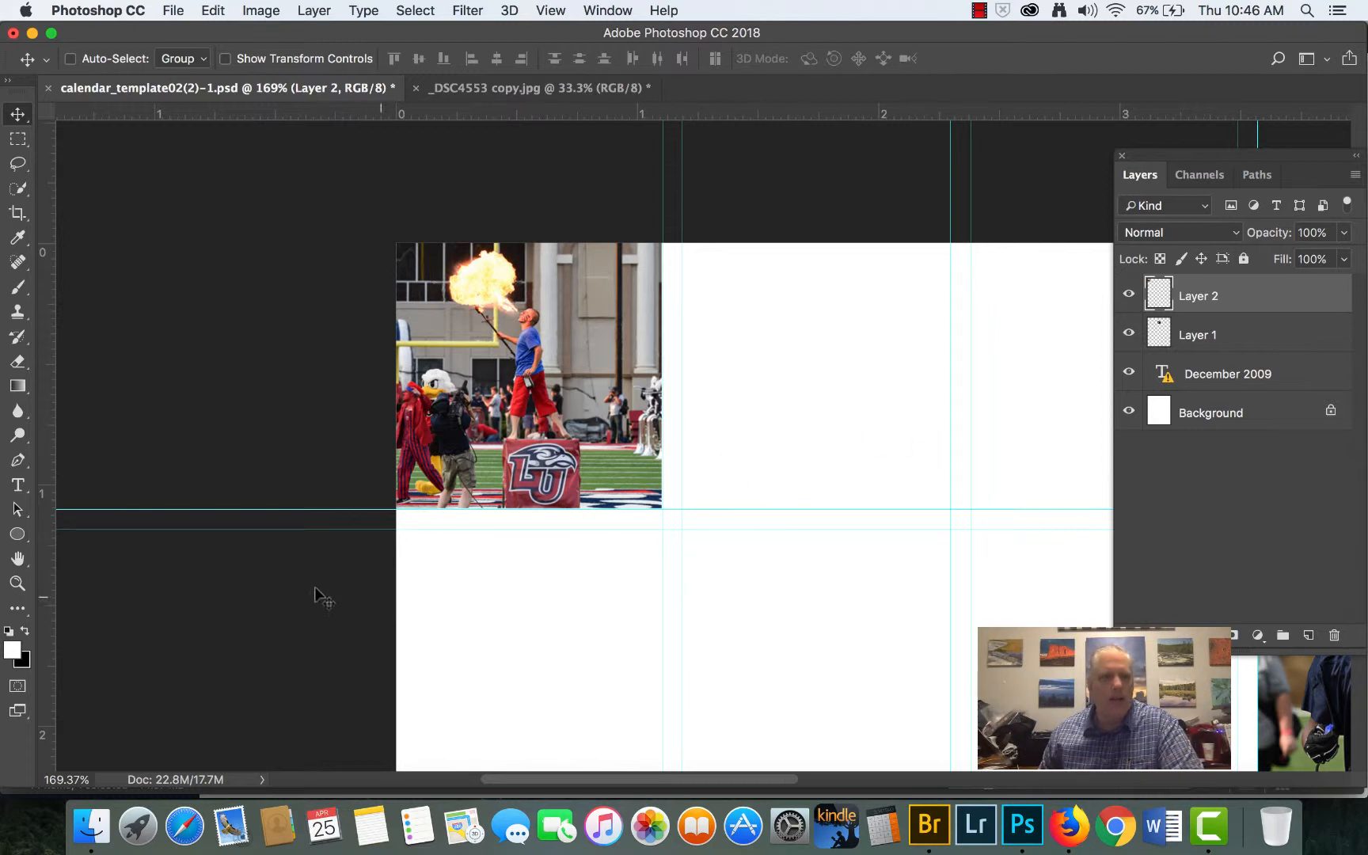
- Add the point text "Sunday" in the first row's second cell, beside the fire-breather photo
click(19, 486)
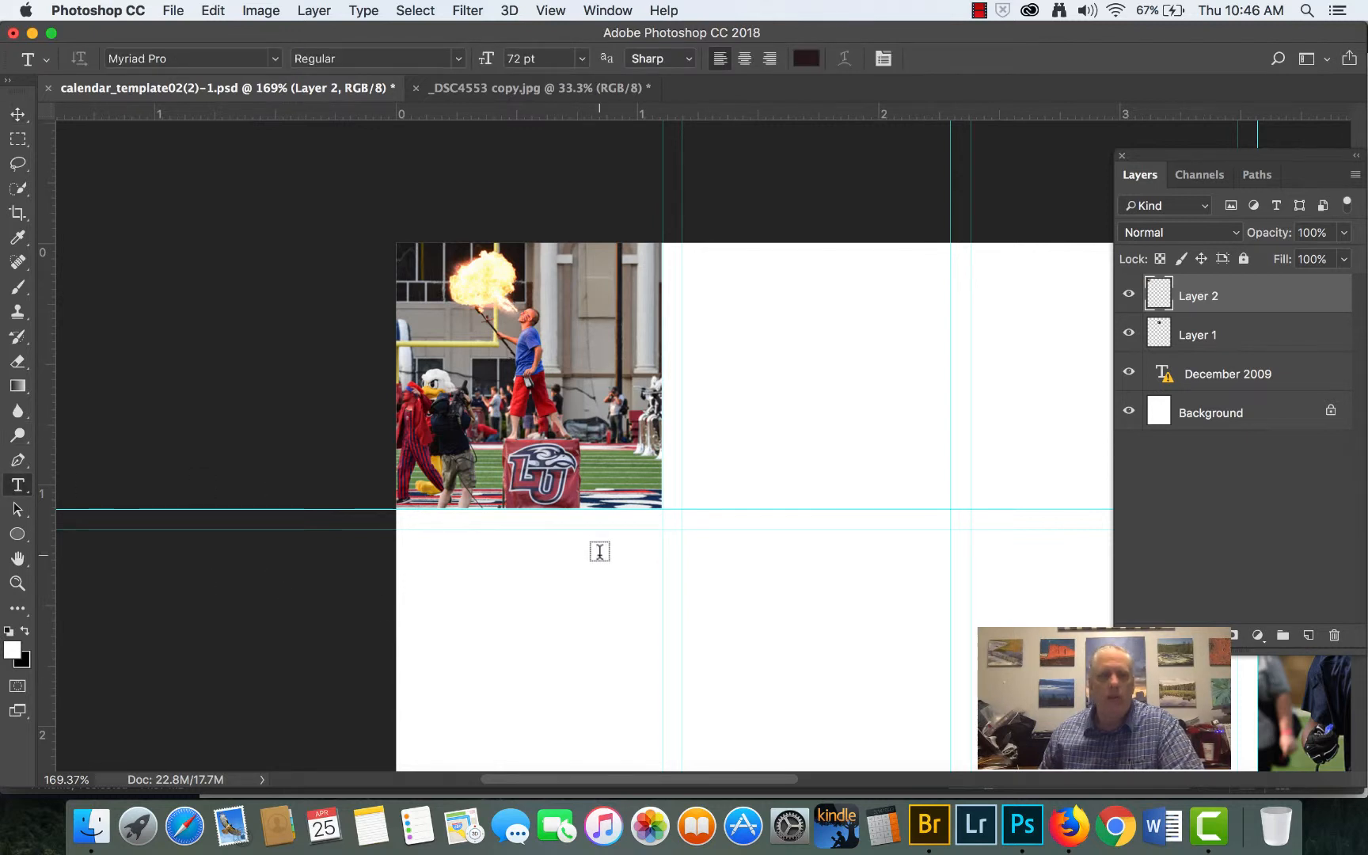
click(715, 455)
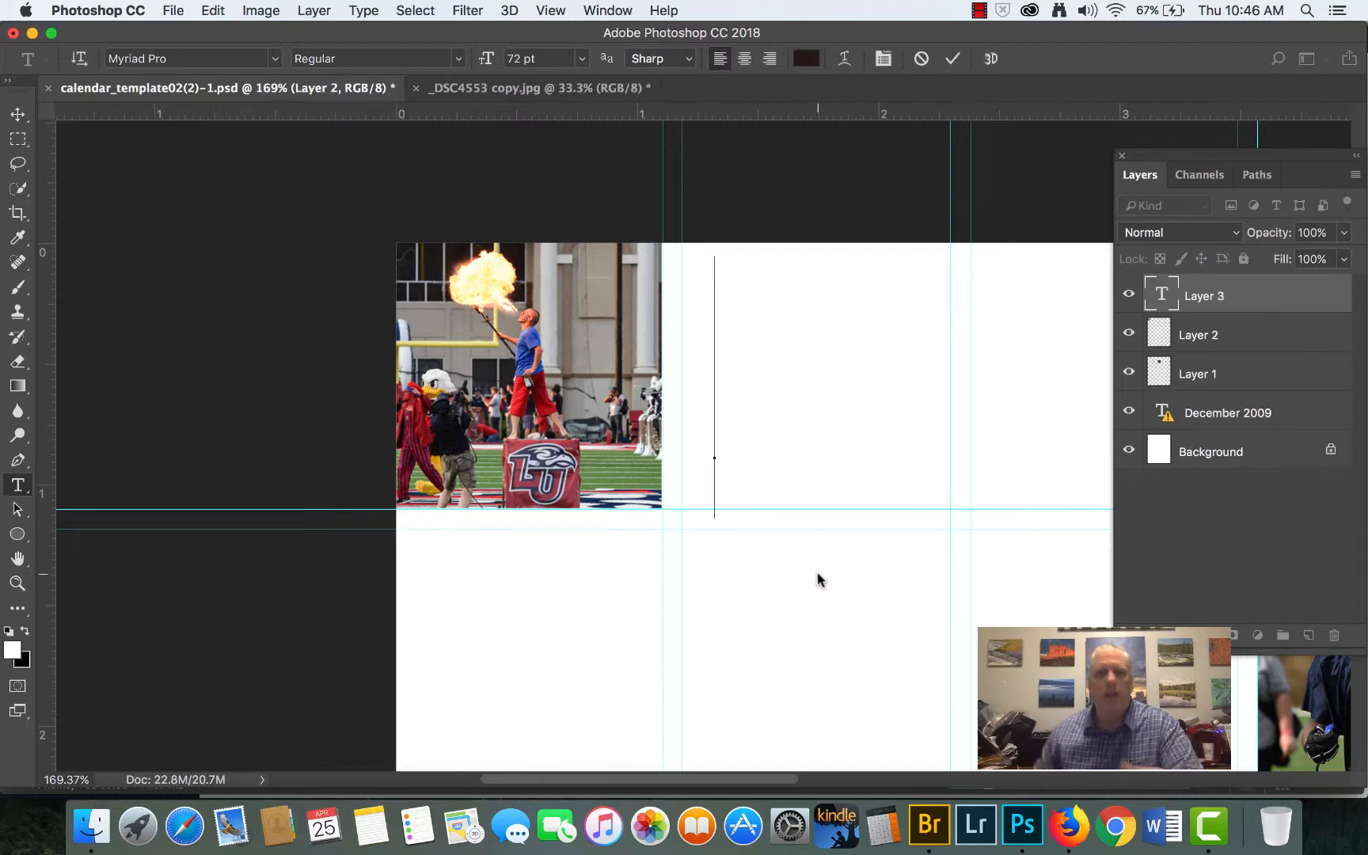
text(Sund)
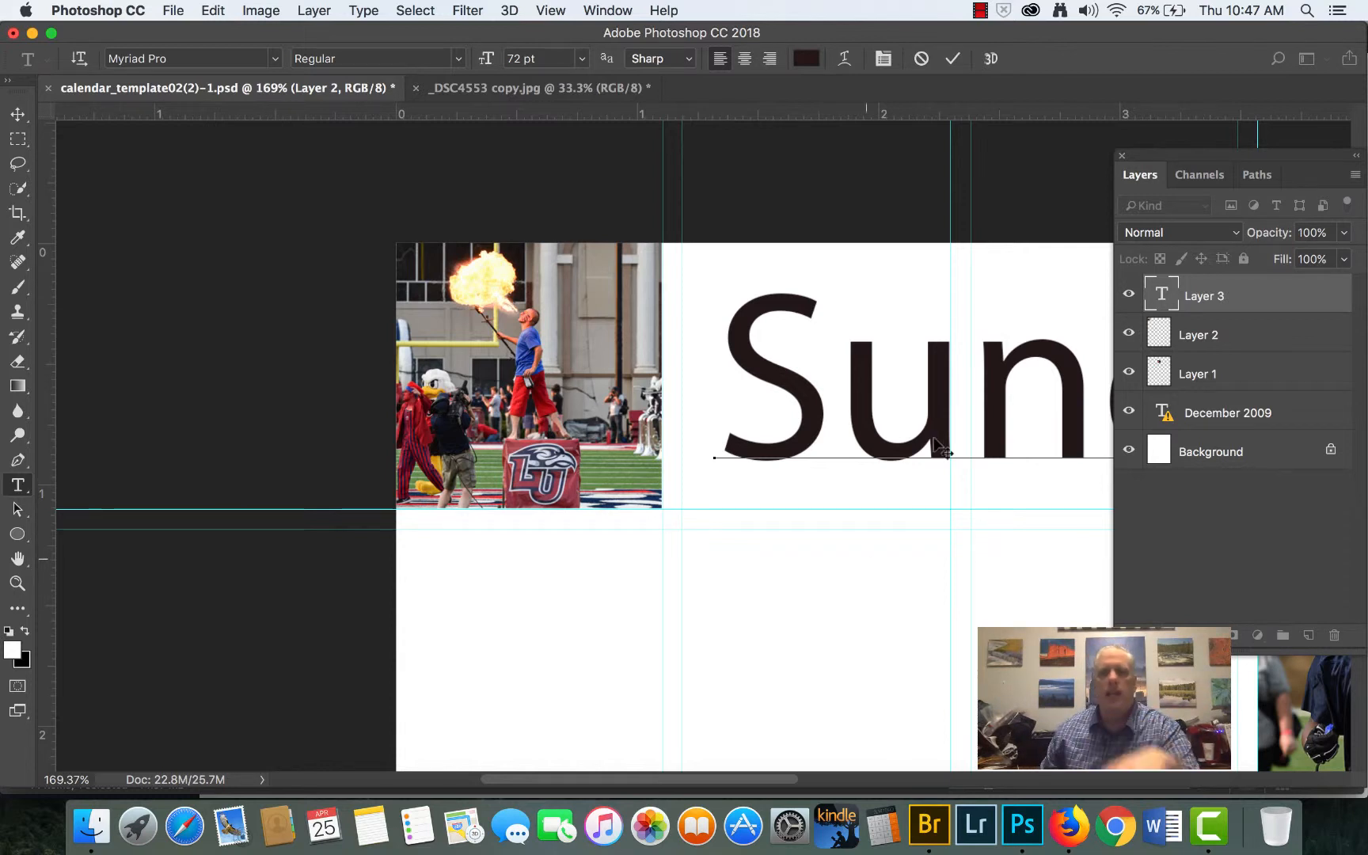
- Remove the opening letters "Su" from the Sunday text and enter them again
drag(959, 486, 686, 519)
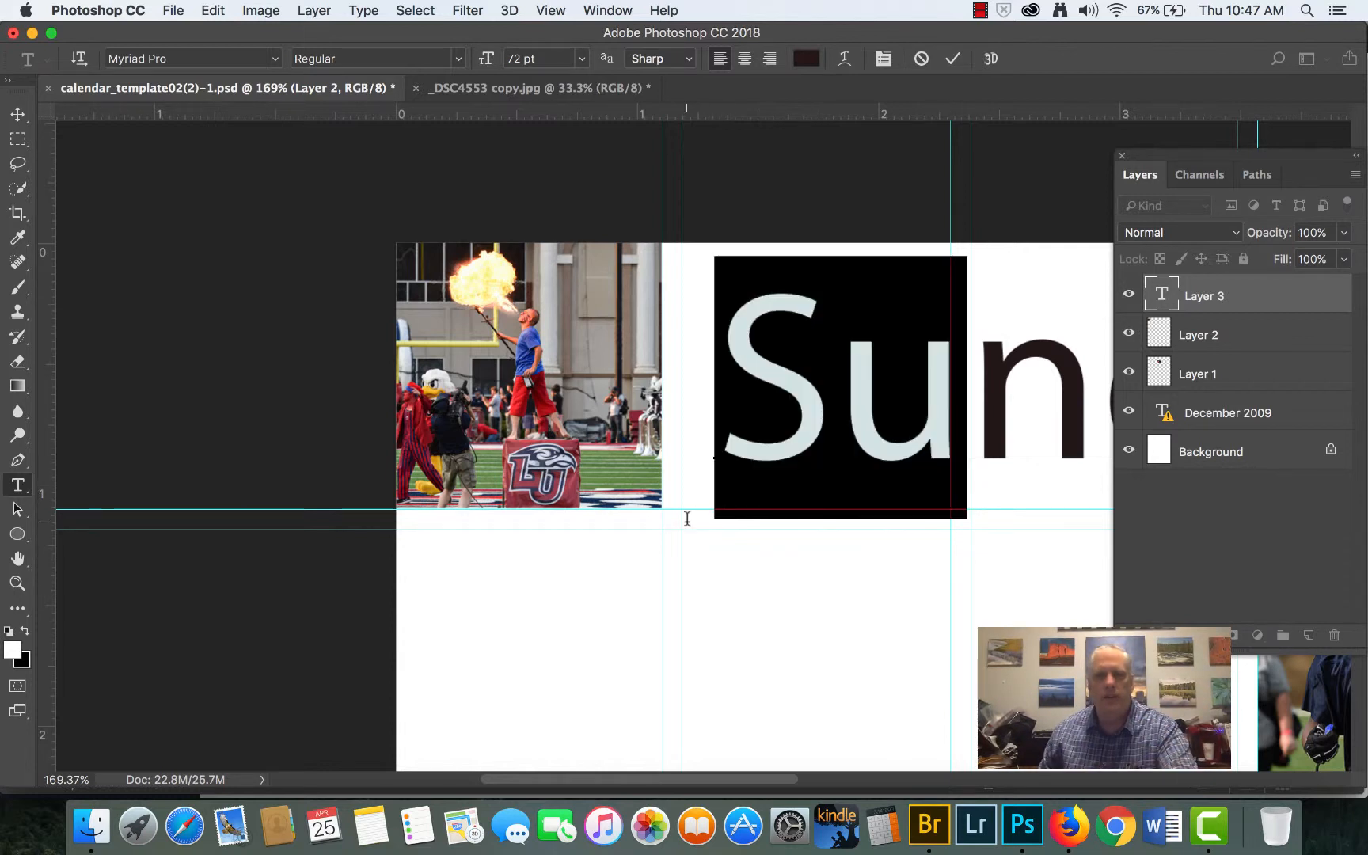
click(838, 420)
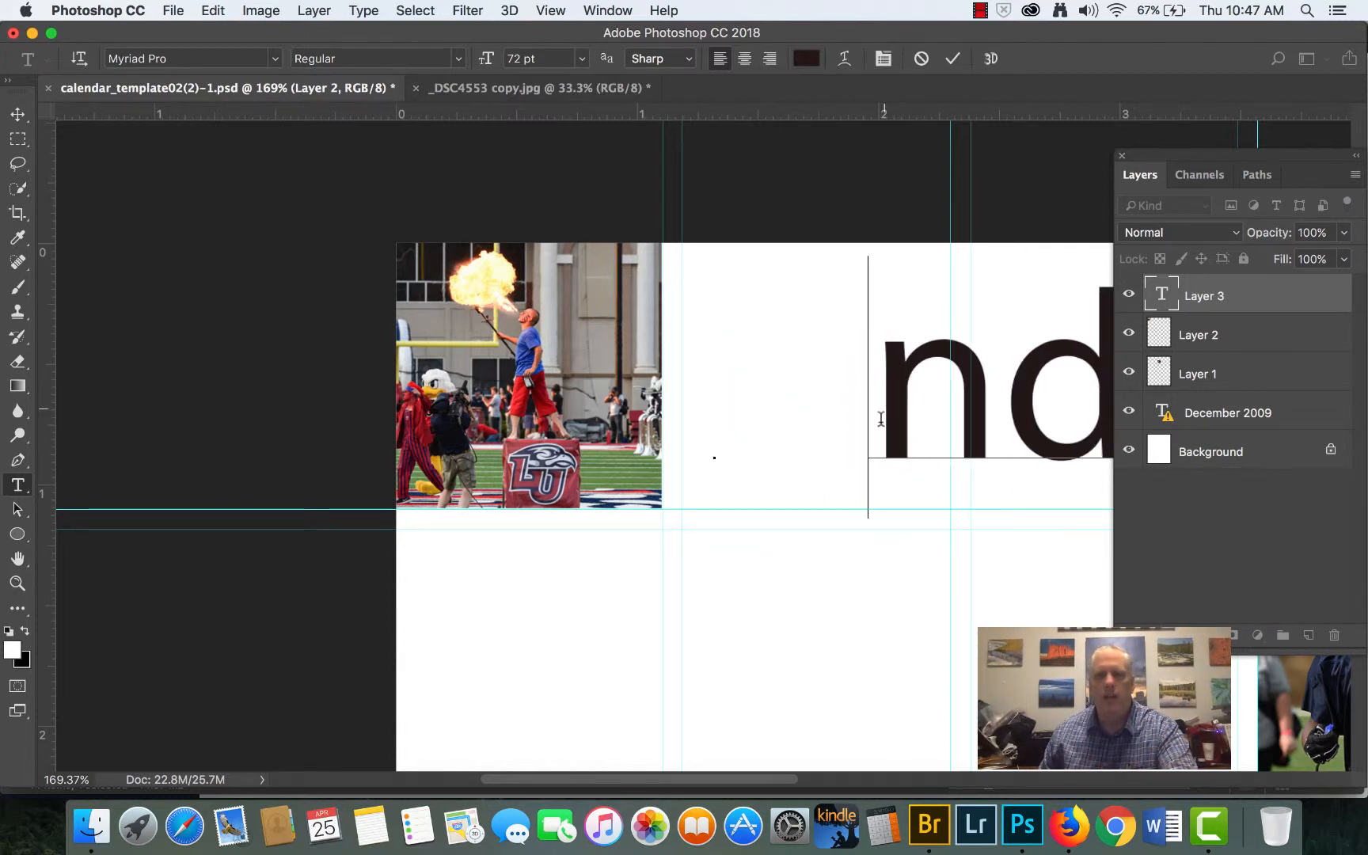
click(213, 10)
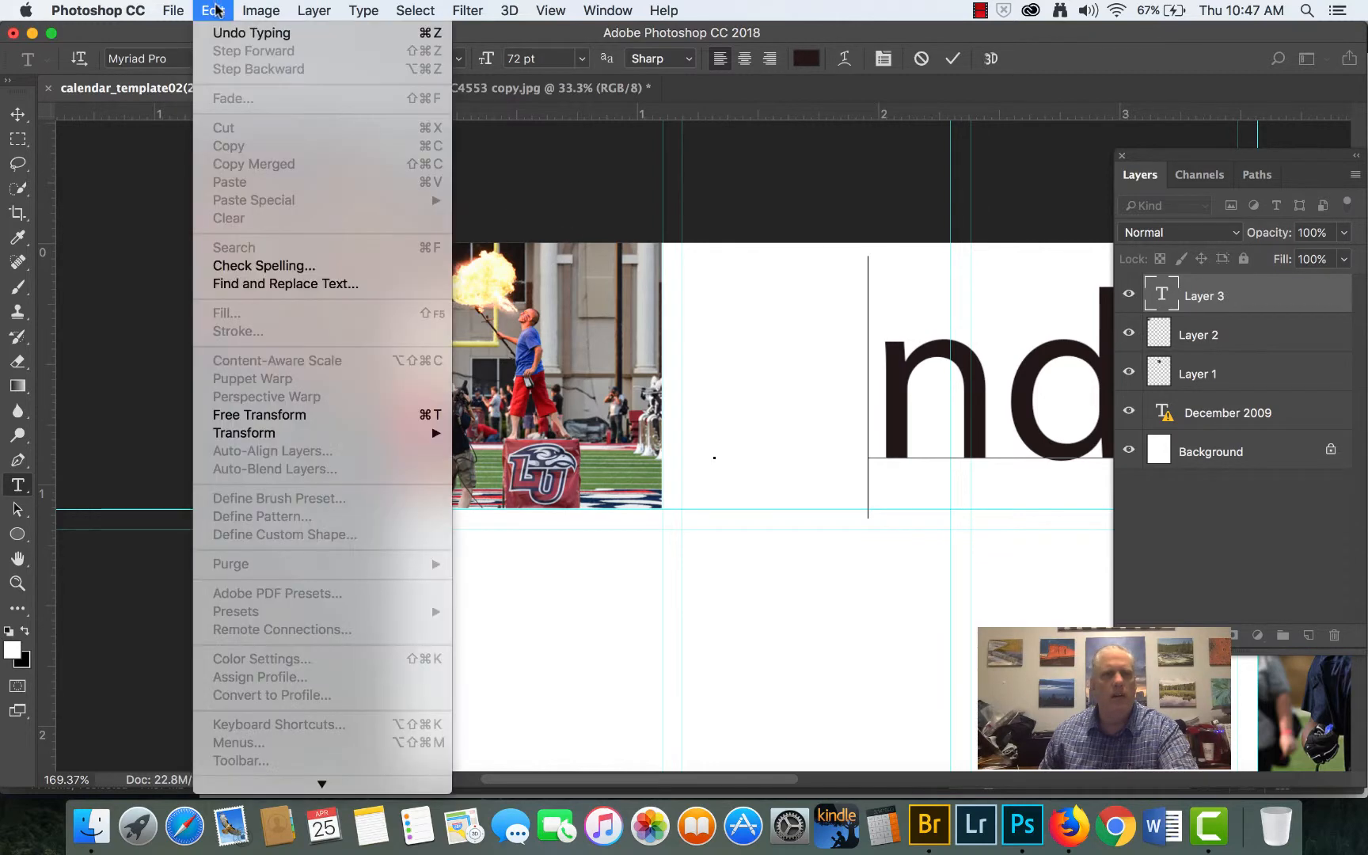
click(224, 33)
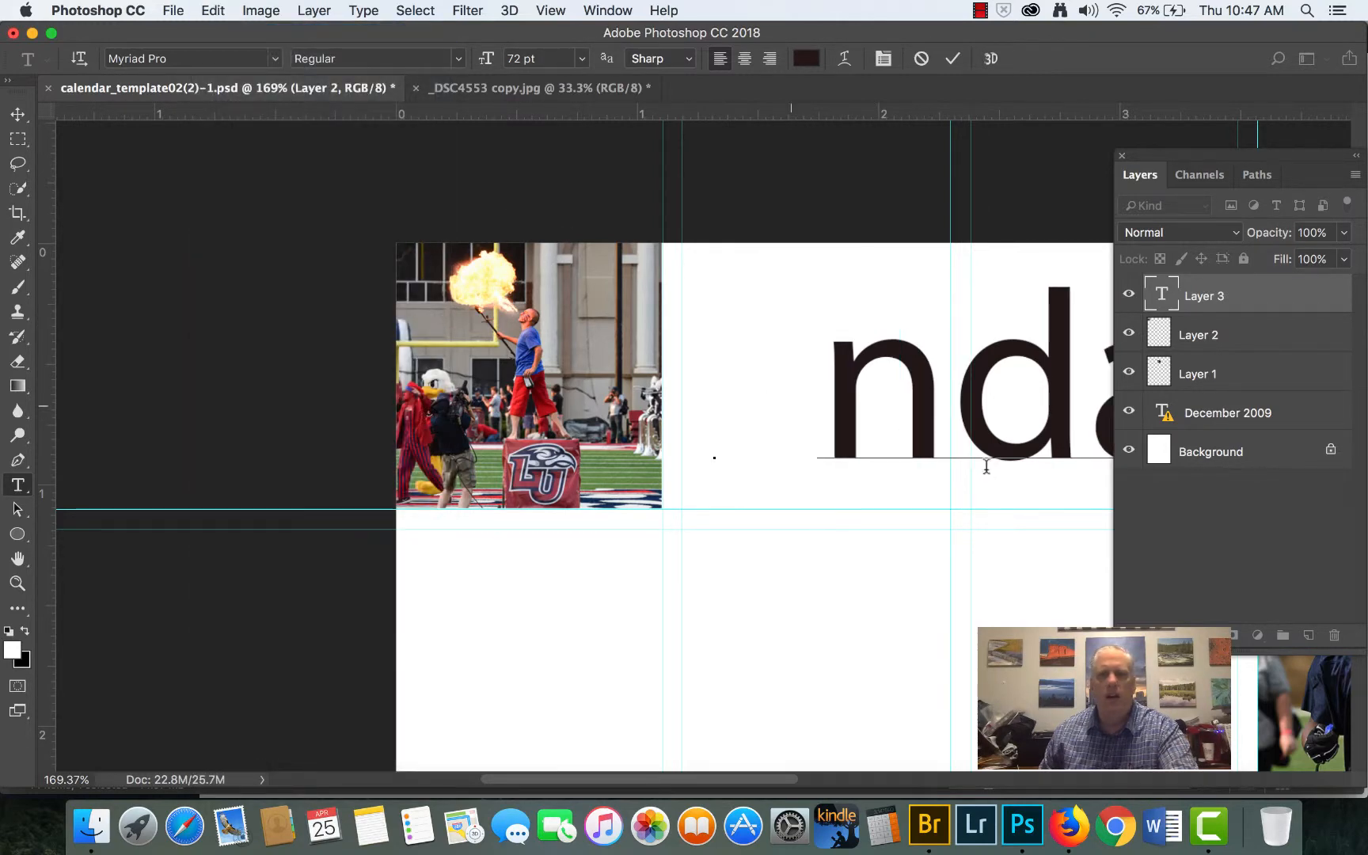
click(207, 10)
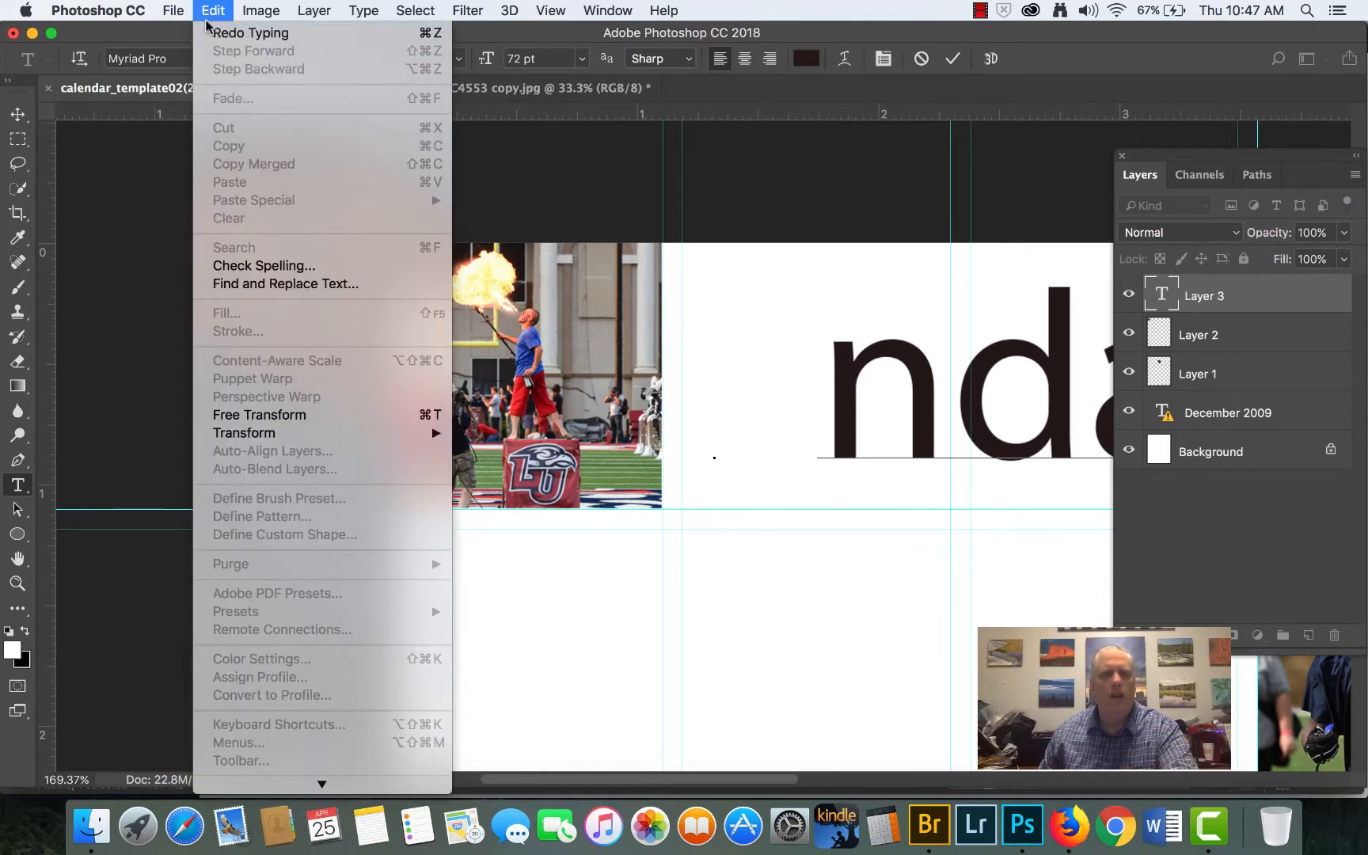
click(208, 11)
scroll(811, 435, down, 5)
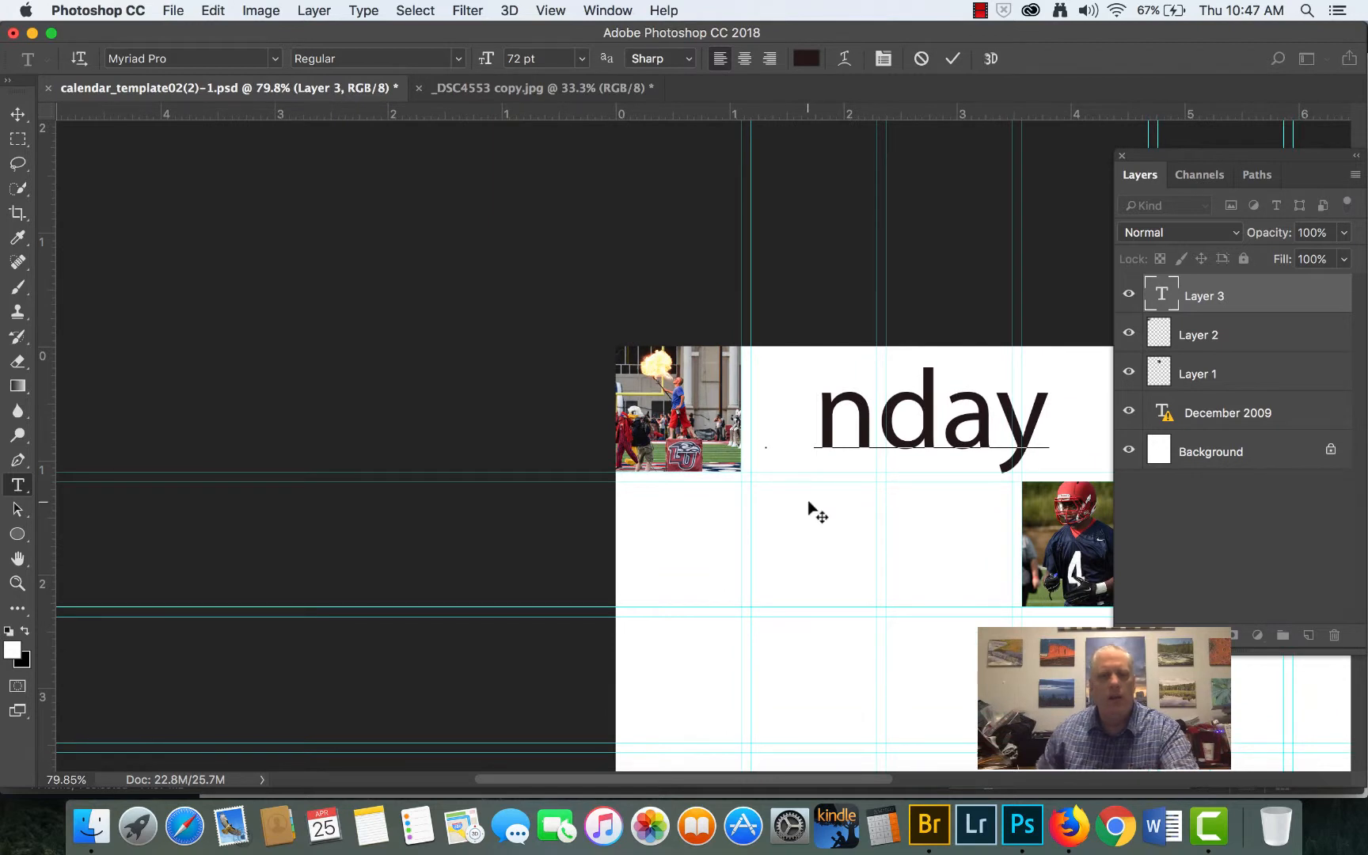
text(Su)
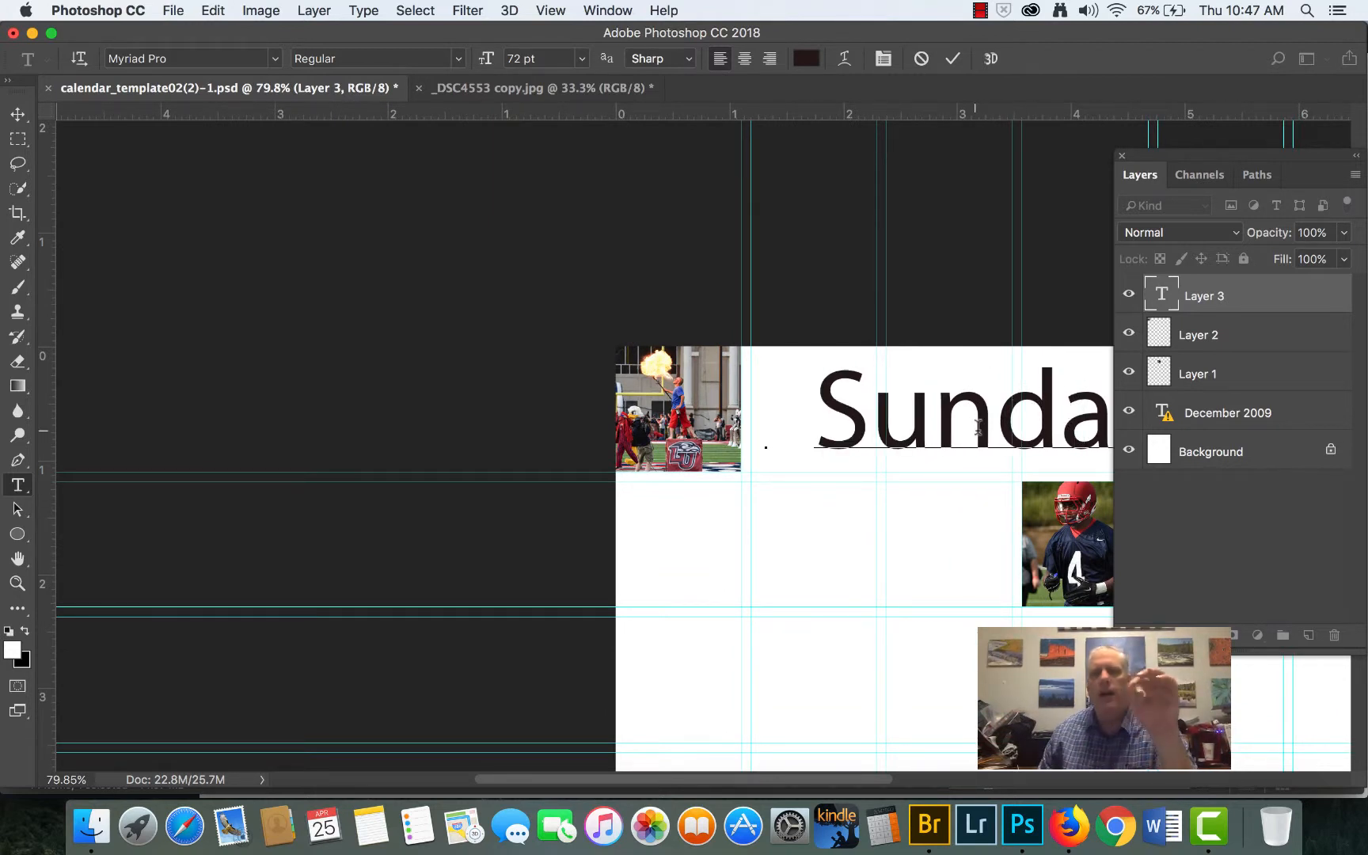
- Select the whole Sunday text, show the Character settings and set the font size to 12 pt
key(super+a)
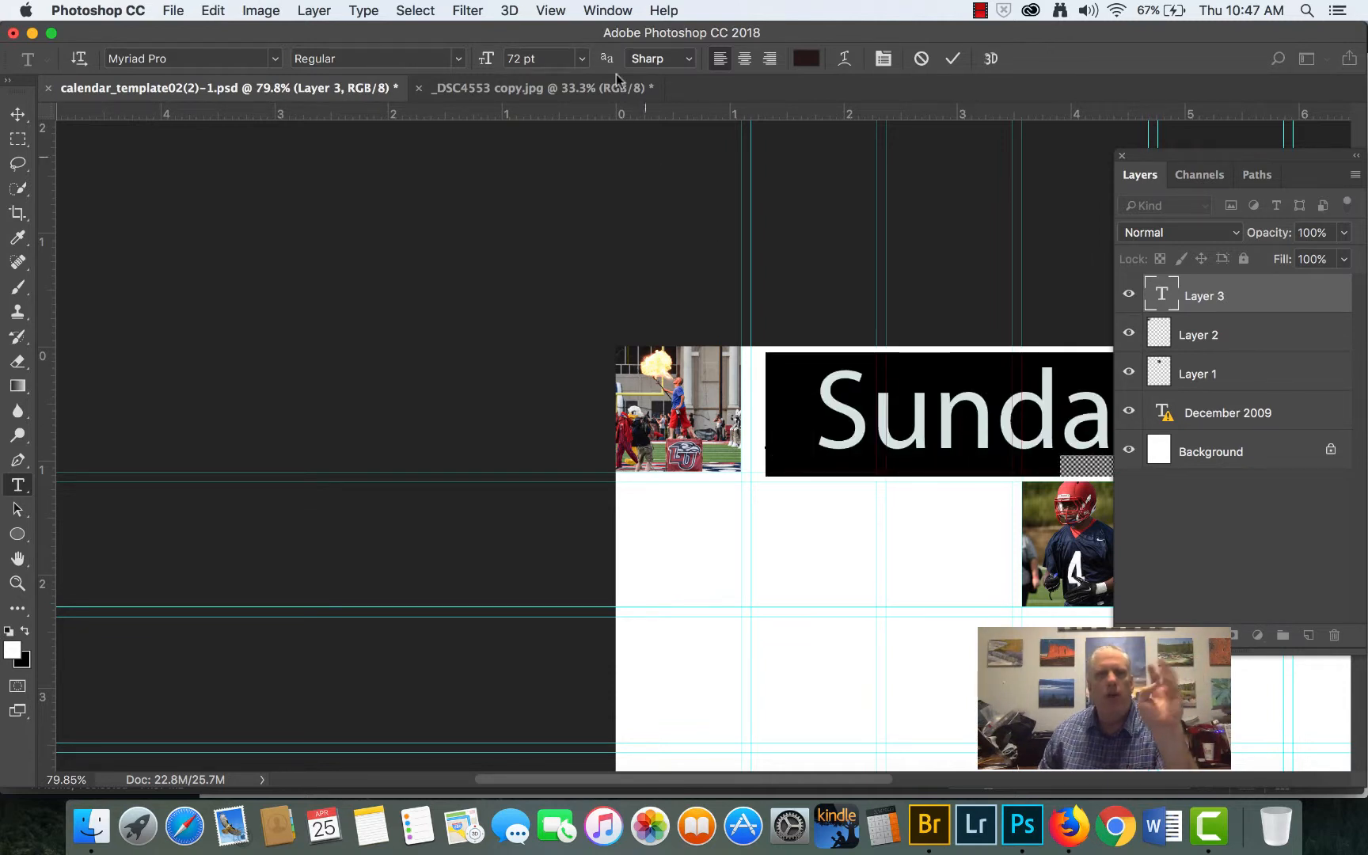
click(610, 9)
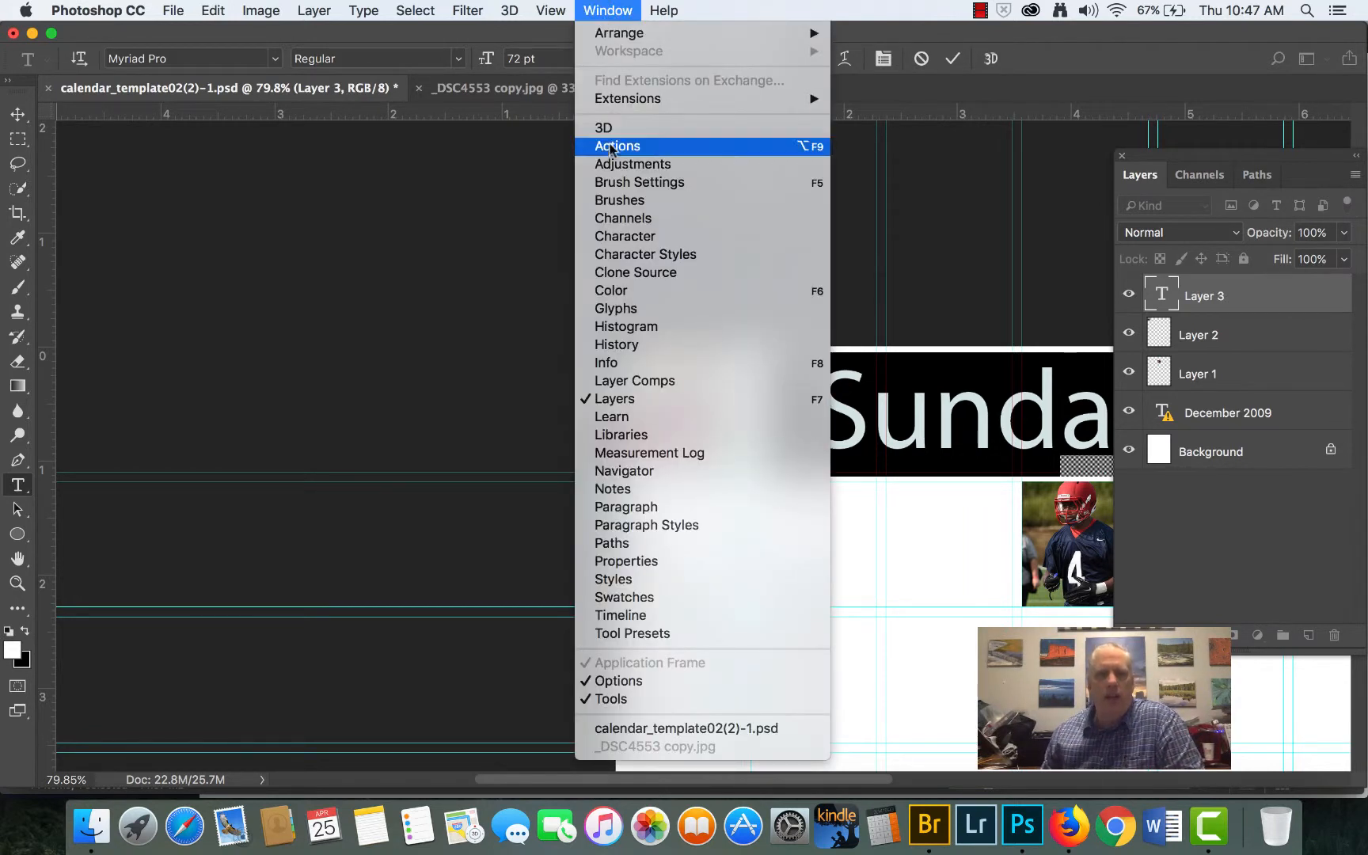
click(634, 237)
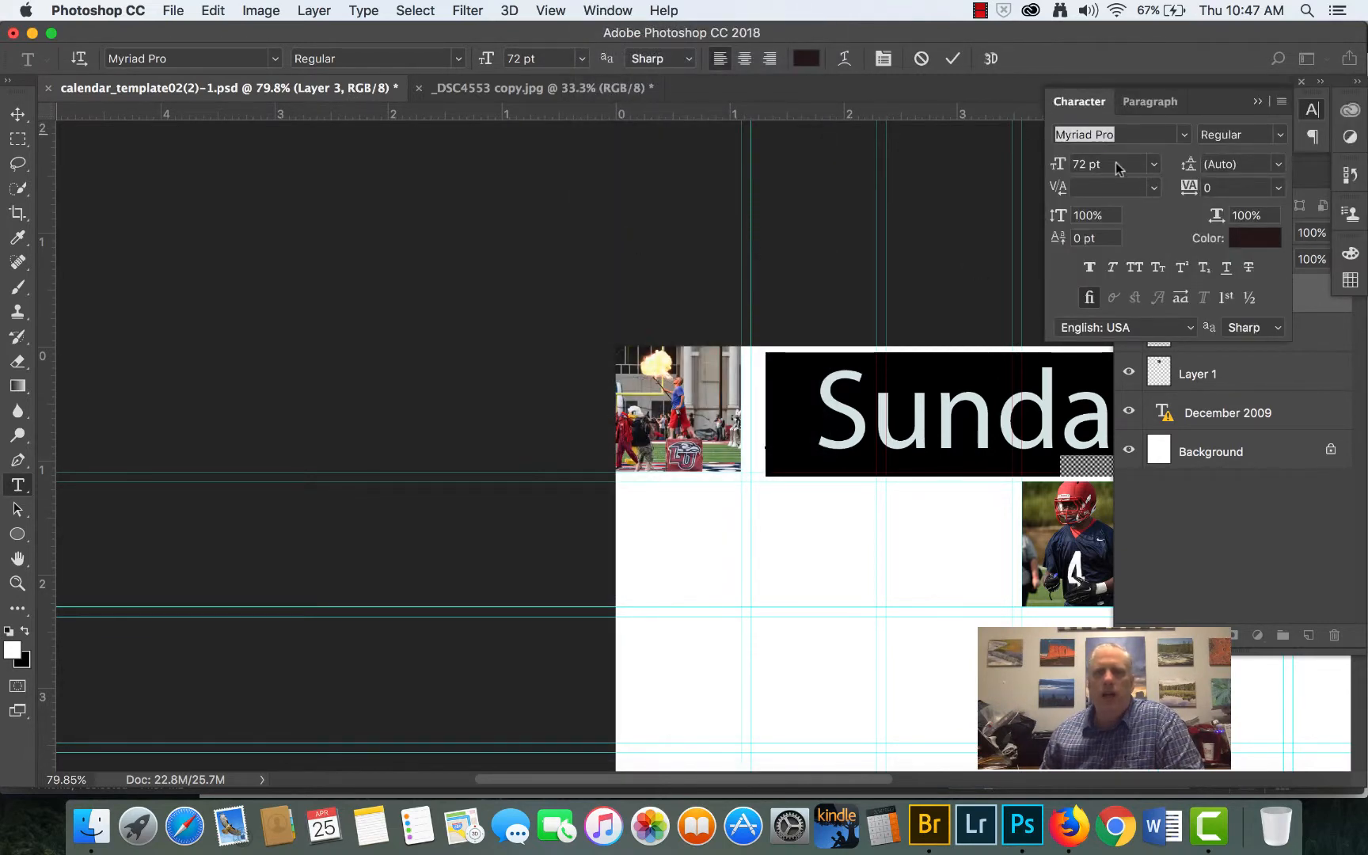
click(1156, 168)
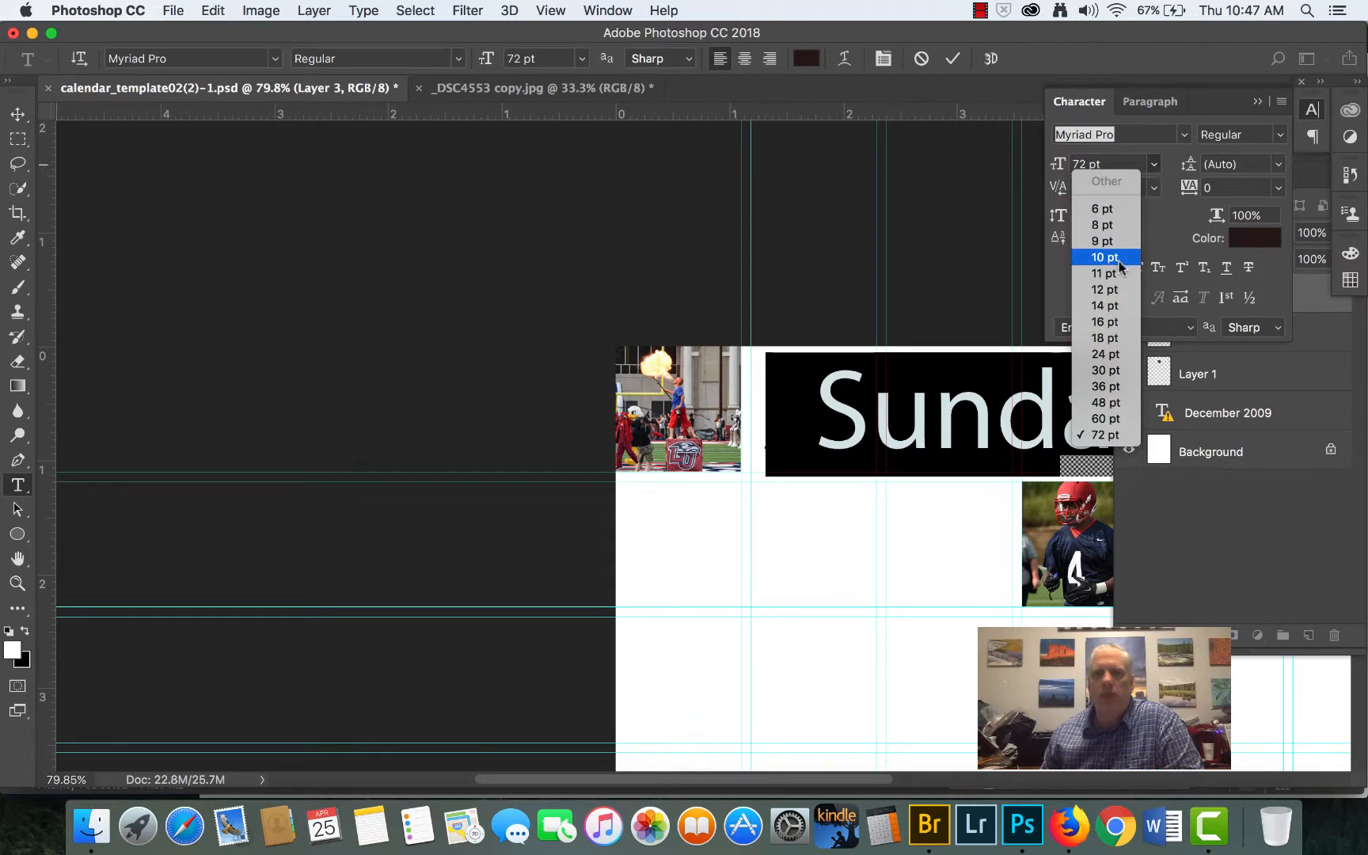
click(1114, 289)
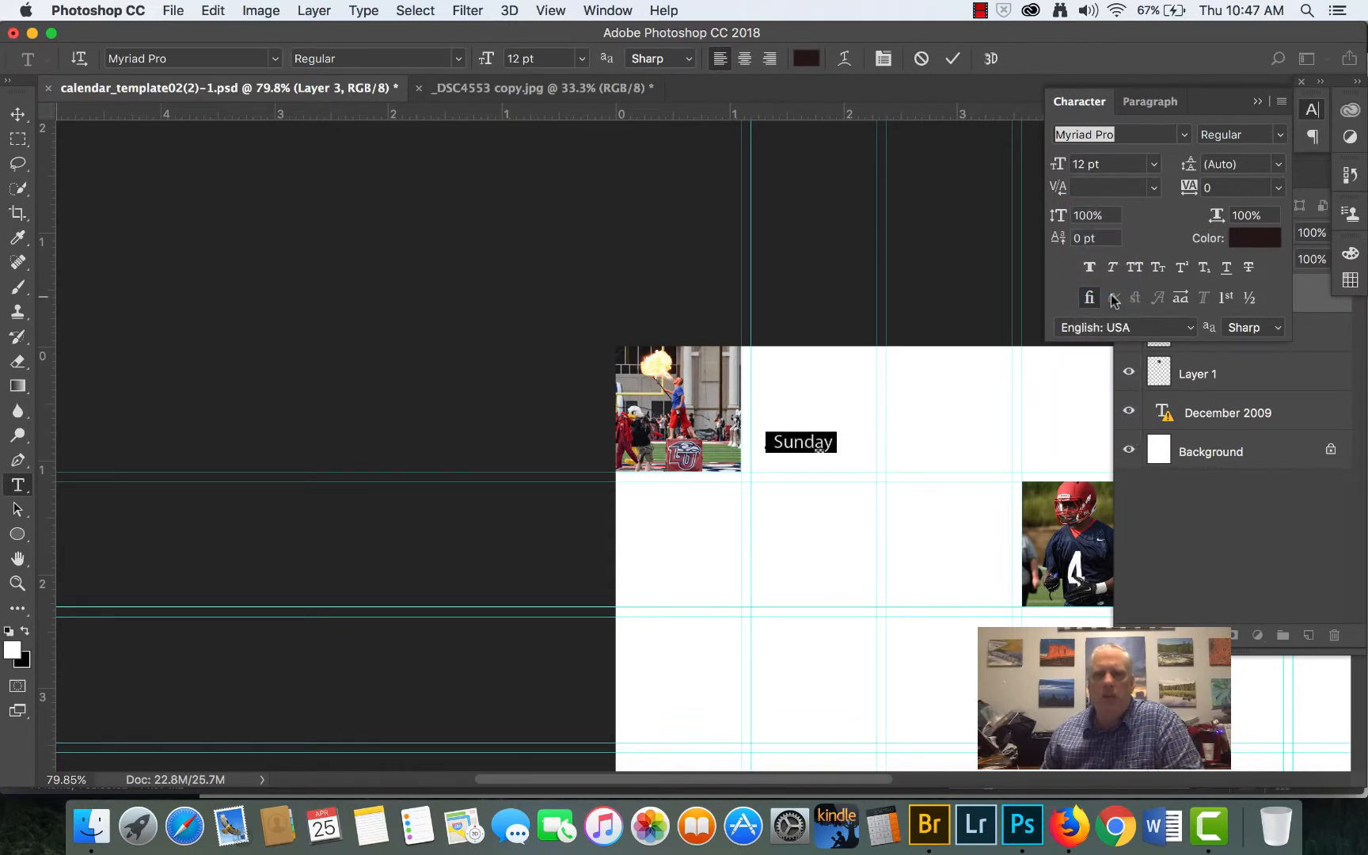
click(1185, 140)
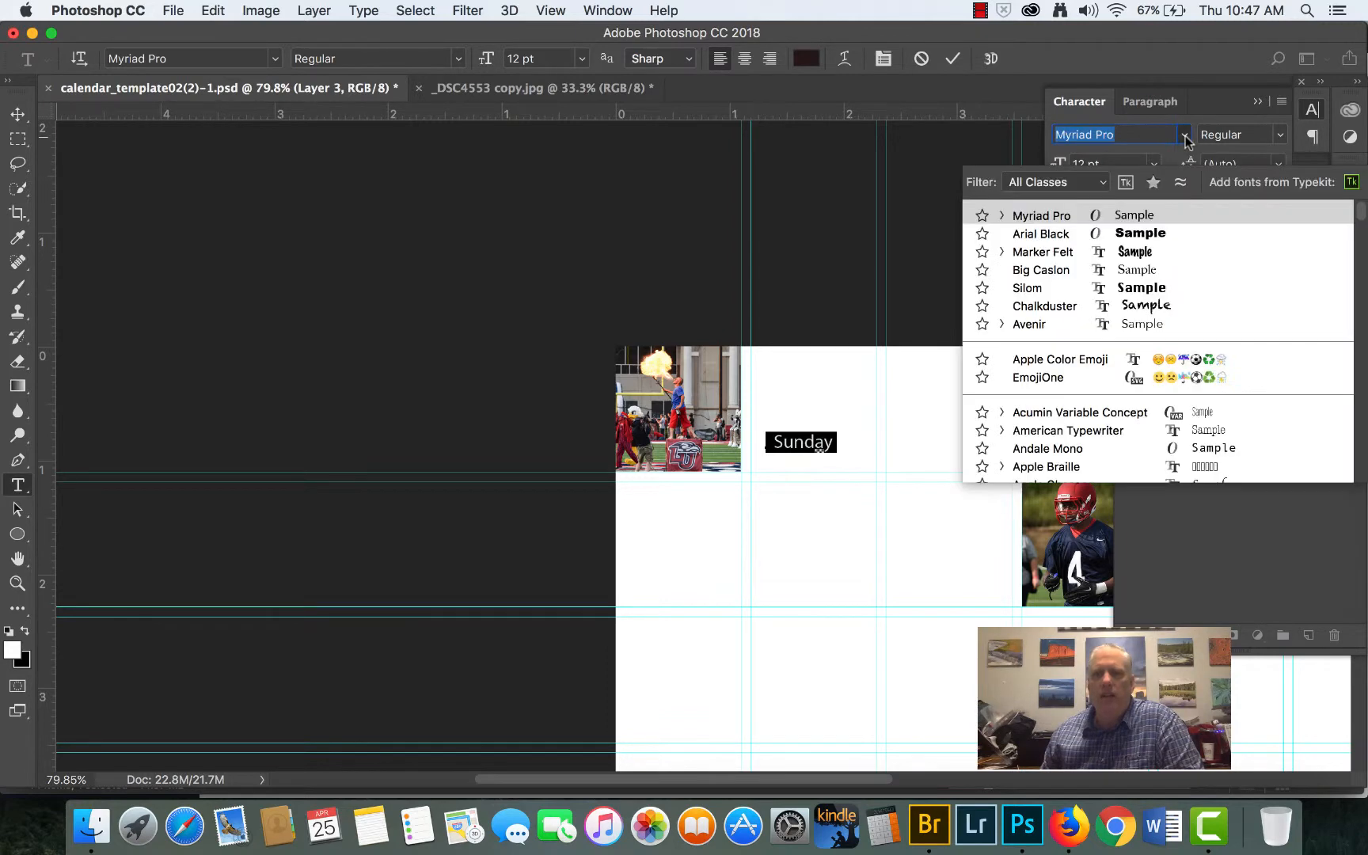
click(1185, 140)
click(1185, 140)
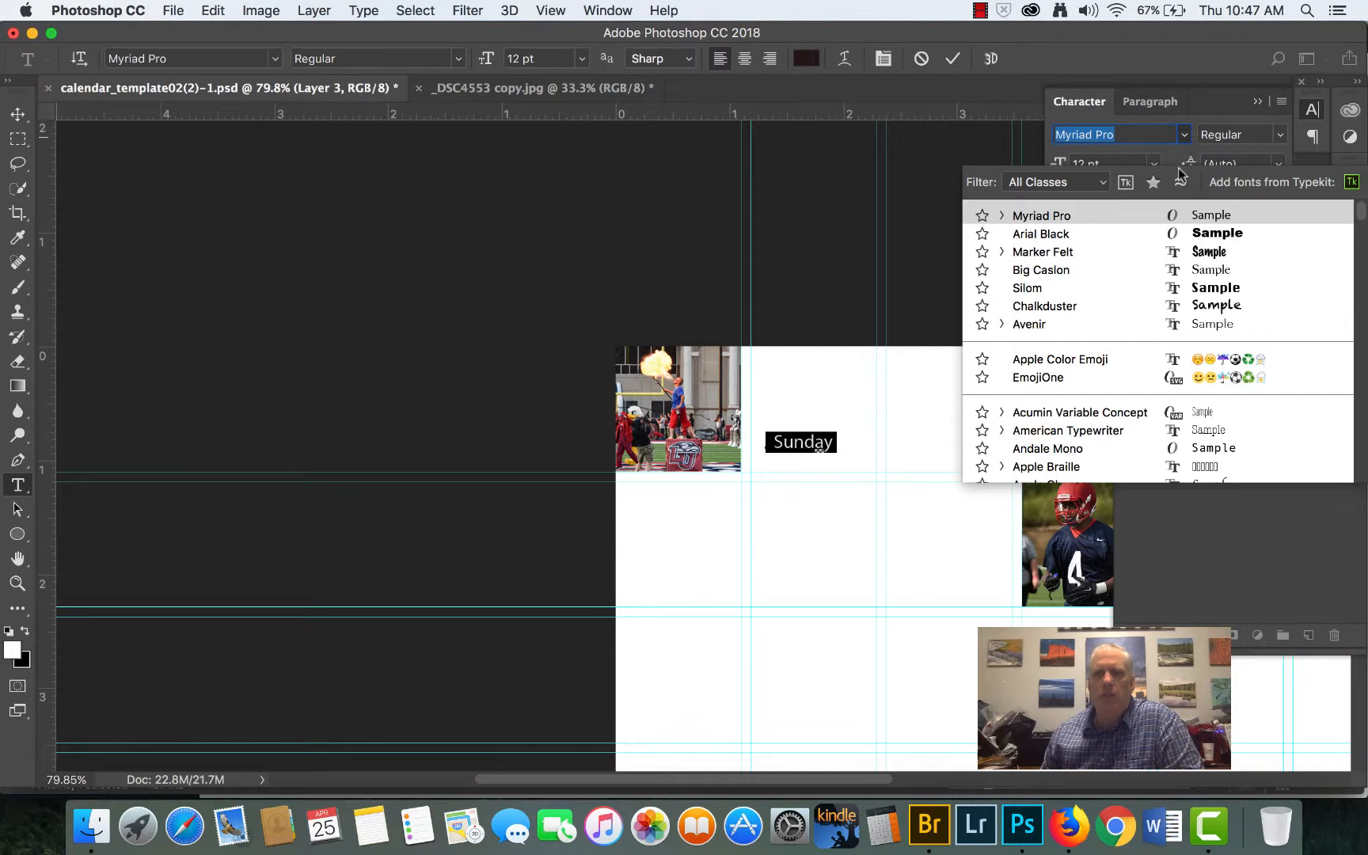
click(1173, 152)
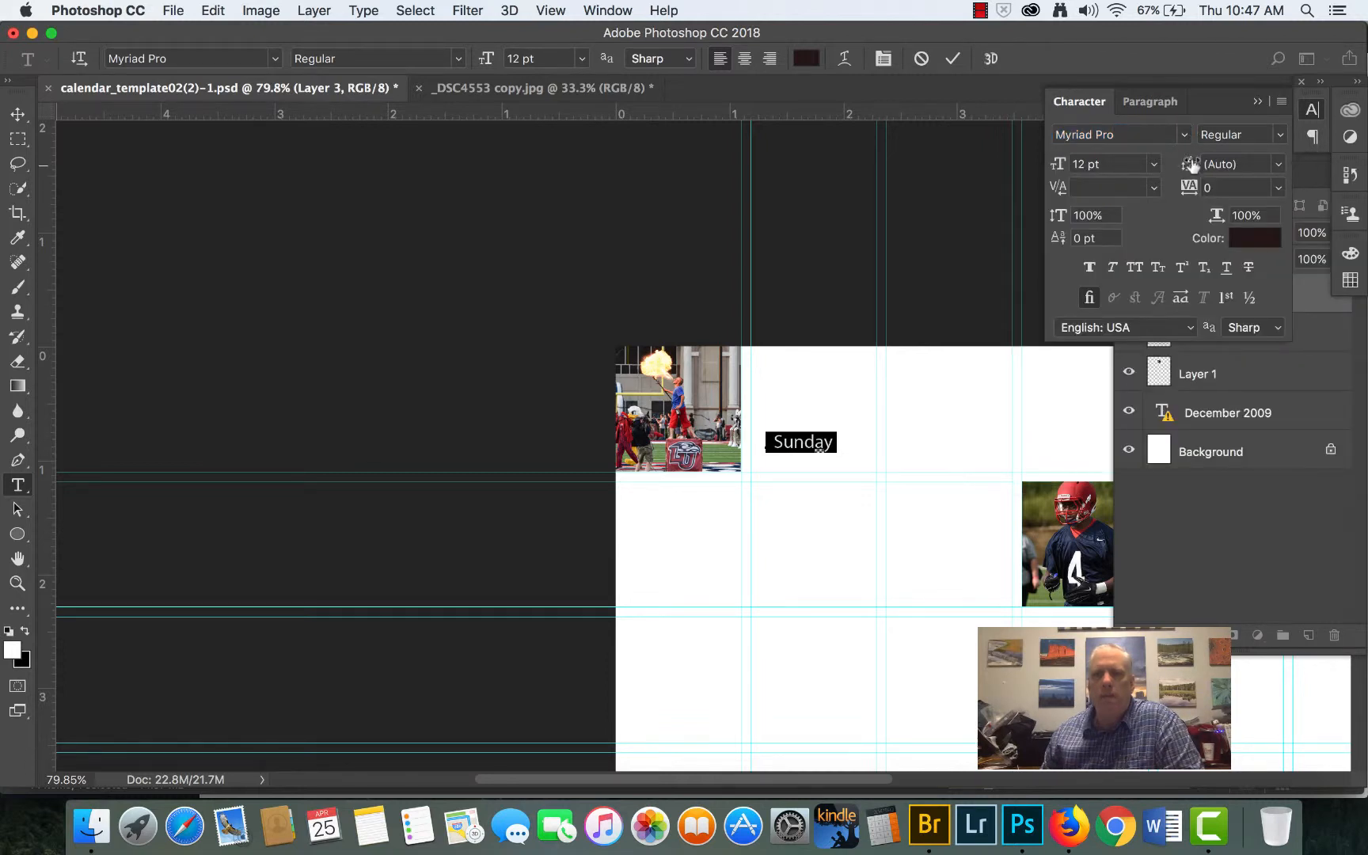
- Set the Sunday text to the Bold style and a font size of 14 pt
click(1282, 139)
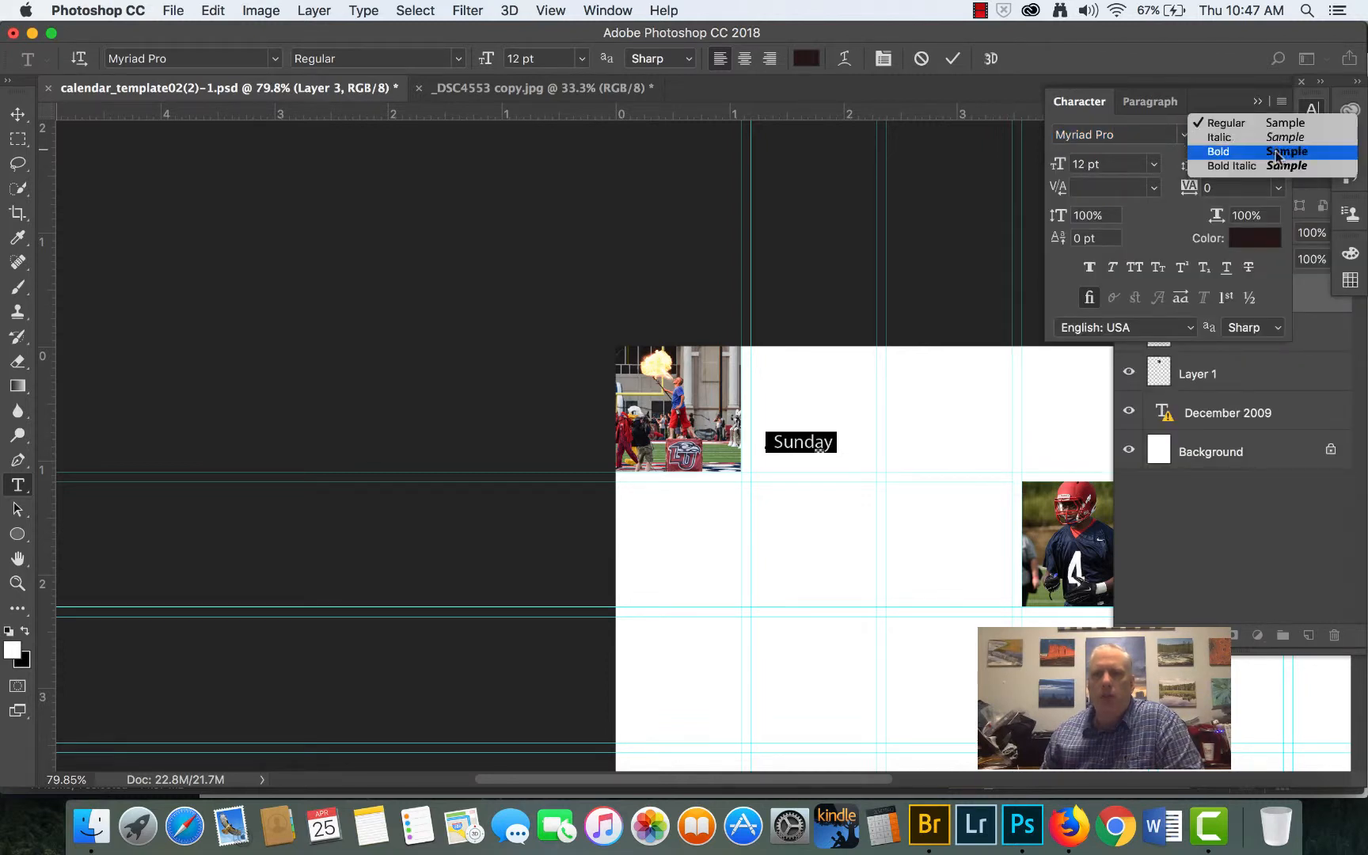
click(1215, 149)
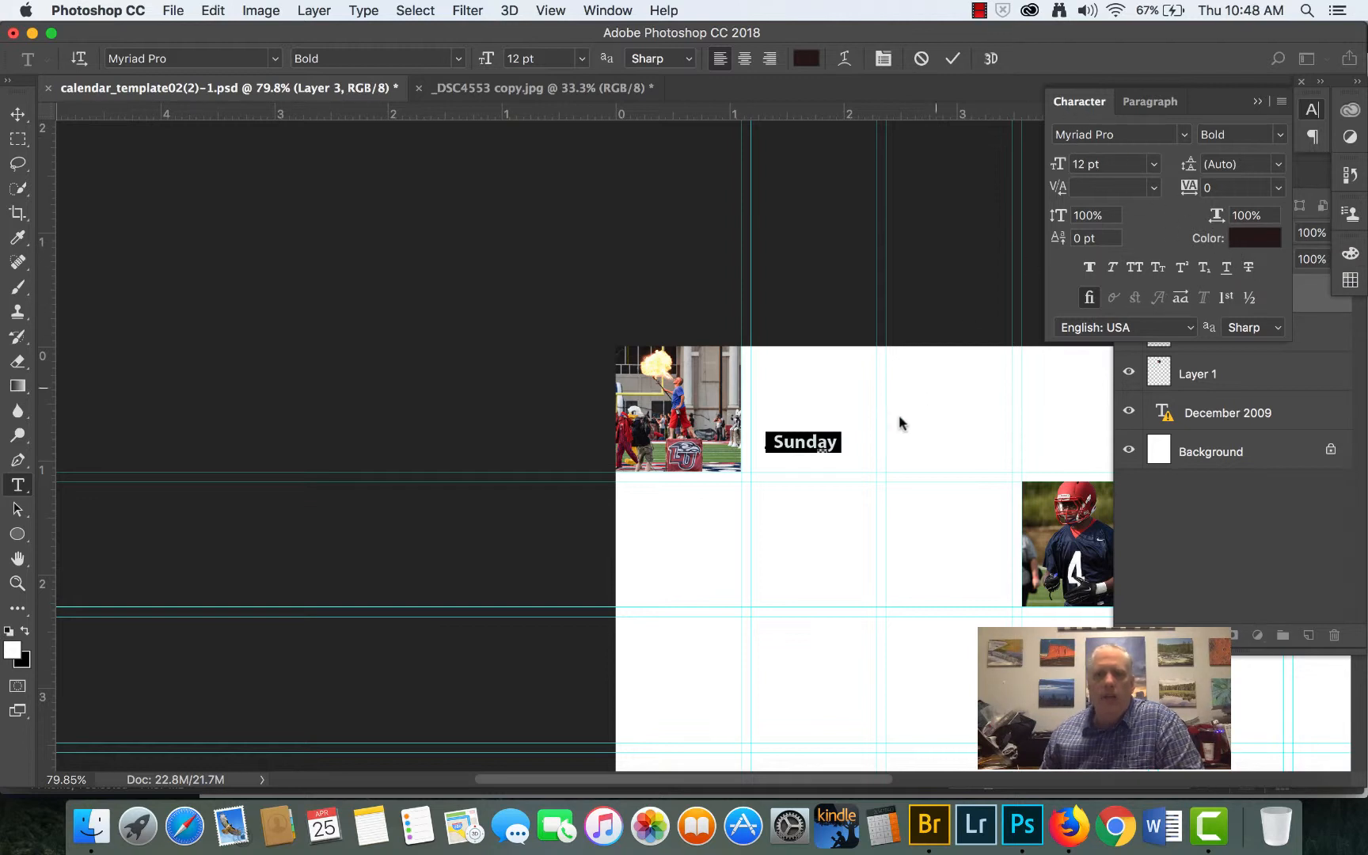
click(1156, 166)
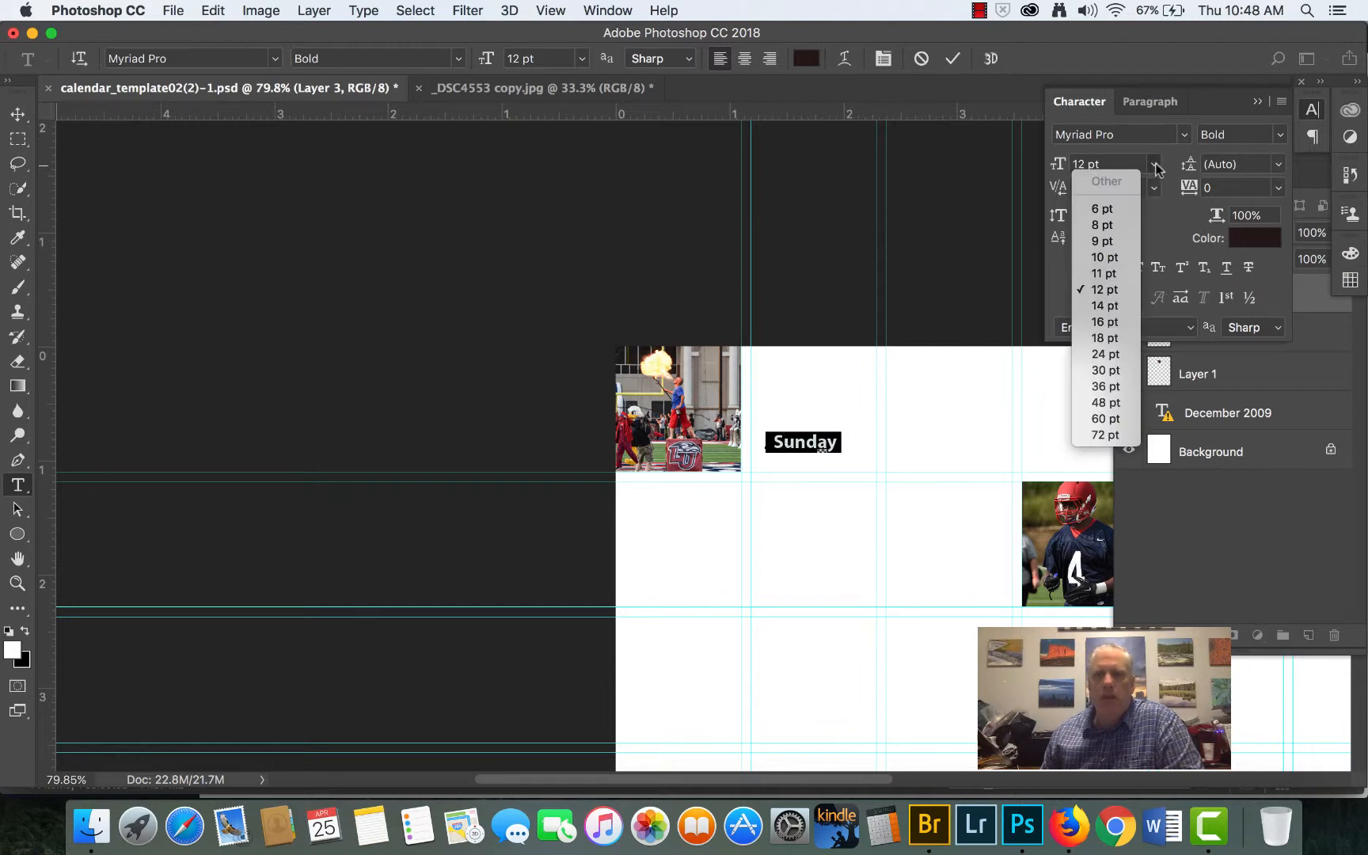
click(1104, 306)
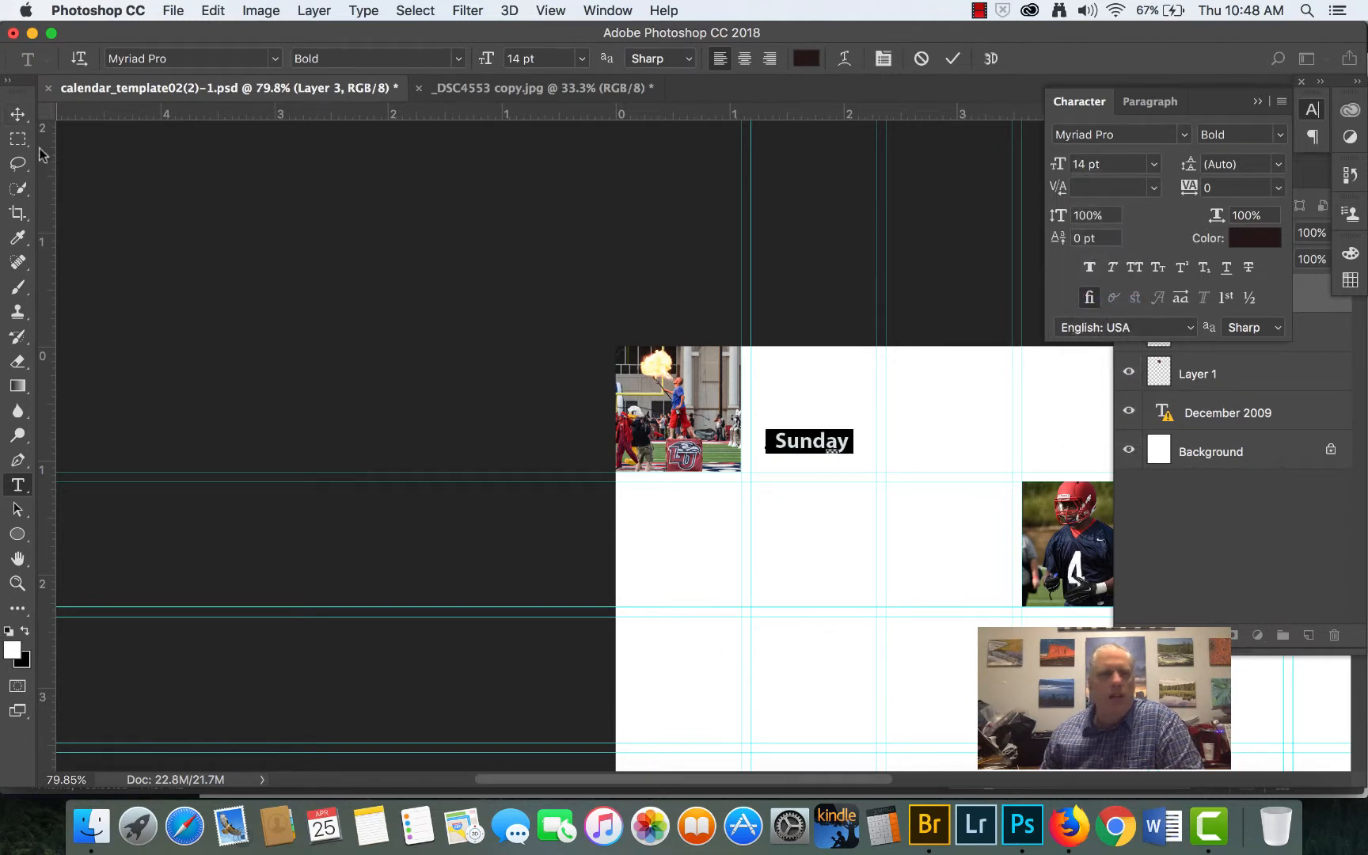
- Move the Sunday text onto the upper part of the fire-breather photo in the first cell and close the Character settings
click(18, 115)
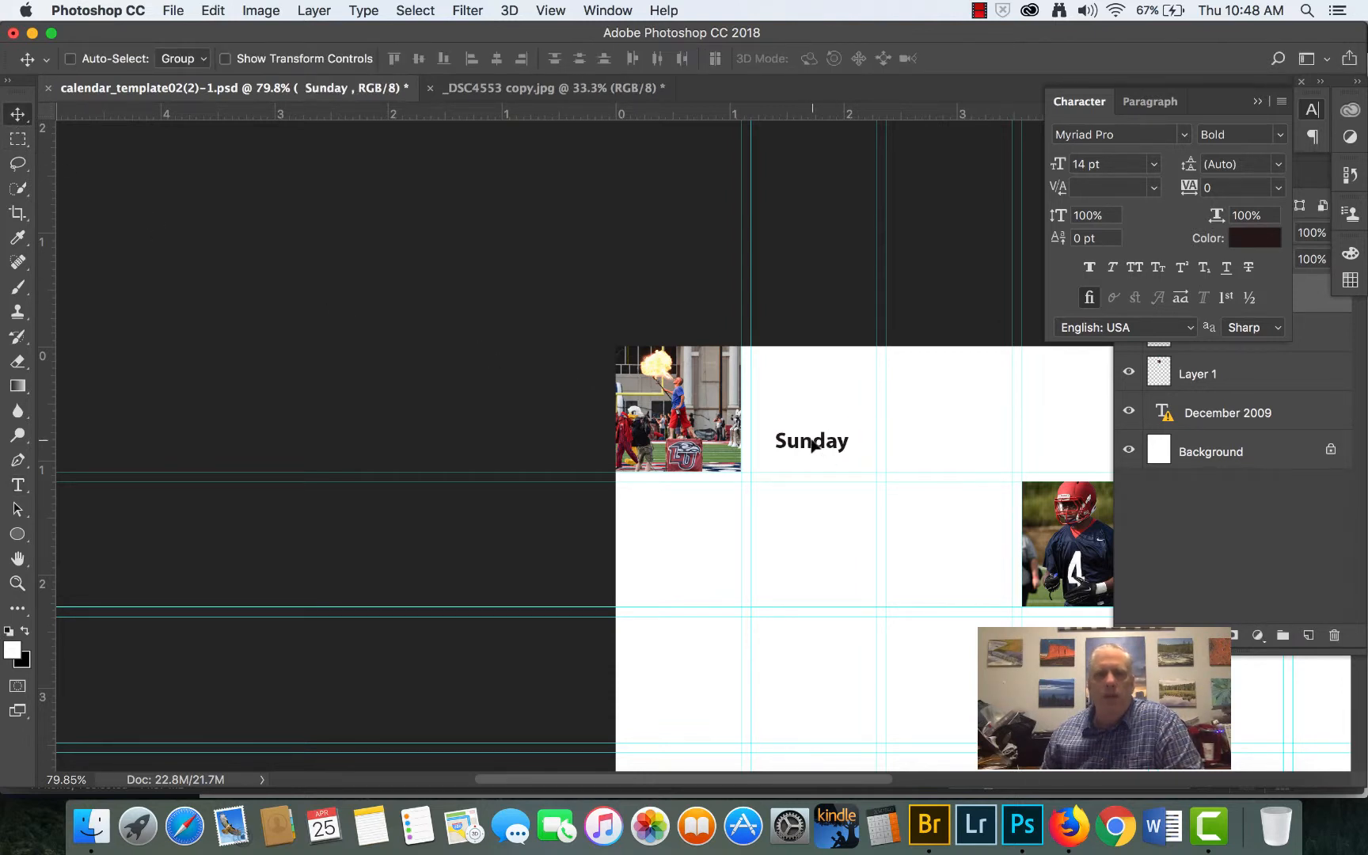
drag(813, 446, 678, 388)
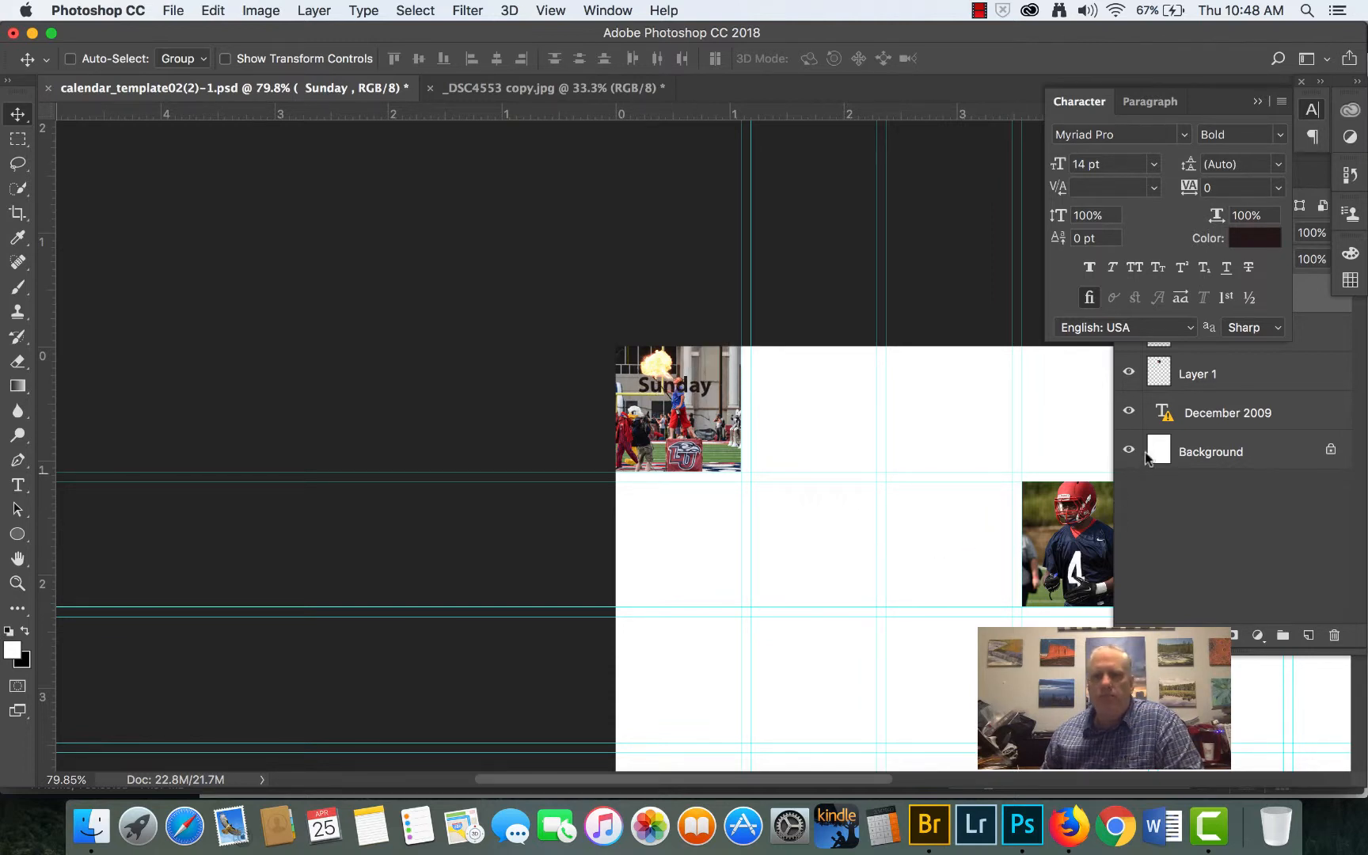
click(1257, 102)
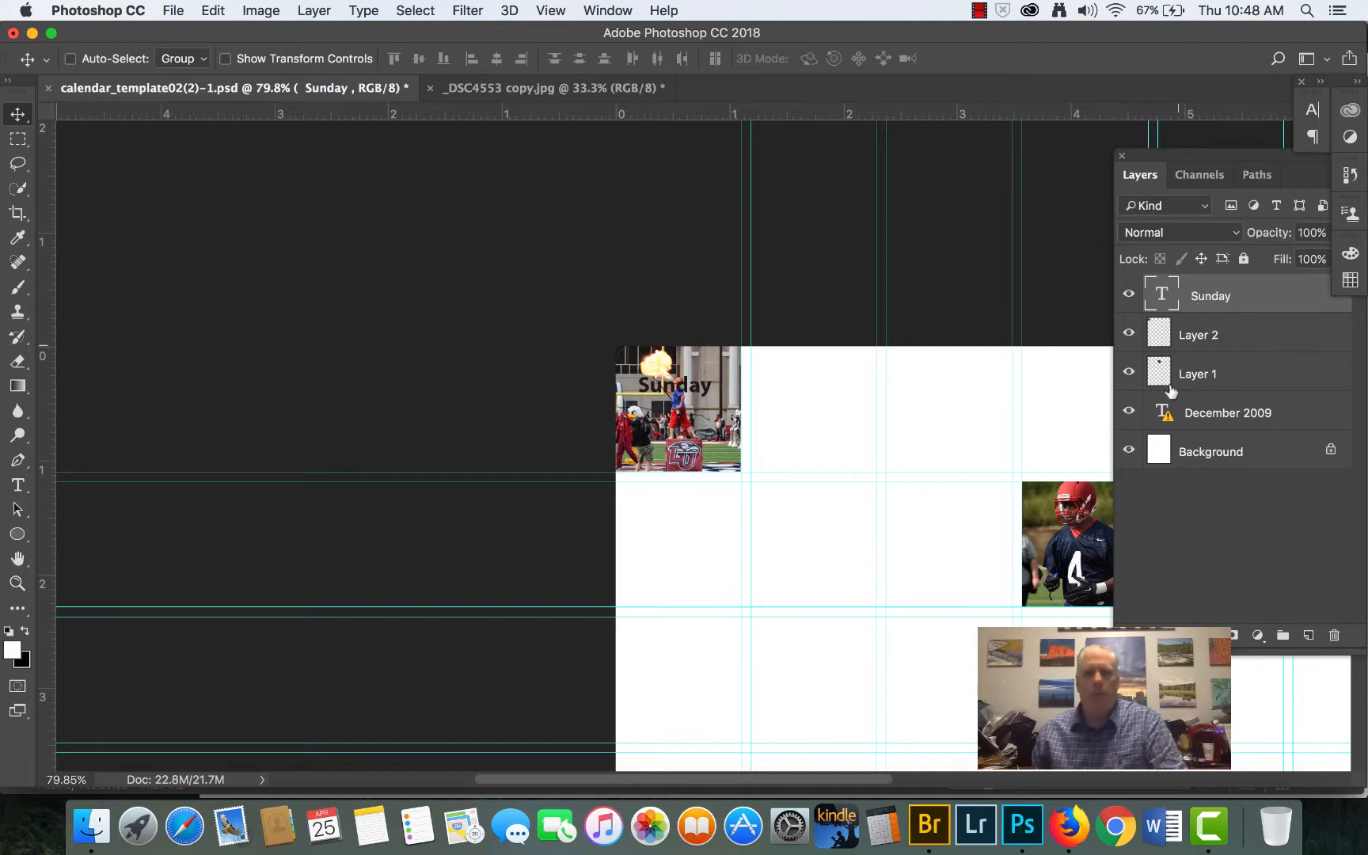
- Hide and reshow the fire-breather photo on Layer 2, and lower that layer's opacity to 40%
click(1128, 335)
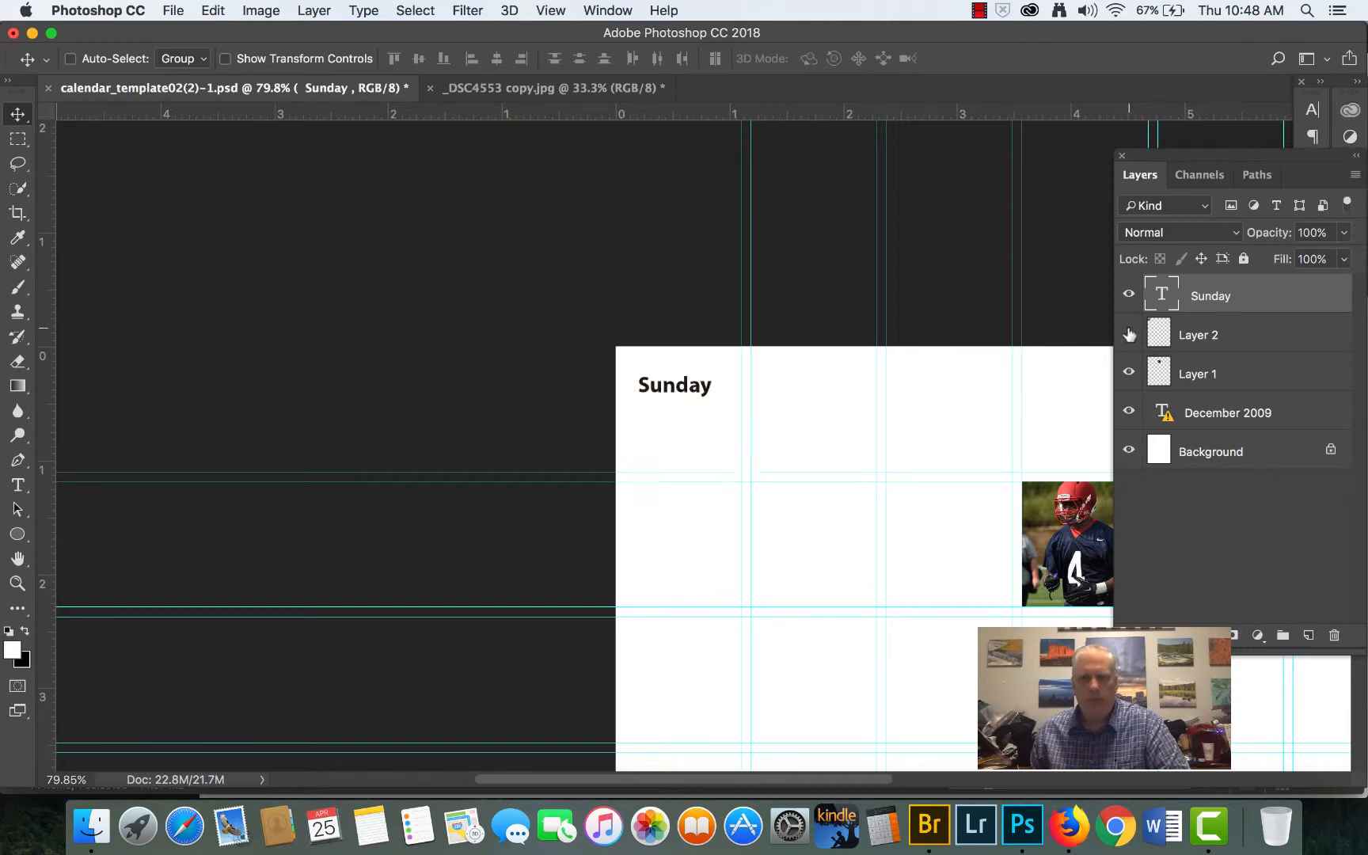
click(1129, 334)
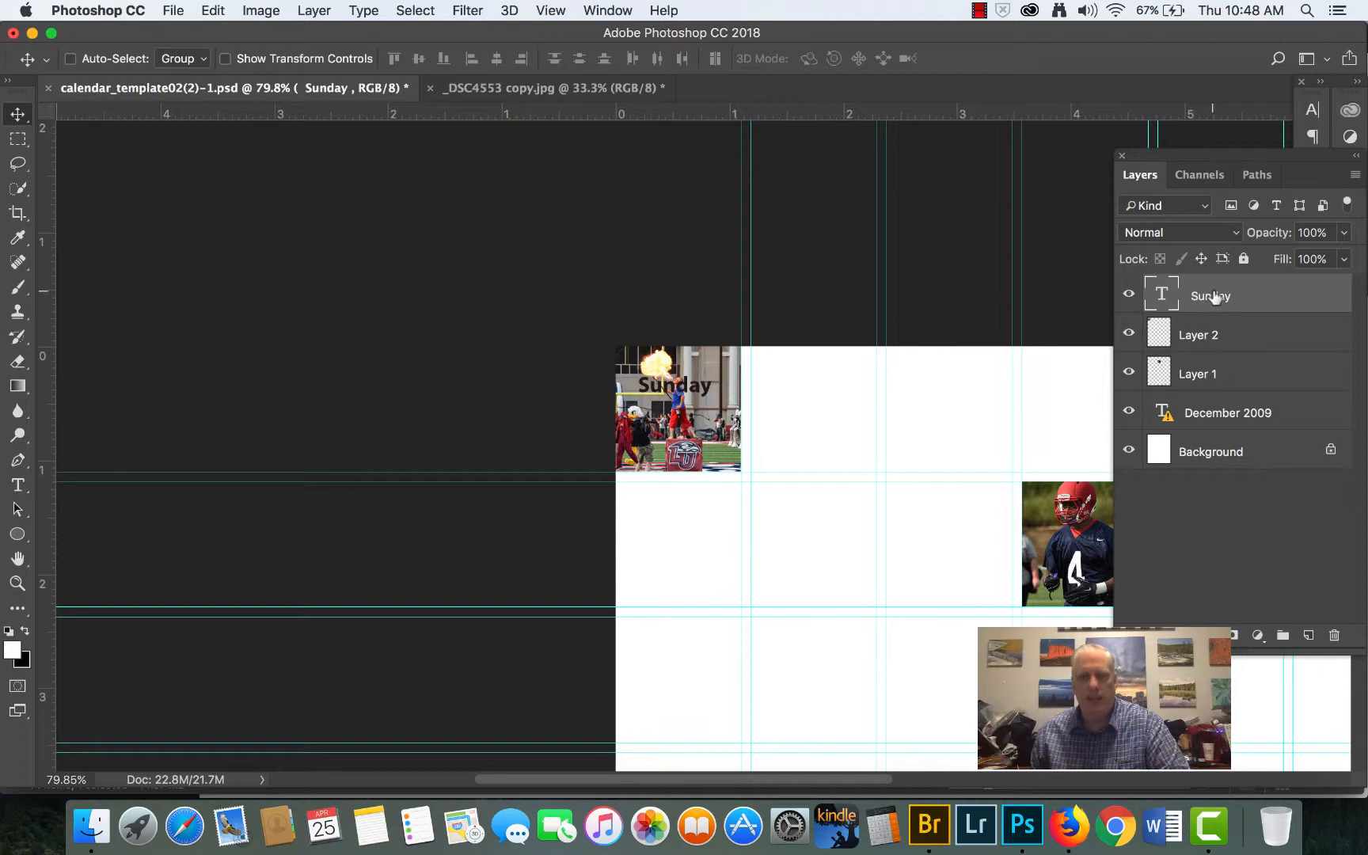
click(1196, 340)
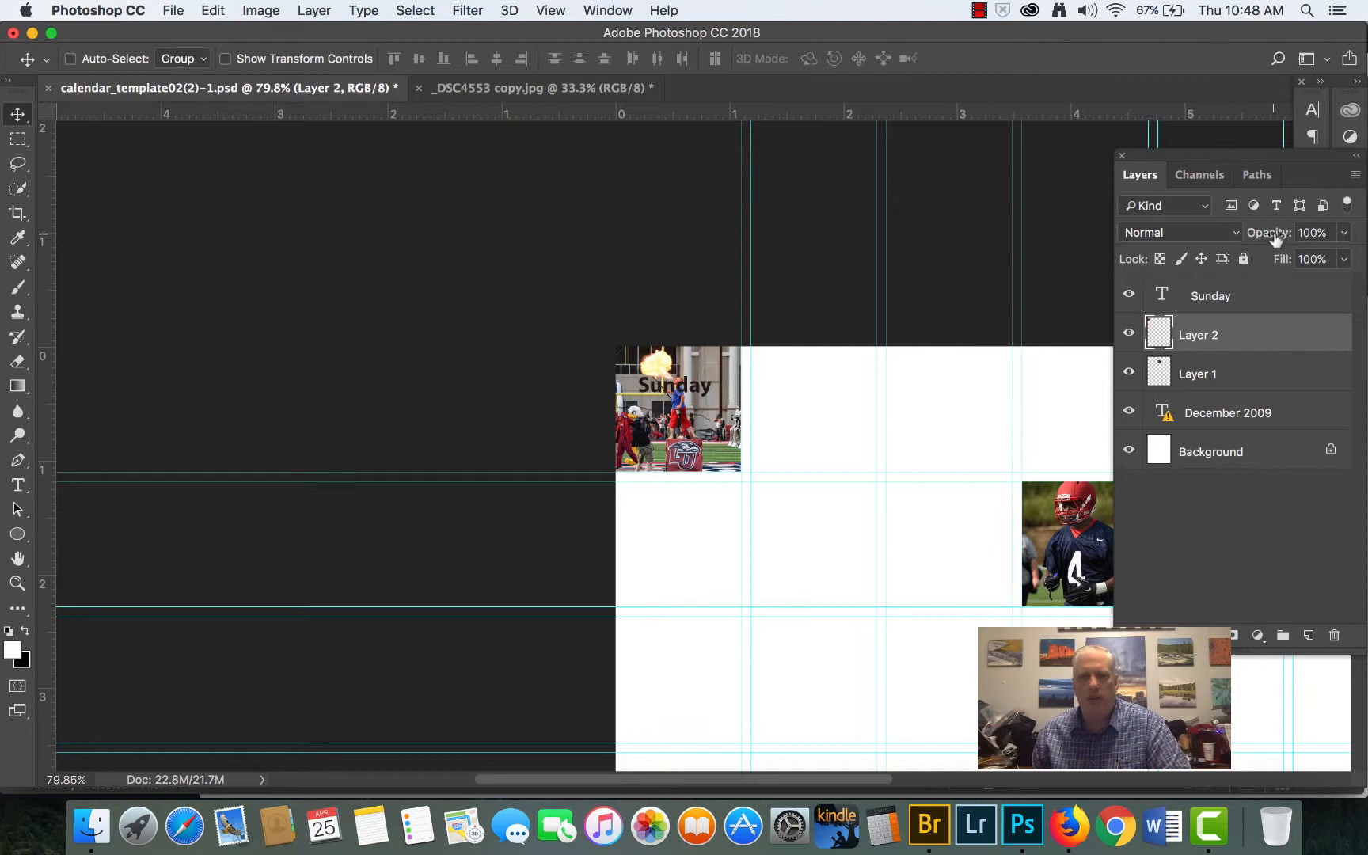
drag(1274, 238, 1216, 234)
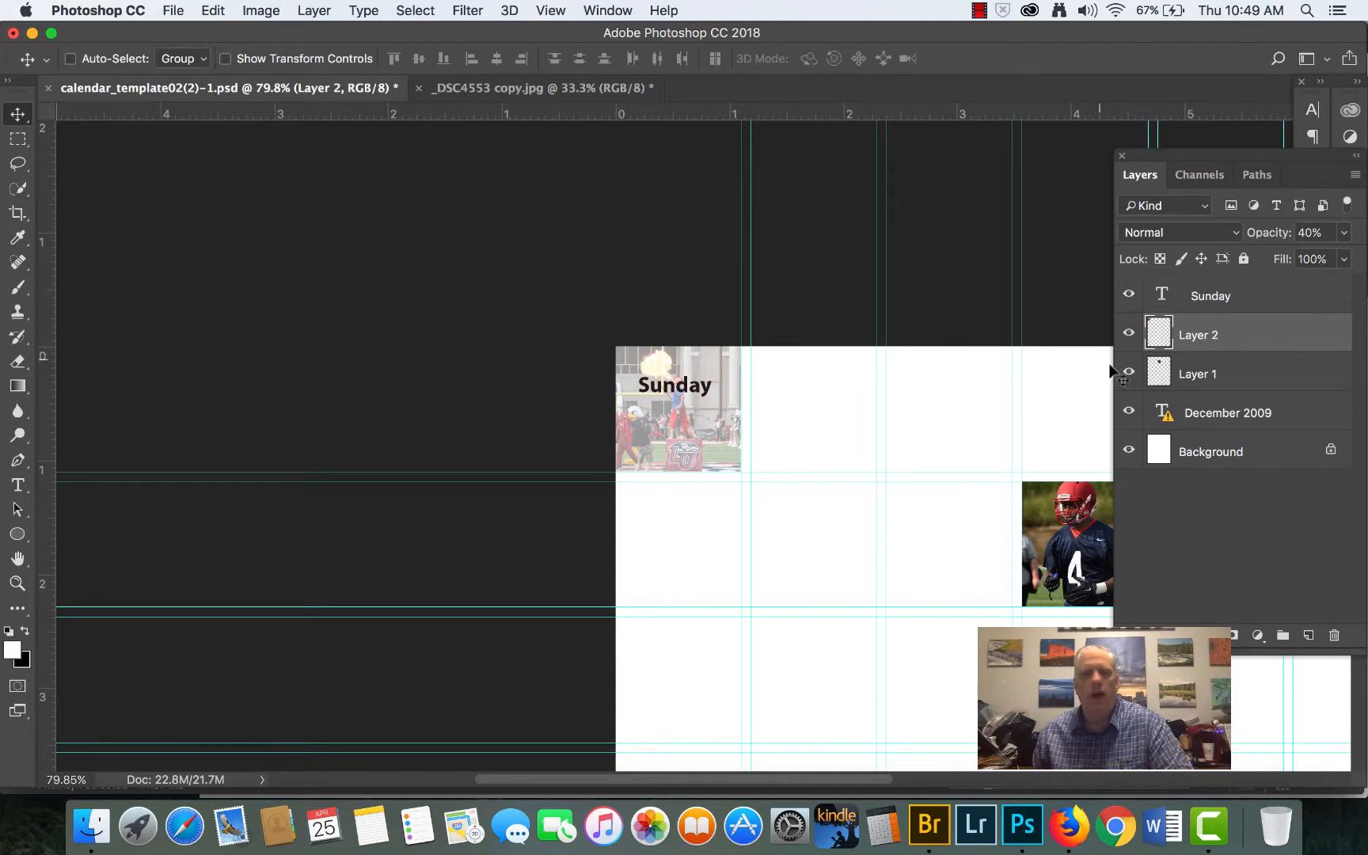
- Link the Sunday text layer with Layer 2, the fire-breather photo
shift+click(1208, 298)
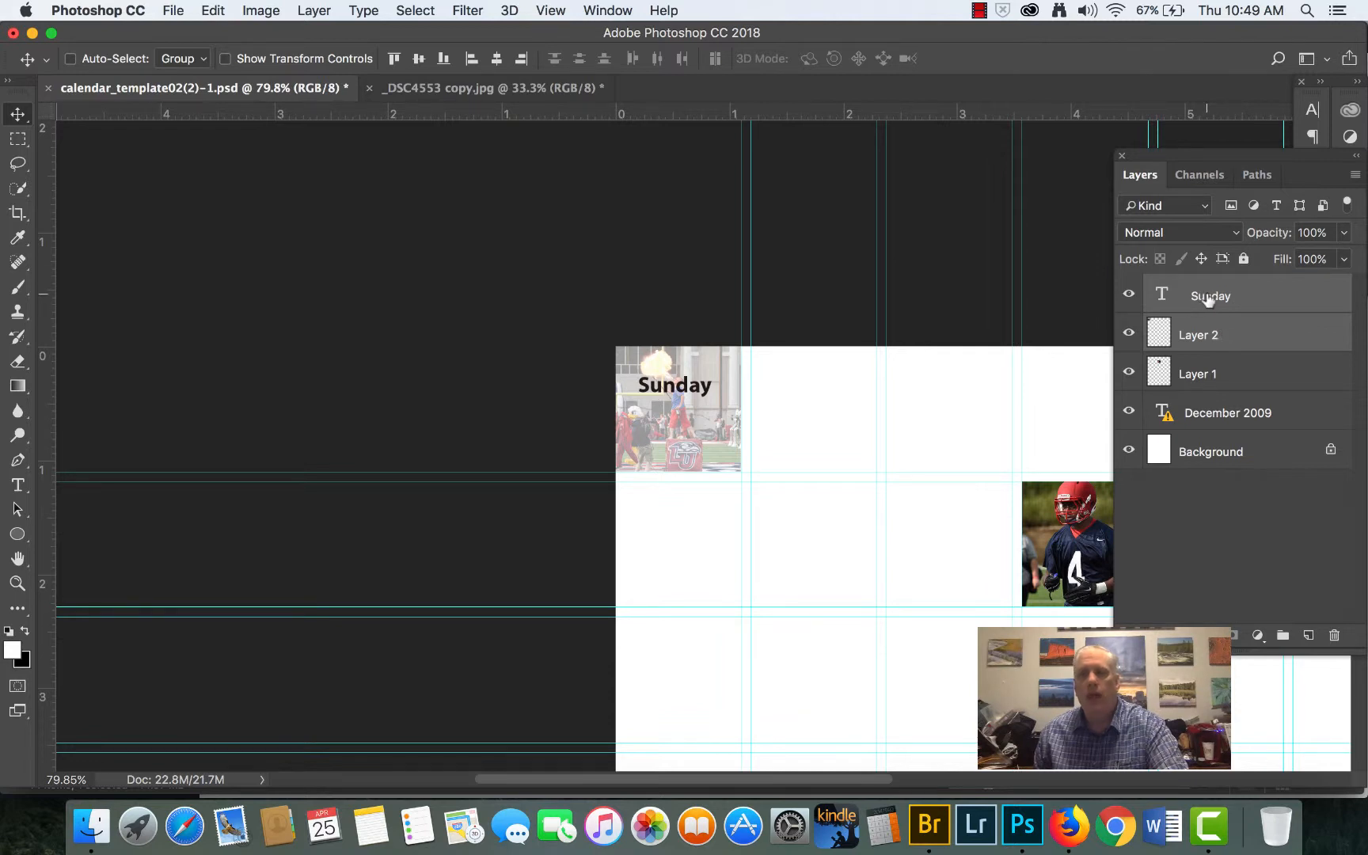
right_click(1208, 298)
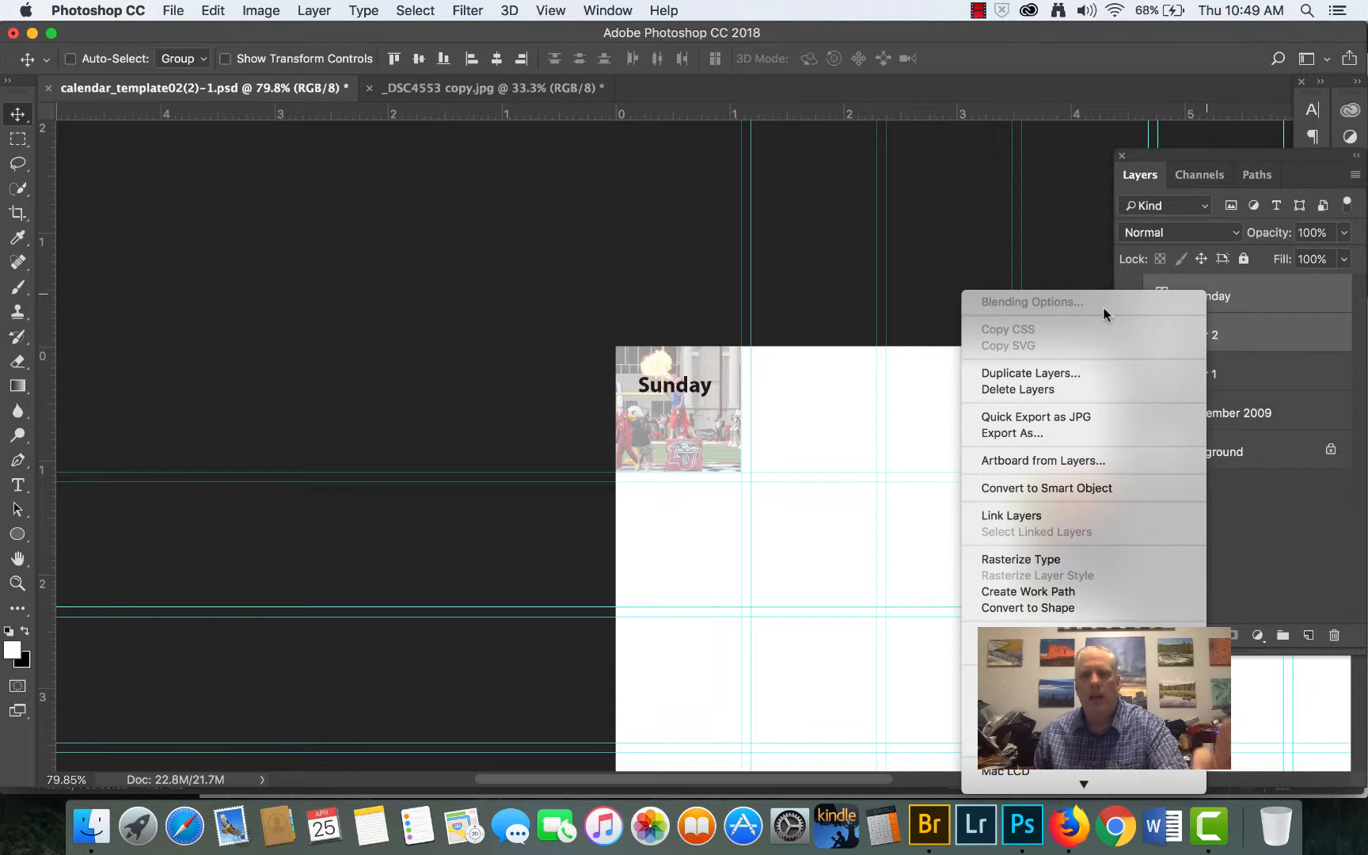
click(1059, 515)
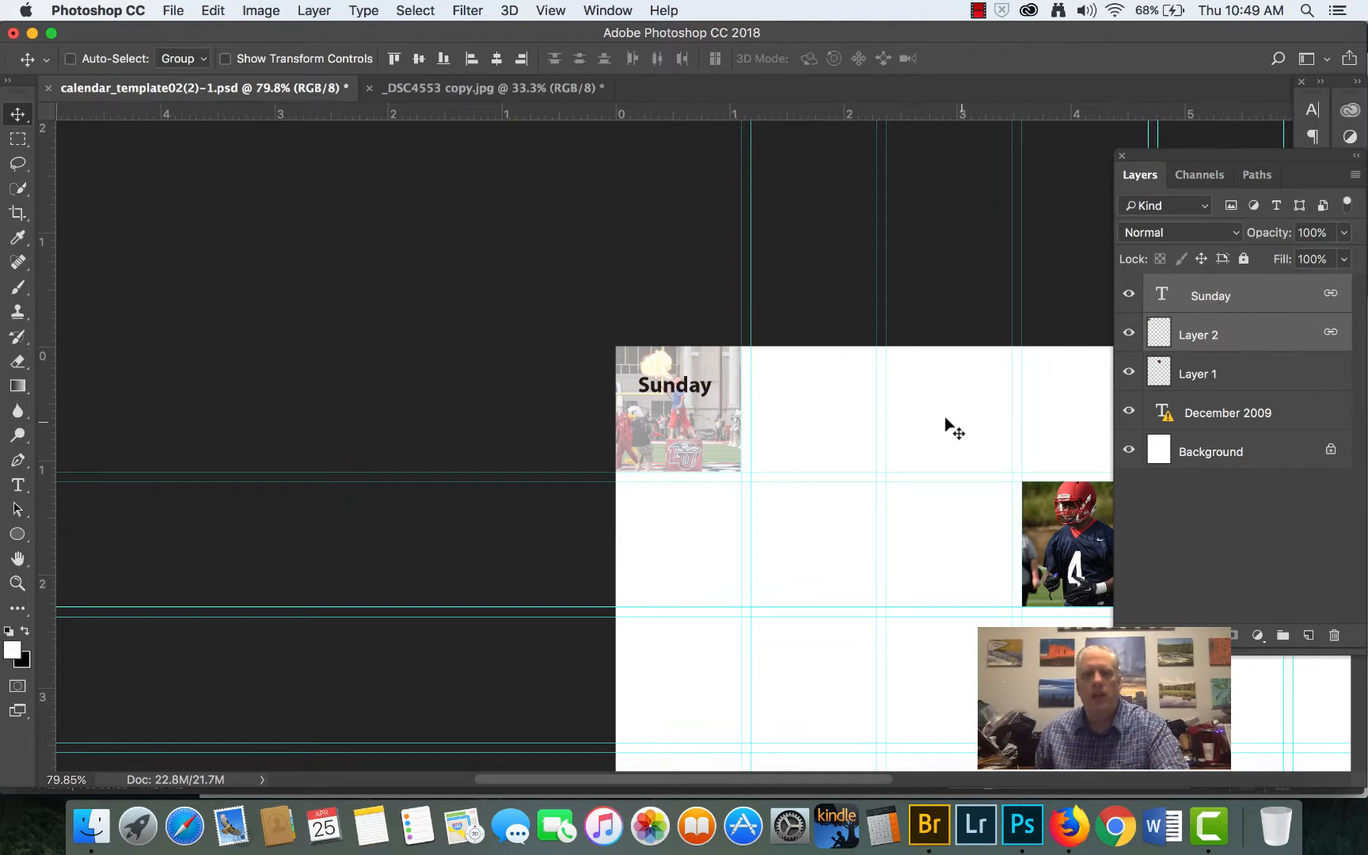
- Test the link by moving the Sunday text and photo together, undo the move, and view the Unlink Layers option without applying it
scroll(669, 406, up, 3)
scroll(650, 399, up, 5)
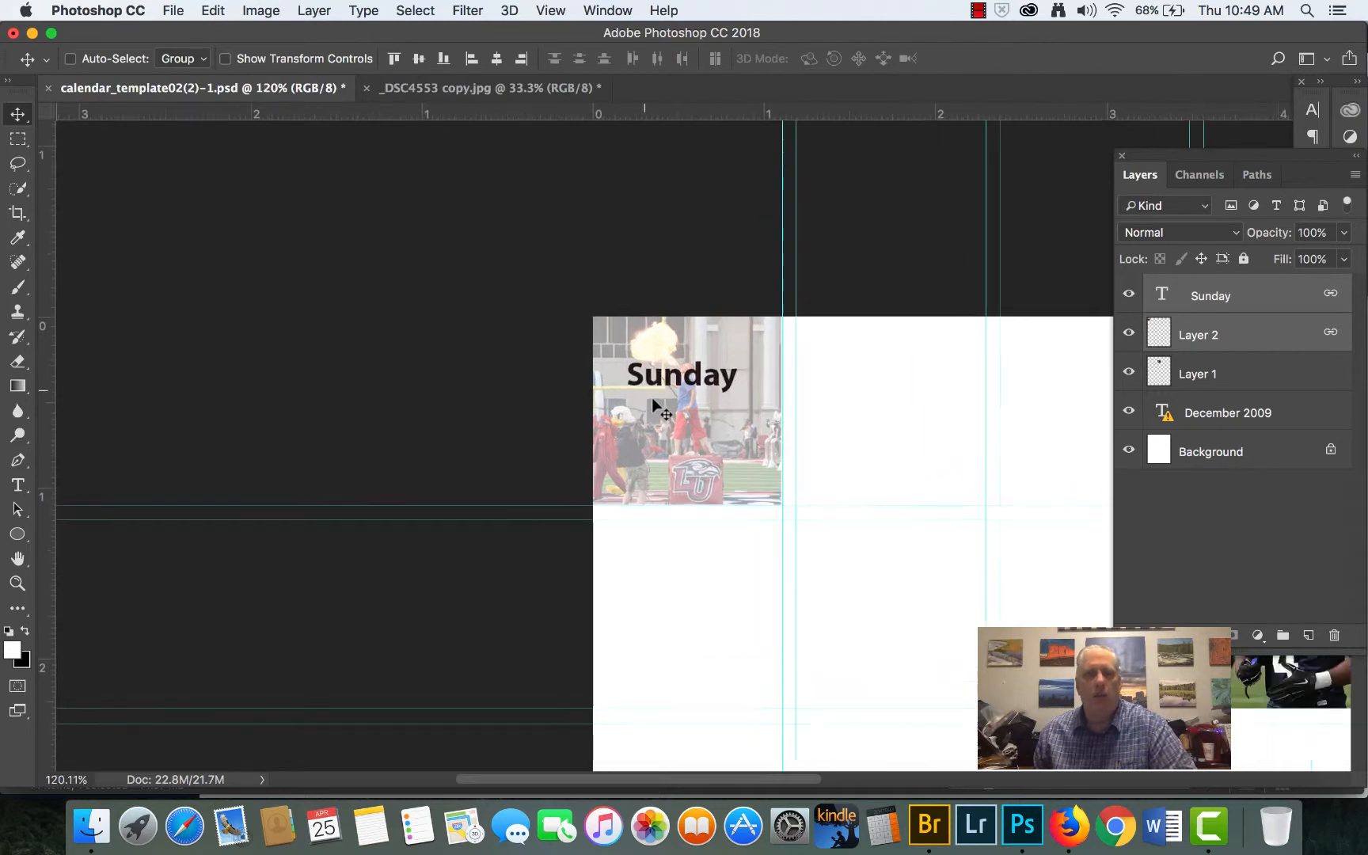
scroll(703, 423, up, 1)
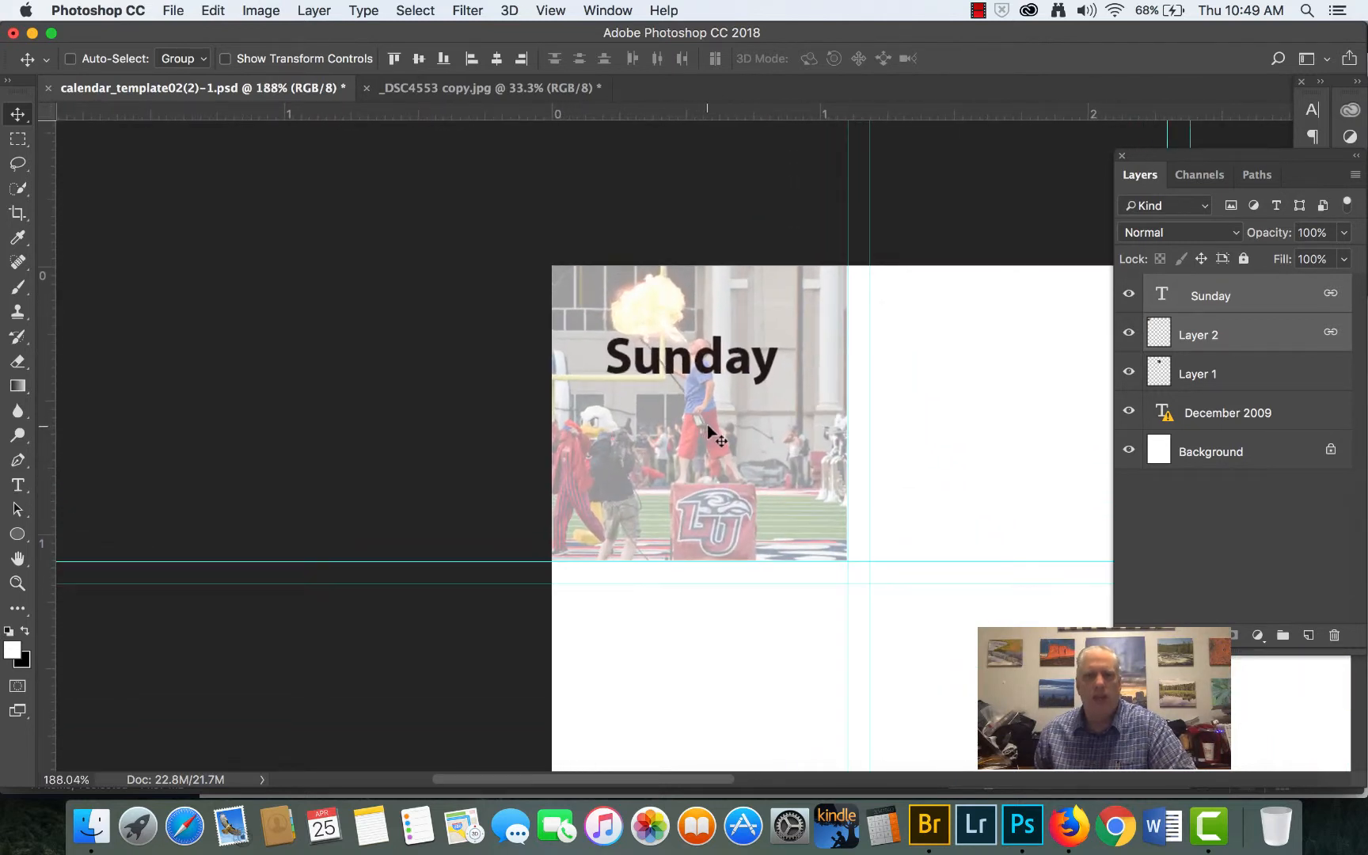
drag(745, 449, 857, 487)
click(213, 11)
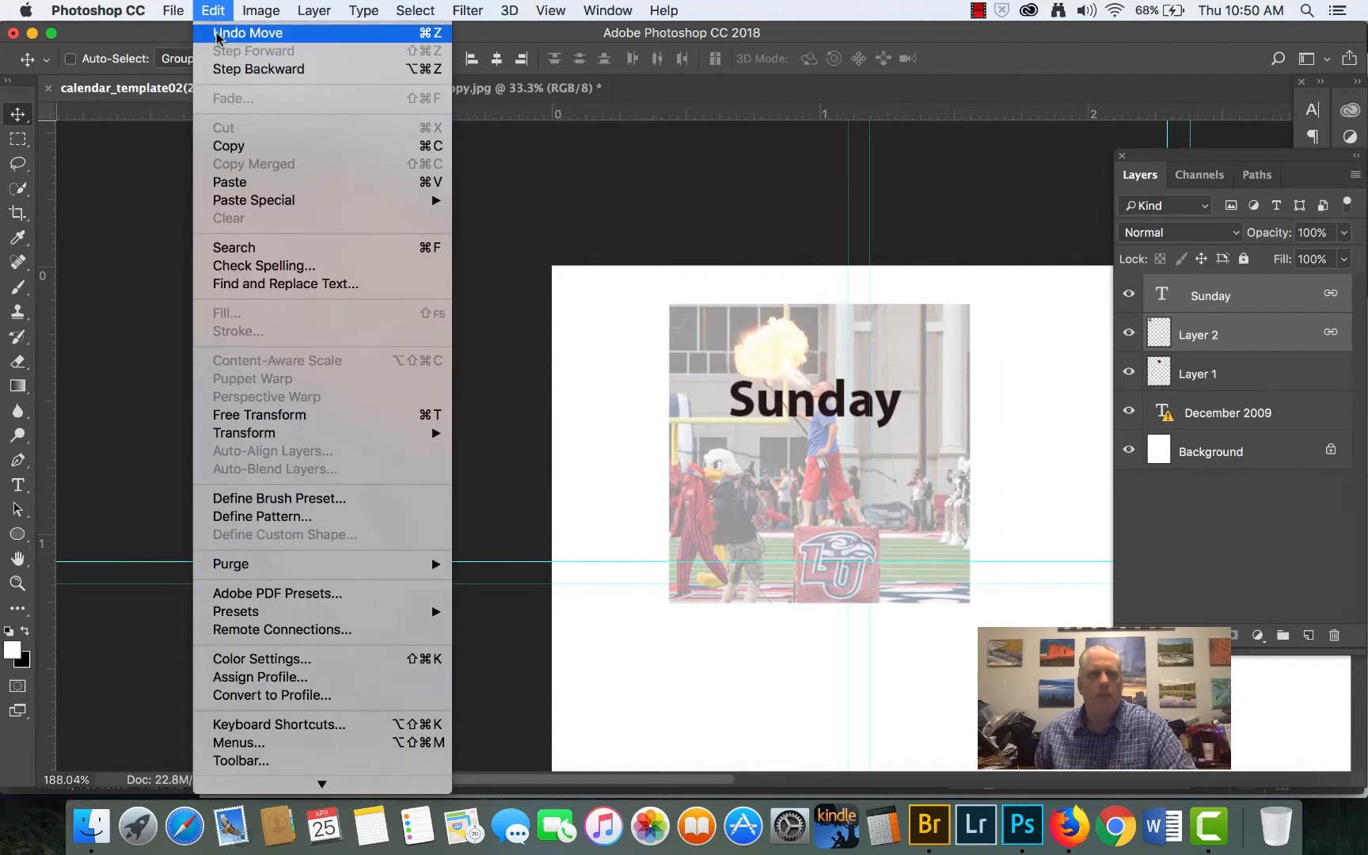
click(238, 26)
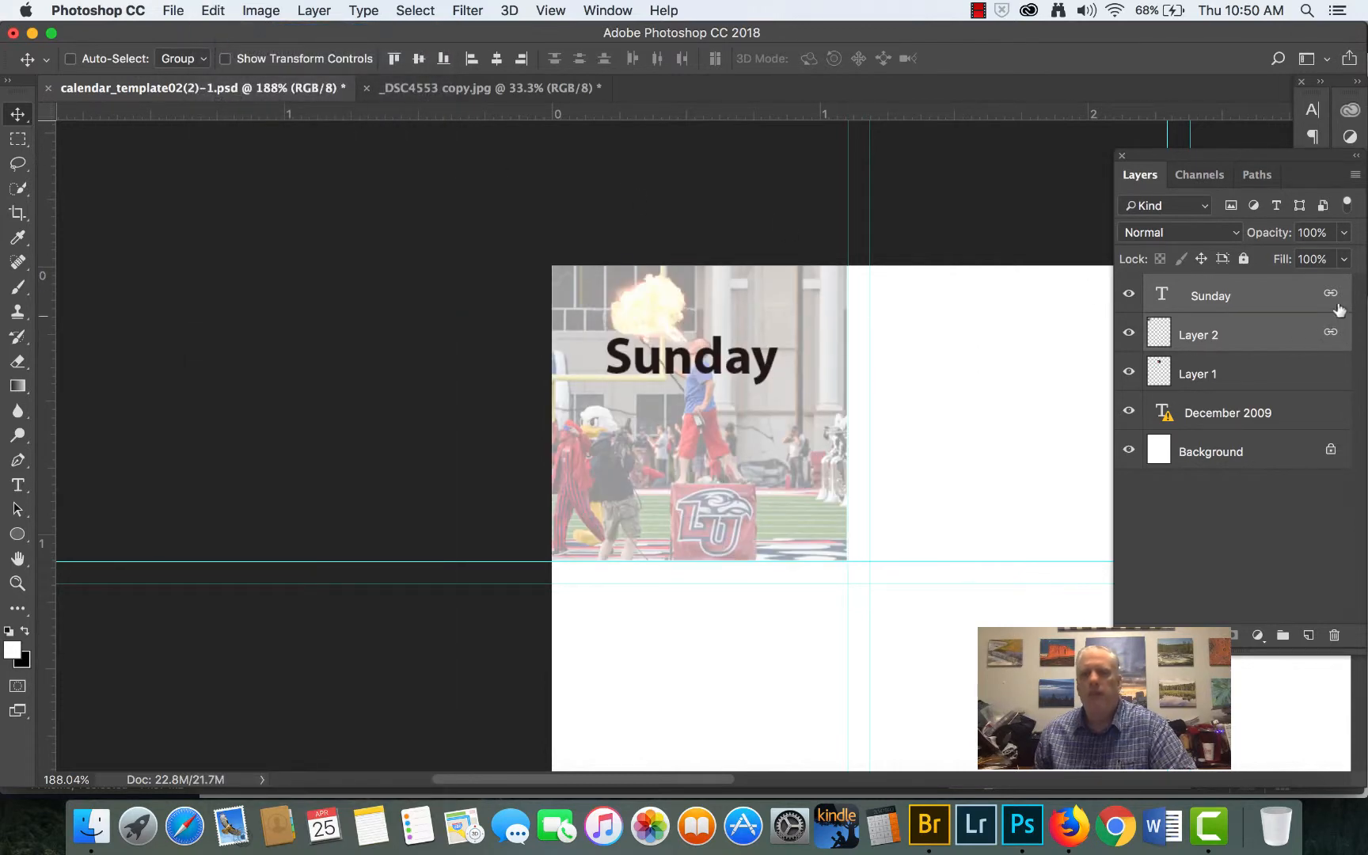
right_click(1263, 297)
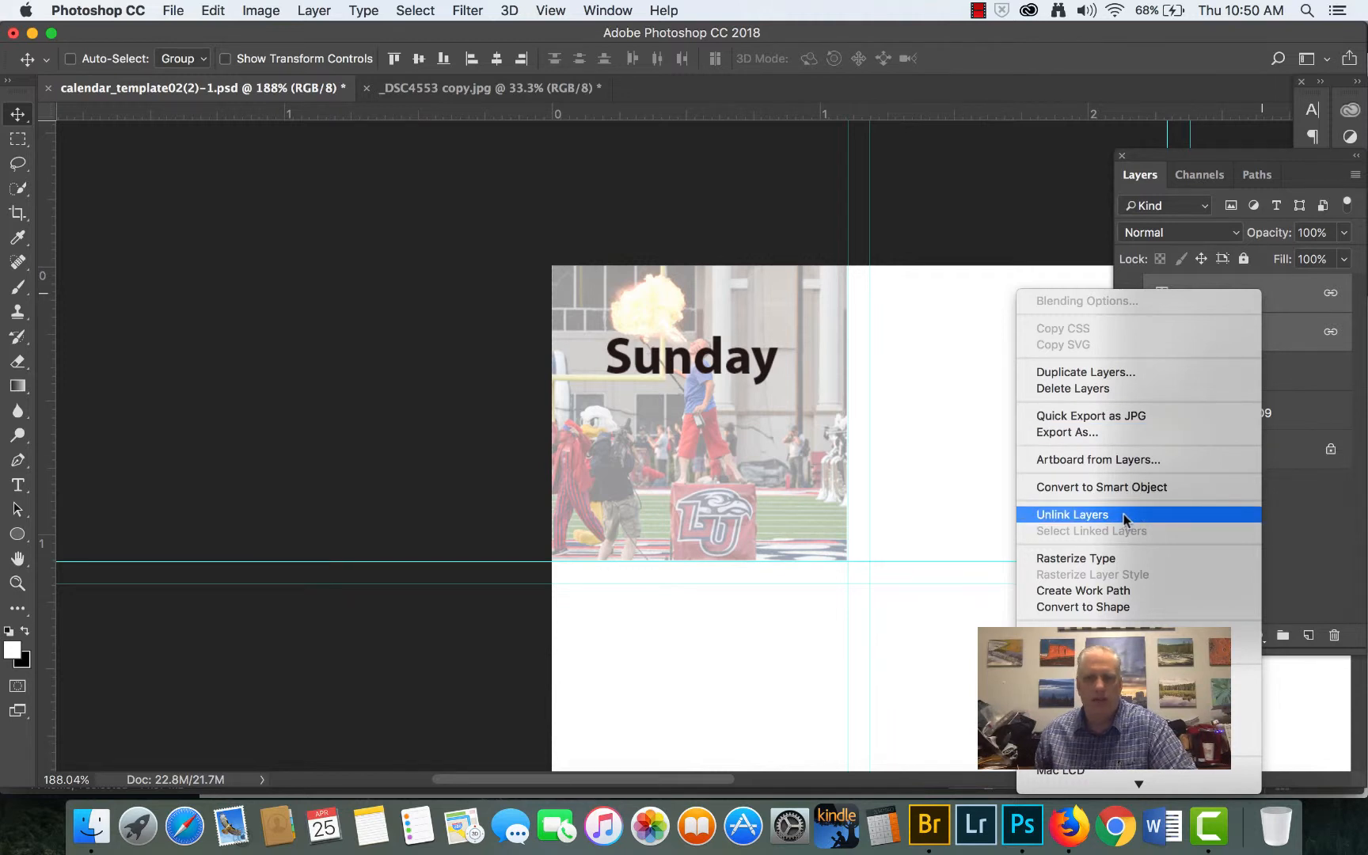
key(Escape)
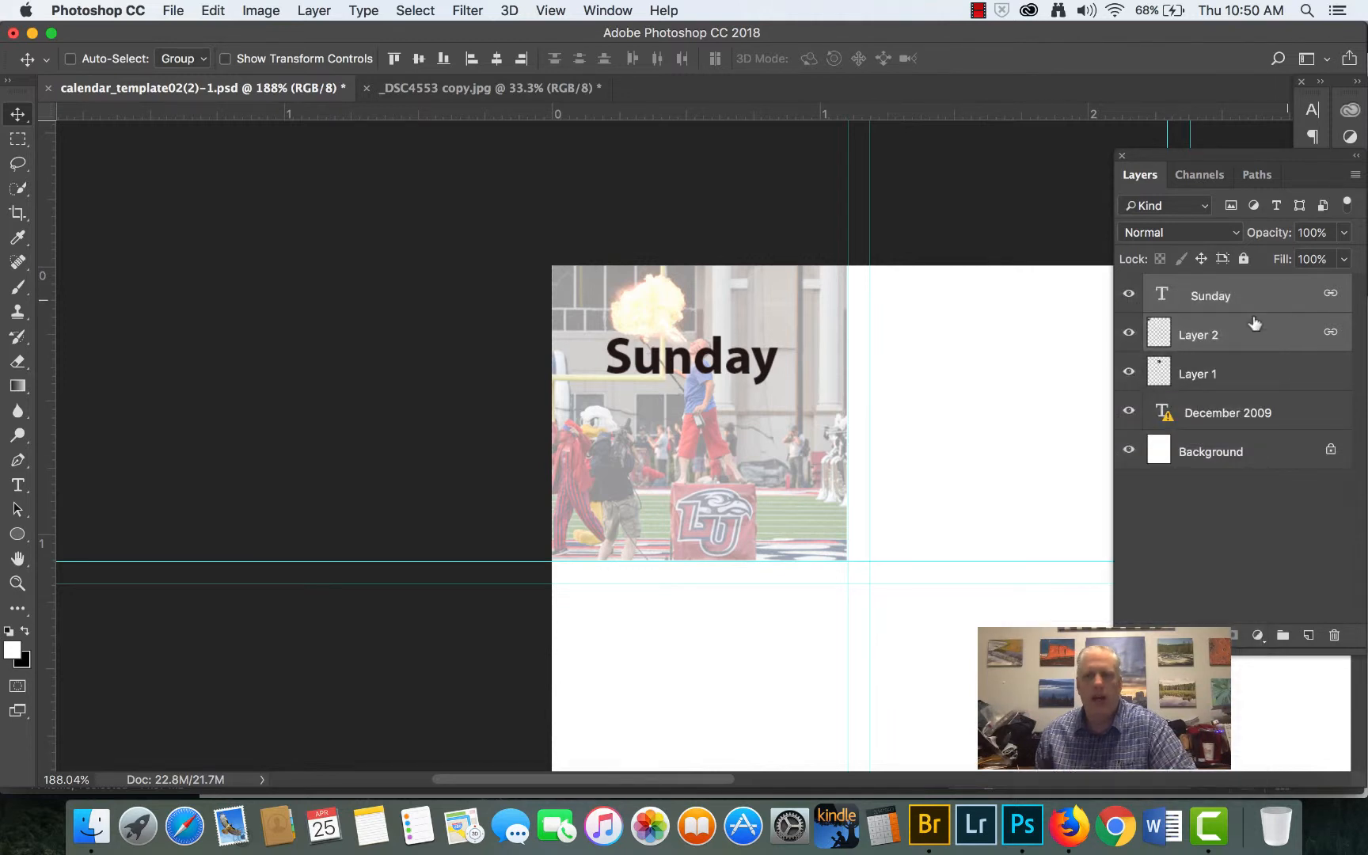
- Add the point text "4" and move it onto the upper-left corner of the football player photo in the second row
scroll(1017, 406, down, 5)
scroll(1017, 406, down, 3)
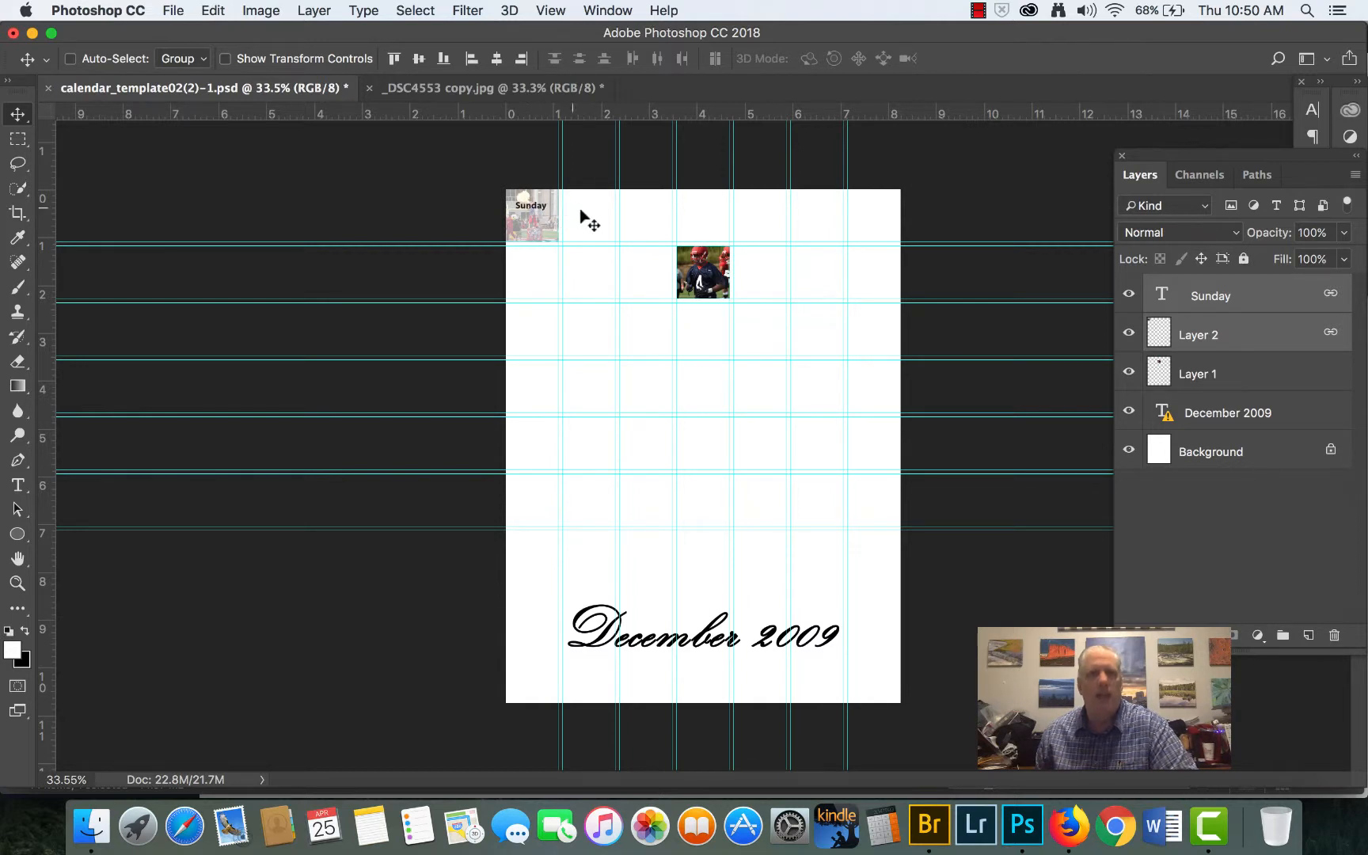
scroll(659, 271, up, 5)
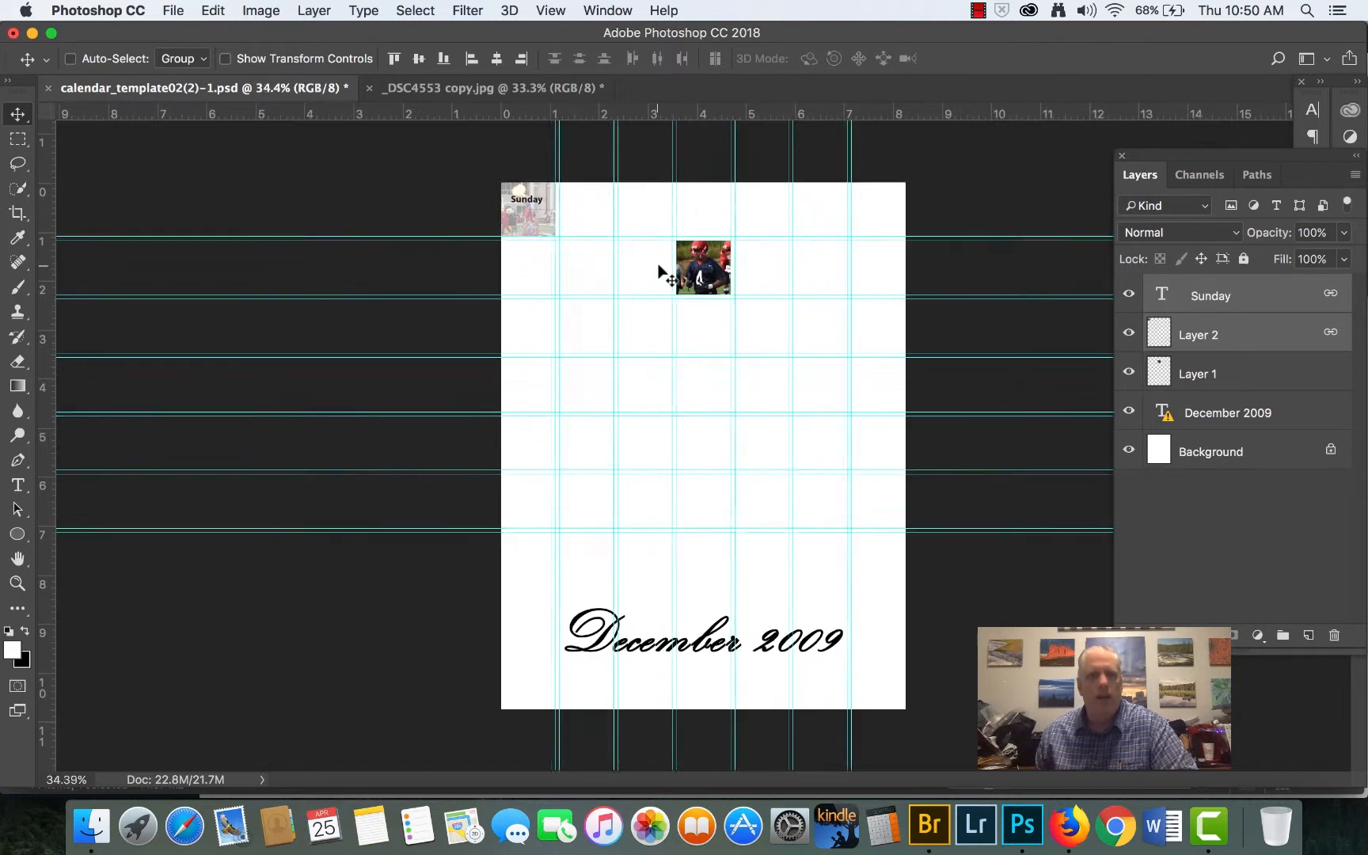
scroll(758, 231, up, 4)
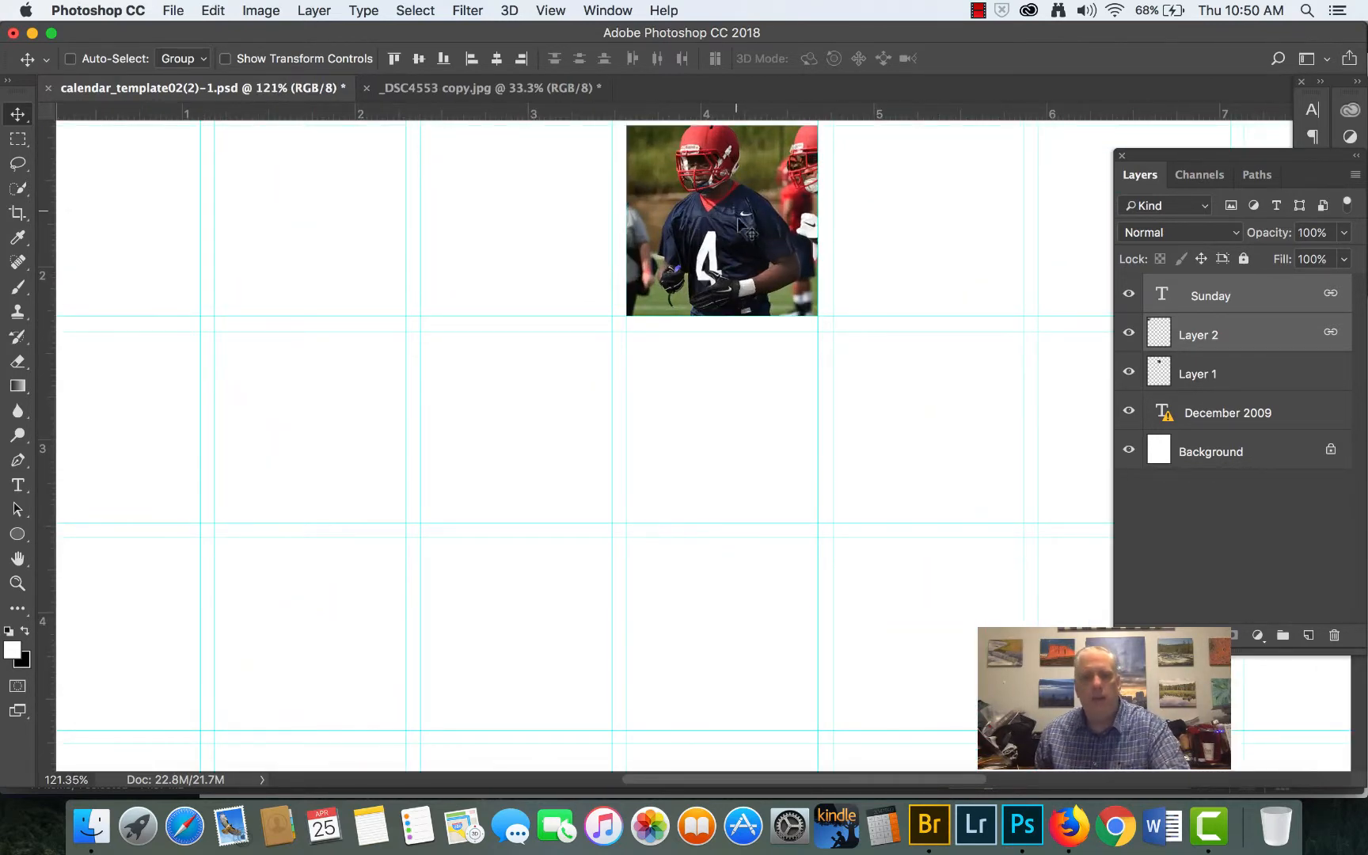
scroll(762, 257, up, 1)
drag(762, 257, 729, 382)
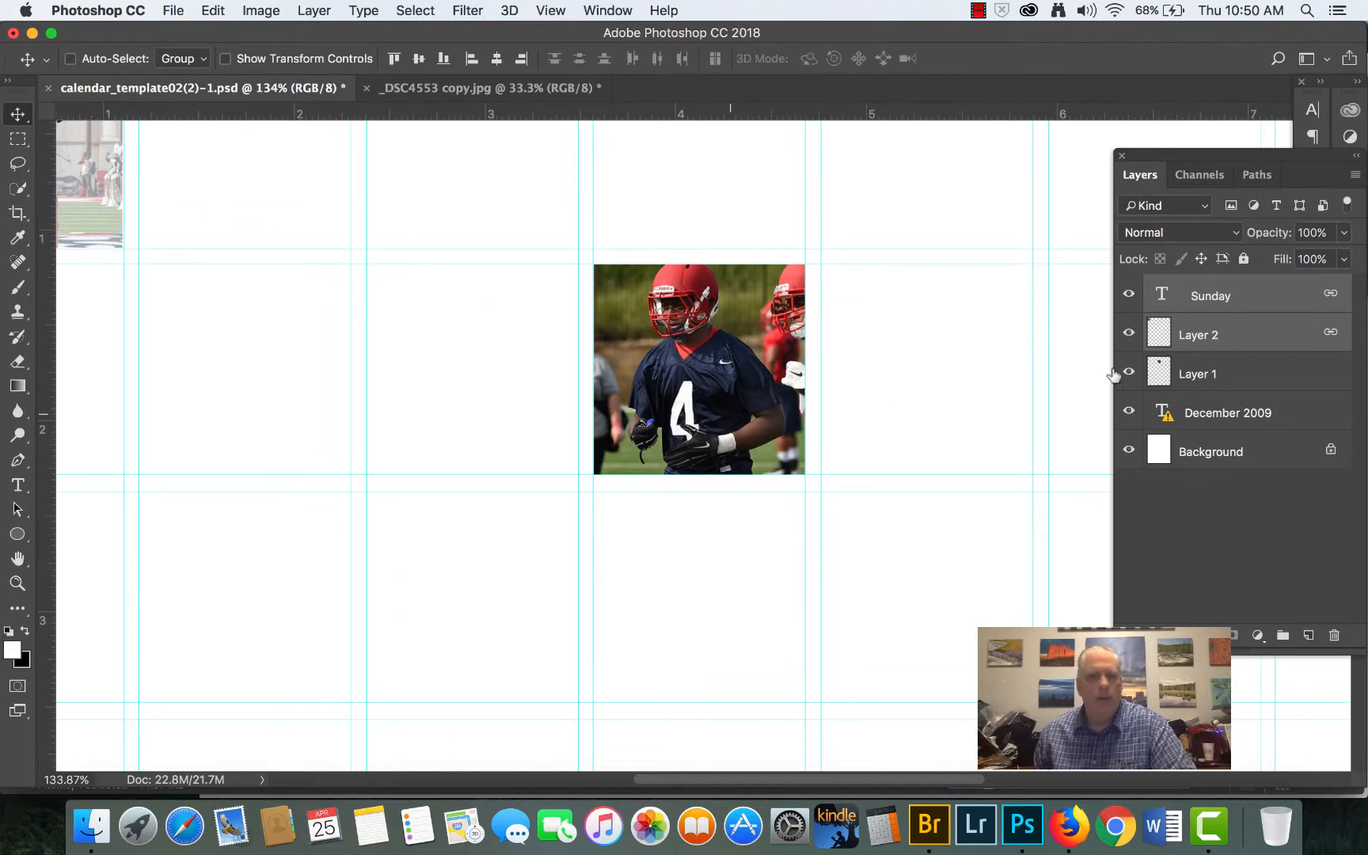
click(17, 484)
click(398, 386)
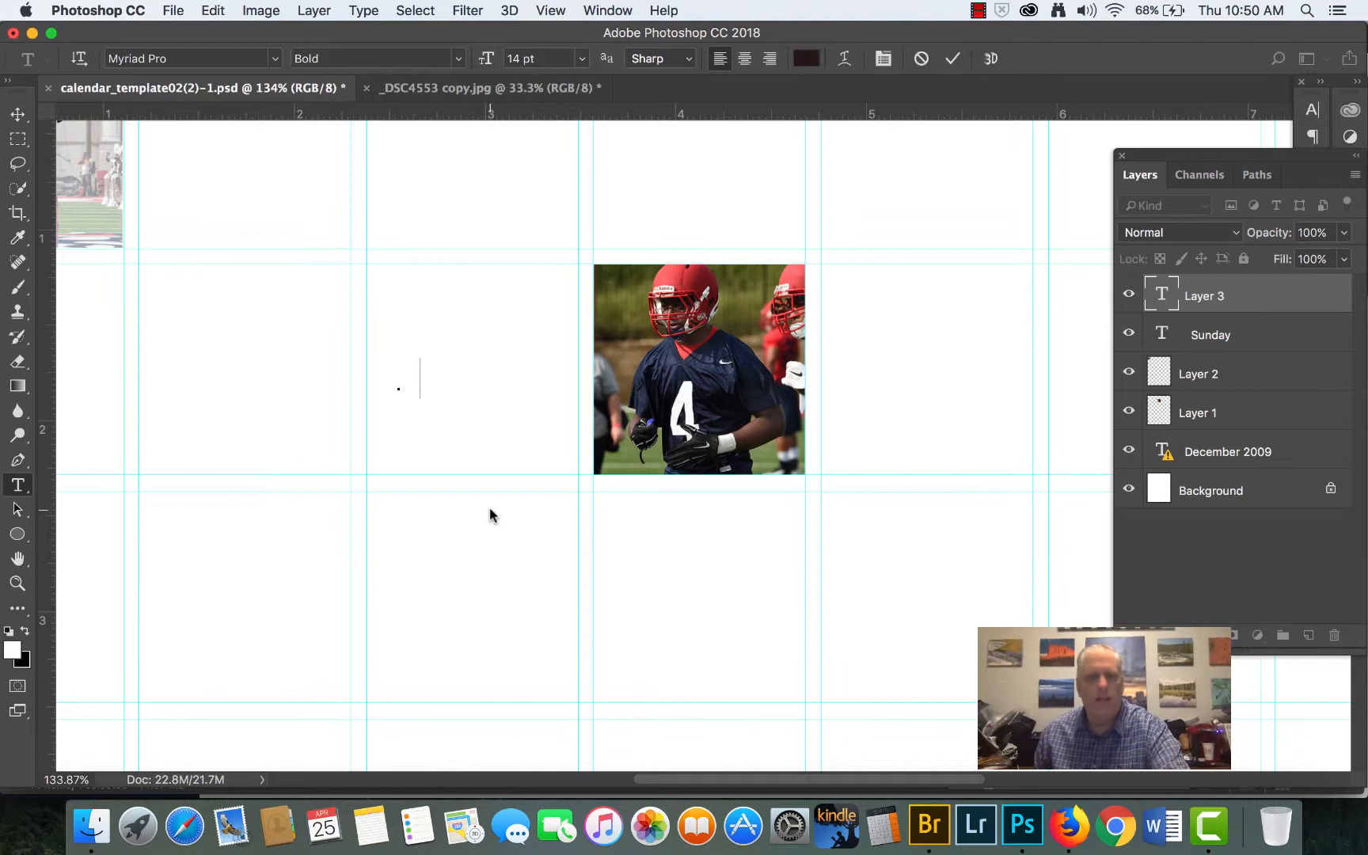
text(4)
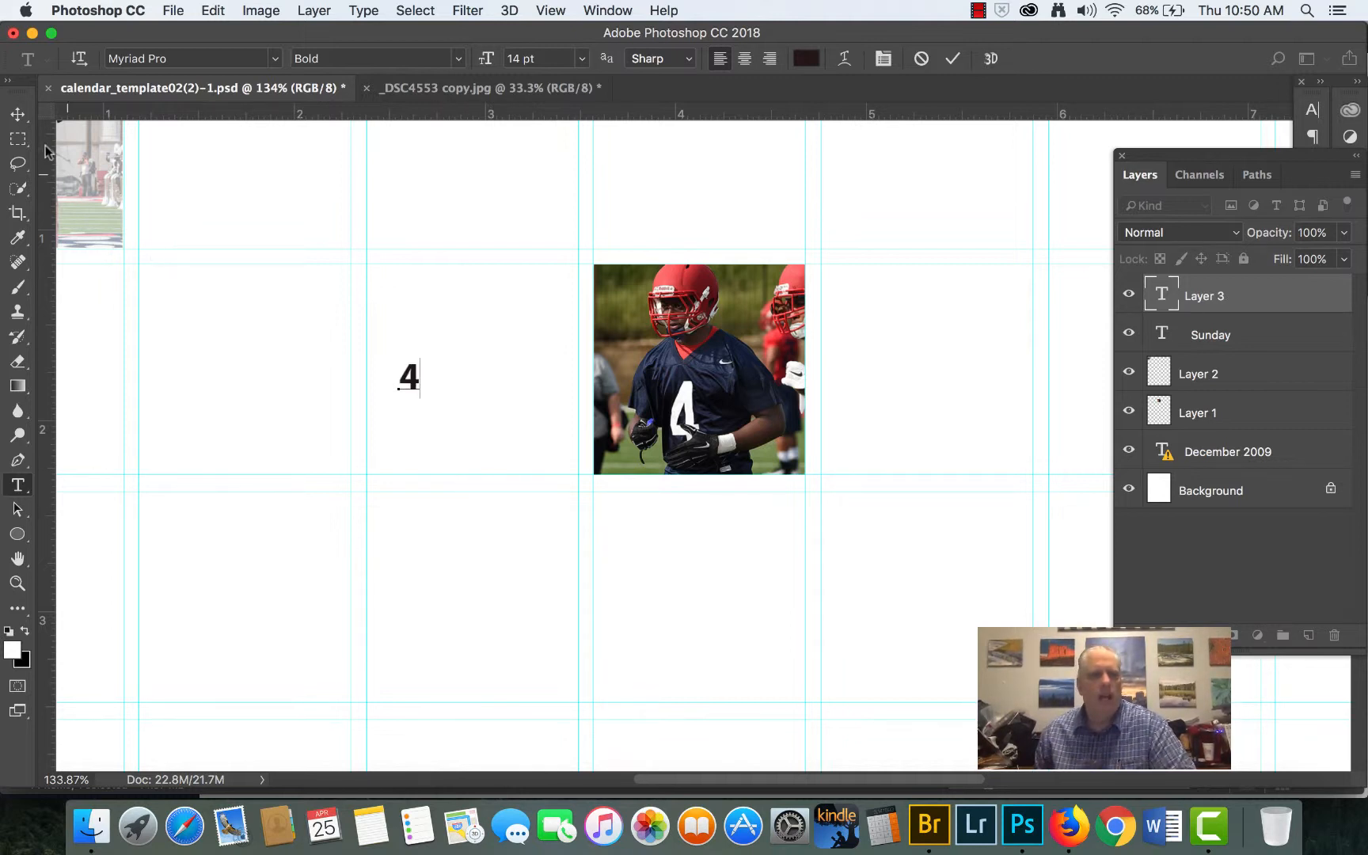
click(17, 114)
drag(422, 391, 621, 298)
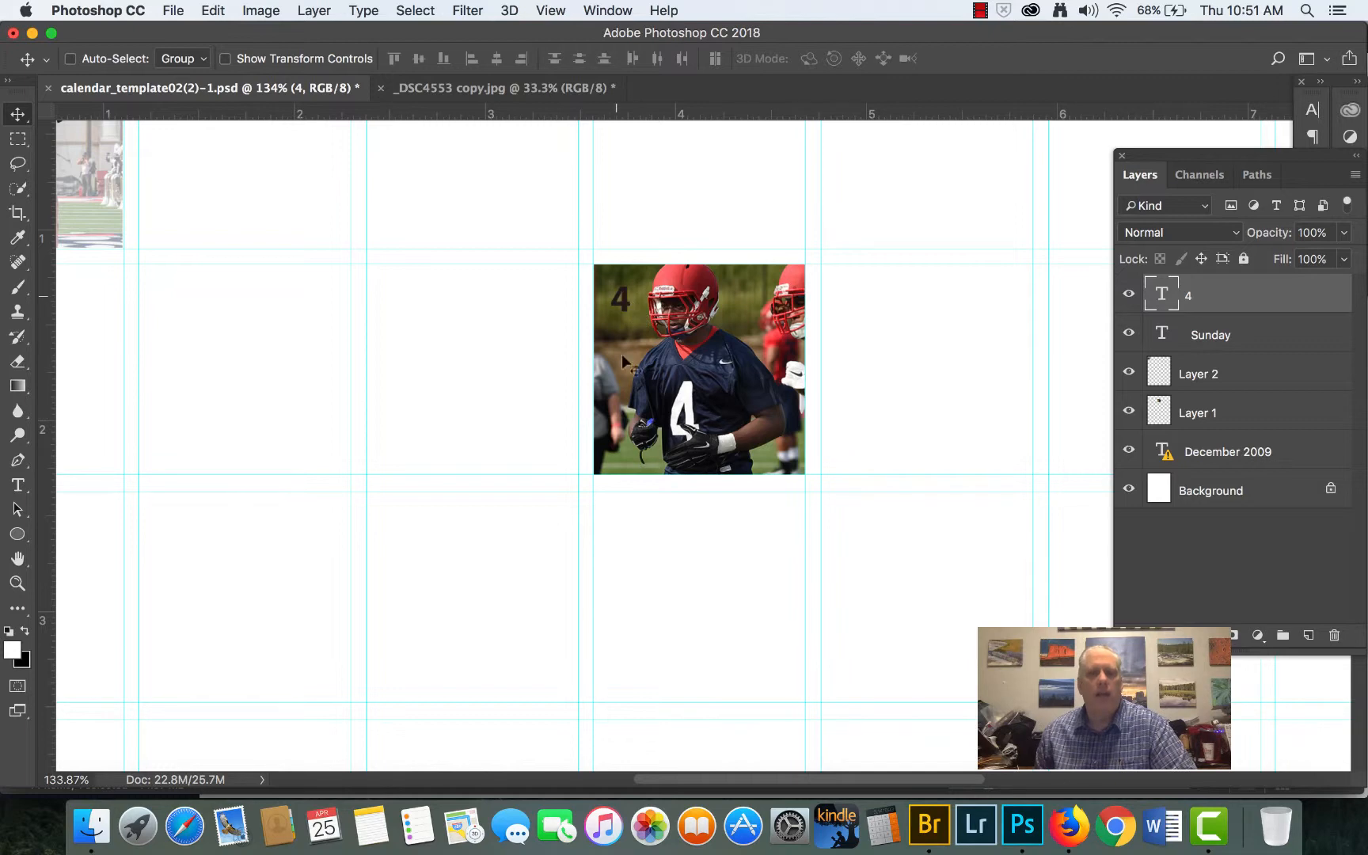
- Open the December 2009 title for text editing and accept substitution of its missing KunstlerScript font
scroll(684, 633, down, 6)
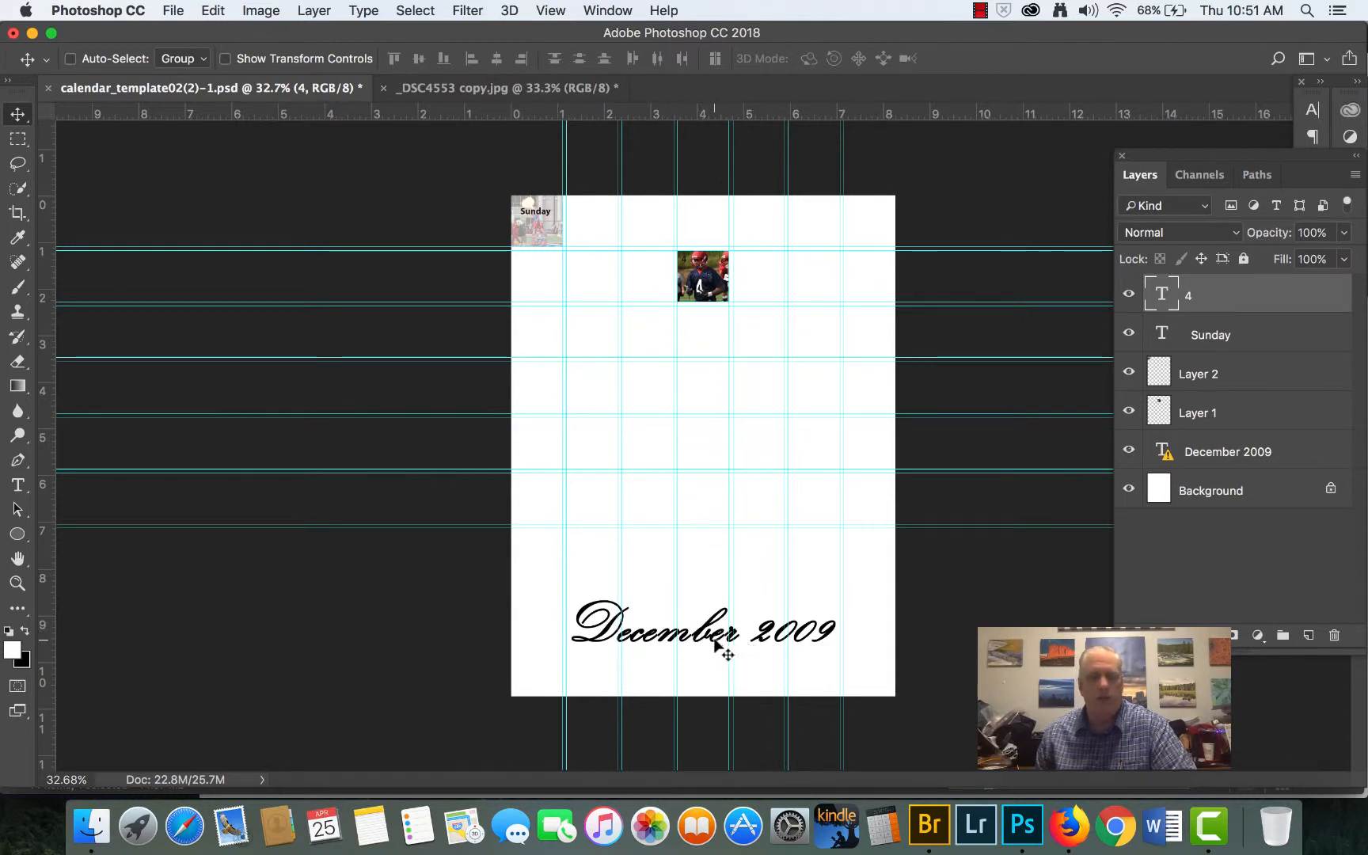
click(1256, 451)
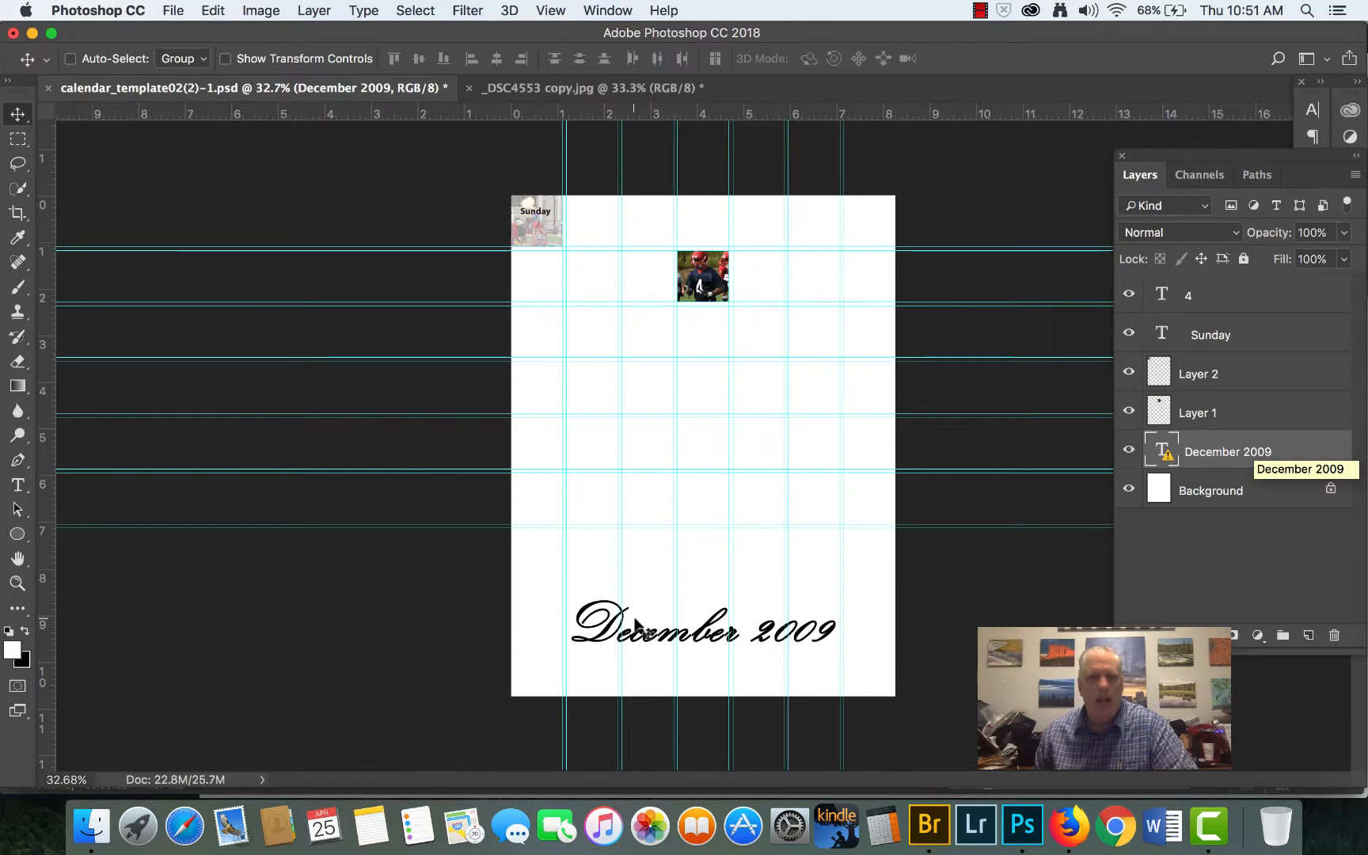
click(17, 486)
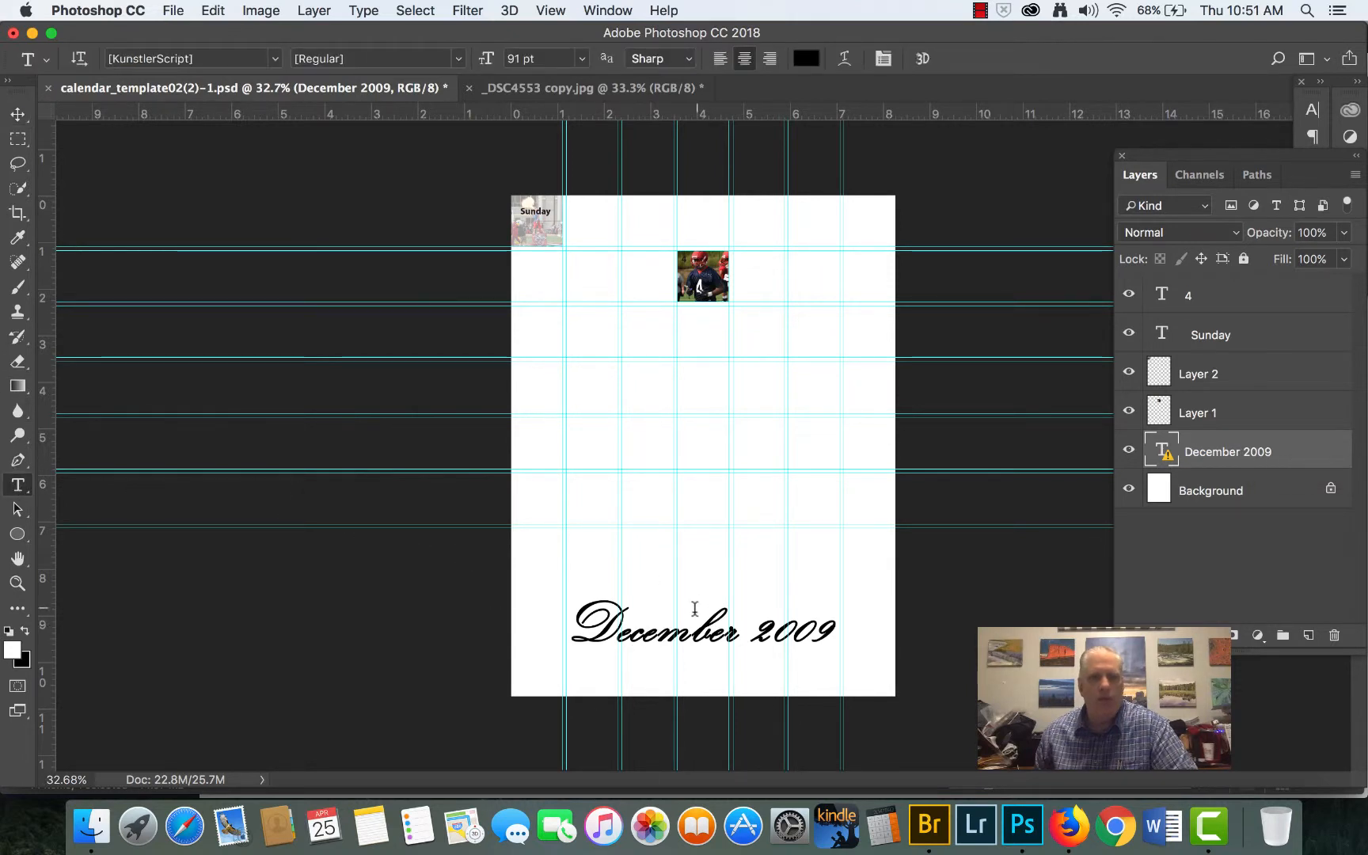
click(685, 631)
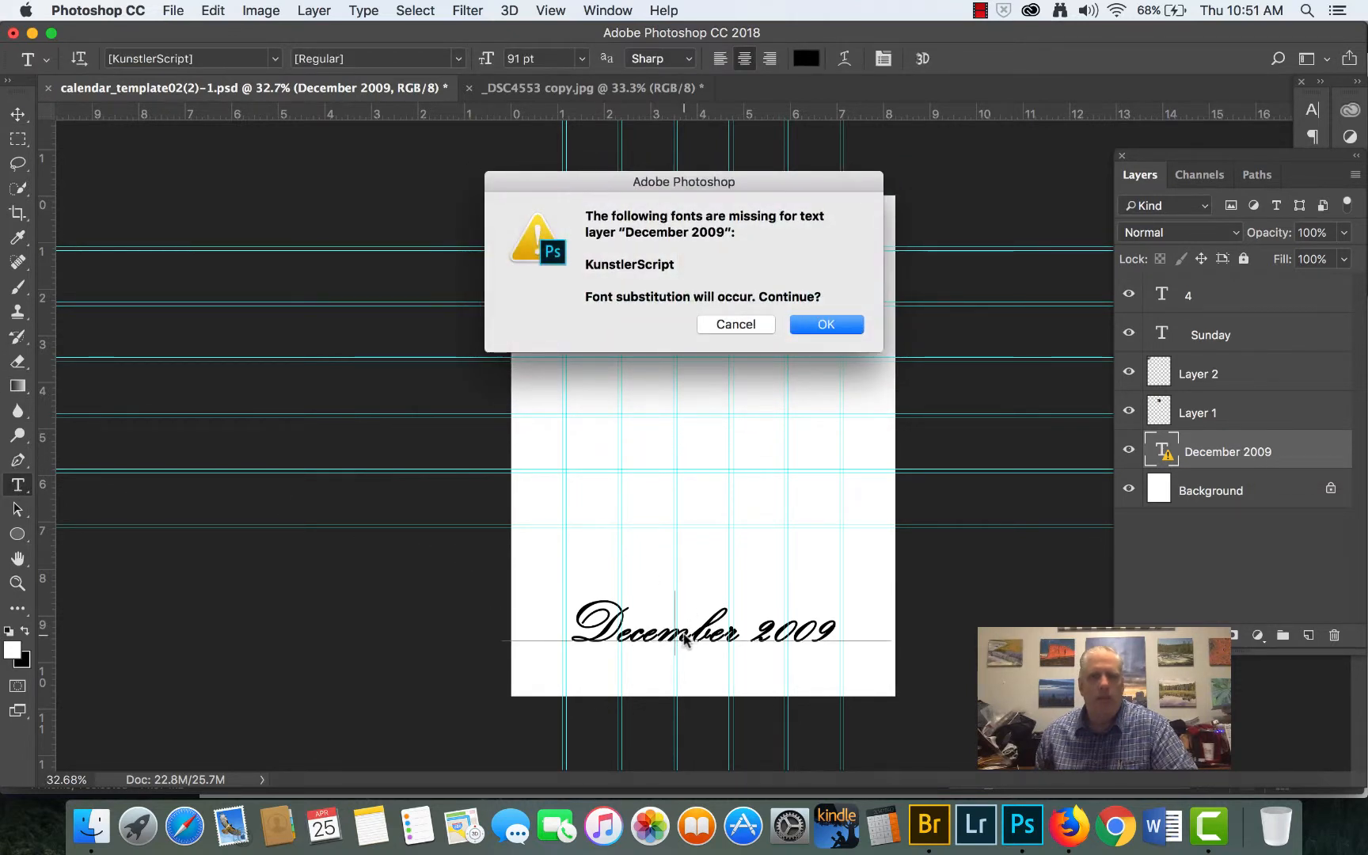
click(824, 327)
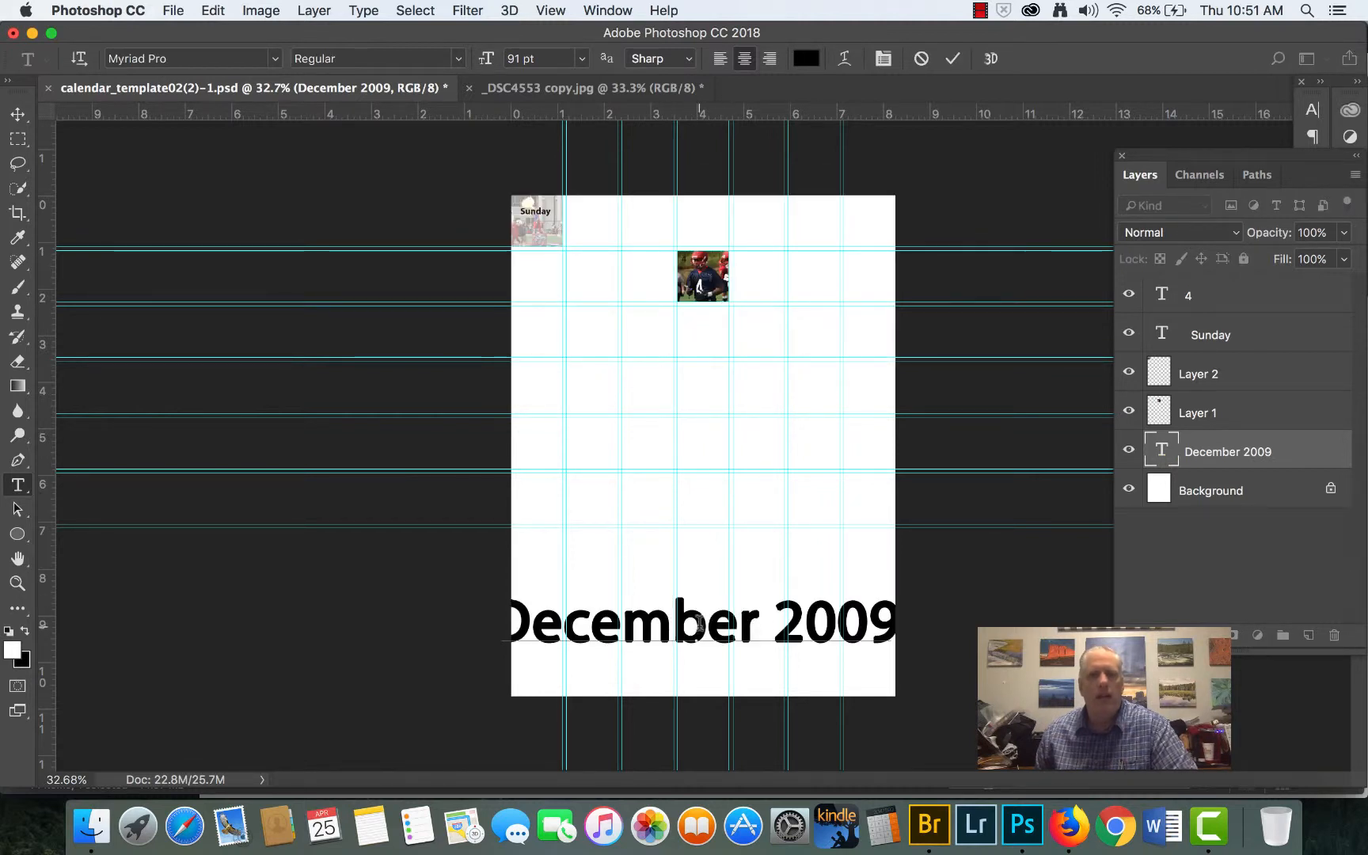
- Select the whole December 2009 title and set its horizontal scale to 82% so it fits within the page width
triple_click(700, 624)
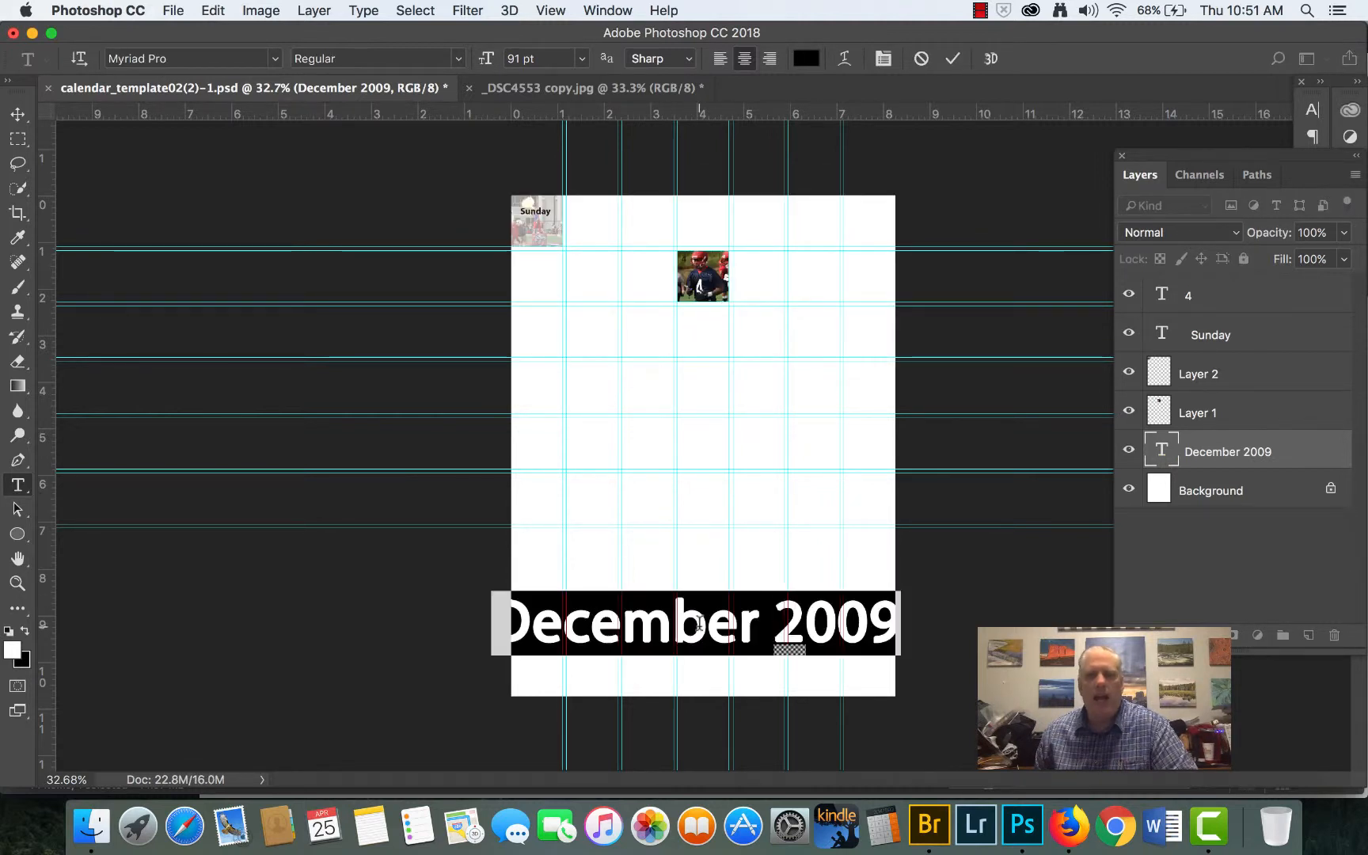
click(607, 10)
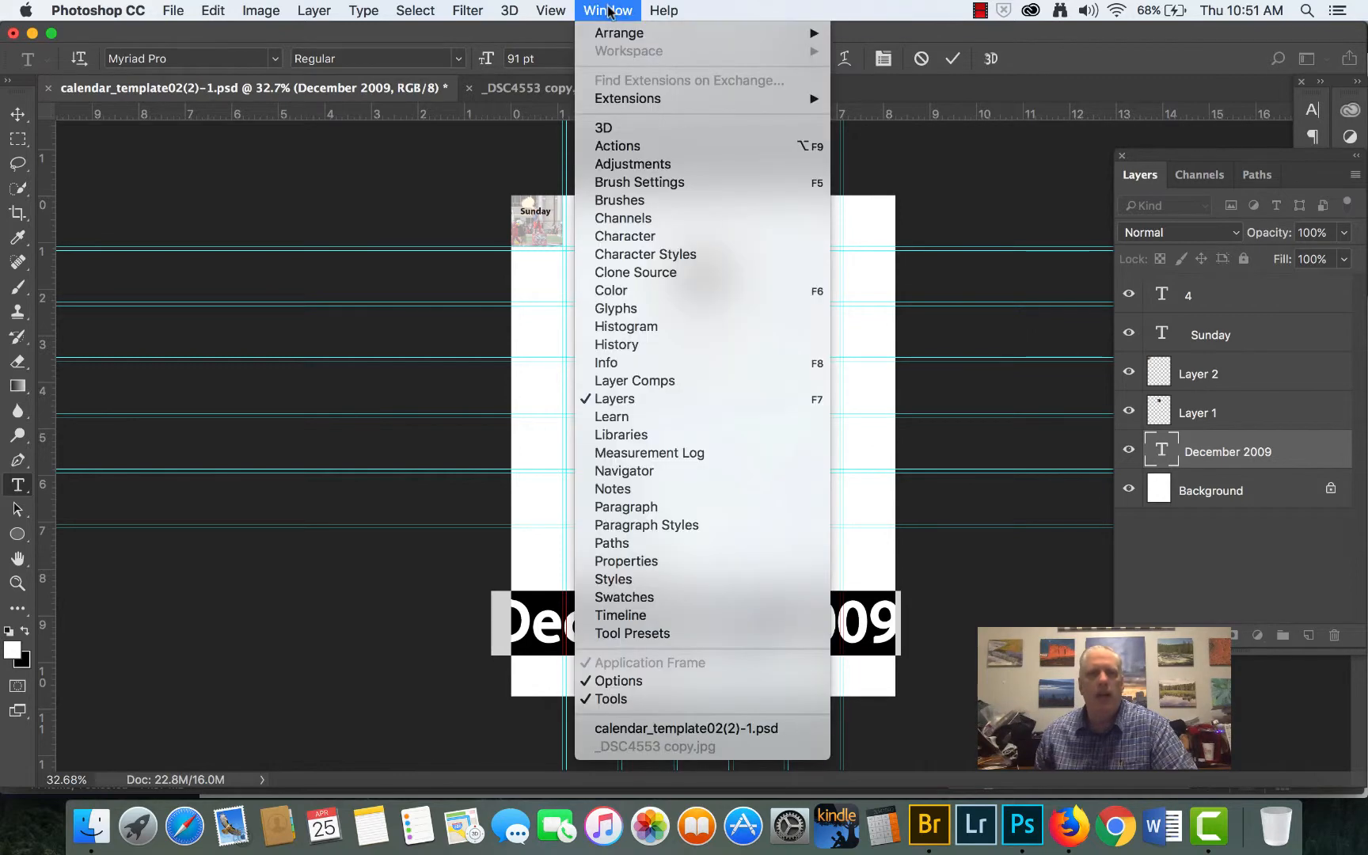
click(660, 236)
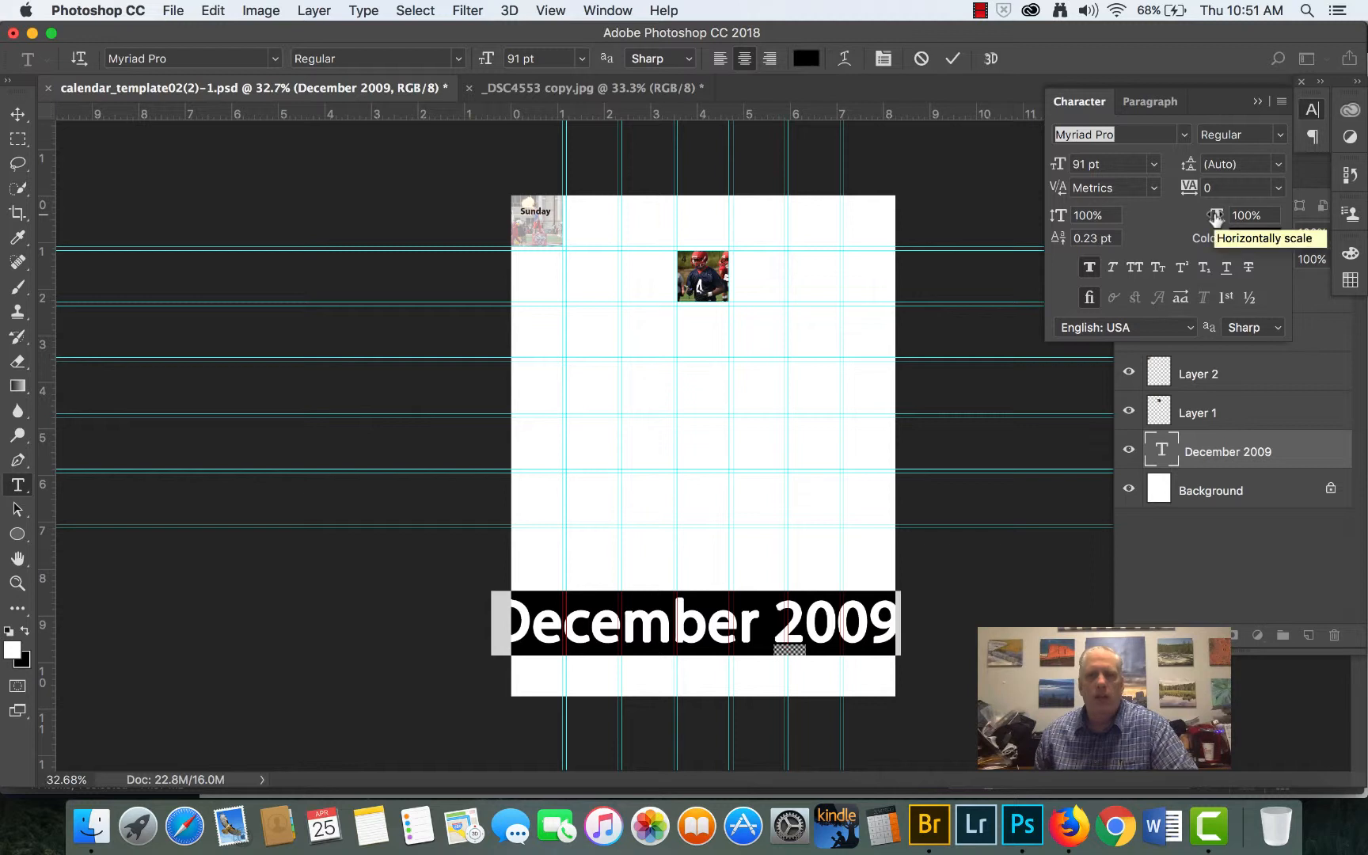
drag(1215, 220, 1198, 214)
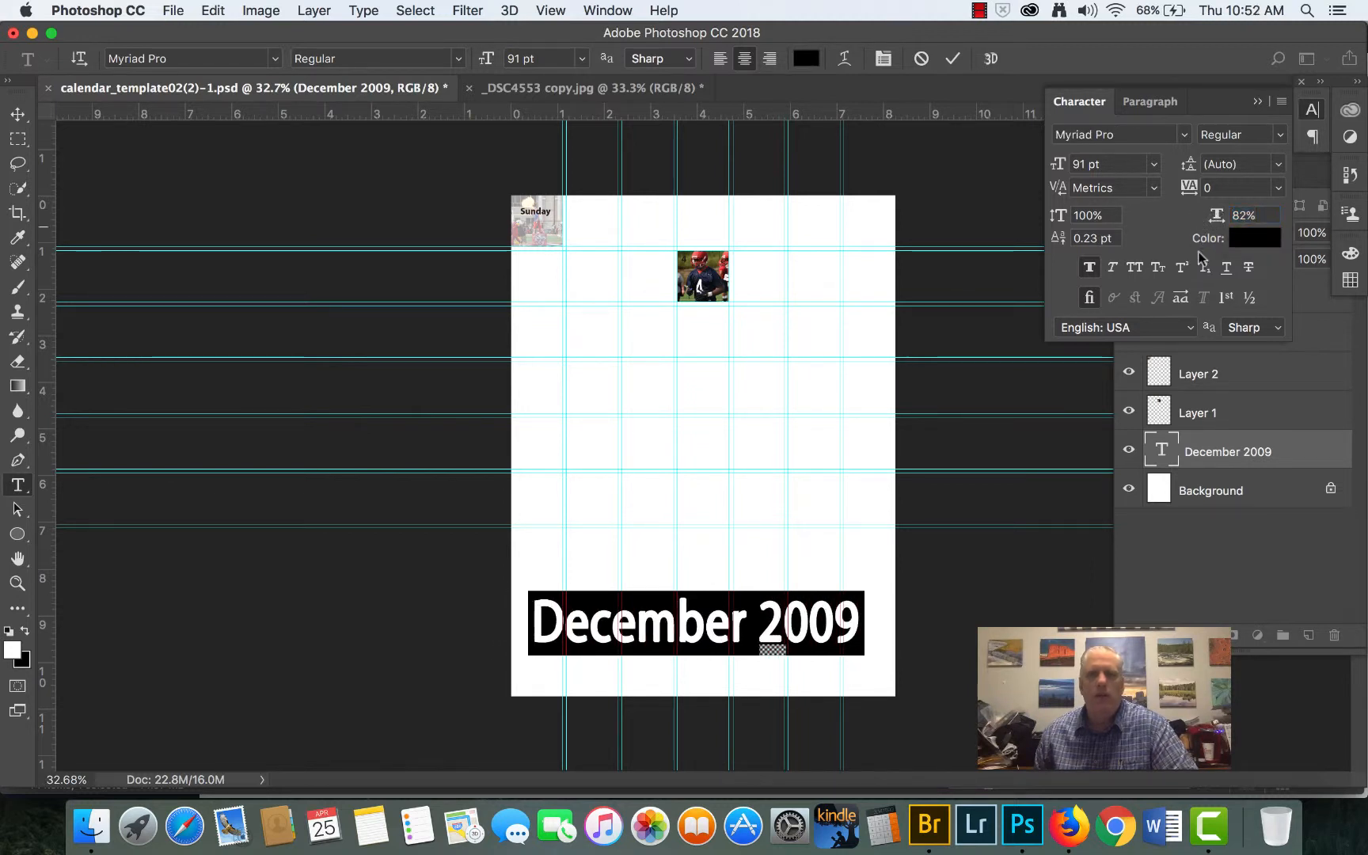
click(1257, 101)
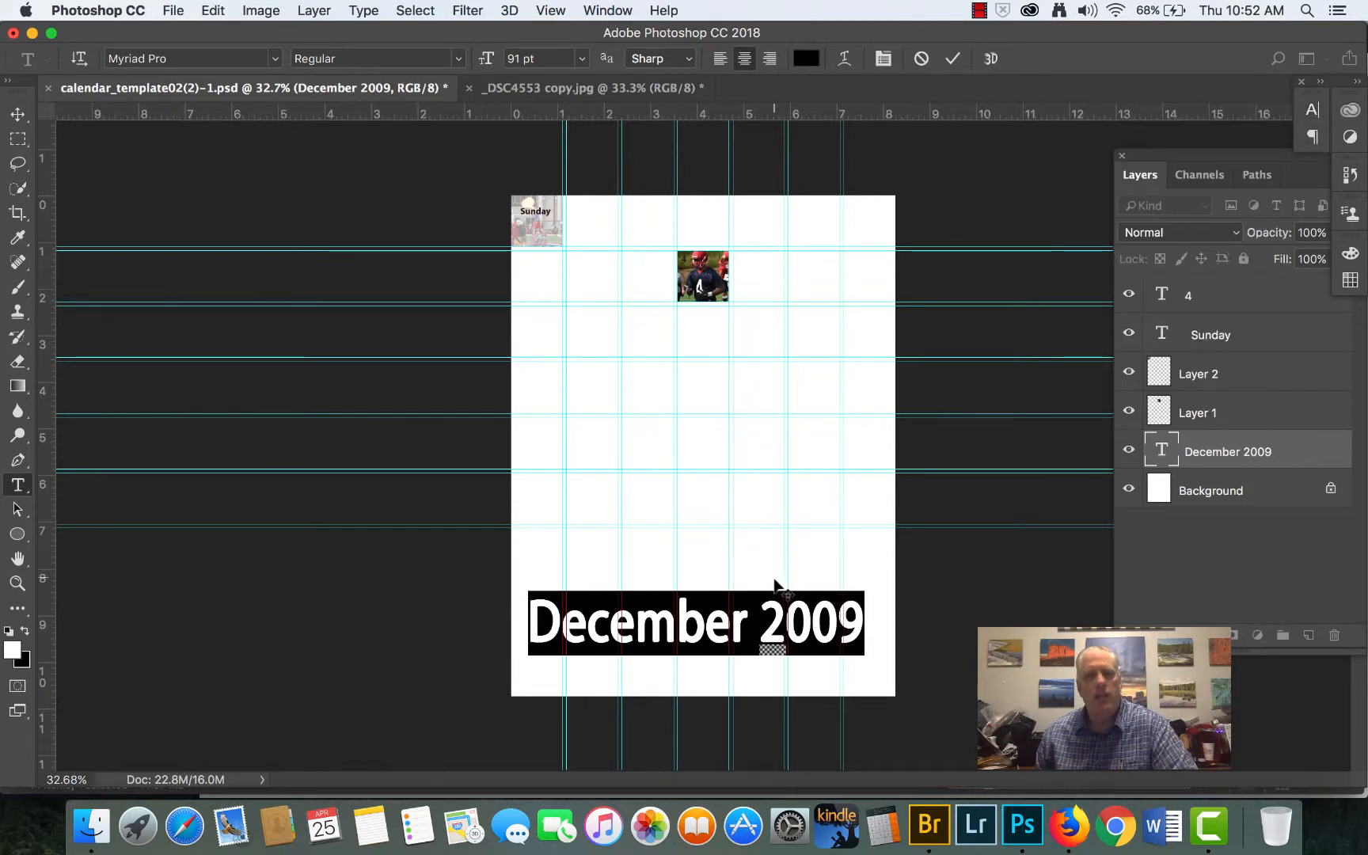
- Color the December 2009 title bright red (#ef0f0f) and move it slightly higher on the page
click(812, 63)
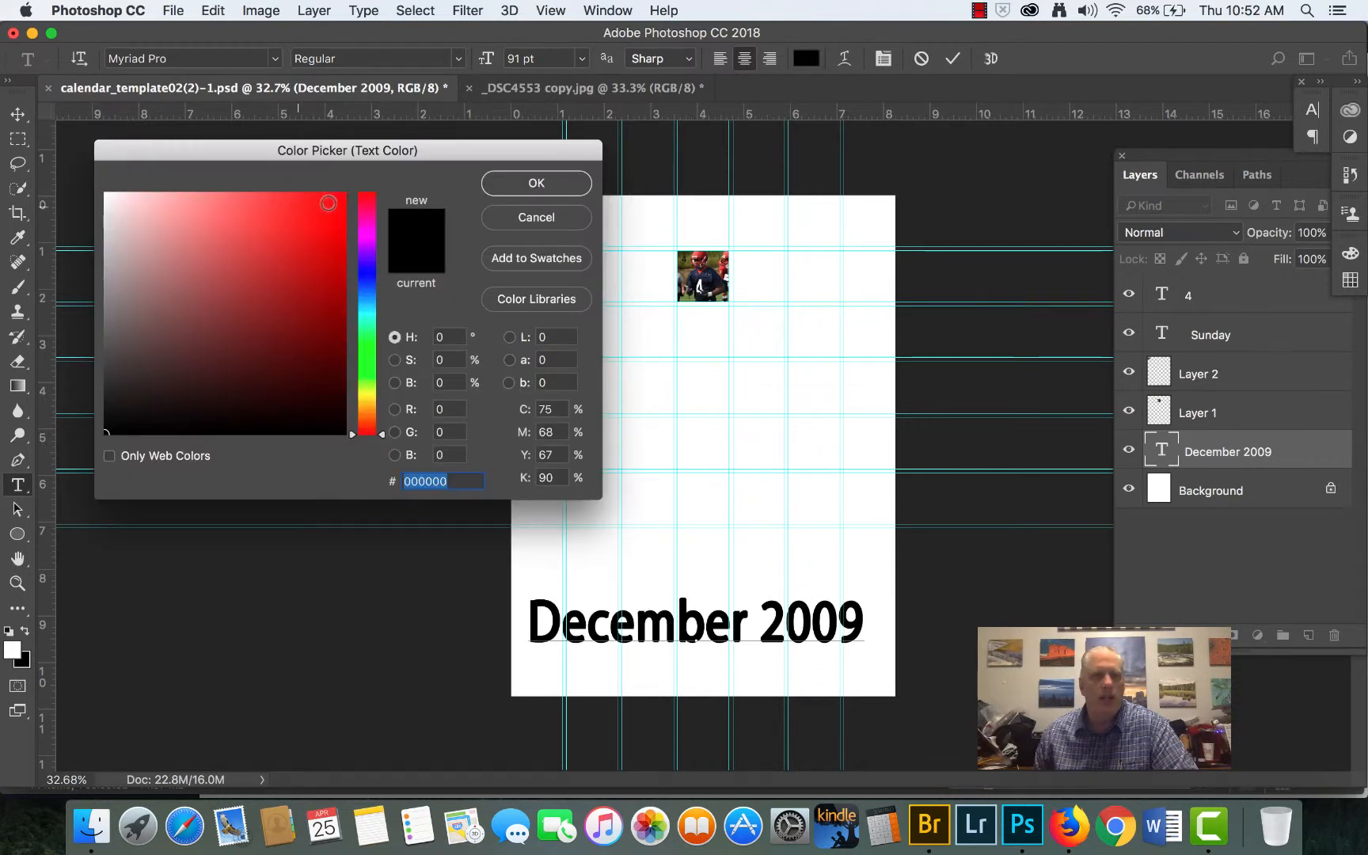
click(331, 207)
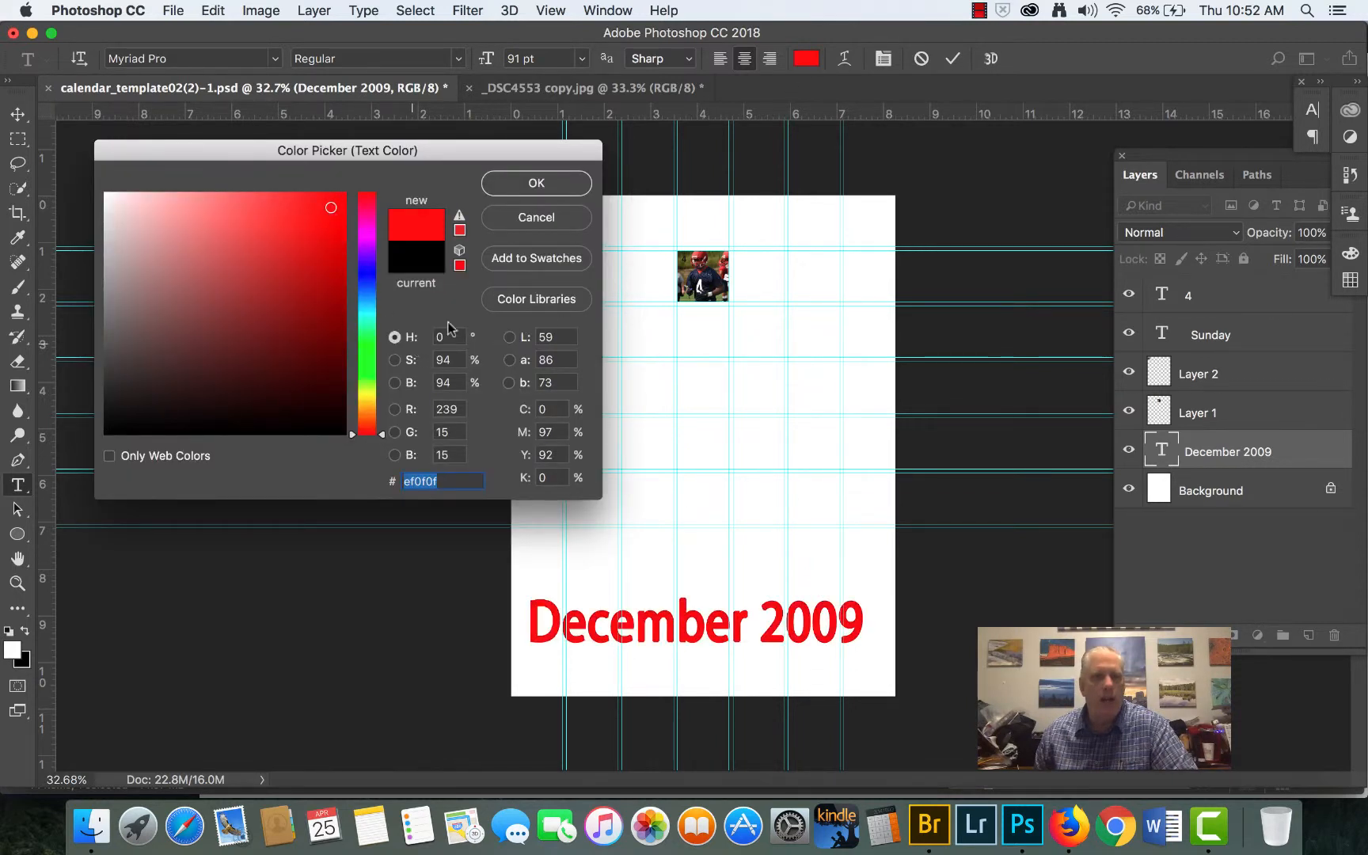
click(537, 184)
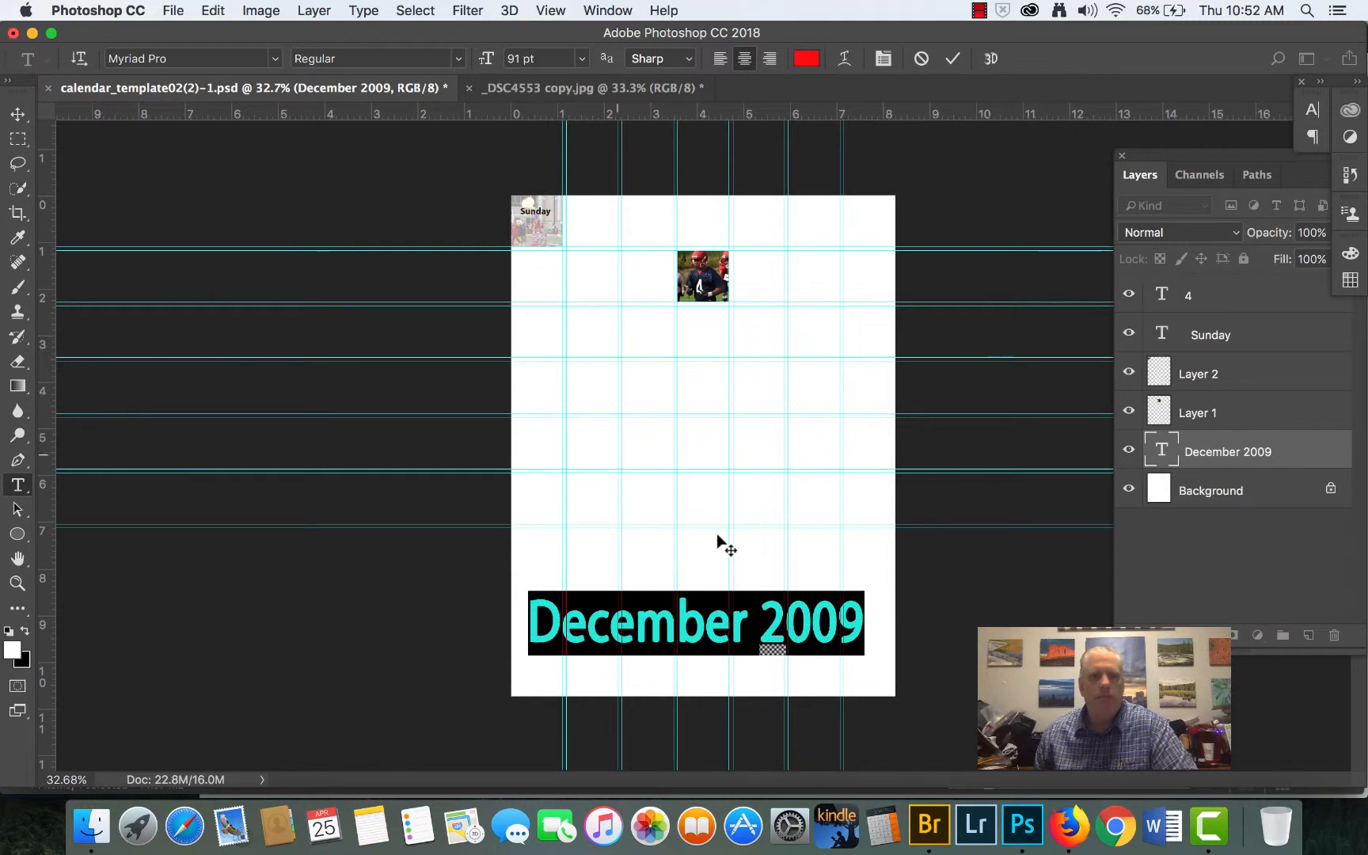
click(17, 114)
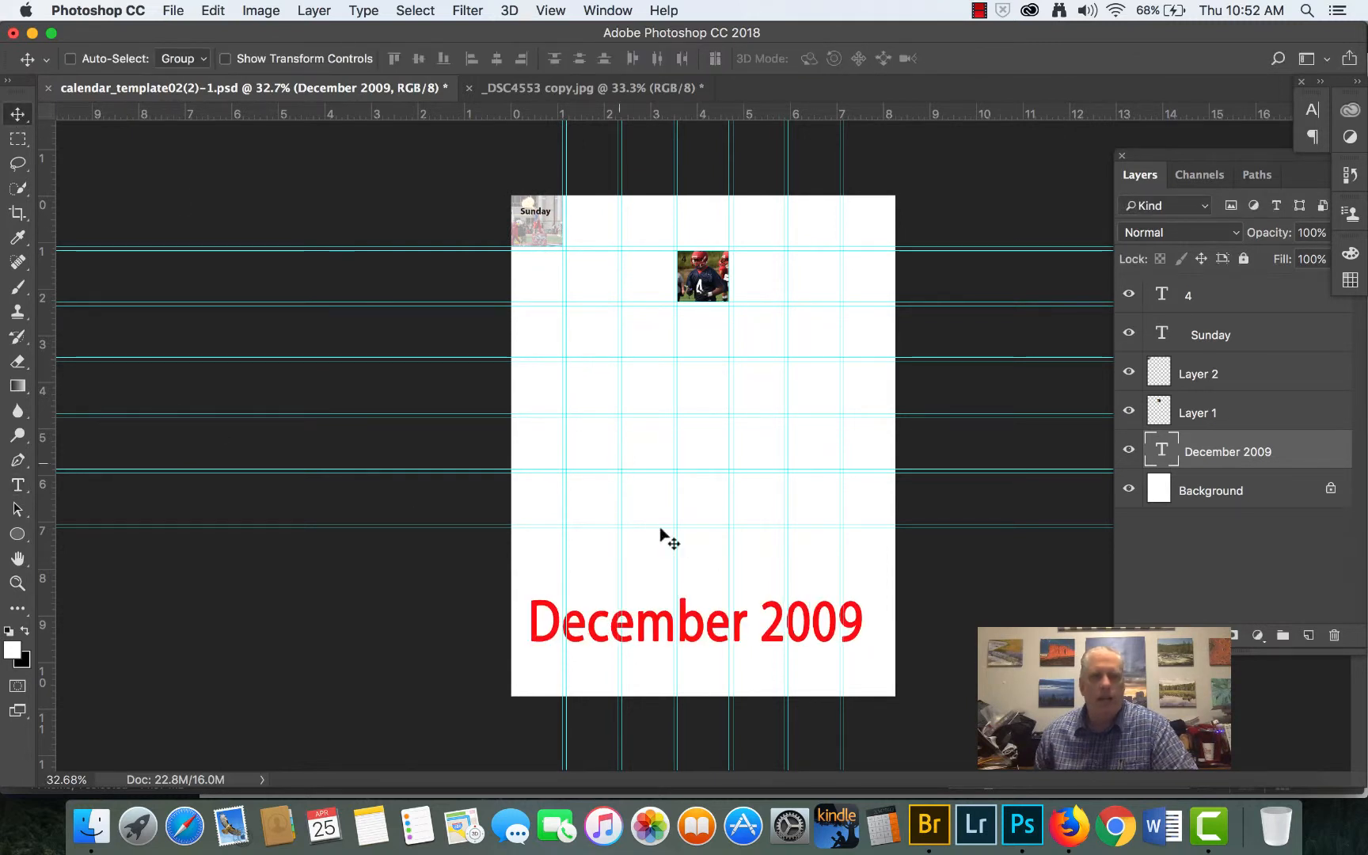
drag(700, 628, 710, 587)
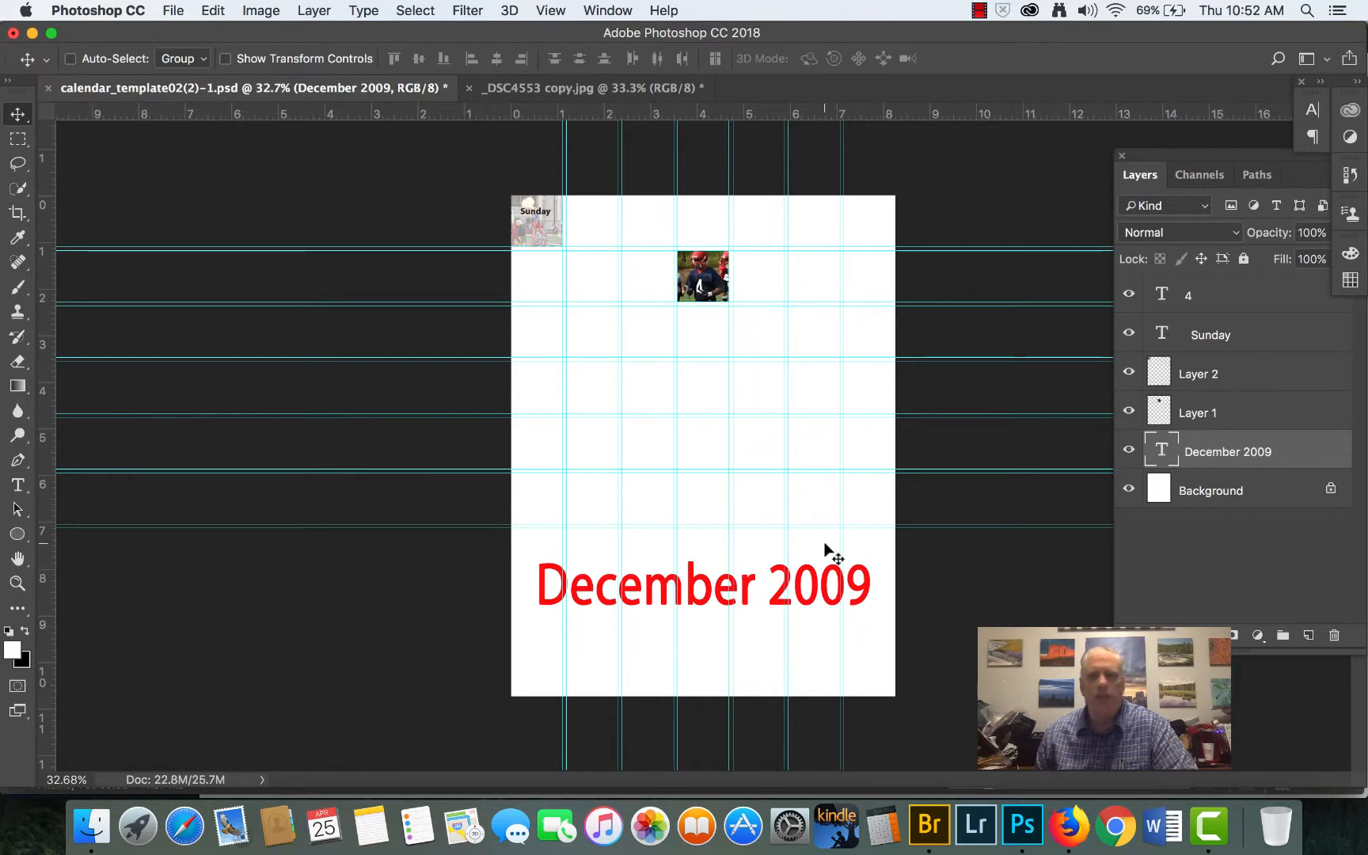
- Fill the Background layer with dark blue #0a254e in Normal mode at 100% opacity
click(1220, 492)
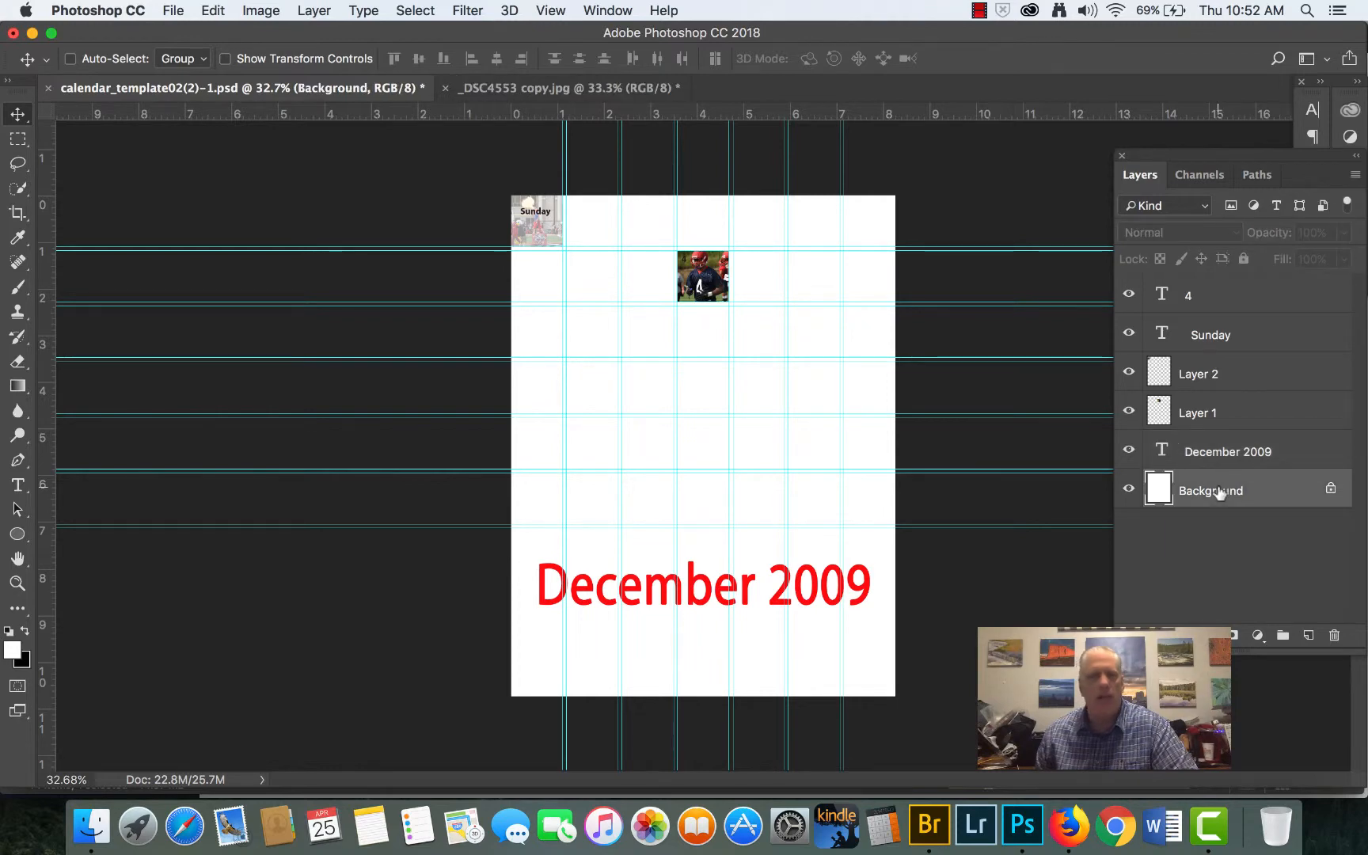
click(211, 10)
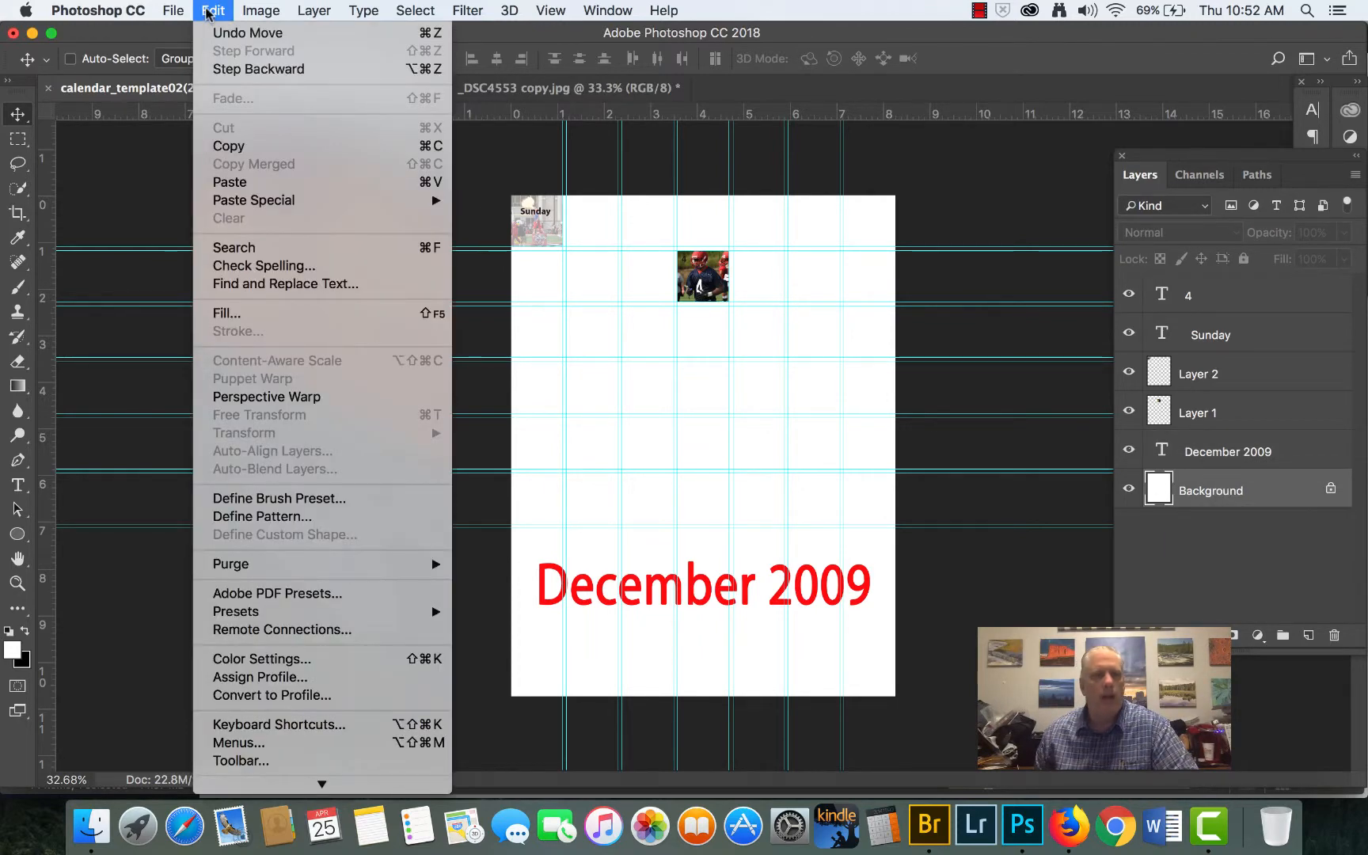
click(238, 313)
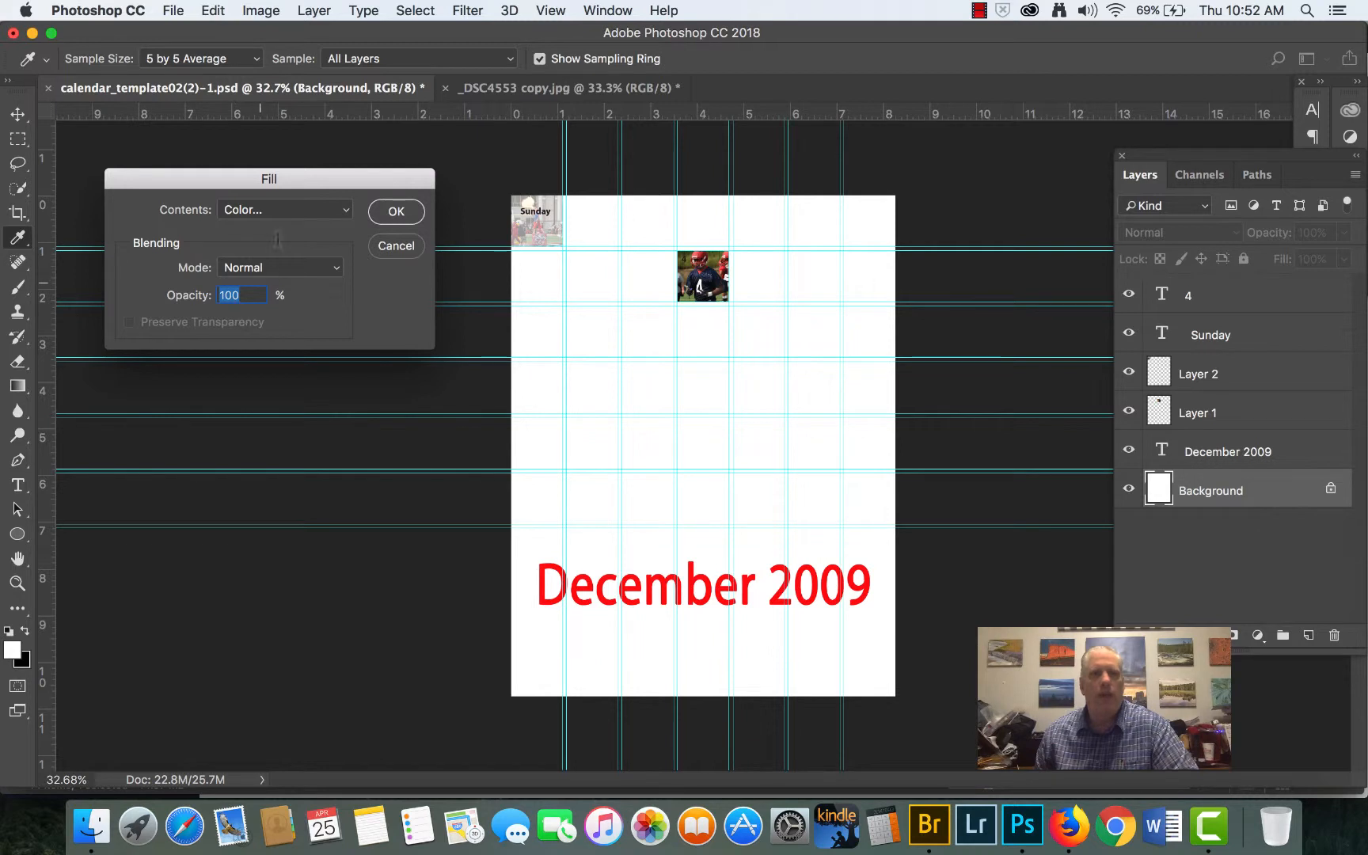
click(337, 212)
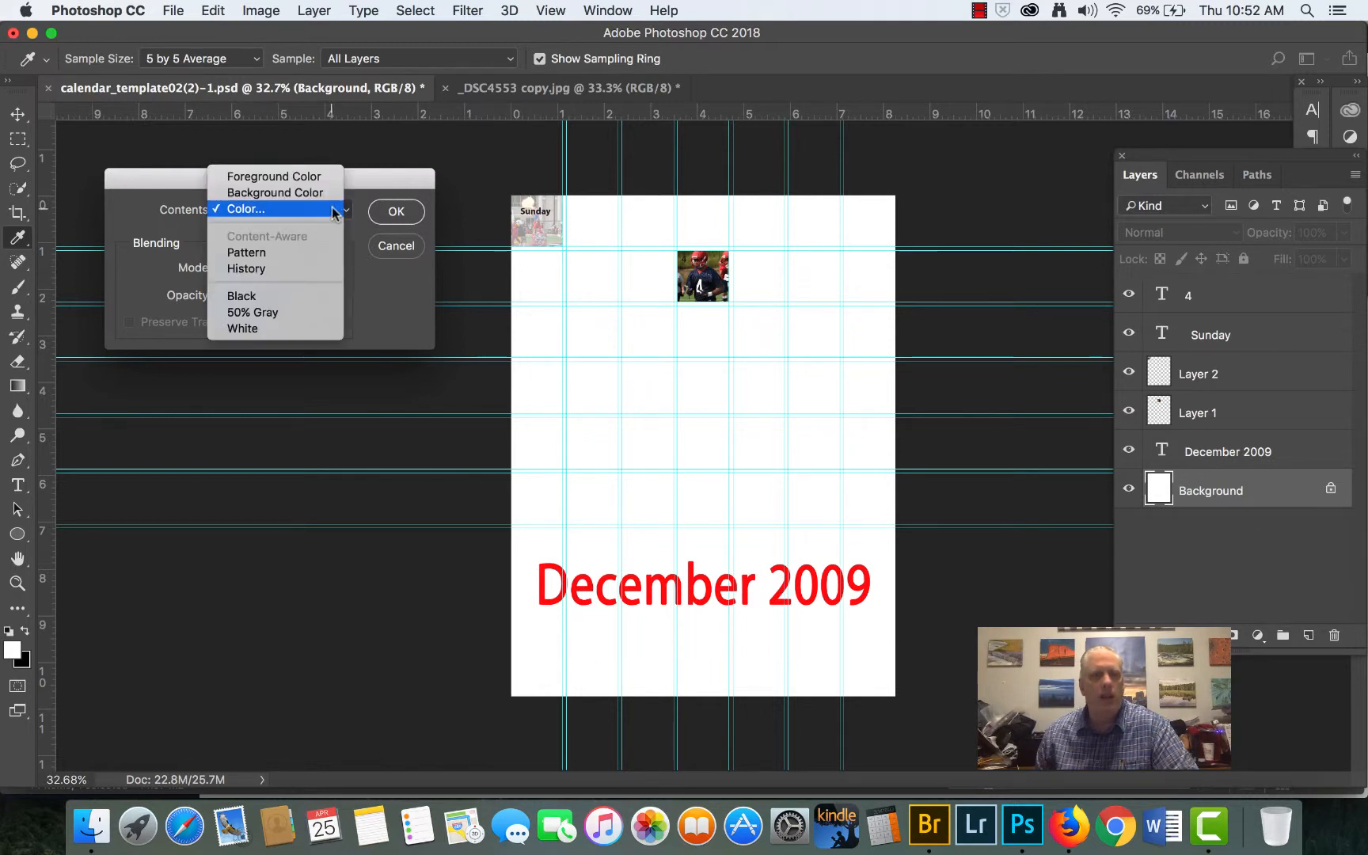
click(335, 210)
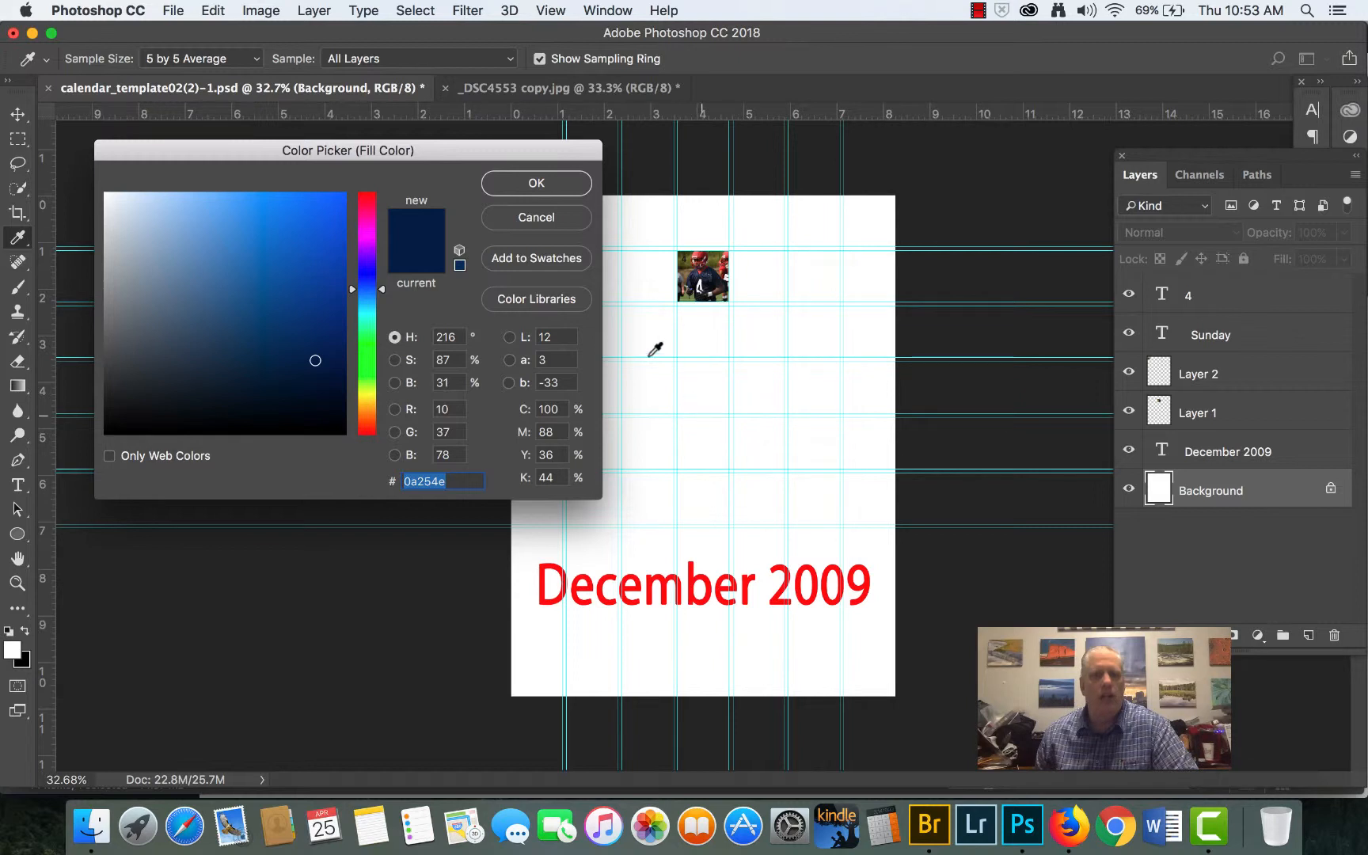
click(509, 189)
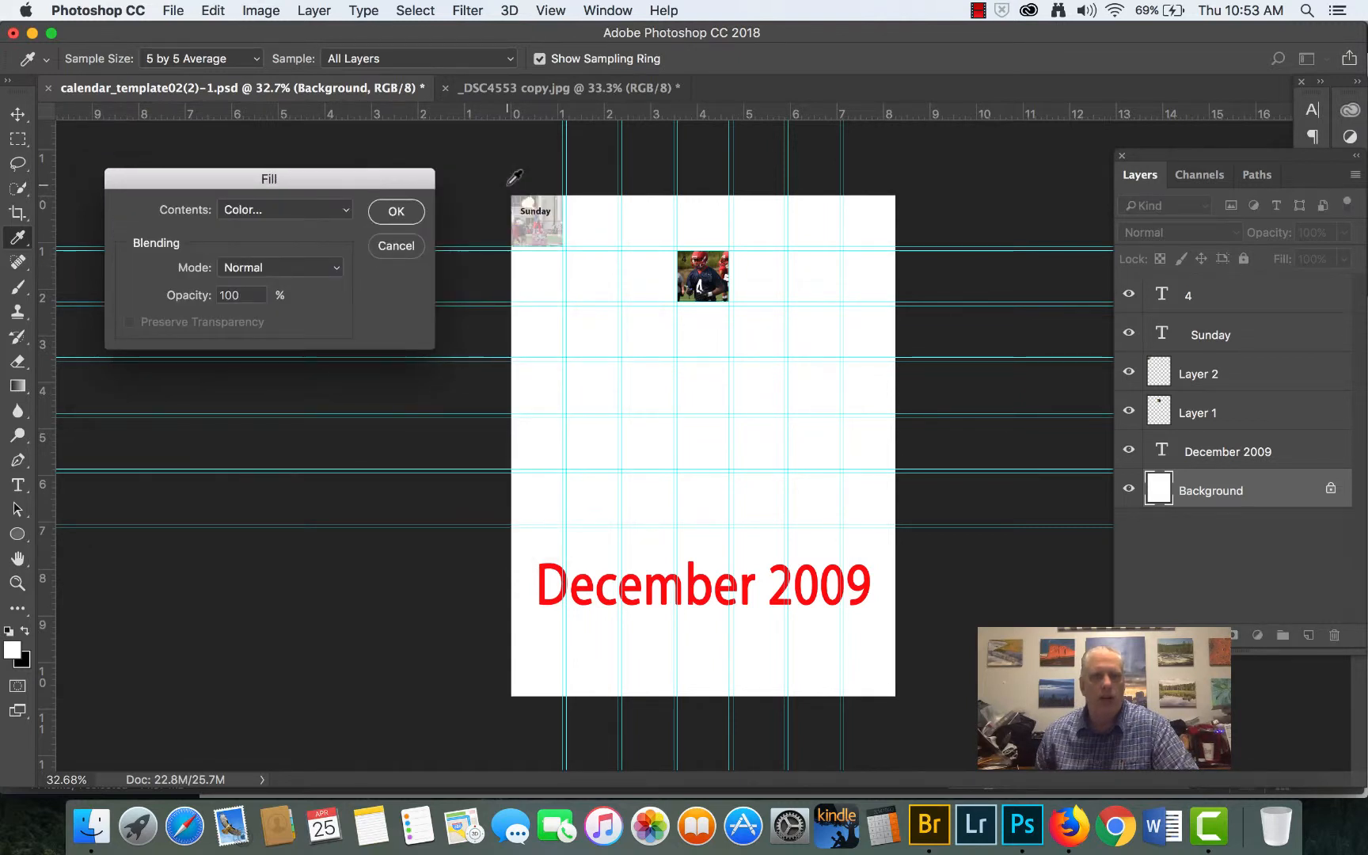
click(388, 213)
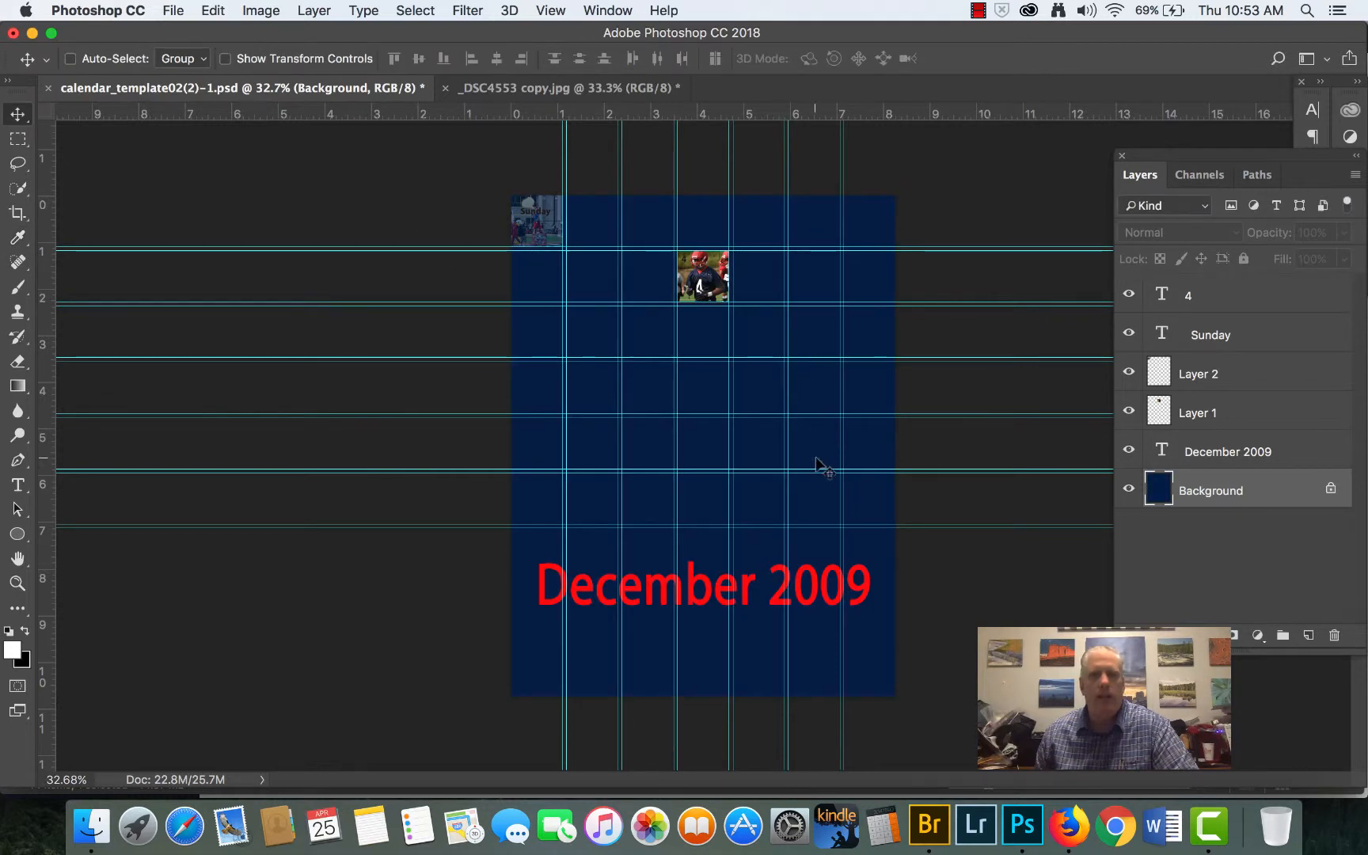
- Undo the dark blue fill on the Background layer
scroll(777, 463, up, 3)
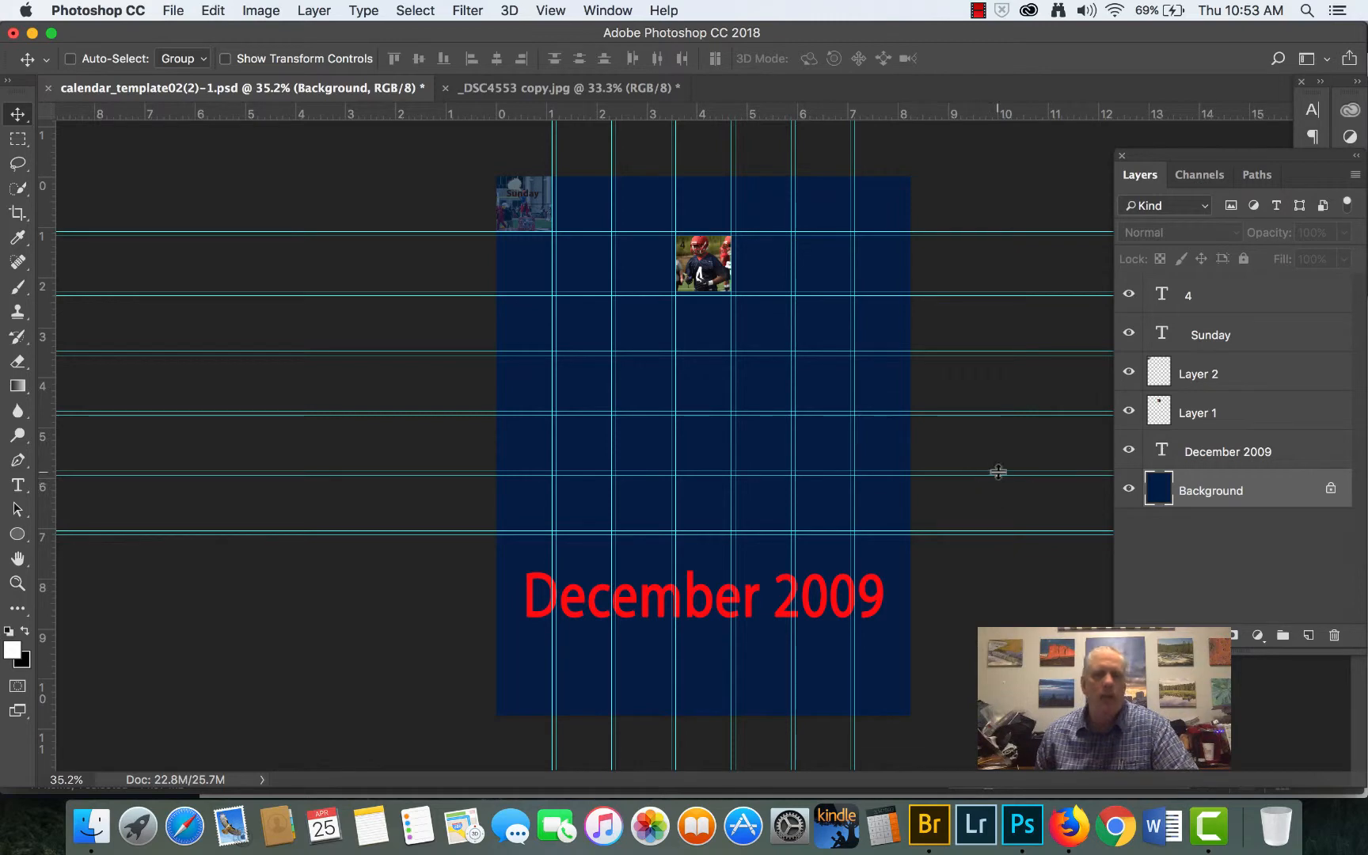
click(212, 11)
click(230, 32)
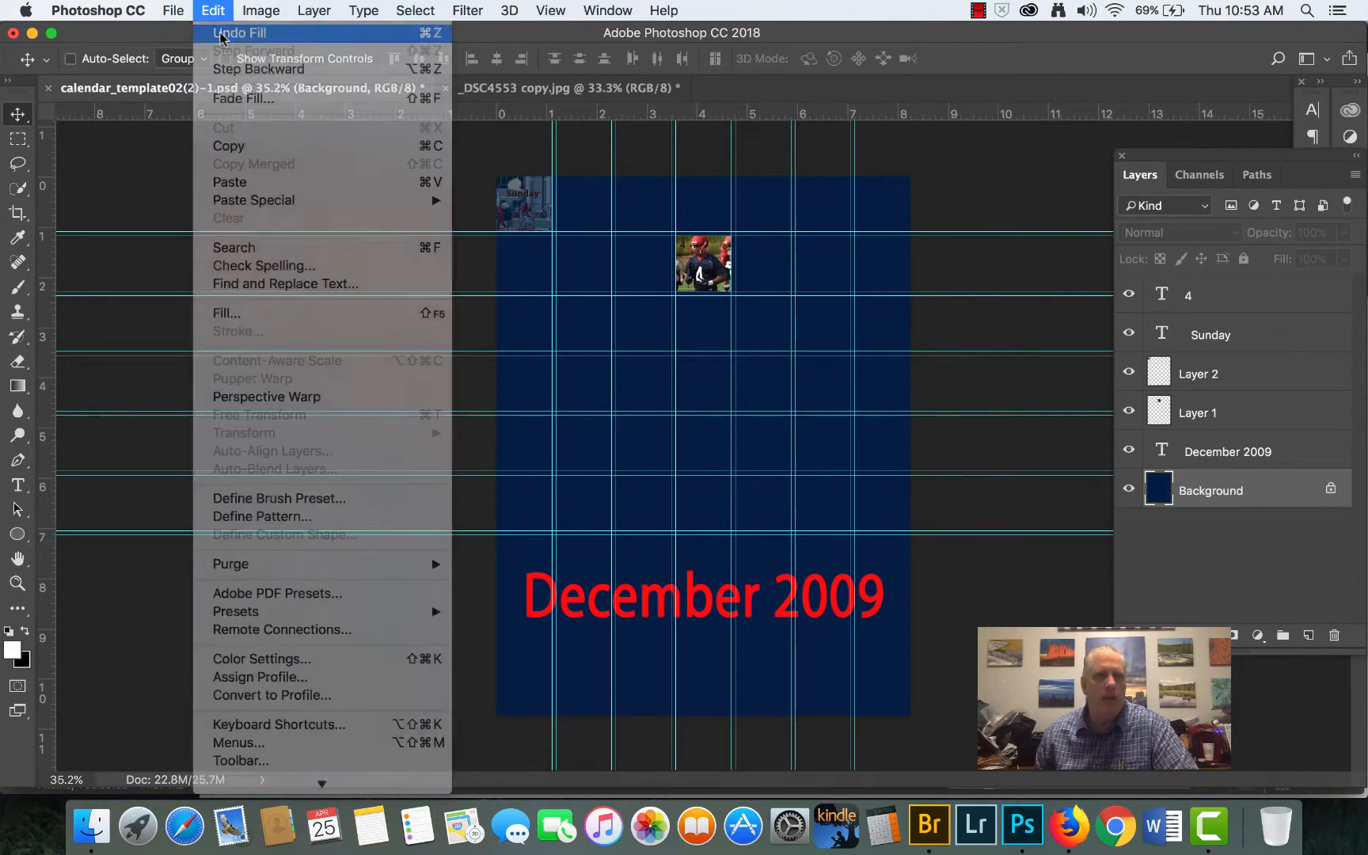
click(208, 10)
click(207, 9)
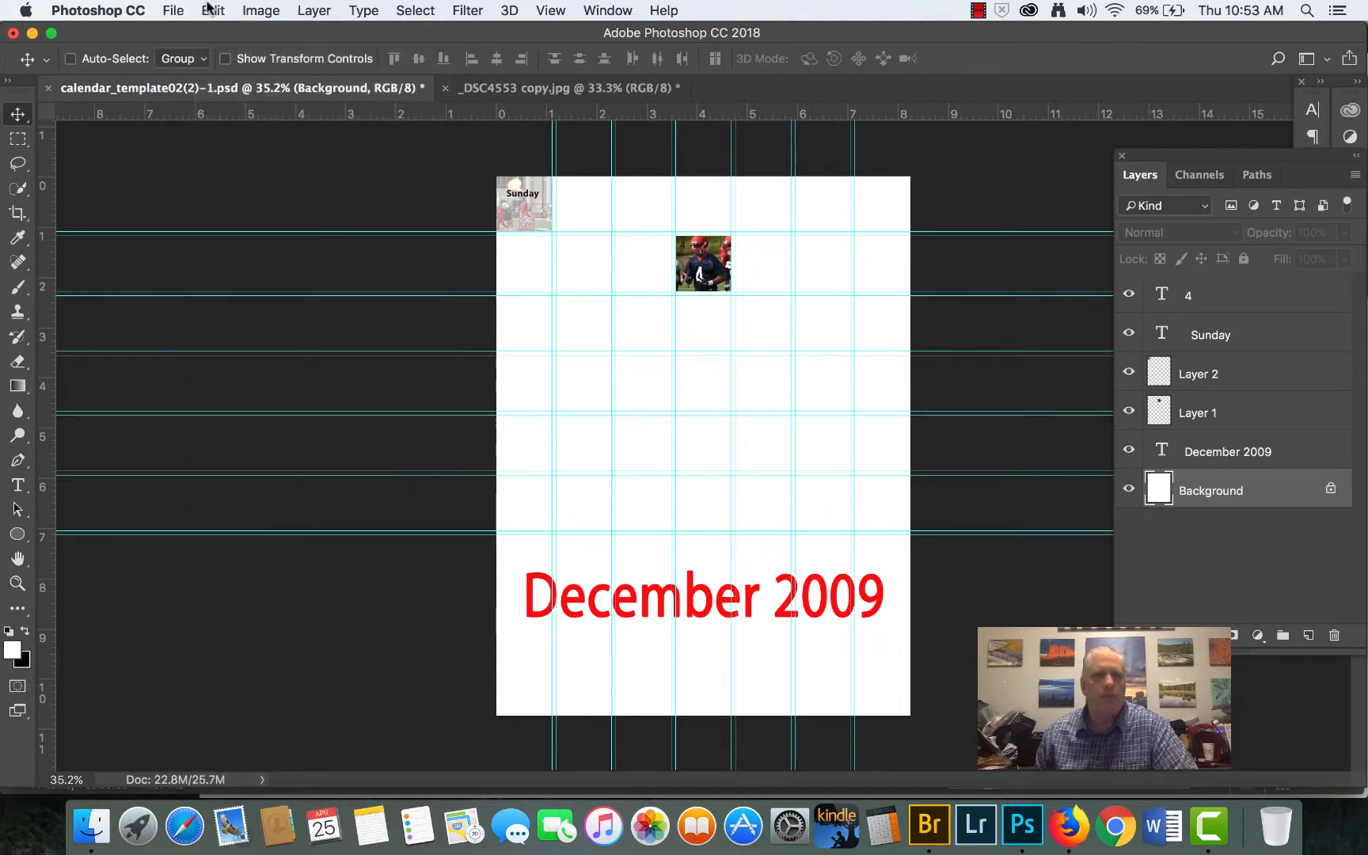
- Switch to Bridge, open _DSC7945 copy.jpg, and bring the photo into the calendar document just above the Background layer
click(936, 828)
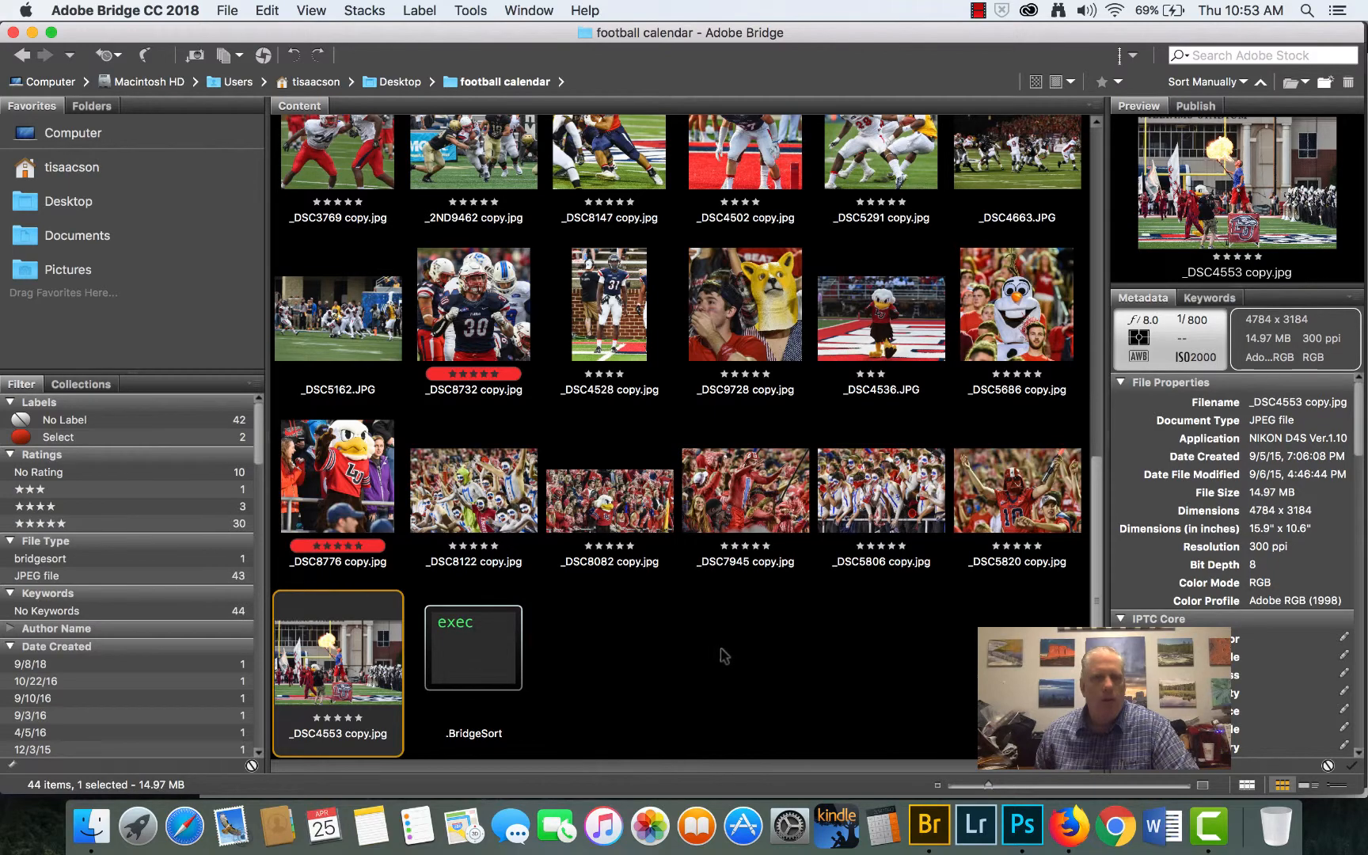
double_click(745, 491)
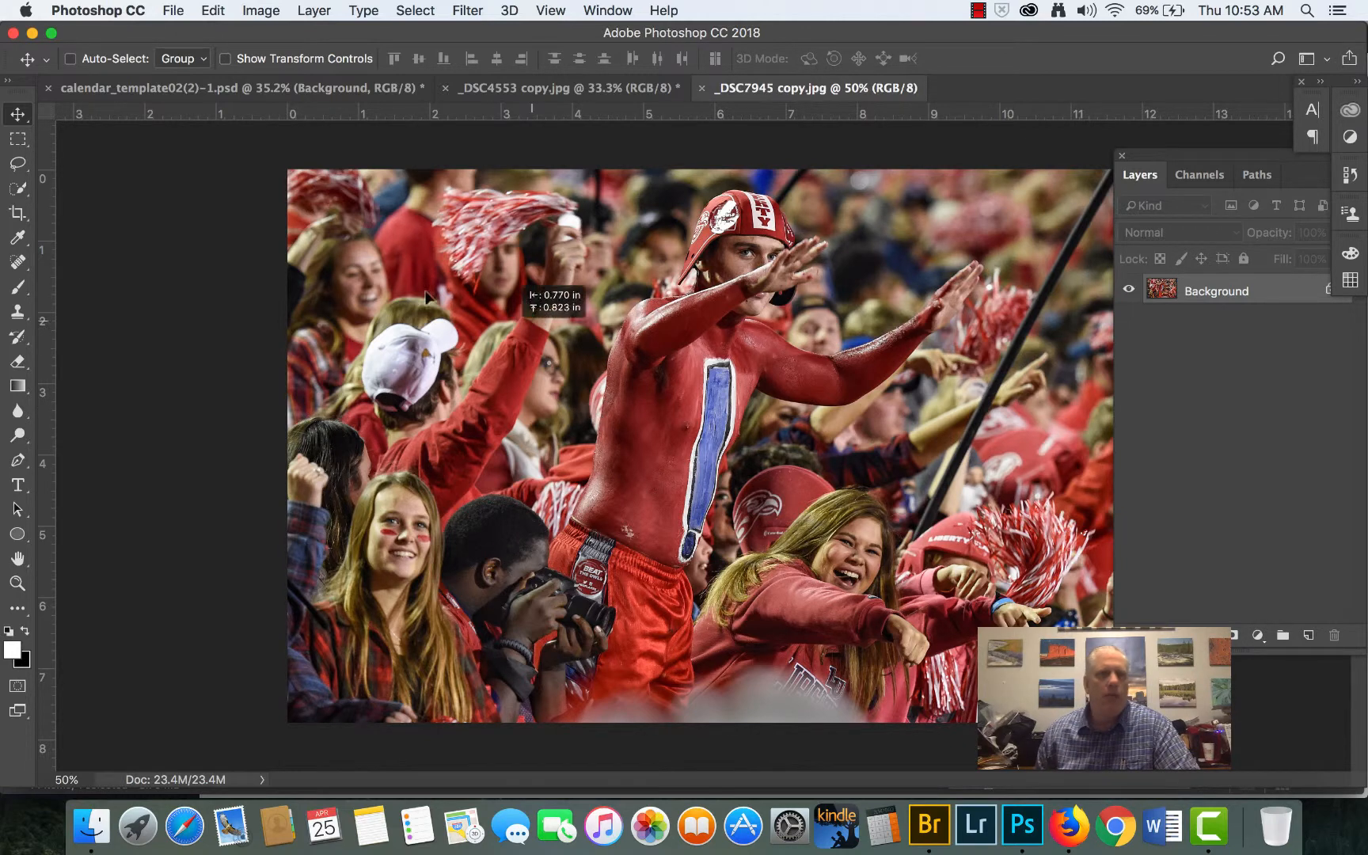
drag(246, 87, 756, 480)
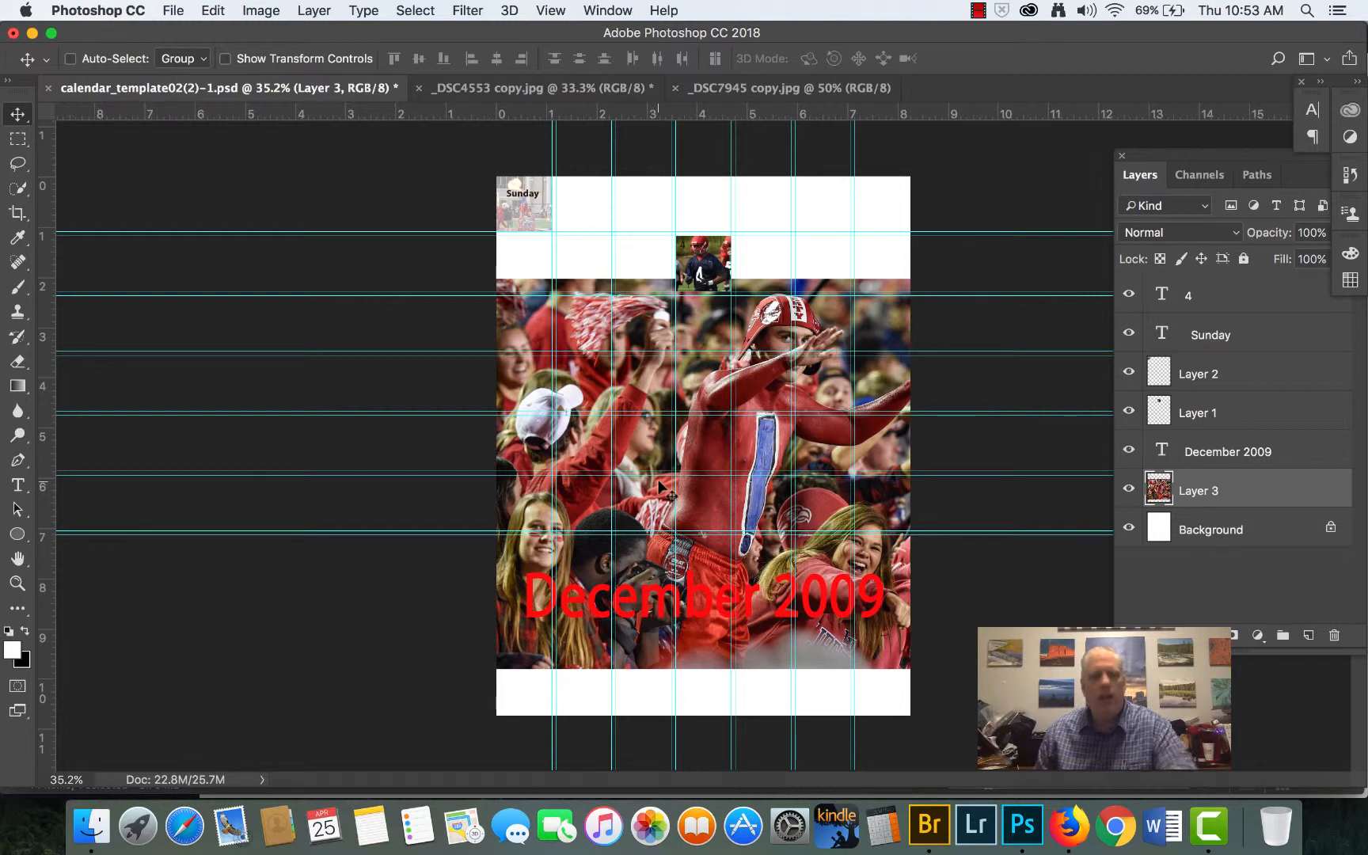
- Enlarge the red-painted fan photo to about 141% width and 144% height so it covers the whole calendar page
key(super)
key(super+t)
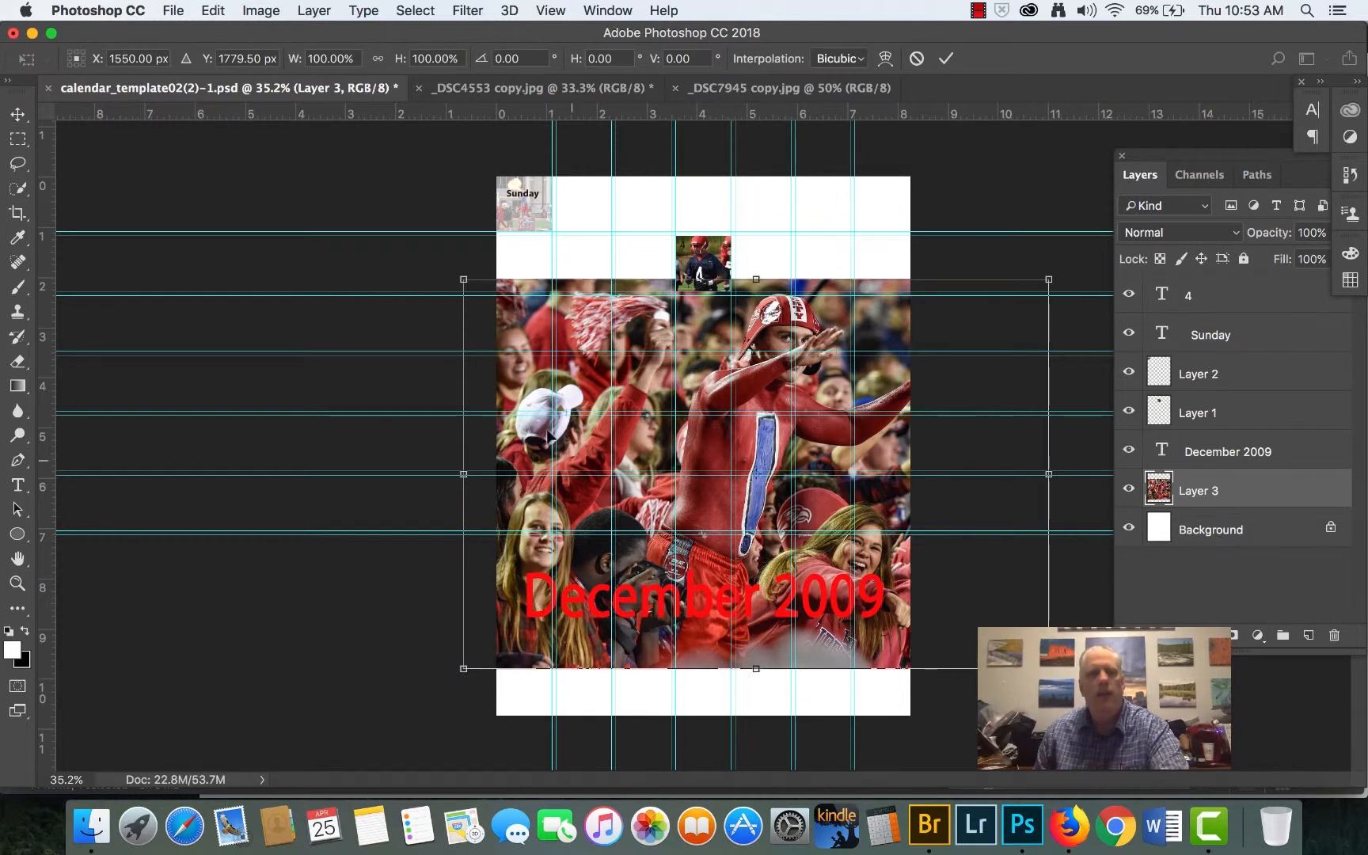
drag(461, 281, 274, 171)
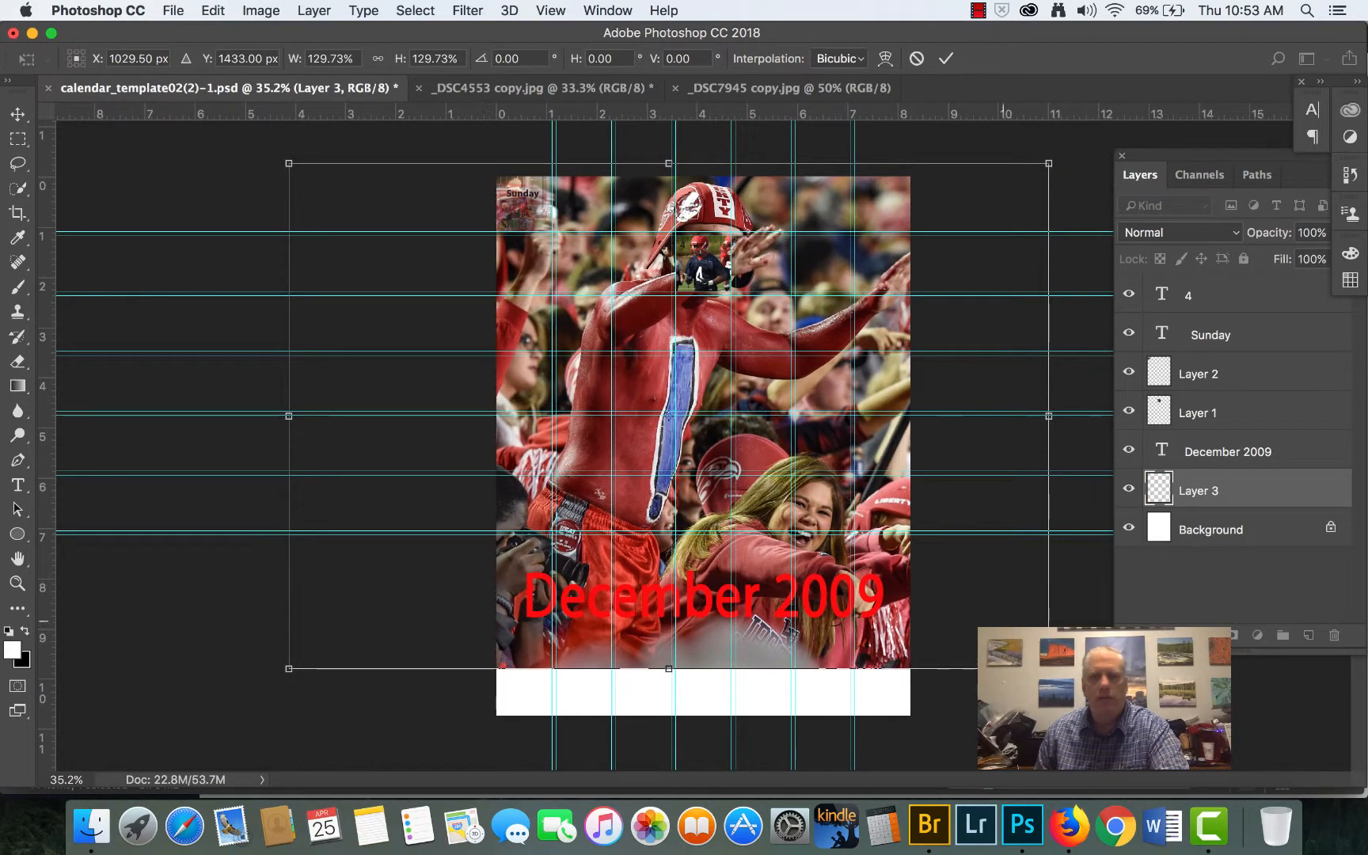
drag(1049, 669, 1115, 724)
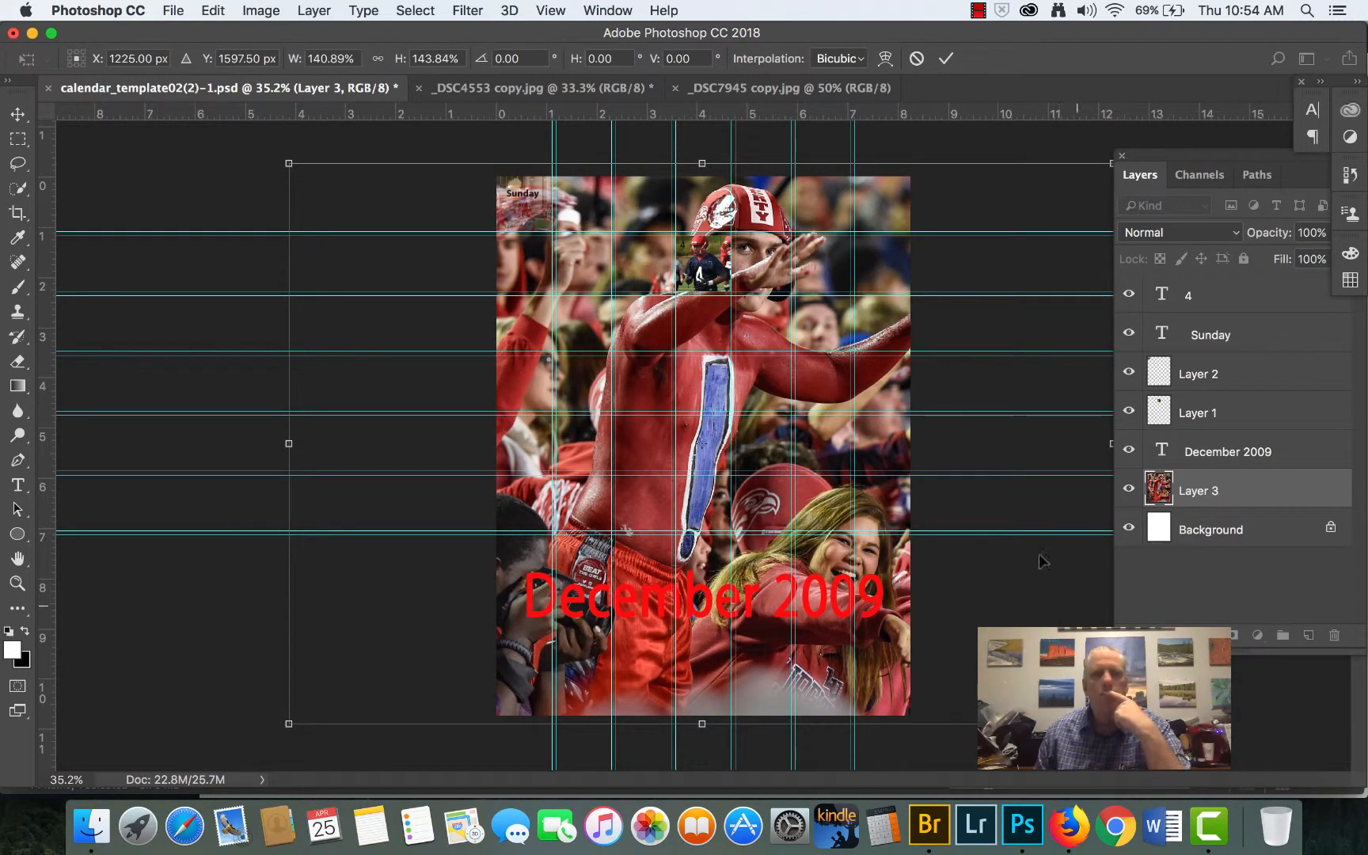
key(Return)
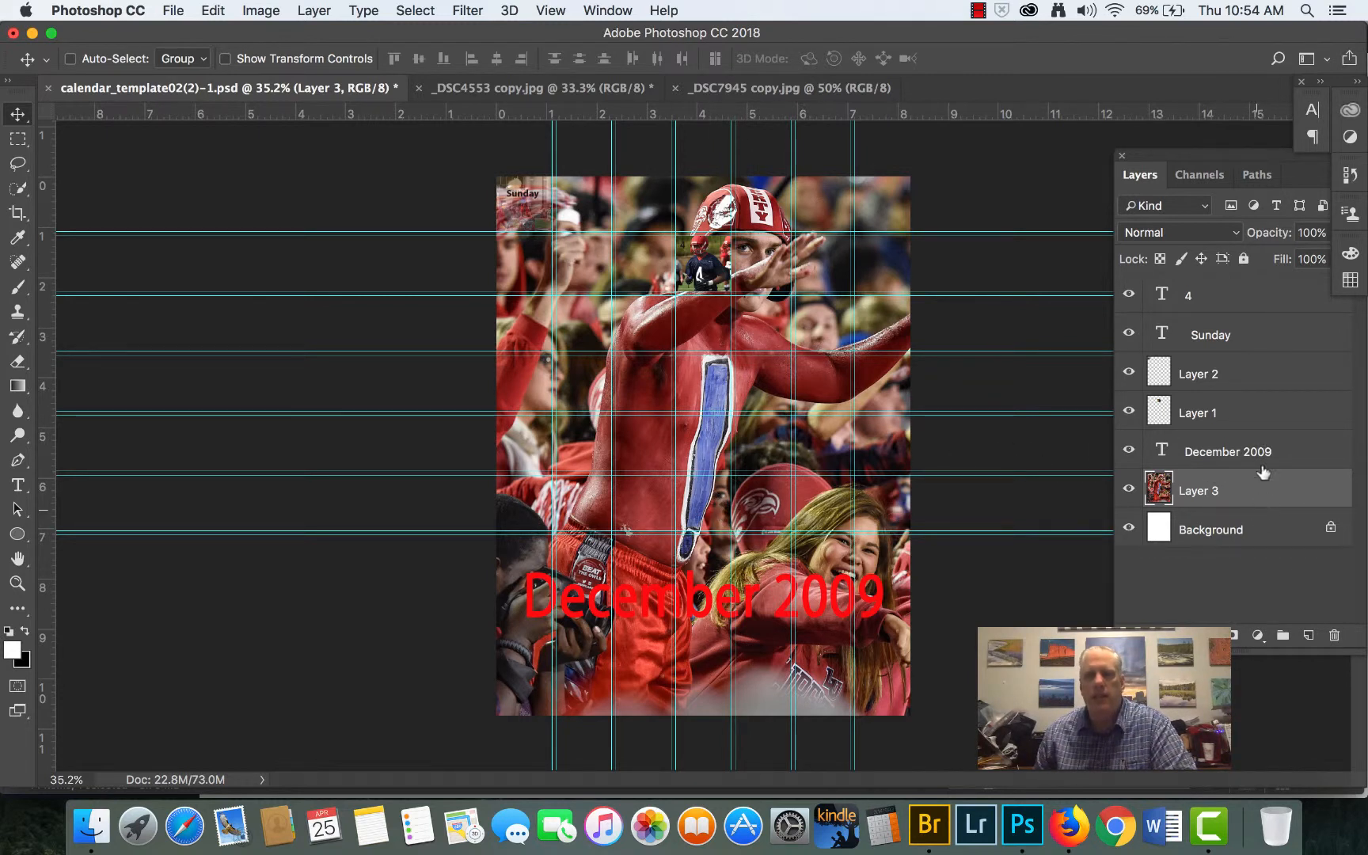
- Reduce the opacity of Layer 3, the full-page fan photo, to 51%
drag(1272, 232, 1232, 235)
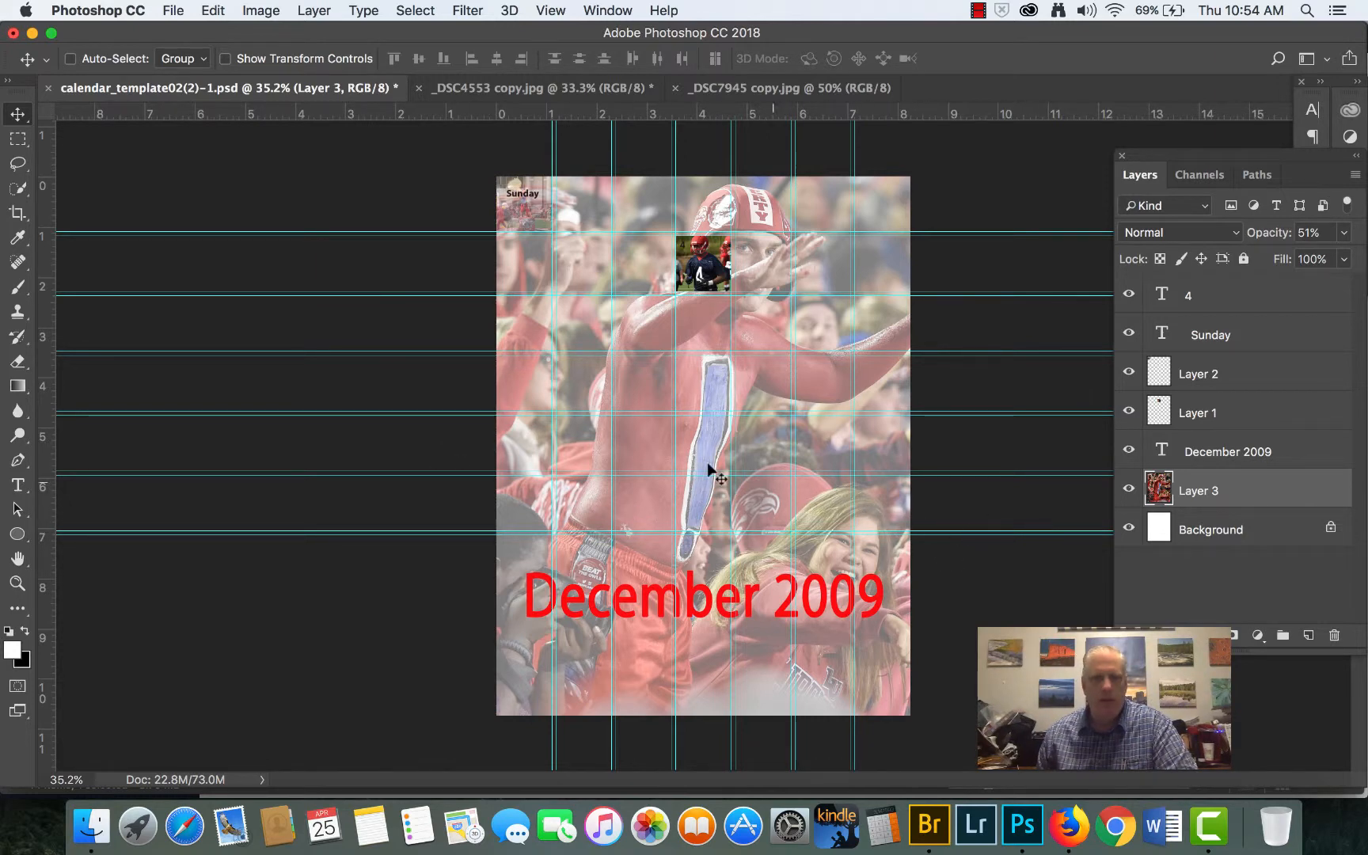
scroll(710, 469, up, 2)
scroll(710, 469, up, 1)
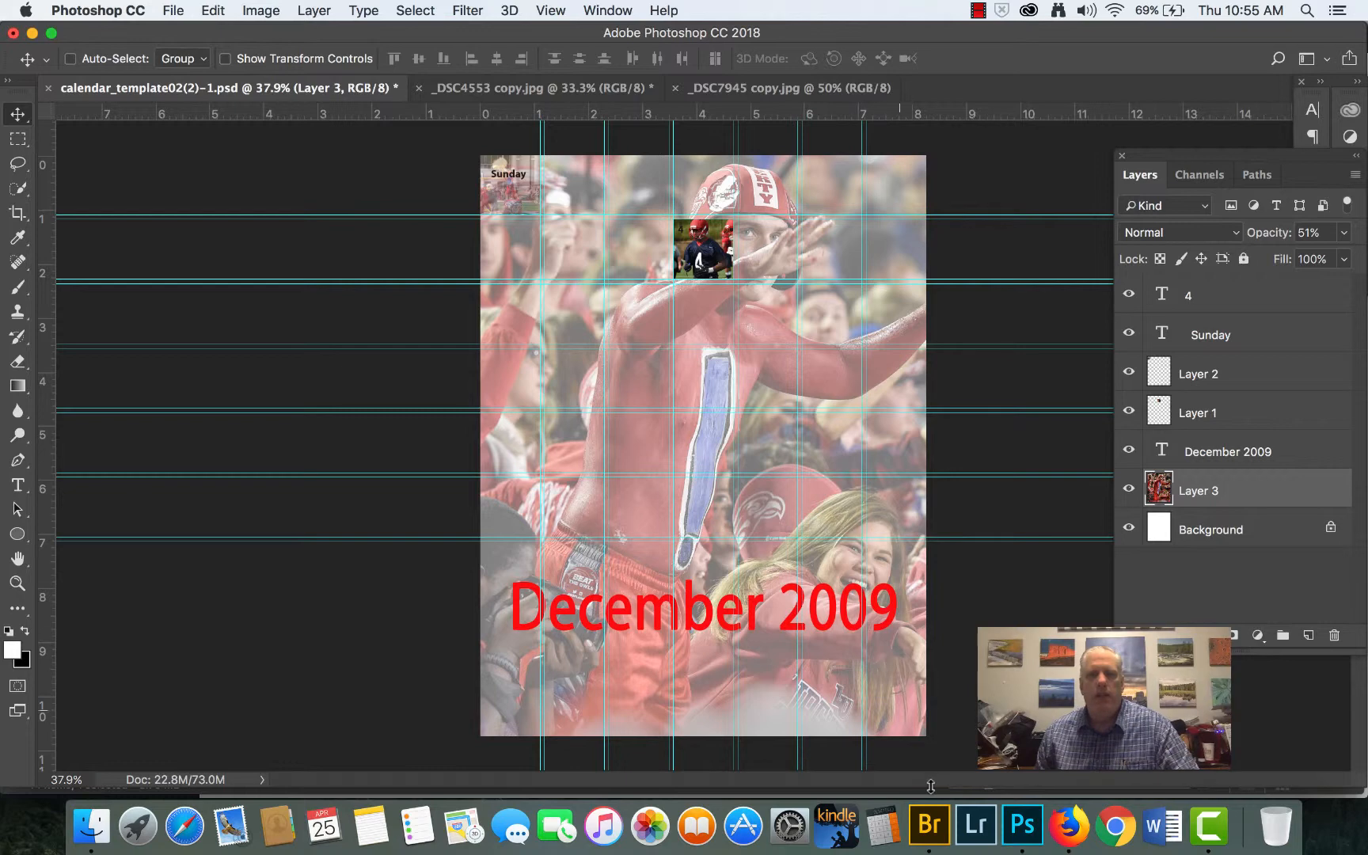
- Switch to Bridge, open _DSC5806 copy.jpg, and bring the painted-fans photo into the calendar above Layer 3
click(930, 826)
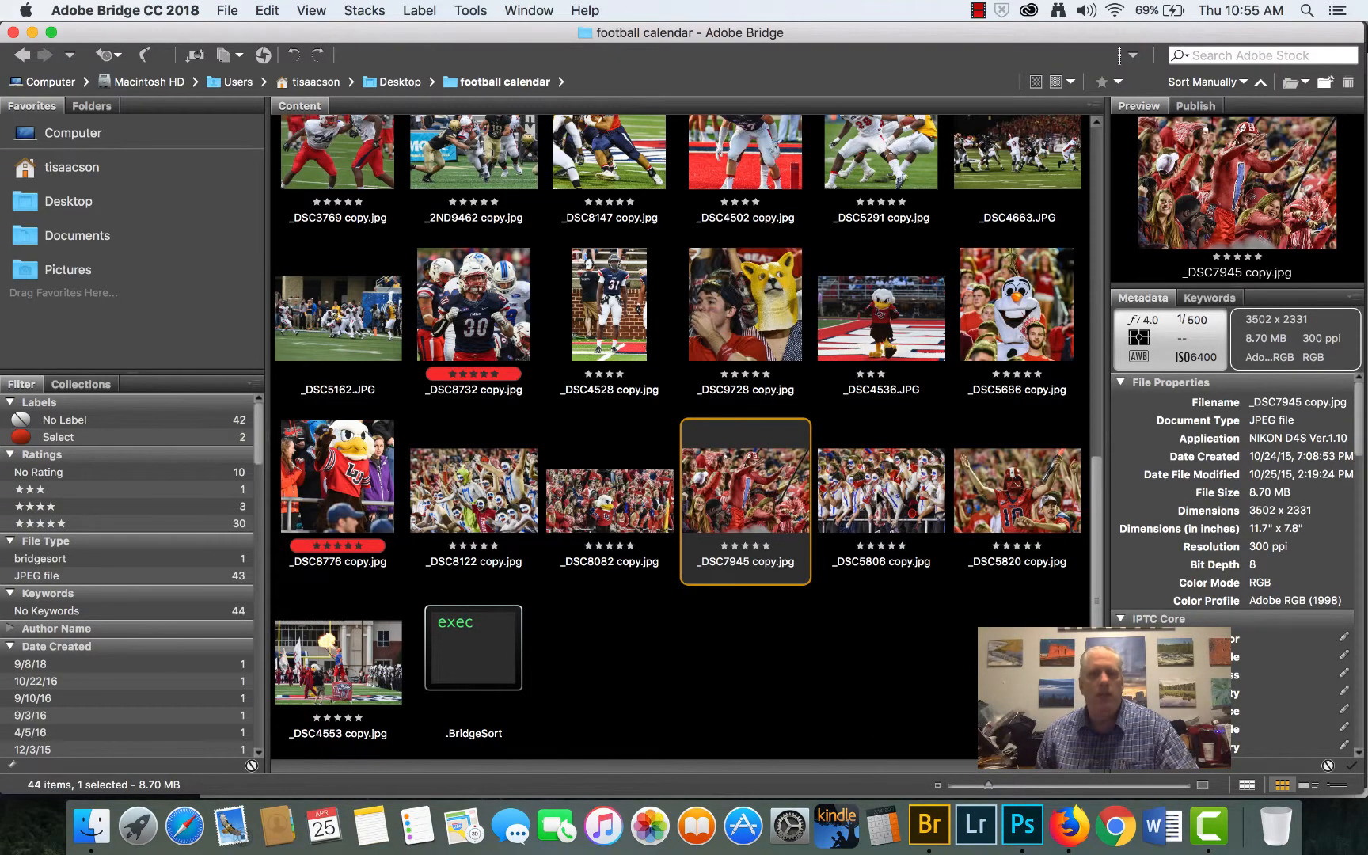
click(877, 492)
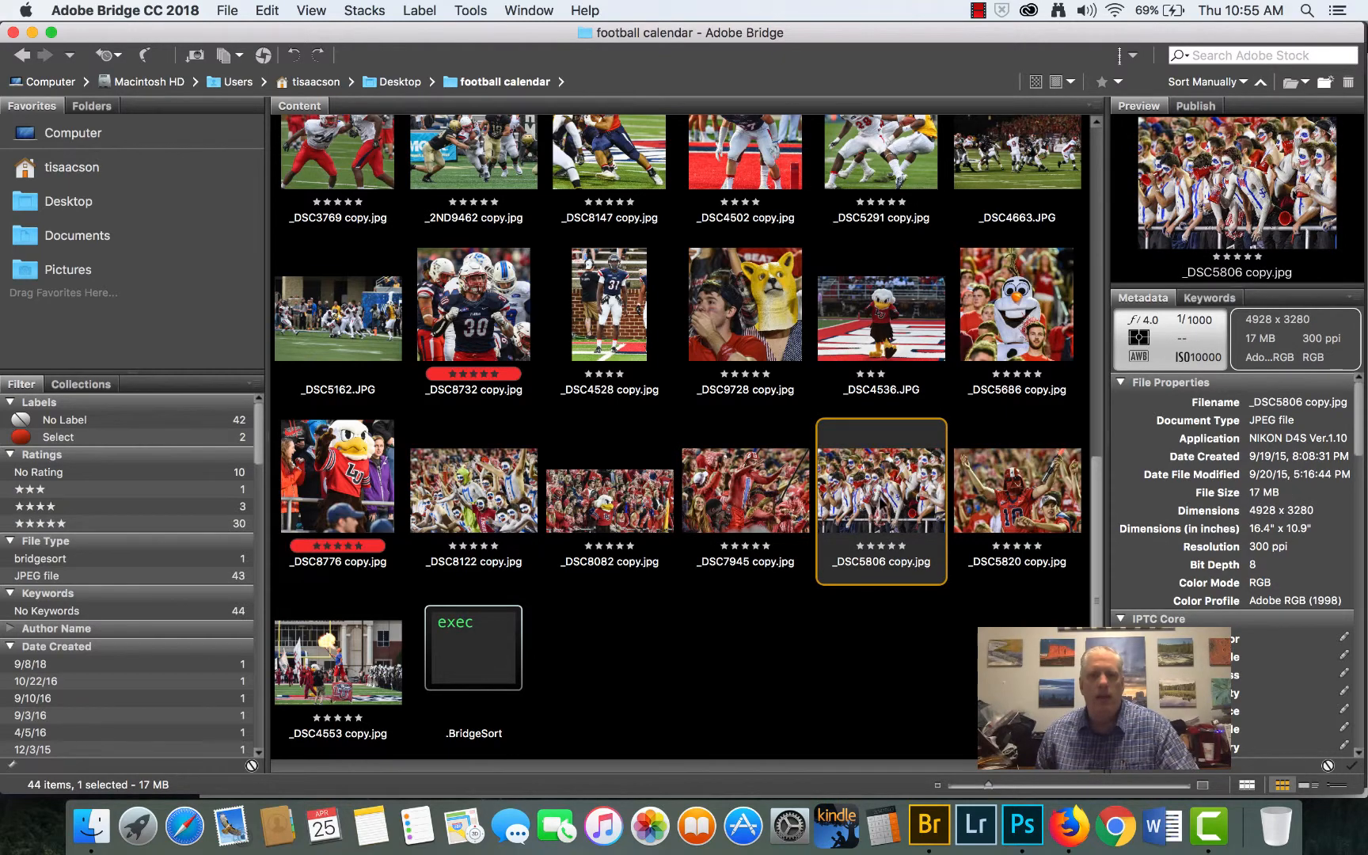
double_click(877, 492)
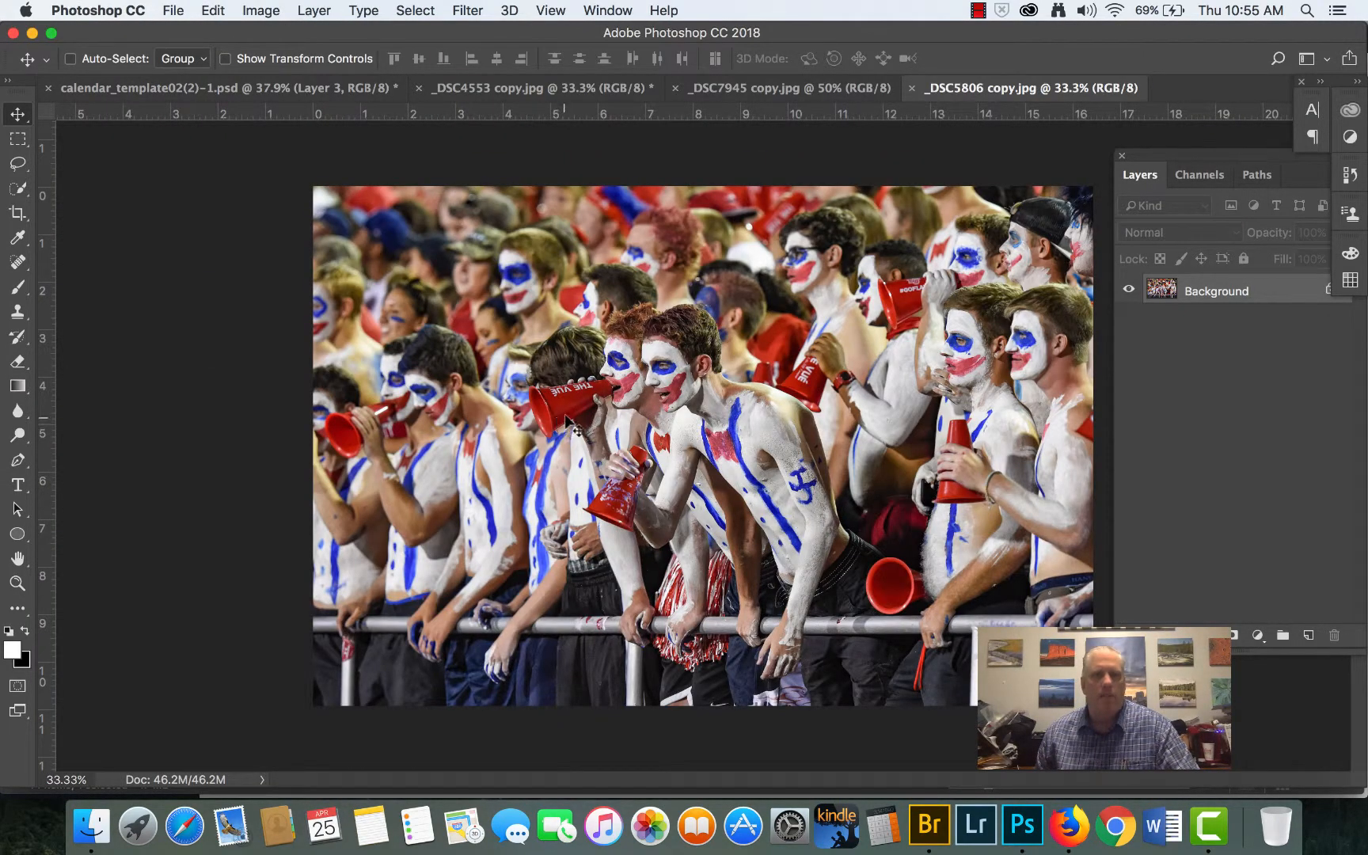
click(141, 82)
key(super+v)
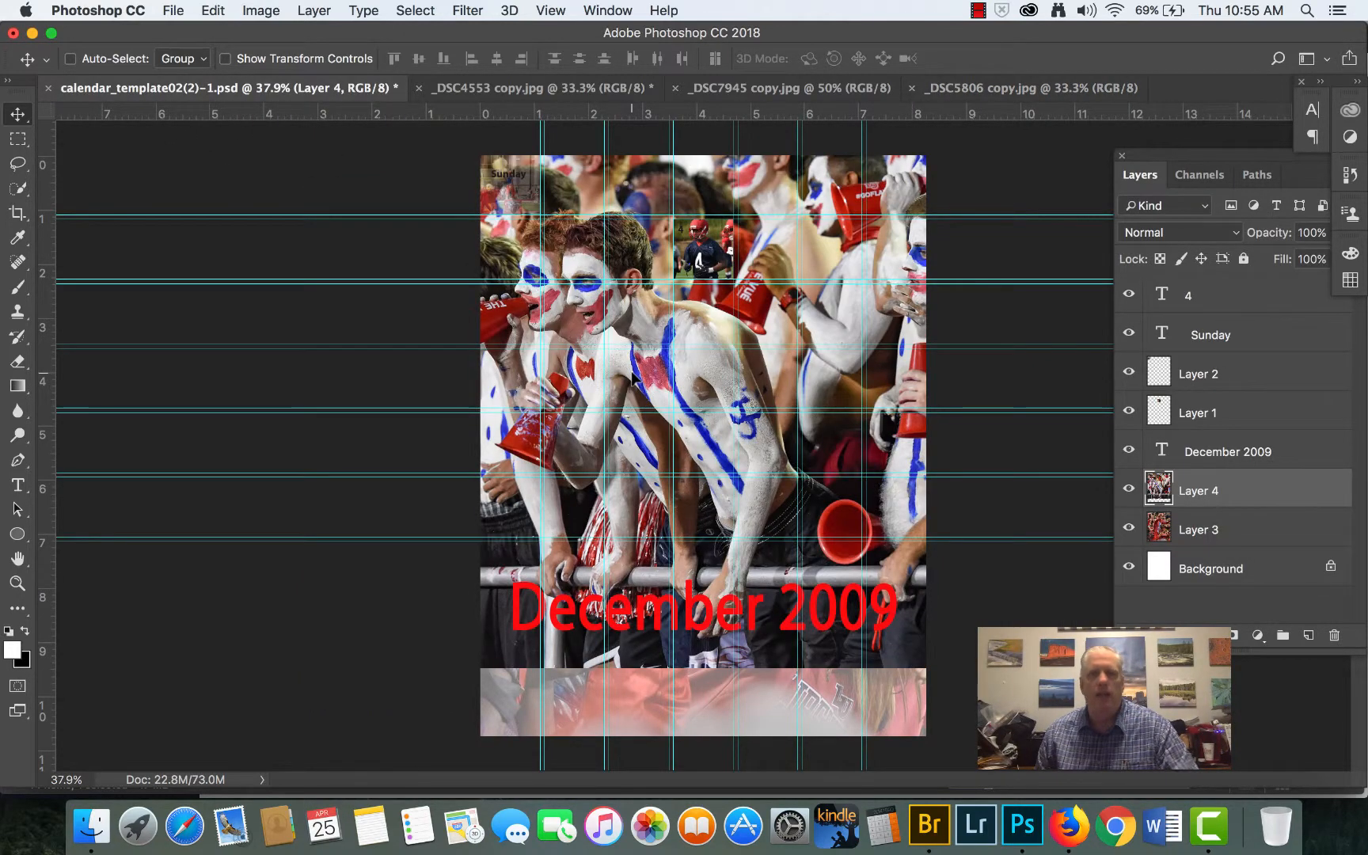
- Scale the painted-fans photo to about 14.4% width and 9.9% height, fitting it across the last two cells of the sixth row
key(super+t)
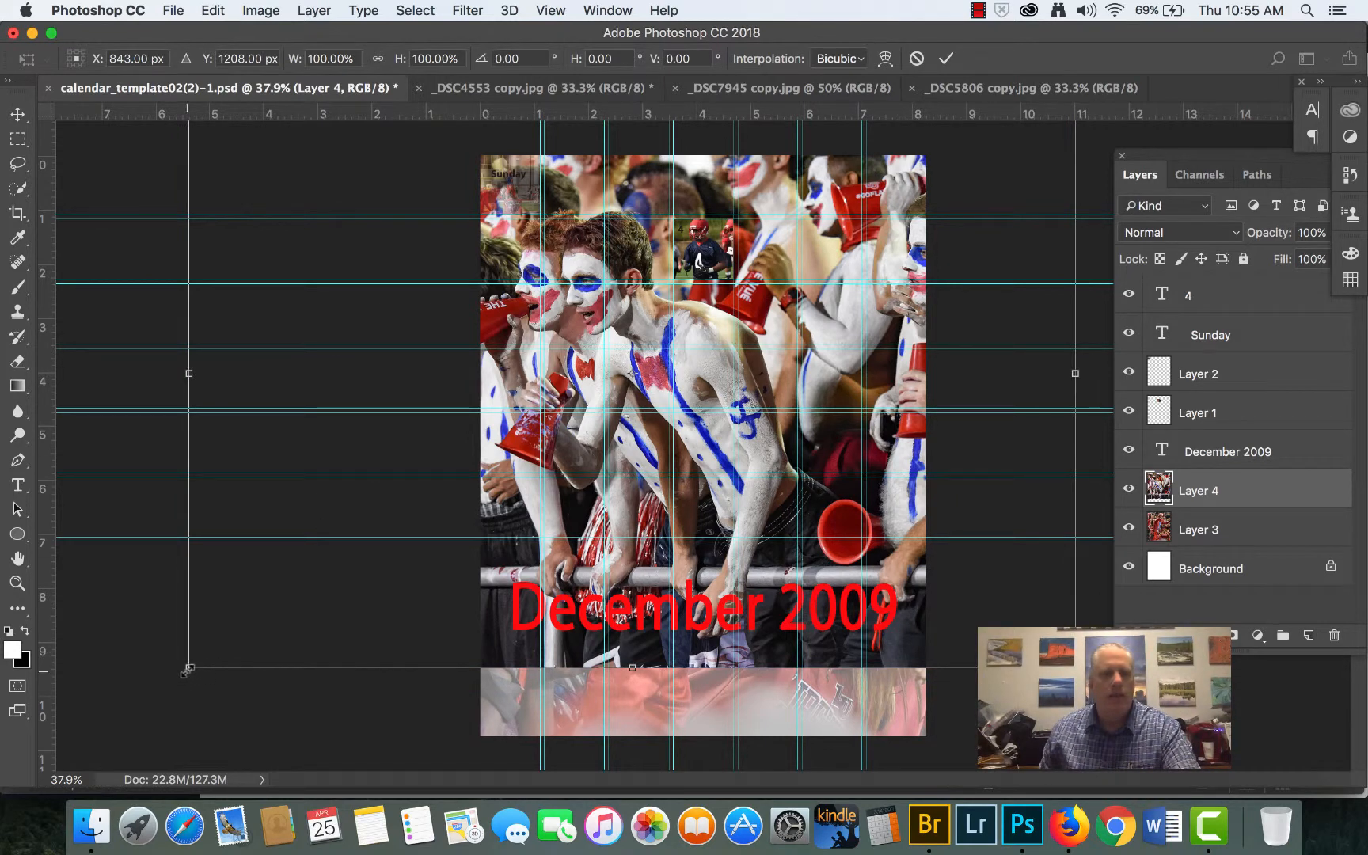
drag(188, 669, 1016, 276)
drag(979, 153, 747, 546)
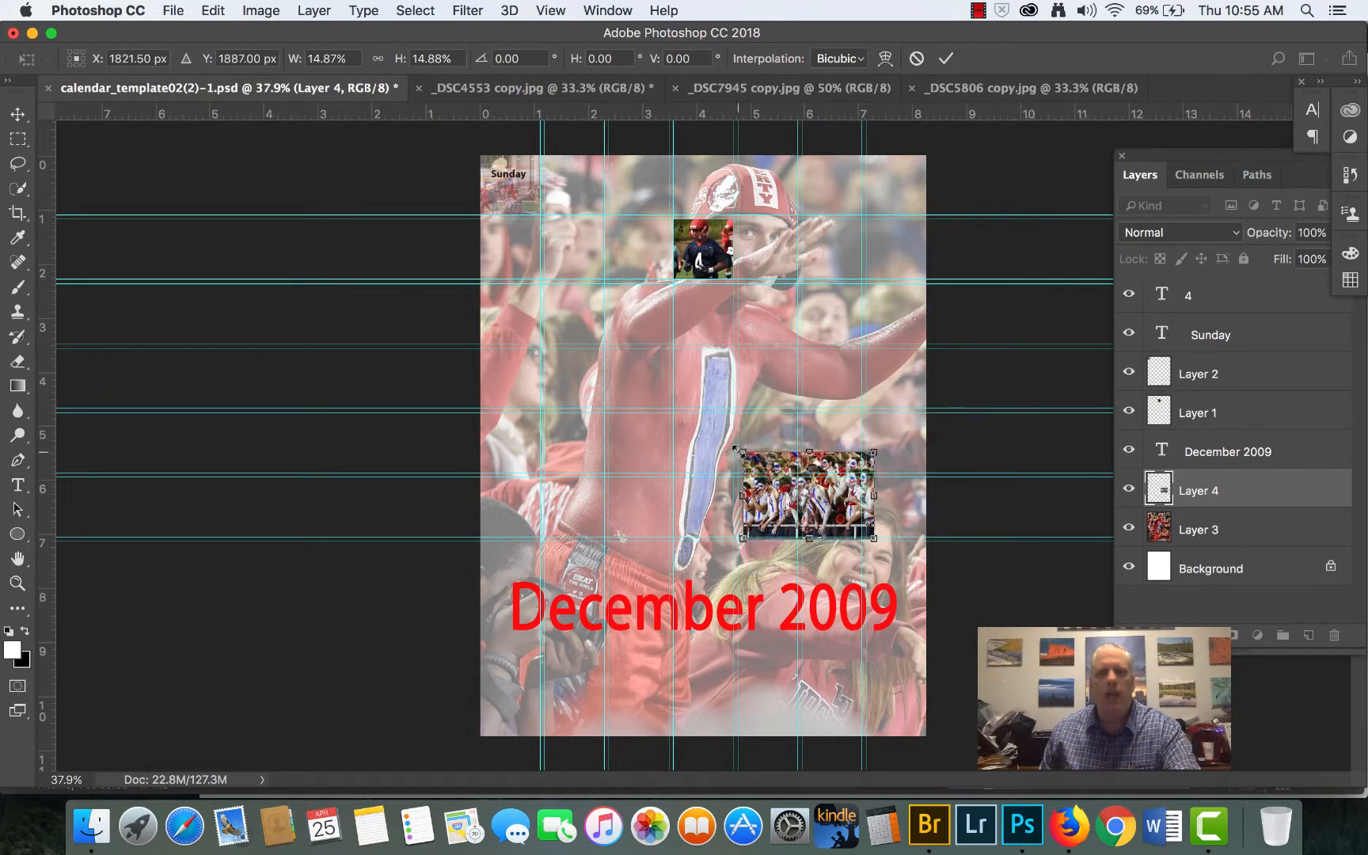
drag(743, 451, 903, 497)
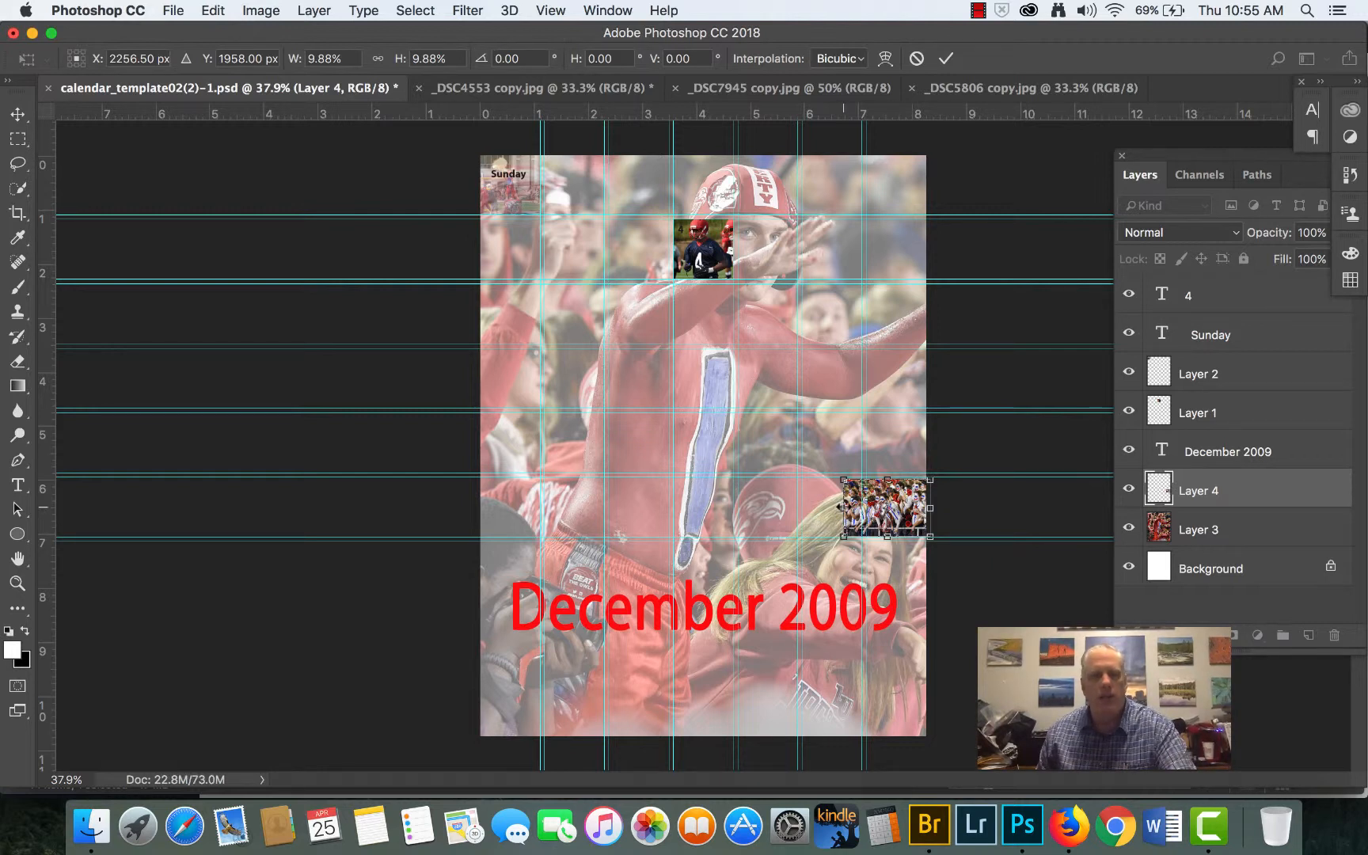
drag(842, 507, 802, 507)
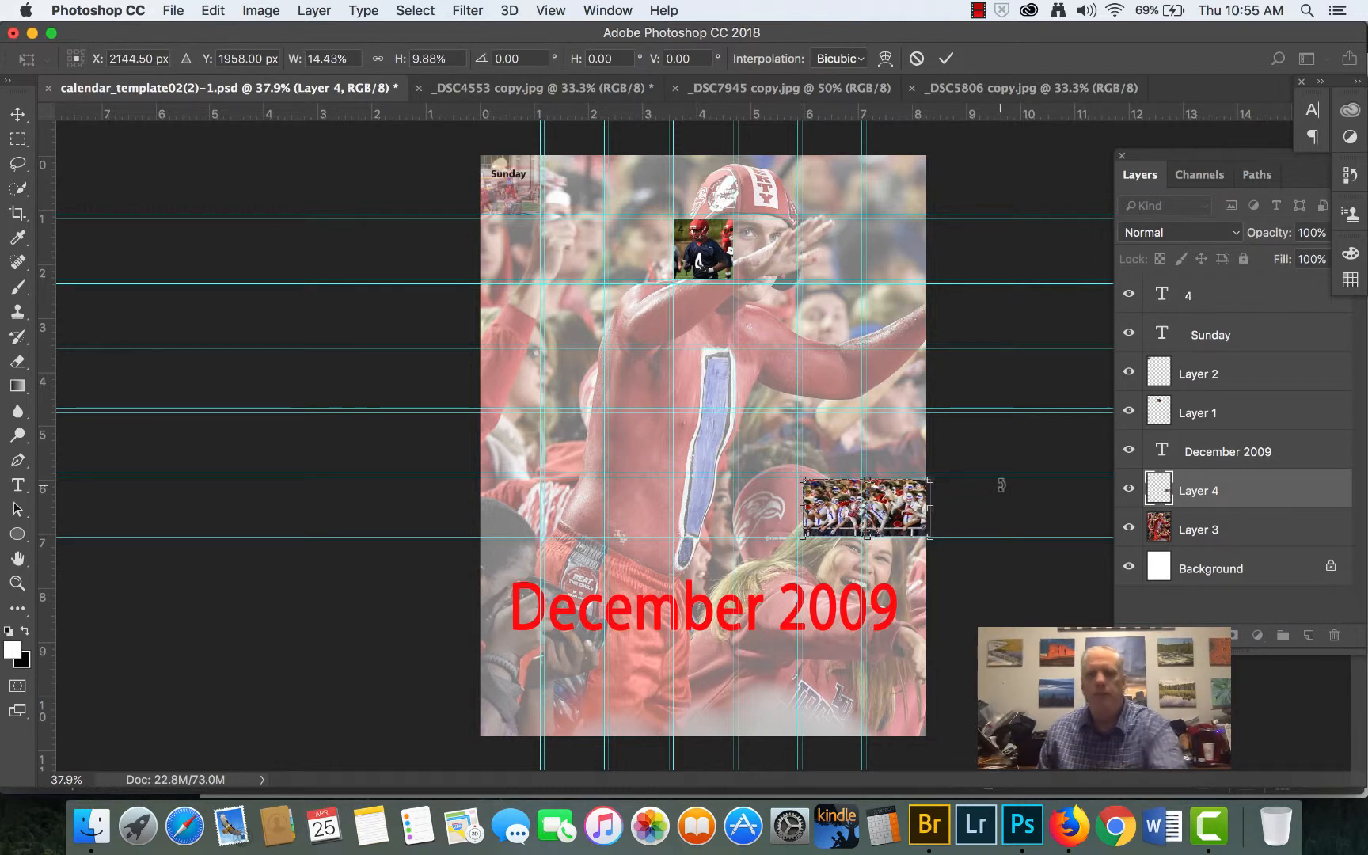
key(Return)
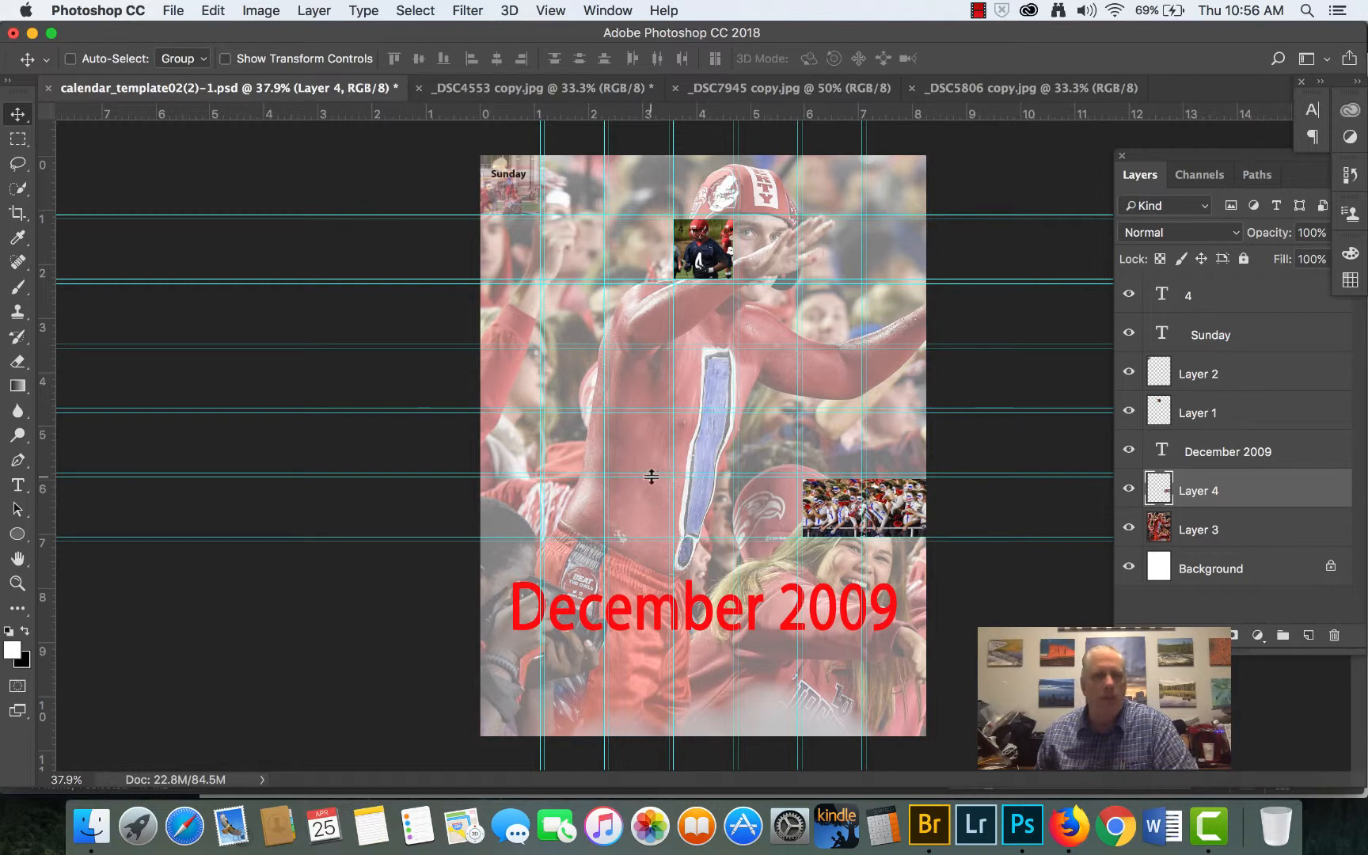
- Open the finished calendar PSD from the recently used files
click(179, 13)
mouse_move(227, 109)
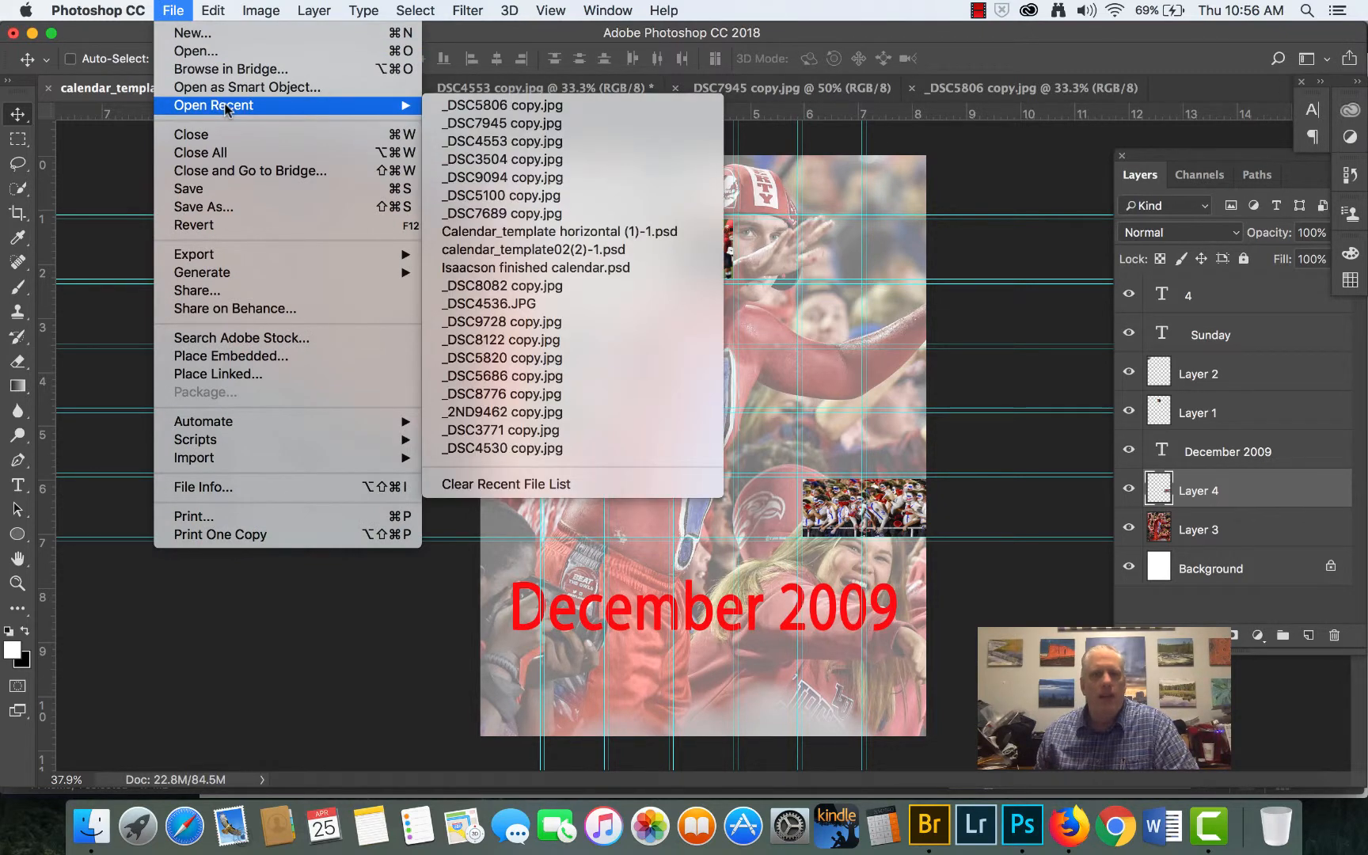
click(594, 269)
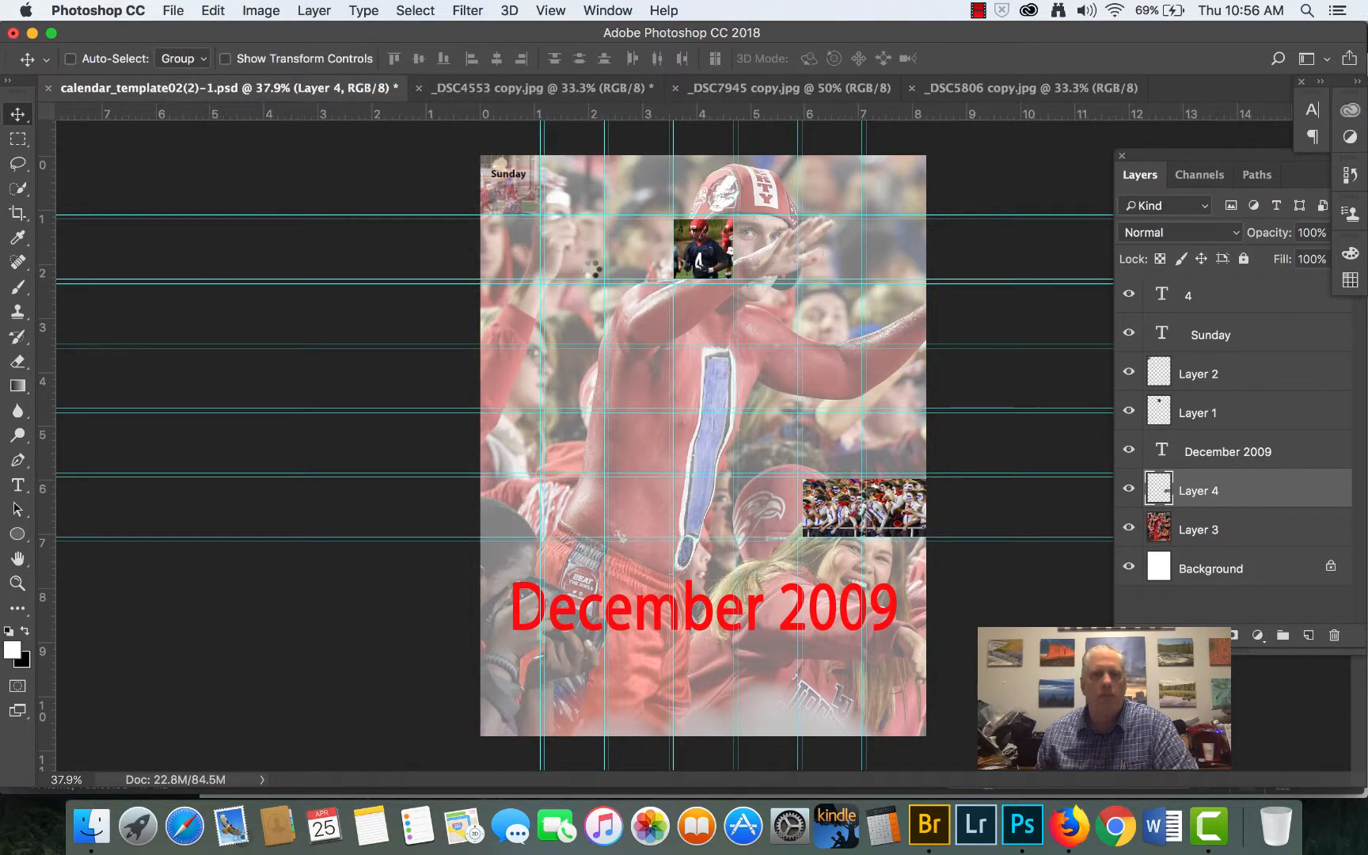